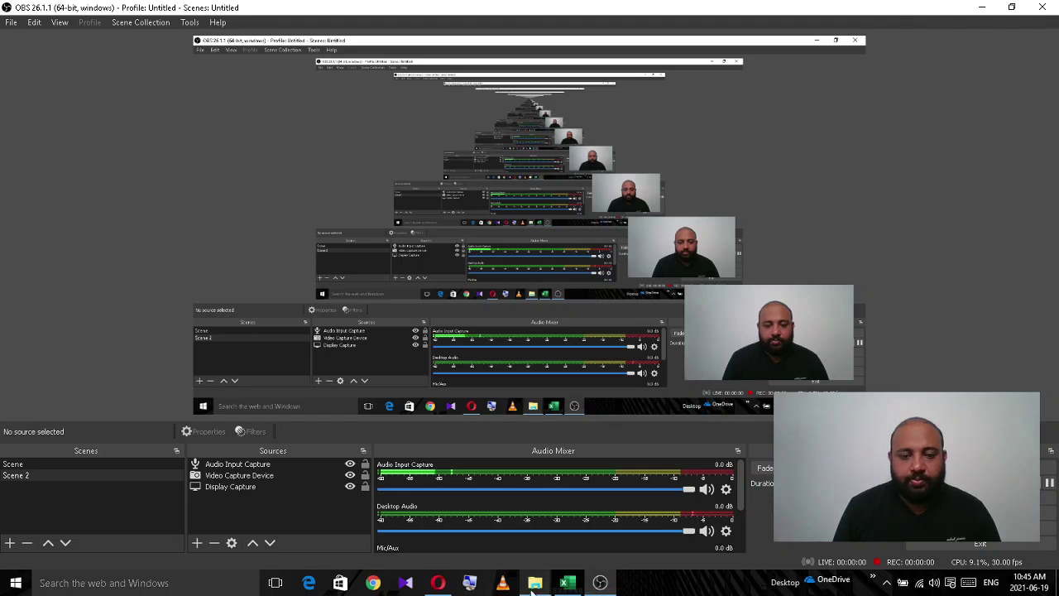
- Bring the '2 excel' workbook in front of OBS Studio from the taskbar
left_click(576, 585)
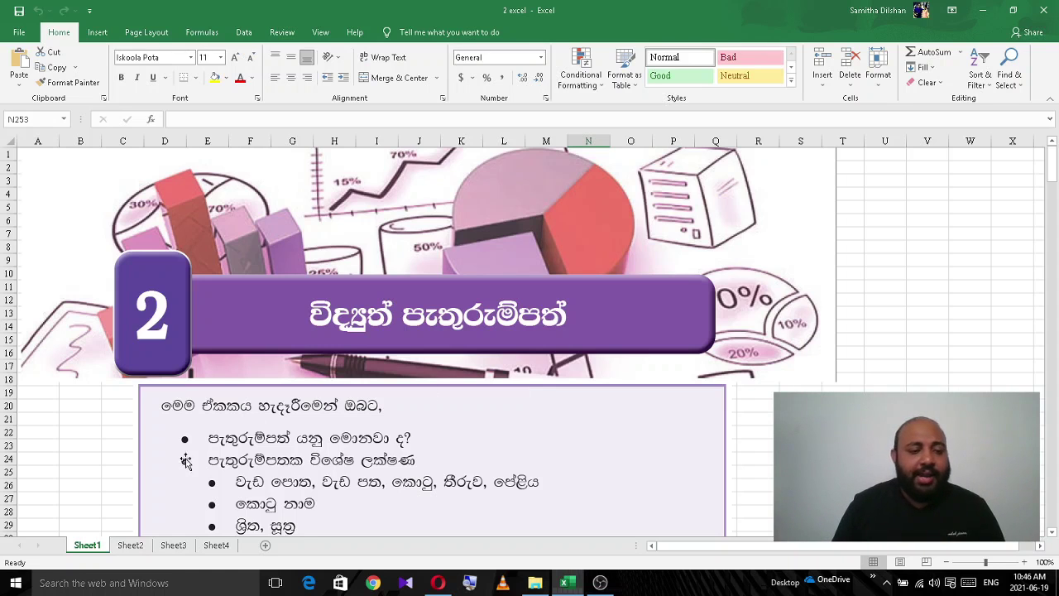
- Launch Paint from Start, scribble one stroke on the canvas, and close without saving
left_click(13, 586)
type("pa")
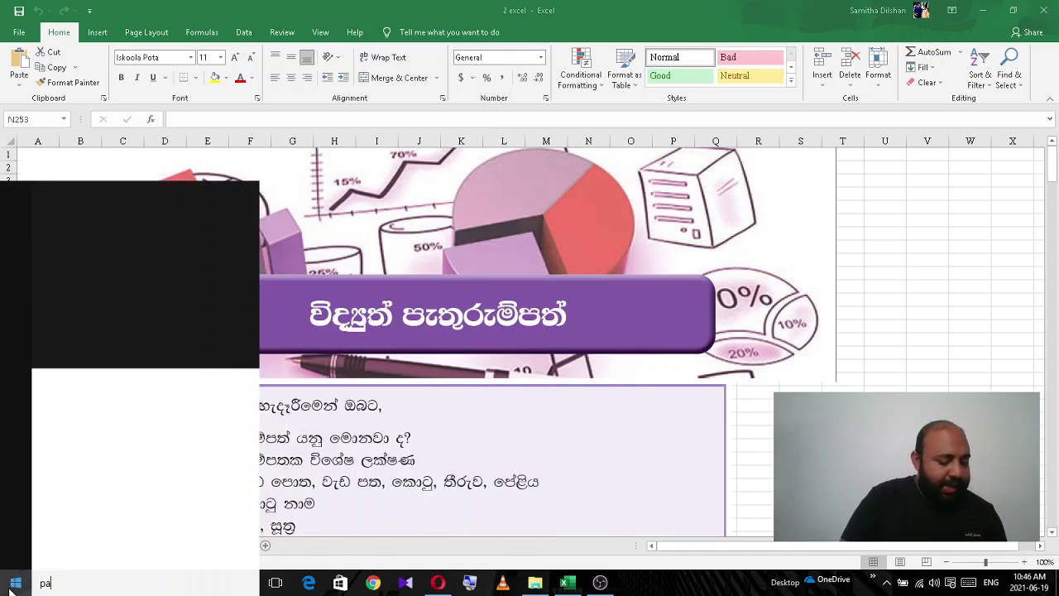
type("in")
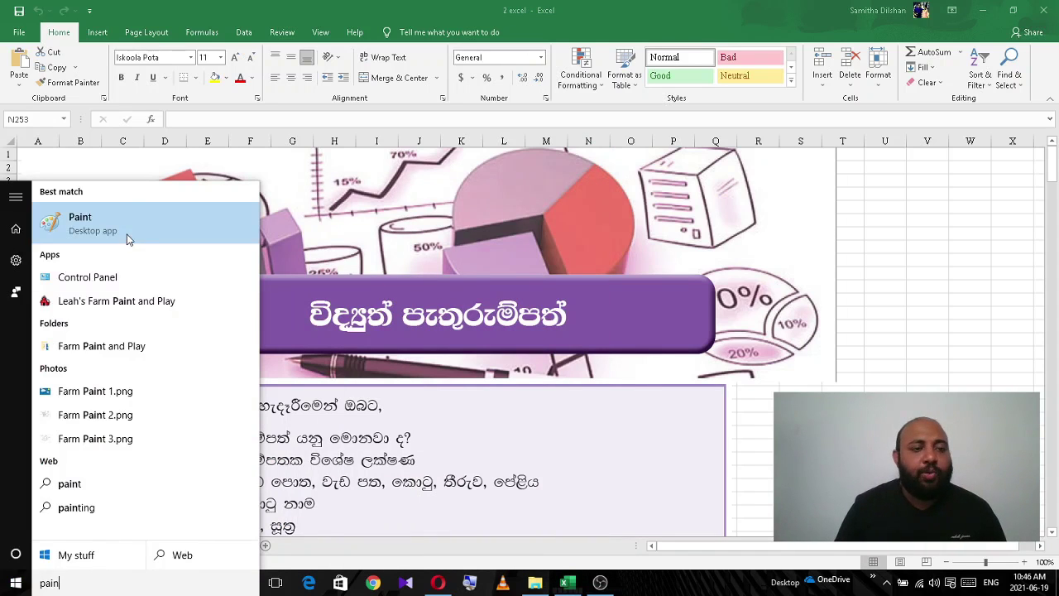
left_click(126, 234)
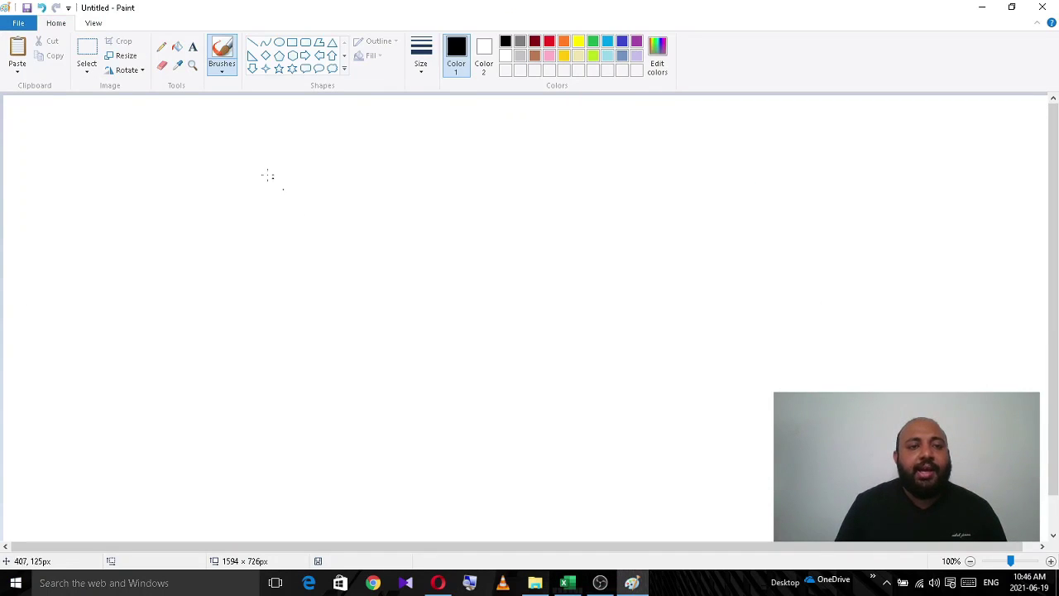
mouse_move(386, 223)
left_mouse_down()
mouse_move(568, 284)
mouse_move(618, 280)
left_mouse_up()
left_click(1042, 6)
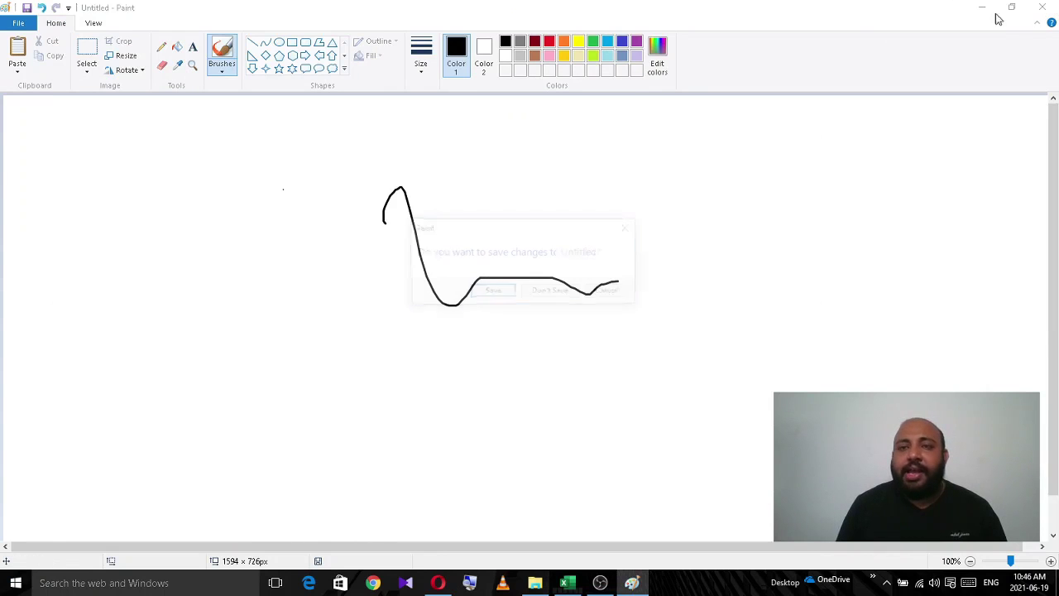
left_click(551, 291)
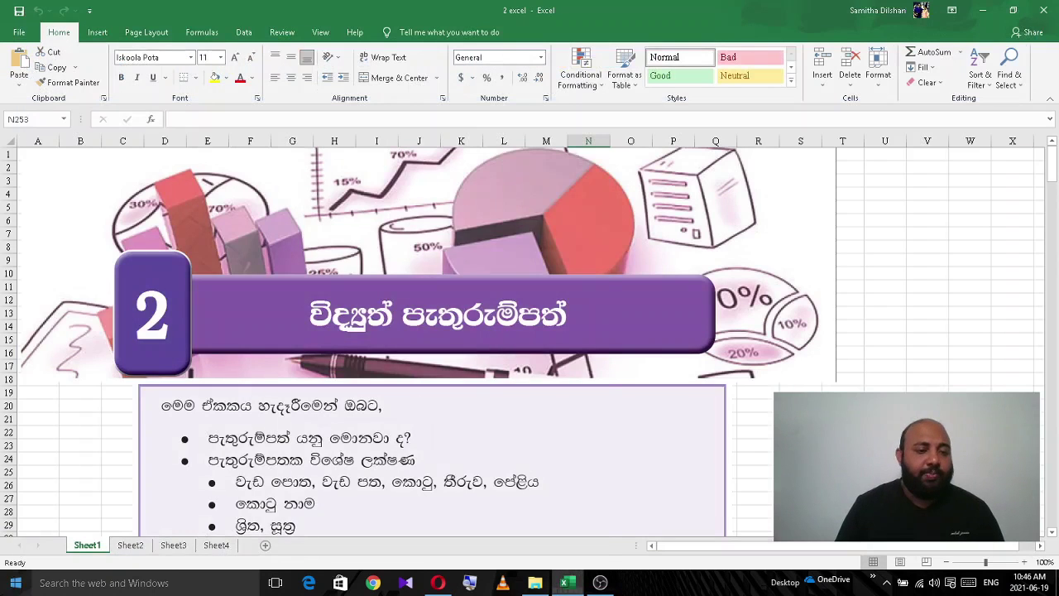
- Launch Word on a blank document, dismiss the license warning, then close Word
left_click(16, 583)
type("word")
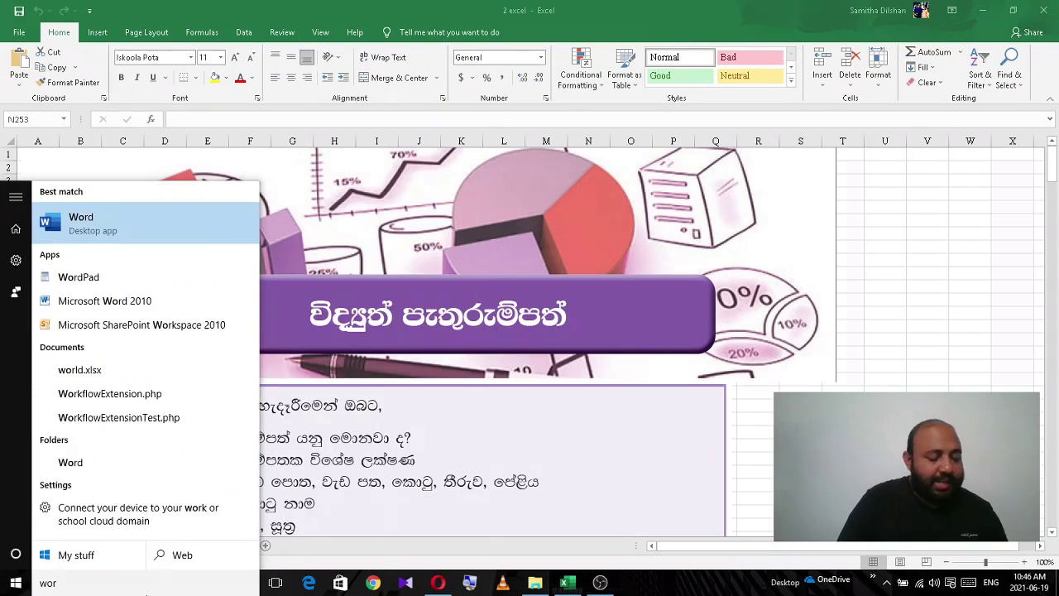
left_click(98, 219)
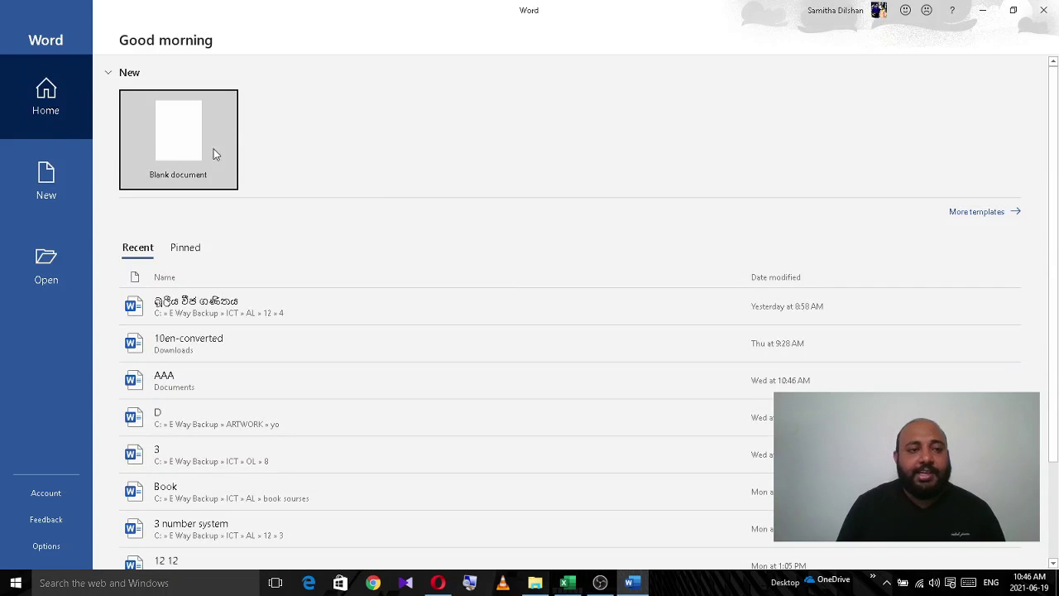
left_click(213, 154)
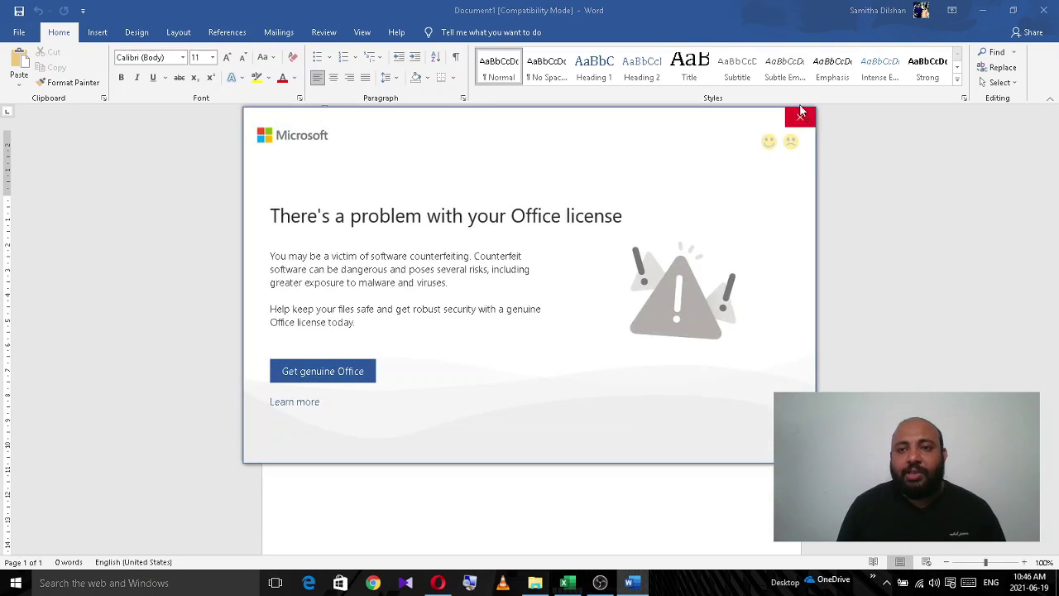
left_click(800, 114)
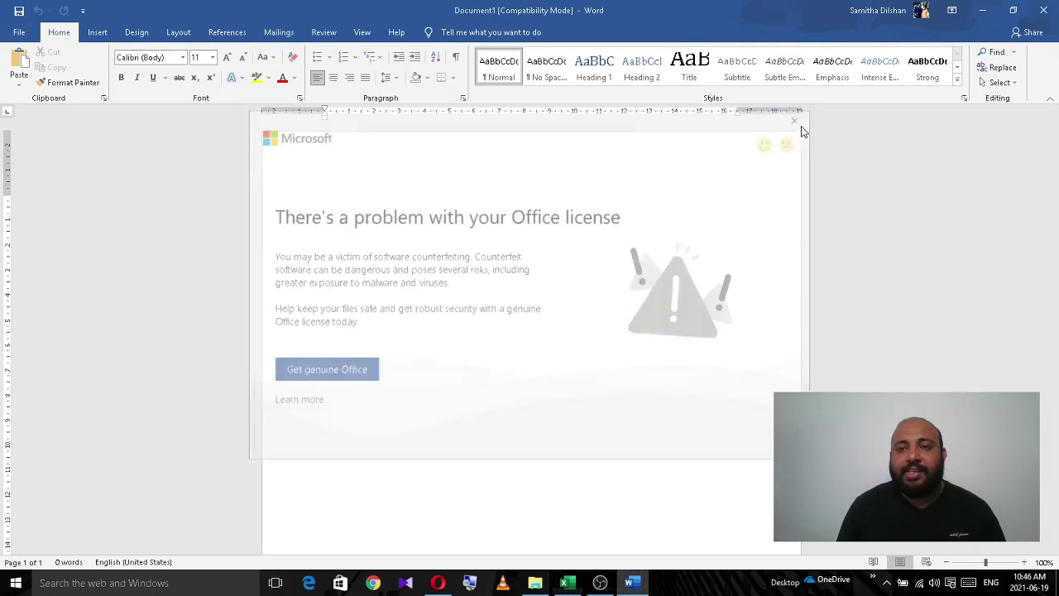
left_click(1049, 6)
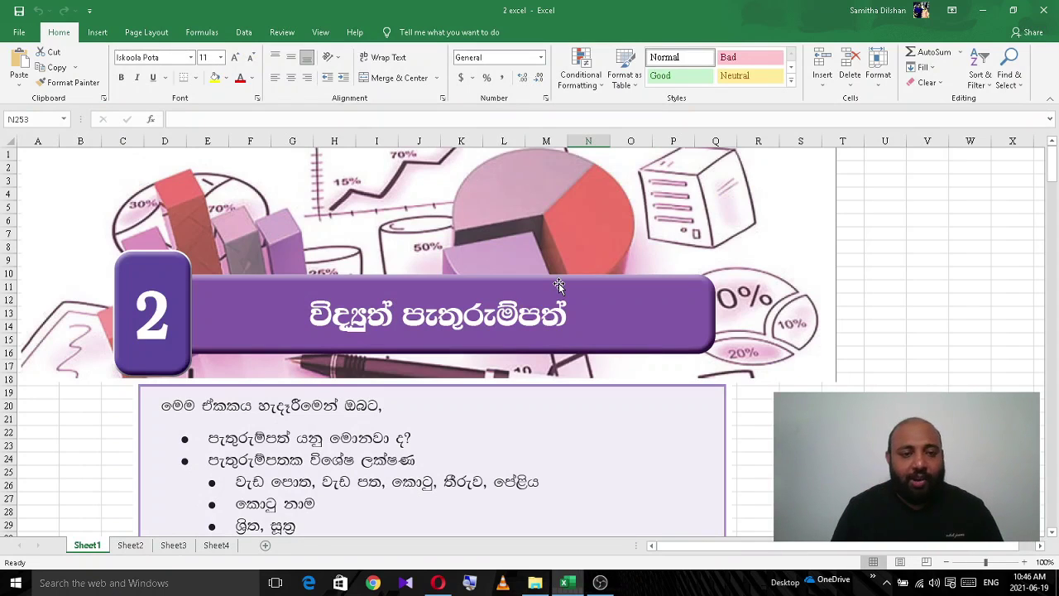
scroll(1052, 536, "down", 4)
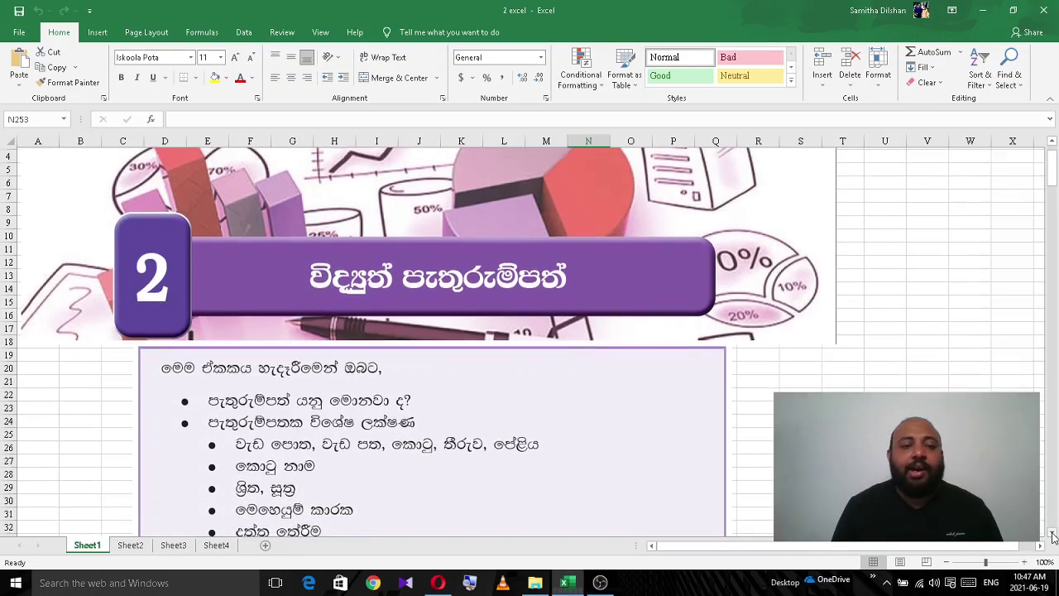
left_click(1052, 535)
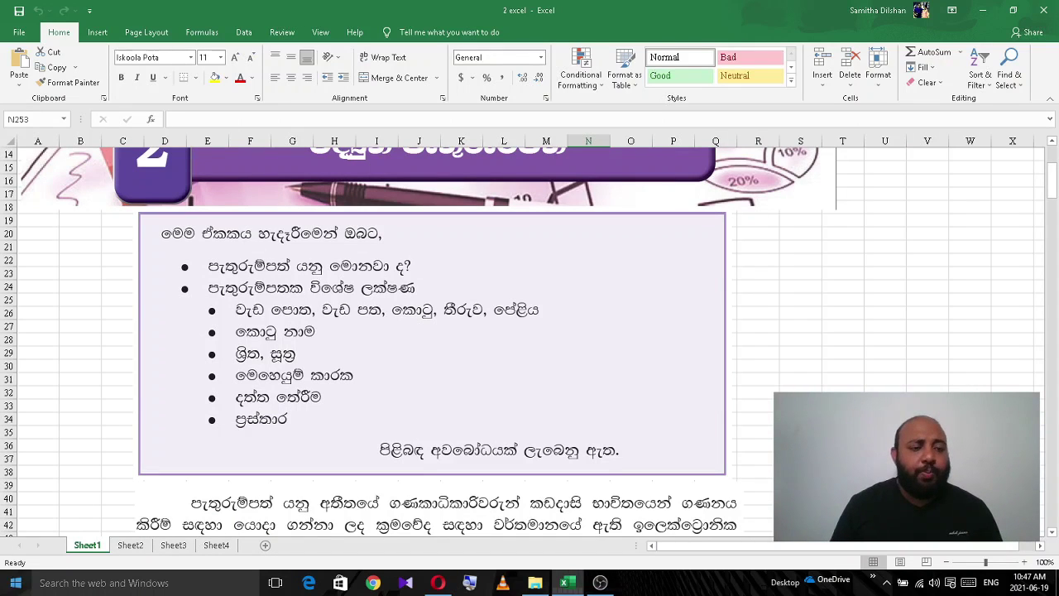
key("super")
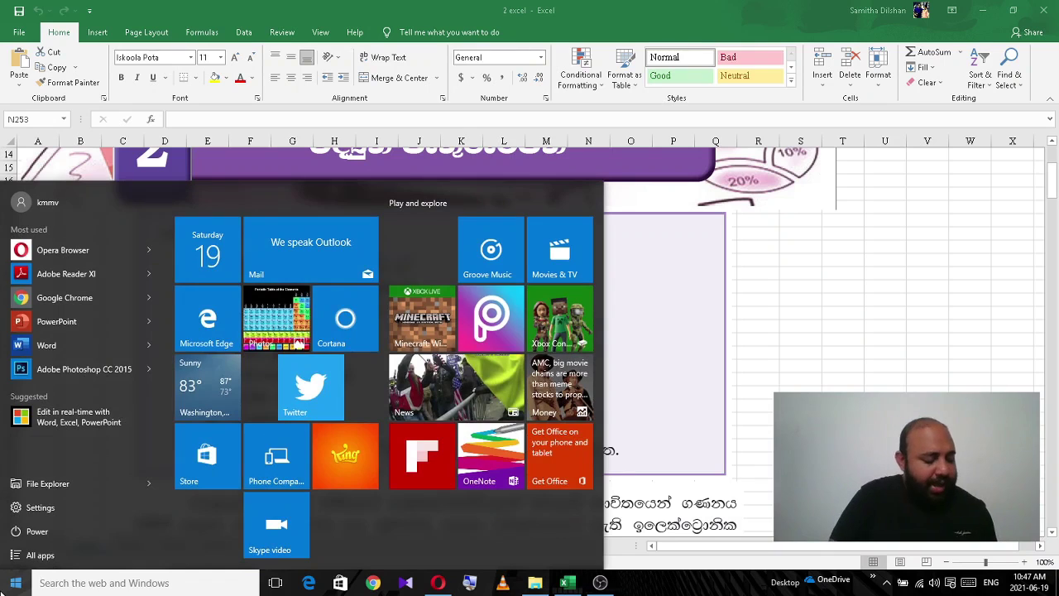
type("ms ex")
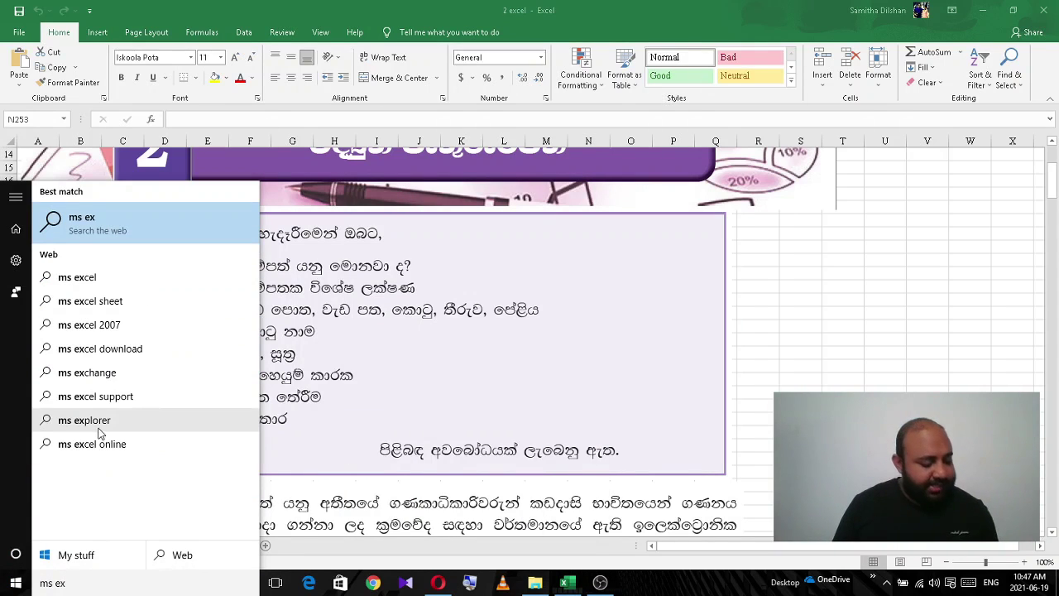
type("cel")
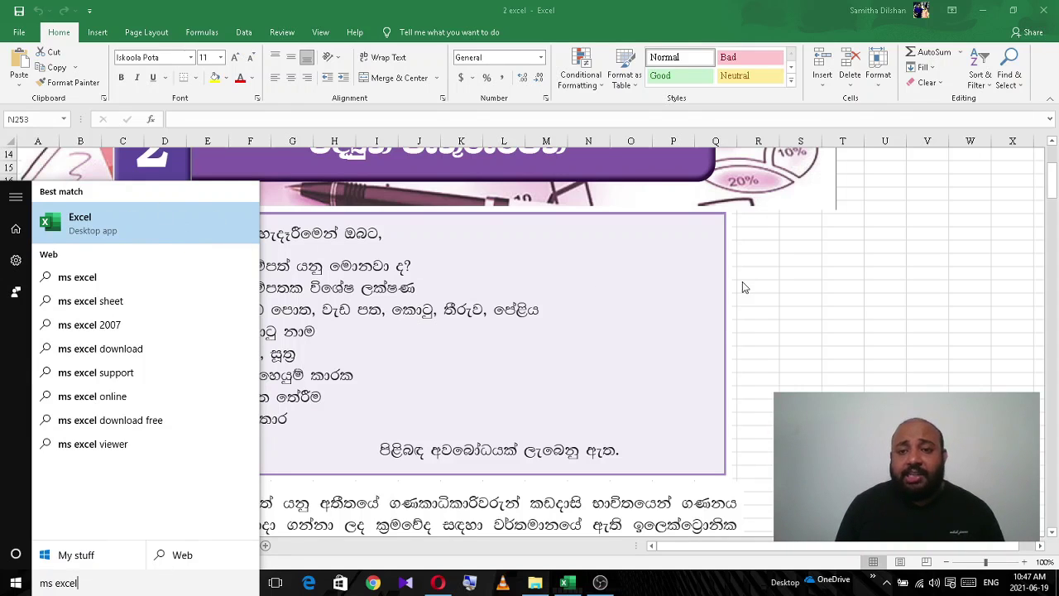
key("Escape")
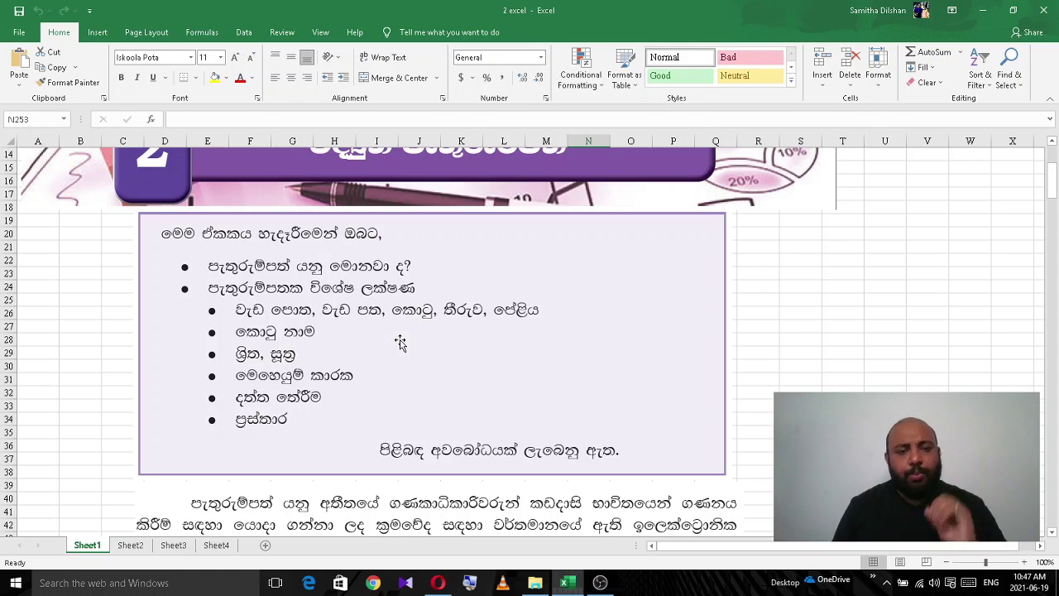
- Add a new blank sheet after Sheet2 and click several of its cells, ending on M12
left_click(131, 545)
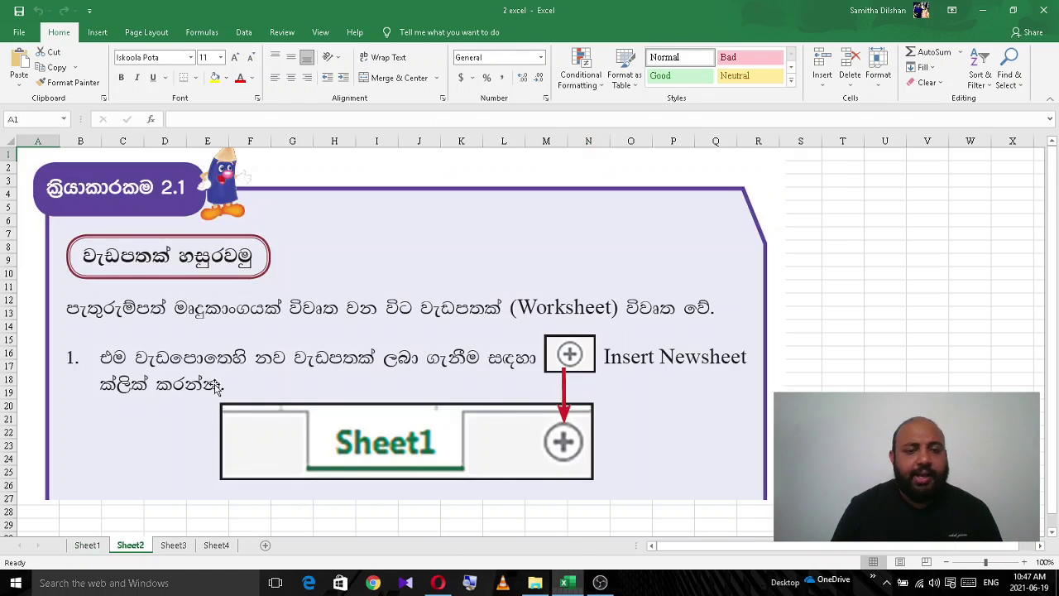
left_click(280, 546)
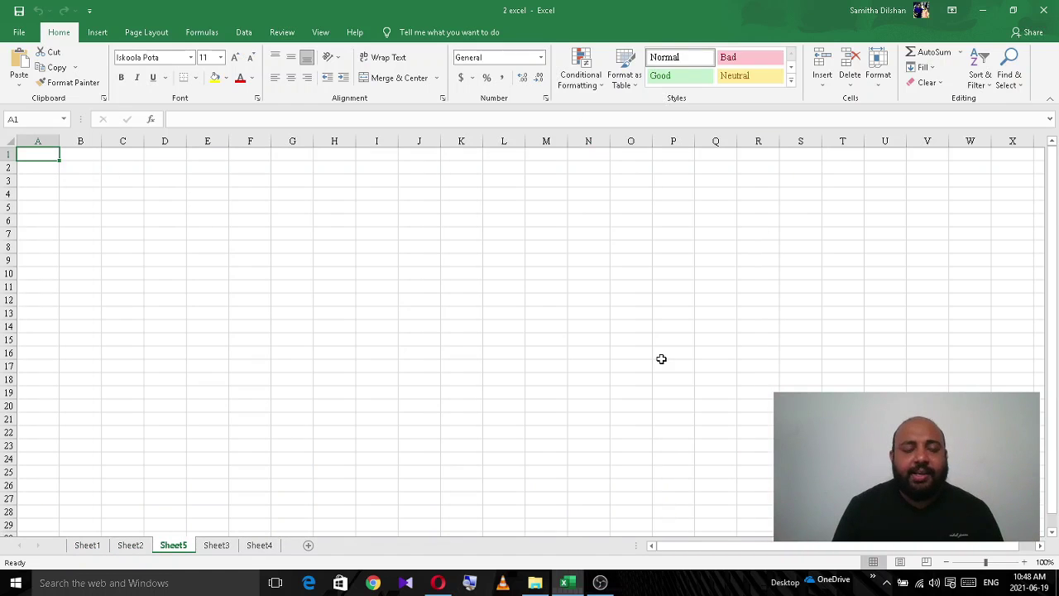
left_click(122, 207)
left_click(292, 273)
left_click(419, 260)
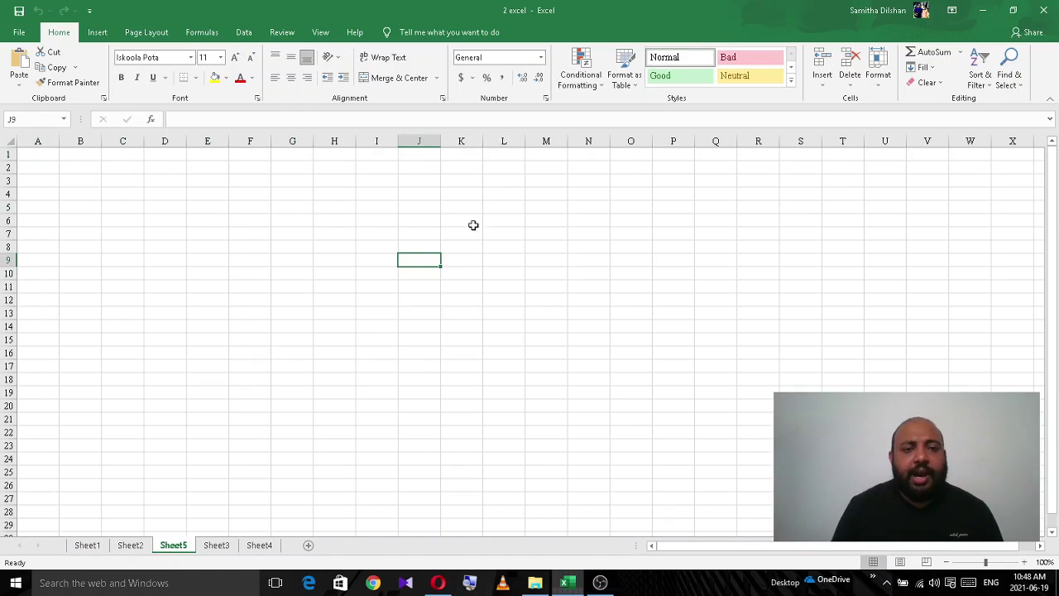
left_click(503, 193)
left_click(556, 299)
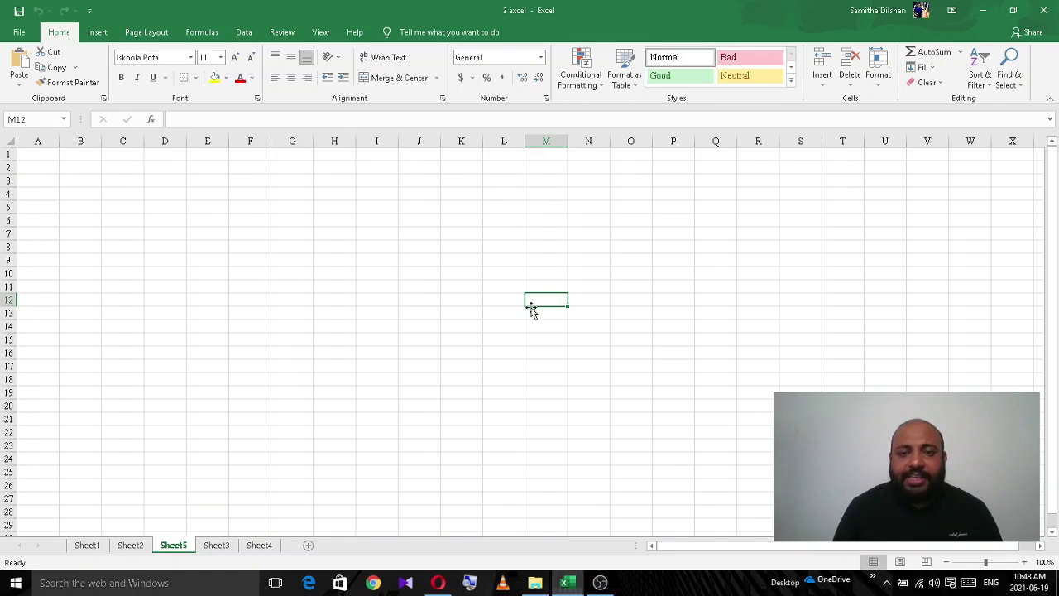
- Select A1:W26 on the new sheet, clear it by picking F6, and return to Sheet1
left_click_drag(31, 151, 976, 485)
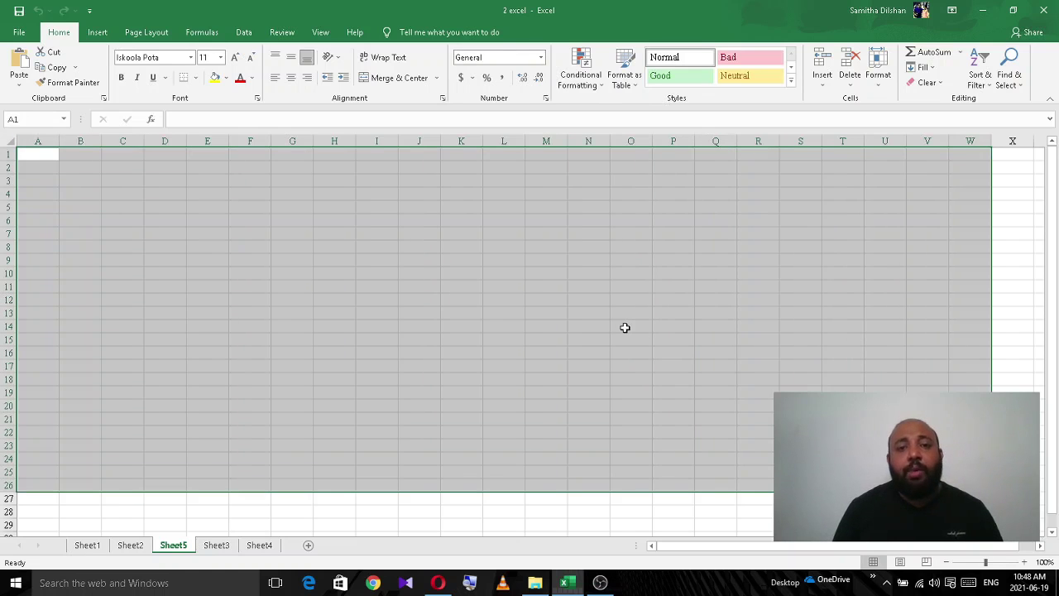
left_click(624, 327)
left_click(230, 219)
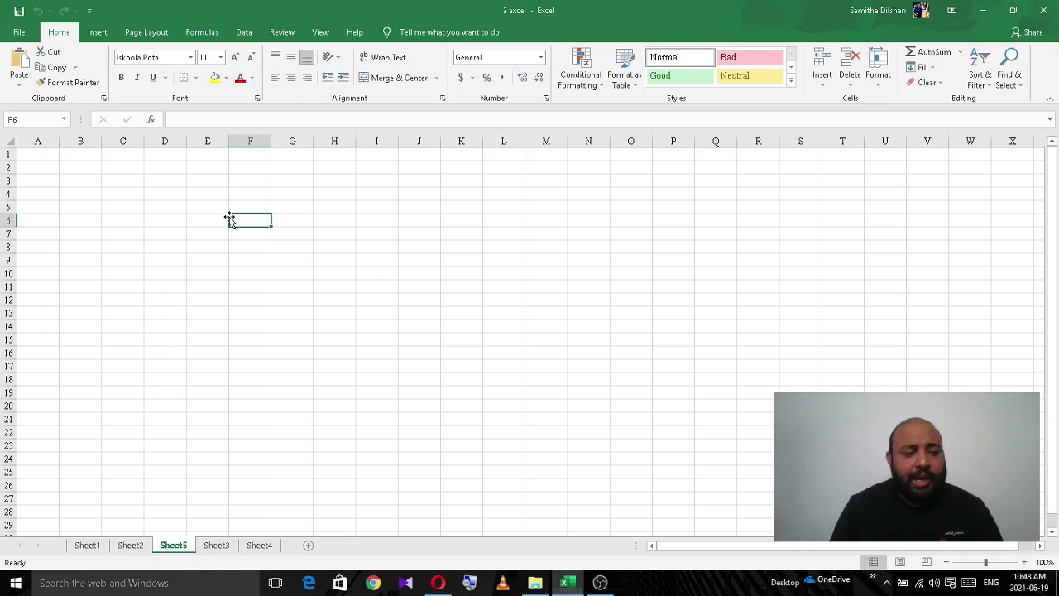
left_click(87, 547)
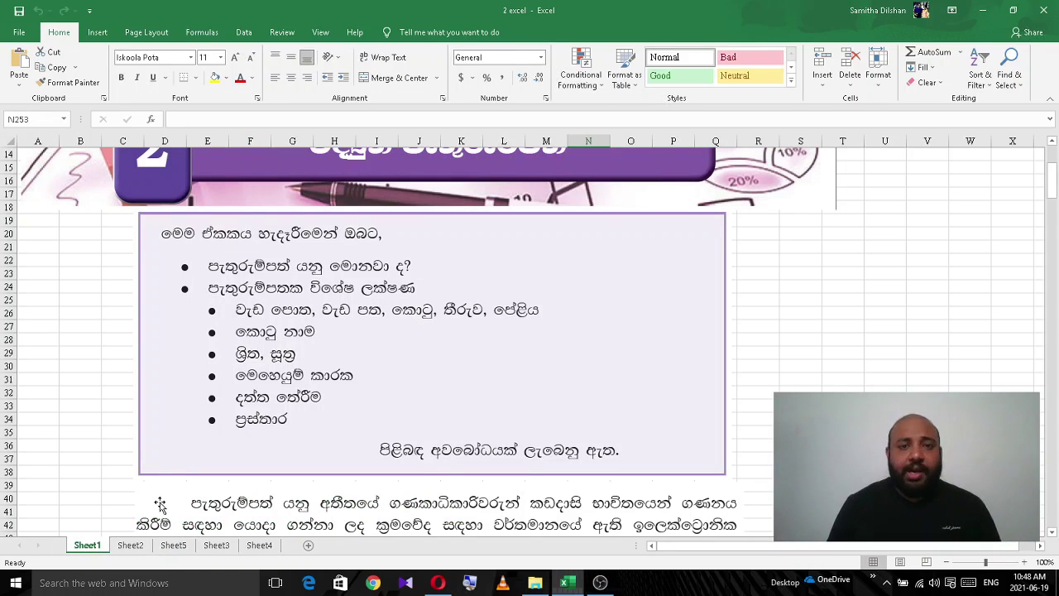
- Scroll Sheet1, view the File > New workbook choices, and go back to the sheet
scroll(233, 418, "down", 6)
scroll(233, 418, "down", 10)
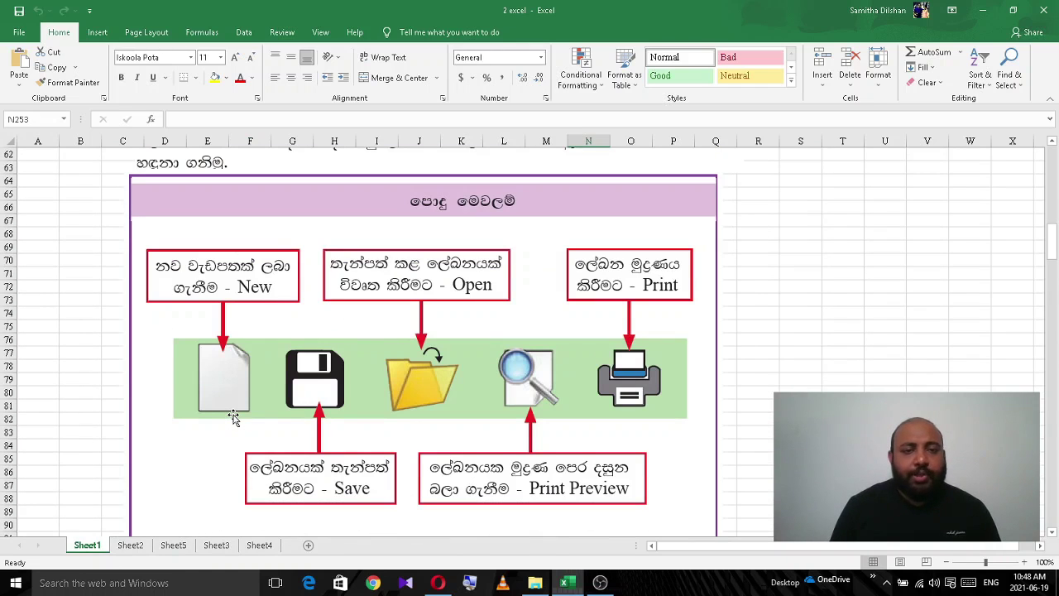
scroll(233, 418, "down", 5)
scroll(240, 413, "up", 5)
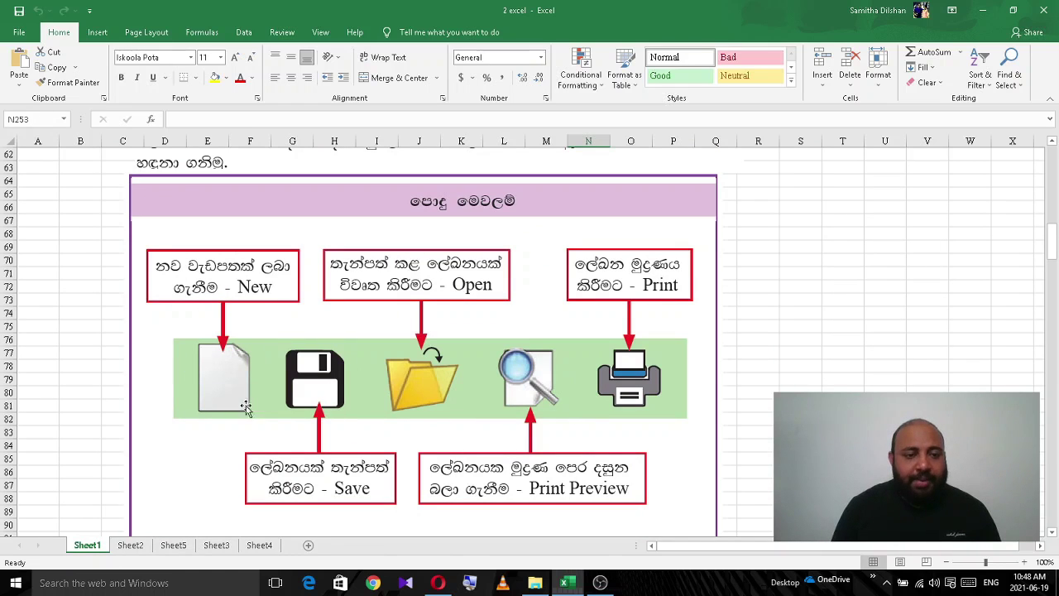
left_click(18, 37)
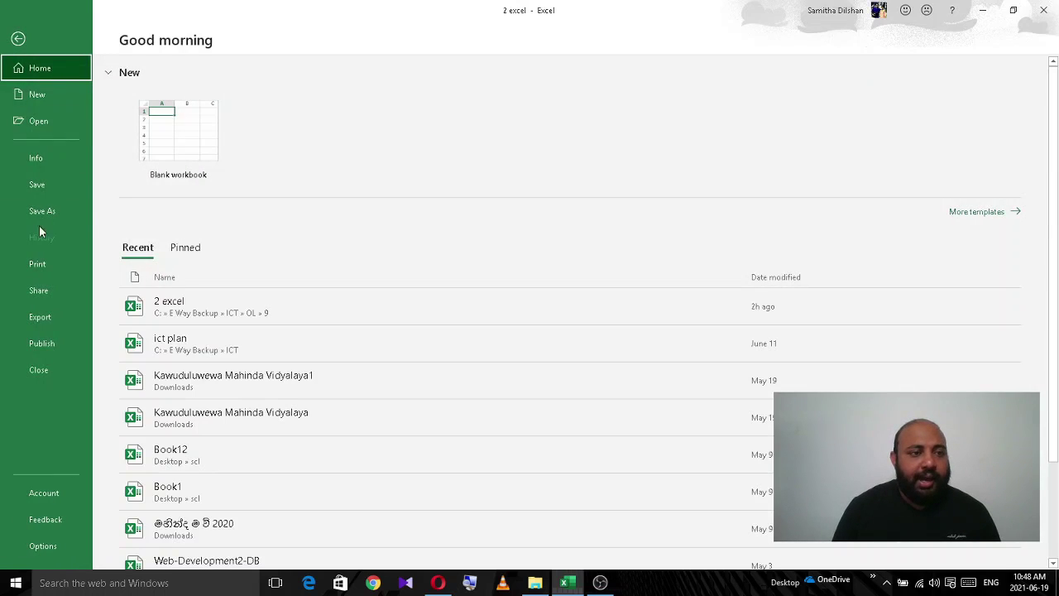
left_click(38, 96)
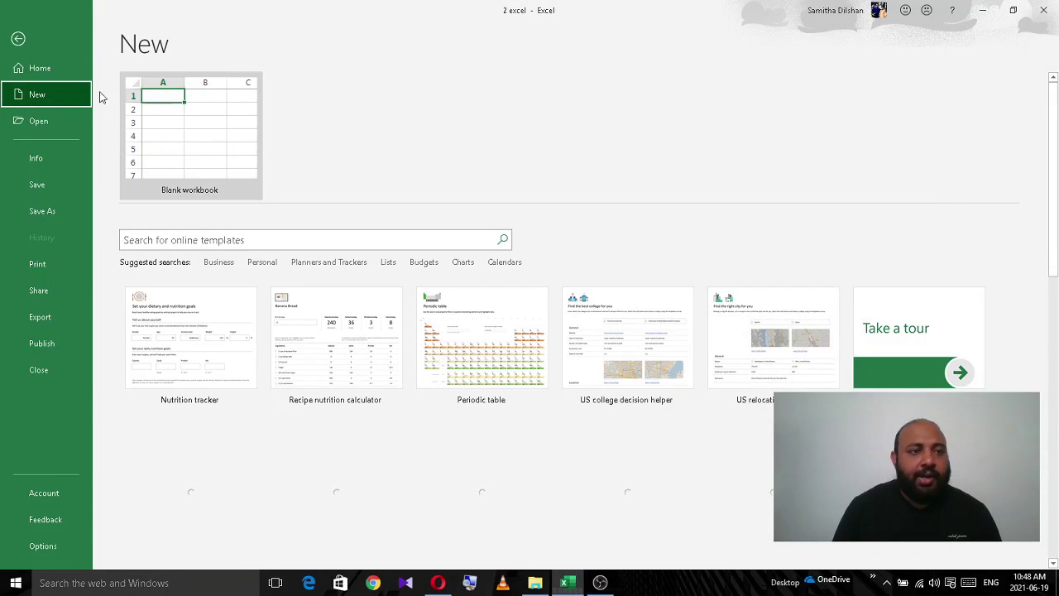
left_click(18, 39)
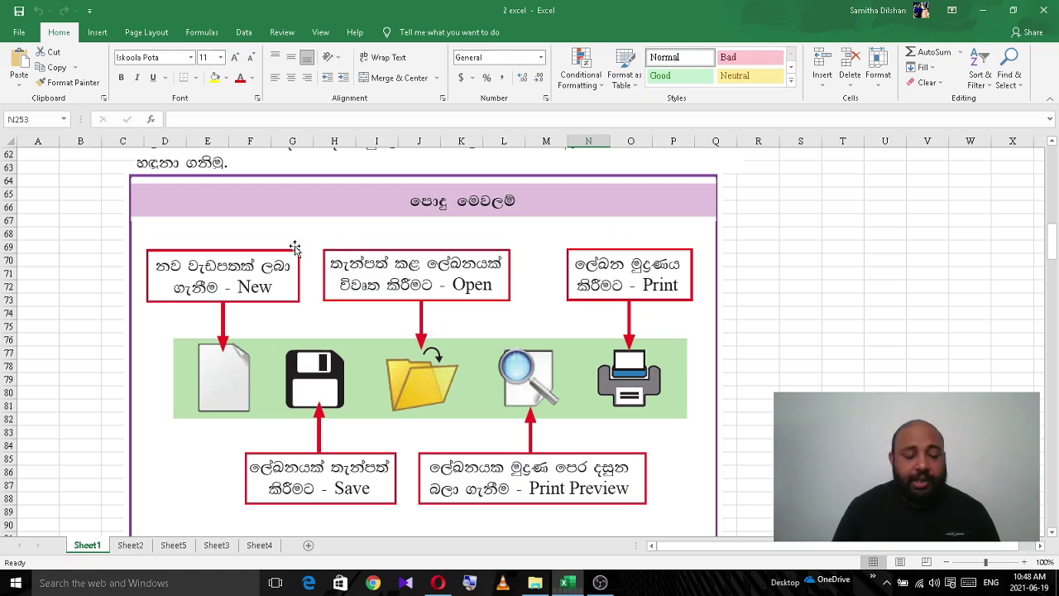
- Search Start for 'exce' and launch a second Excel window
left_click(15, 582)
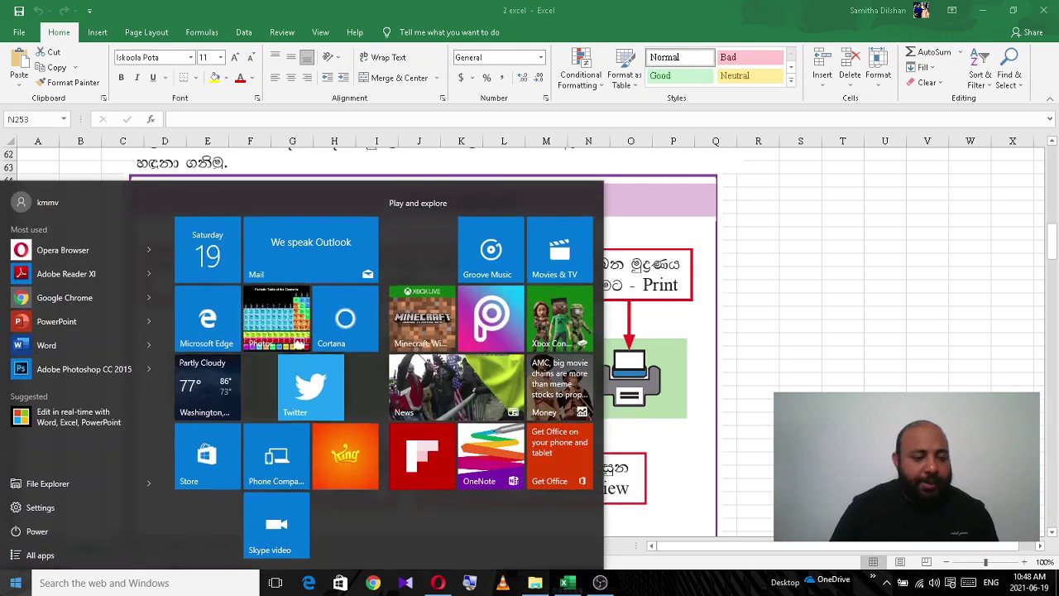
type("exce")
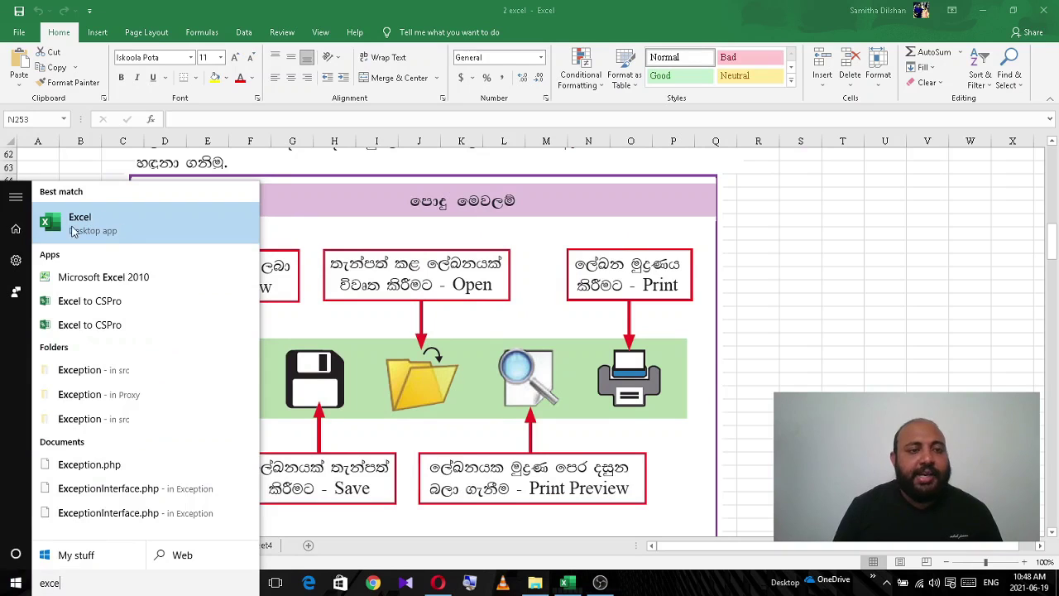
left_click(120, 230)
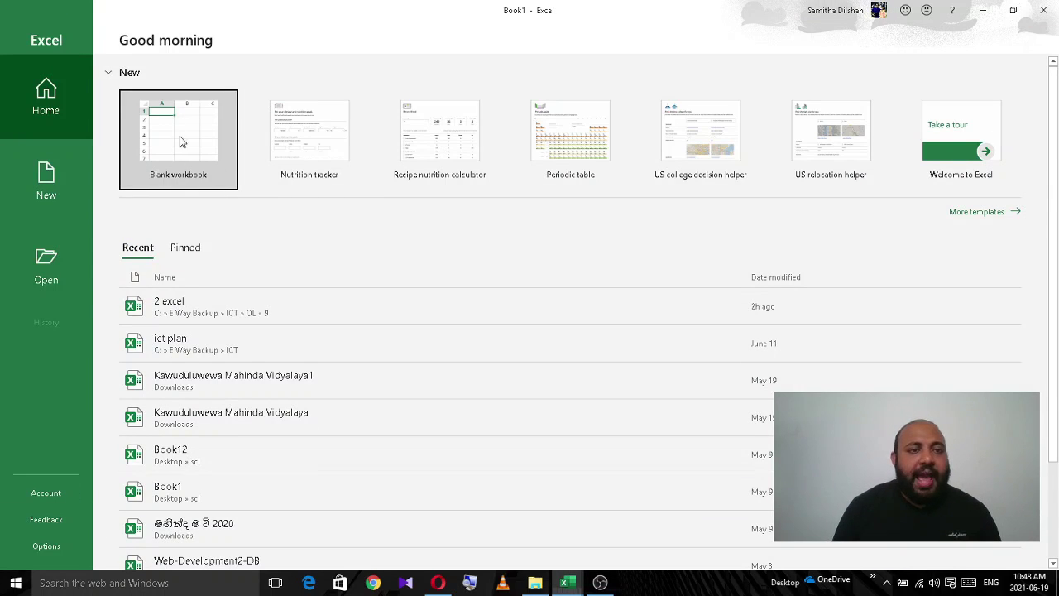
- Create a blank workbook from the start screen and browse the ribbon back to Home
left_click(221, 111)
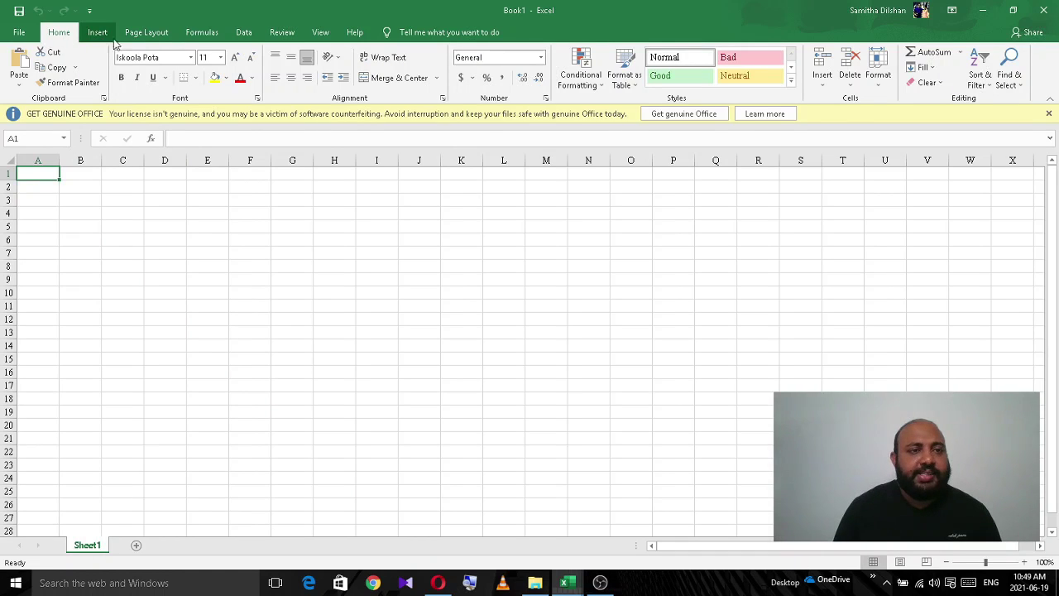
scroll(153, 40, "down", 1)
scroll(186, 40, "down", 1)
scroll(240, 37, "down", 1)
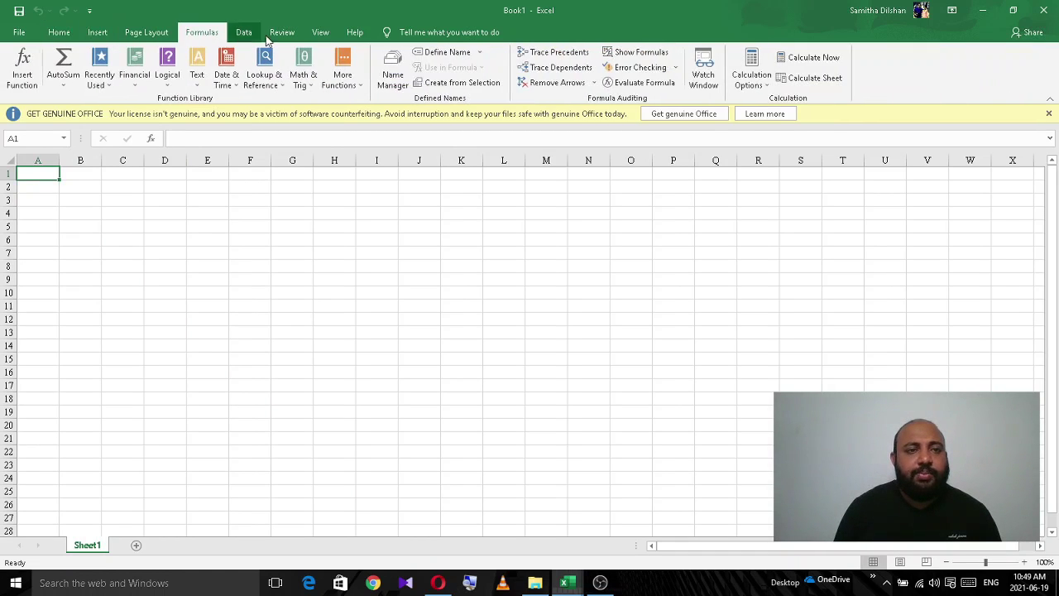
left_click(244, 34)
left_click(59, 33)
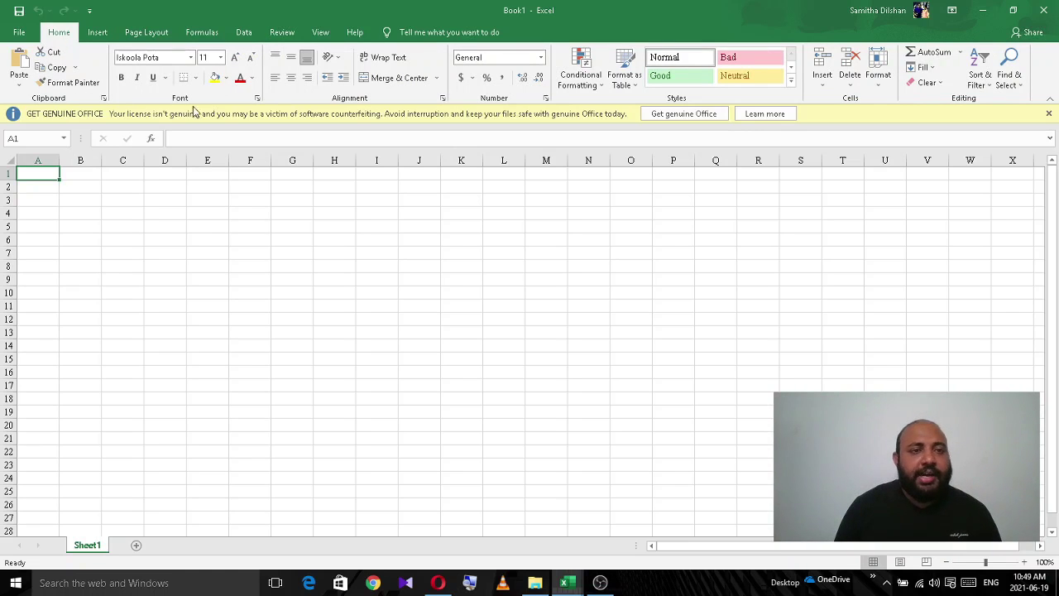
- Open the font list for the current font Iskoola Pota and close it unchanged
left_click(187, 58)
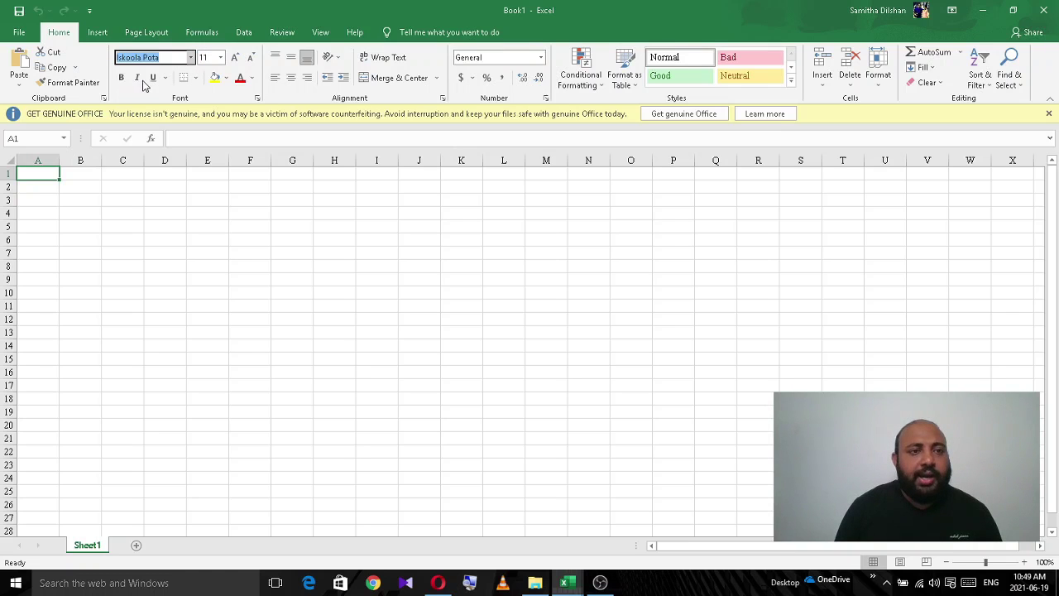
key("alt+Down")
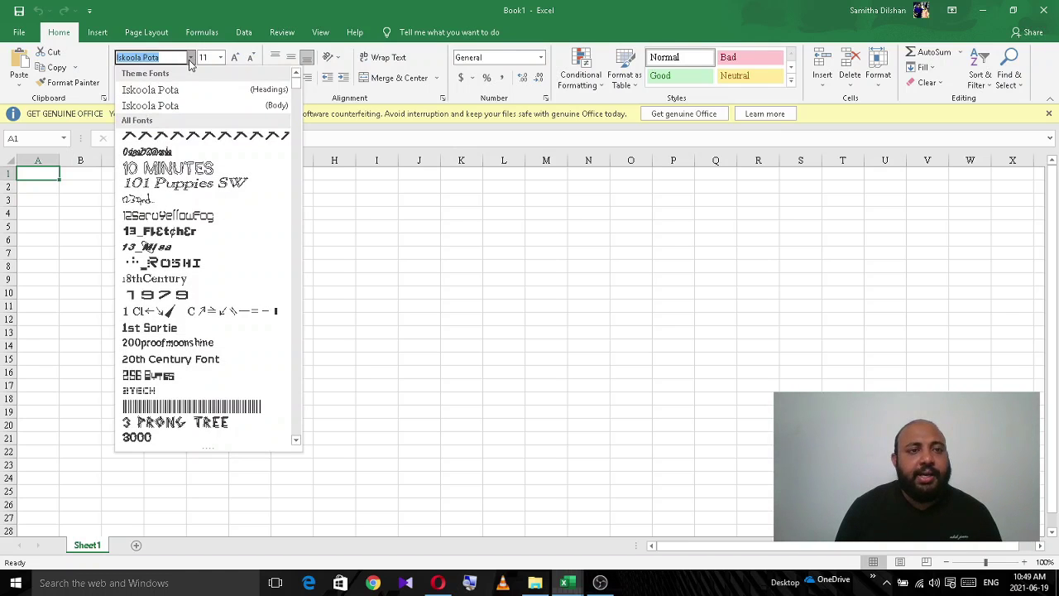
key("Escape")
key("Escape")
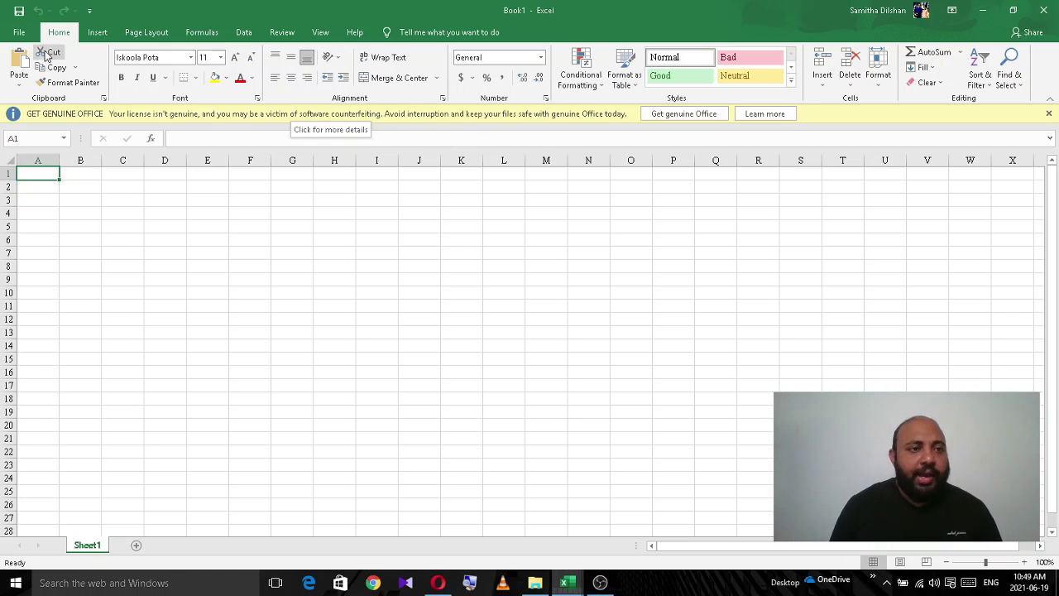
- Open another blank workbook through File > New > Blank workbook
left_click(19, 32)
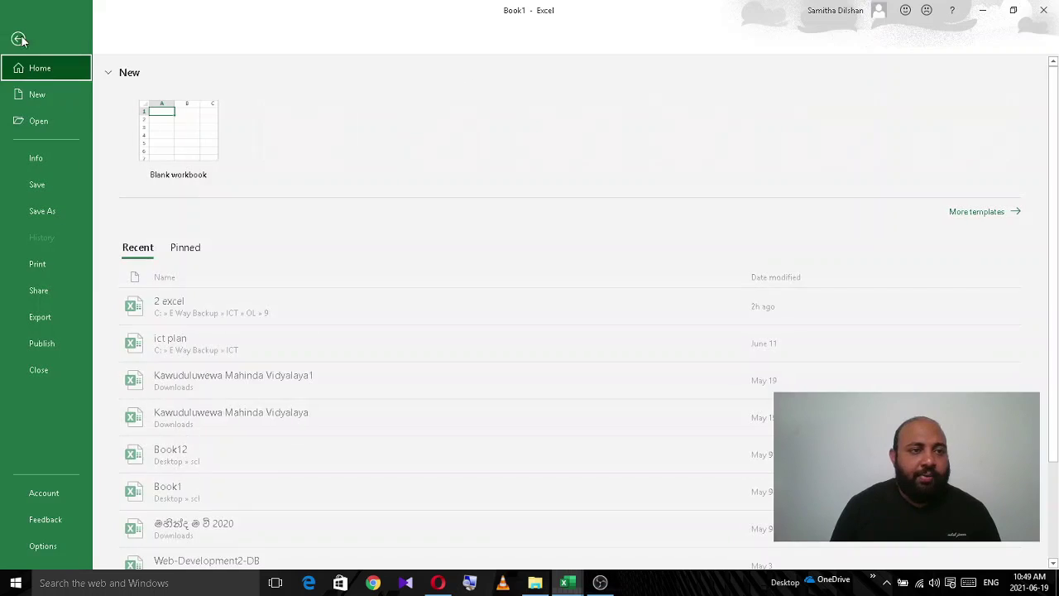
left_click(40, 97)
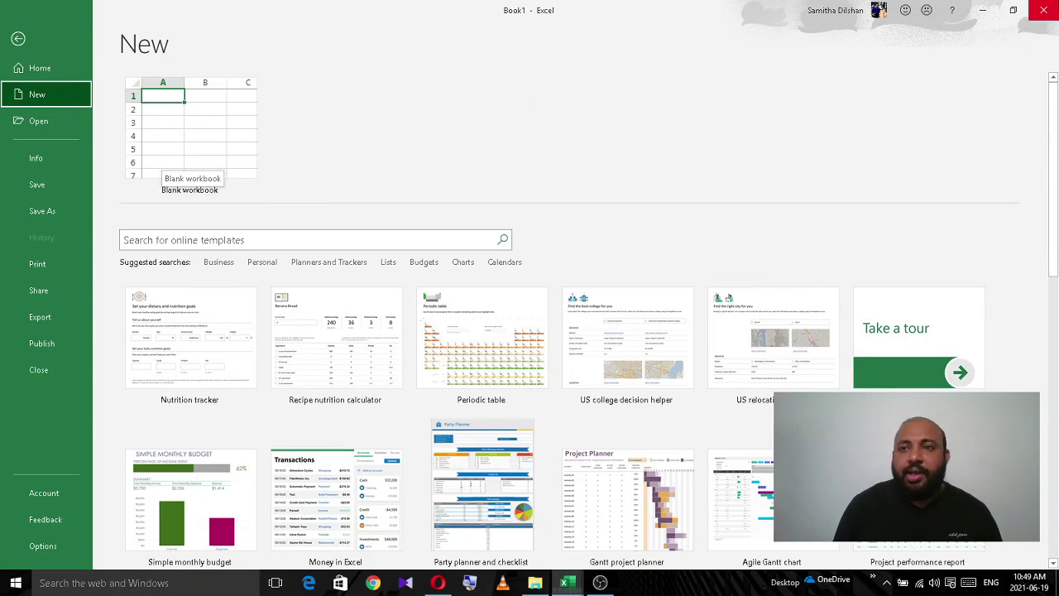
left_click(190, 140)
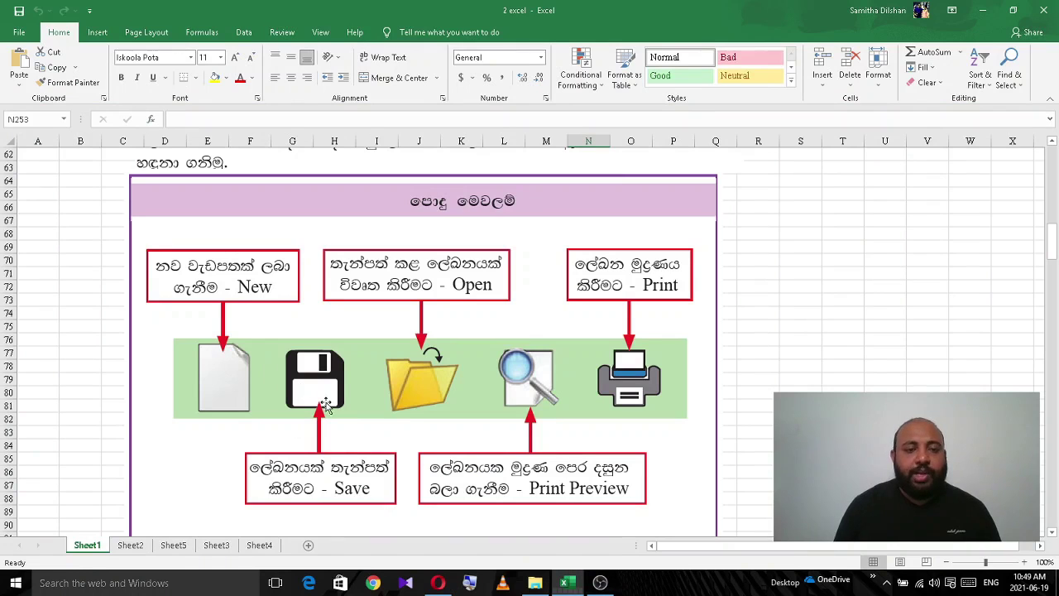
left_click(18, 32)
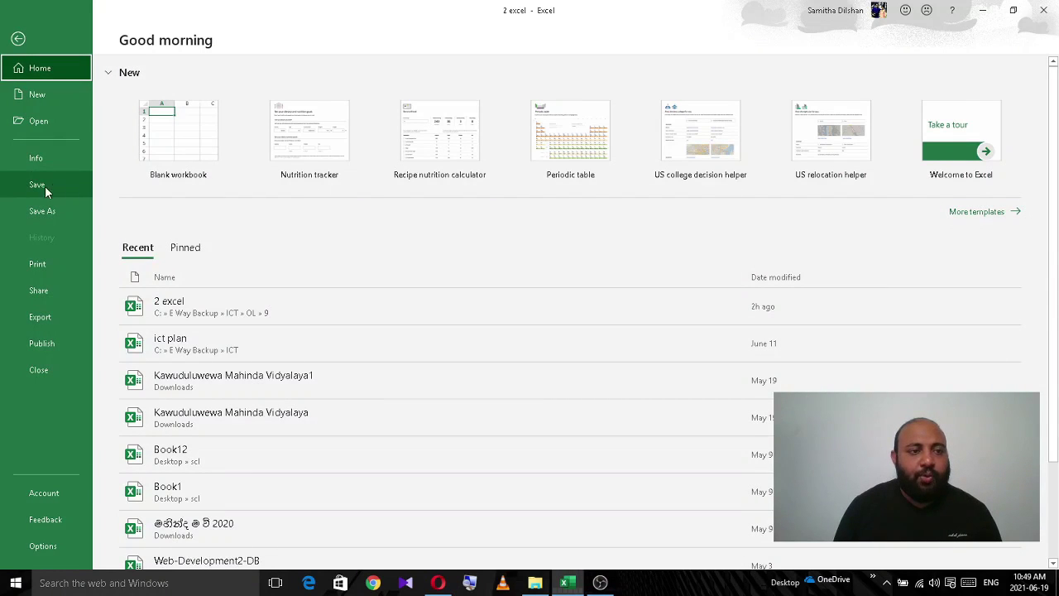
left_click(19, 39)
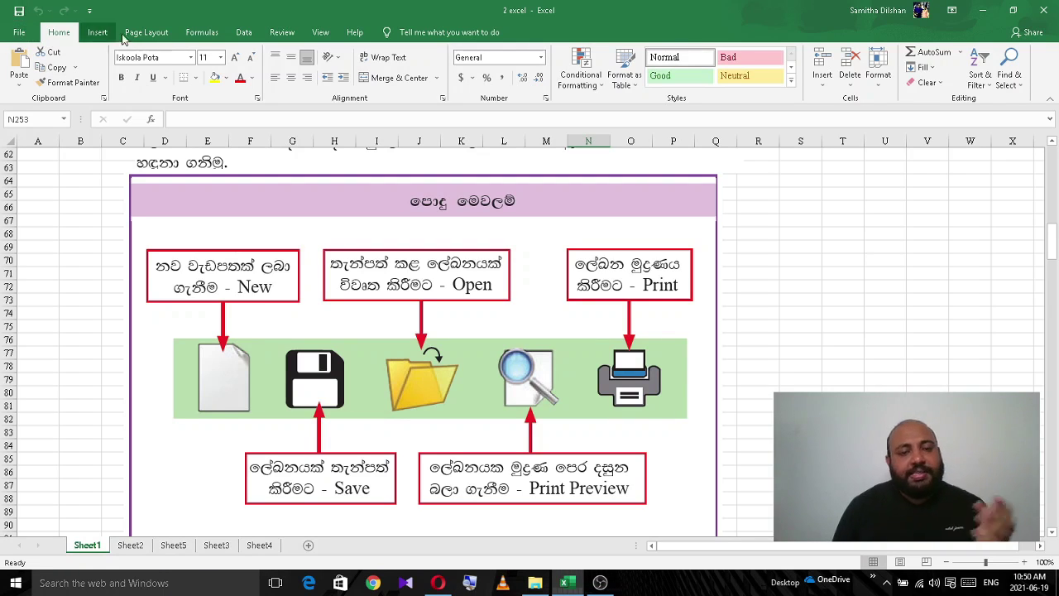
left_click(18, 33)
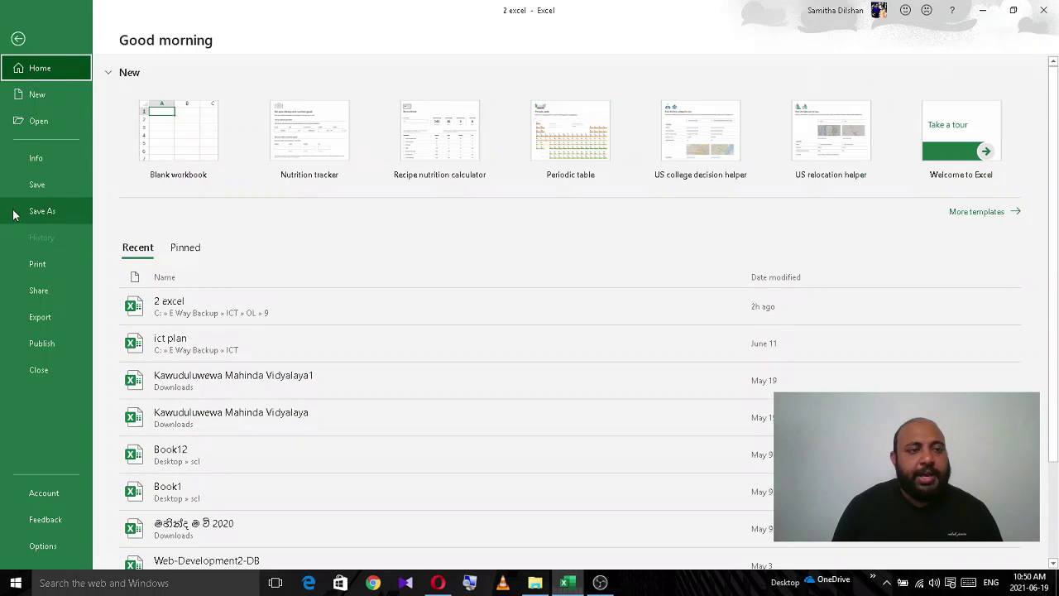
left_click(18, 40)
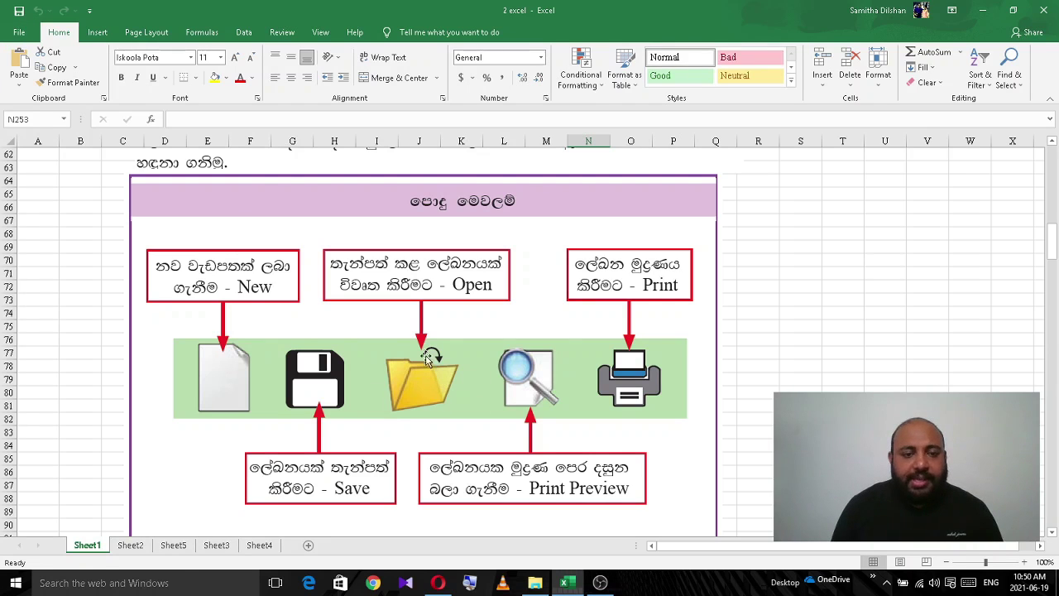
left_click(20, 33)
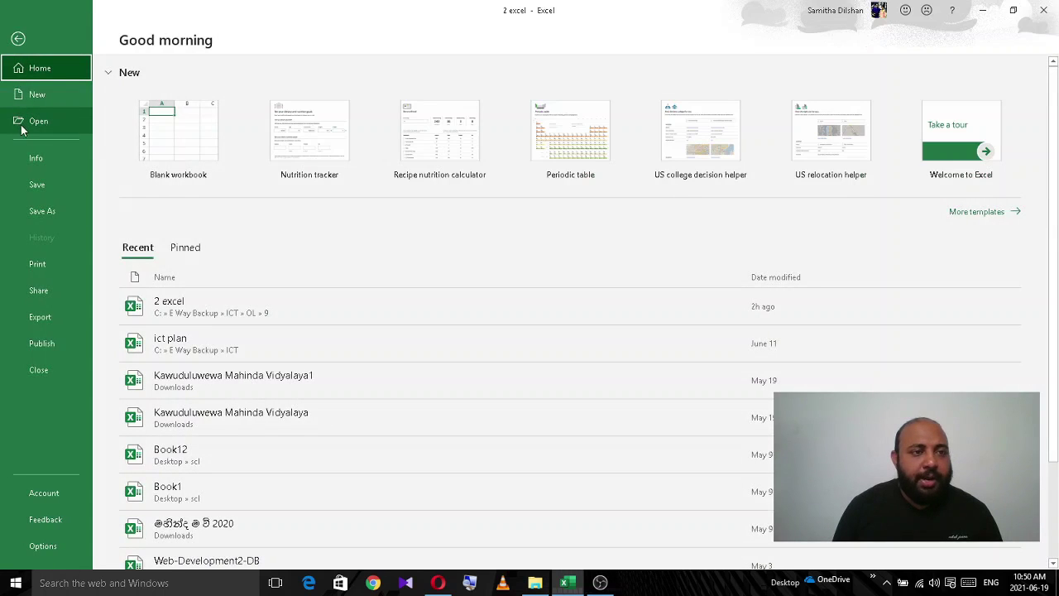
left_click(19, 39)
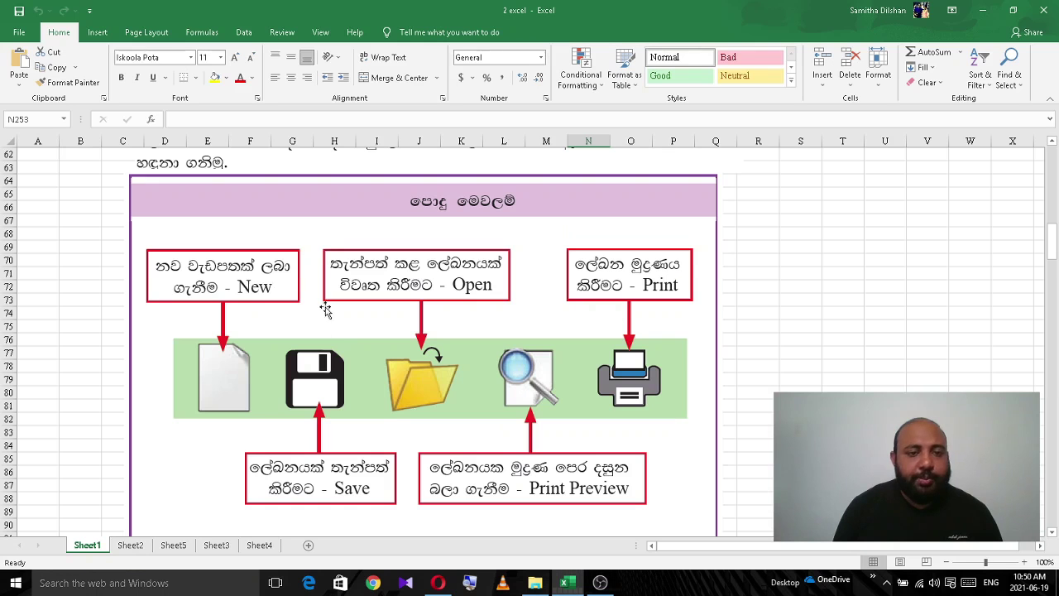
left_click(20, 32)
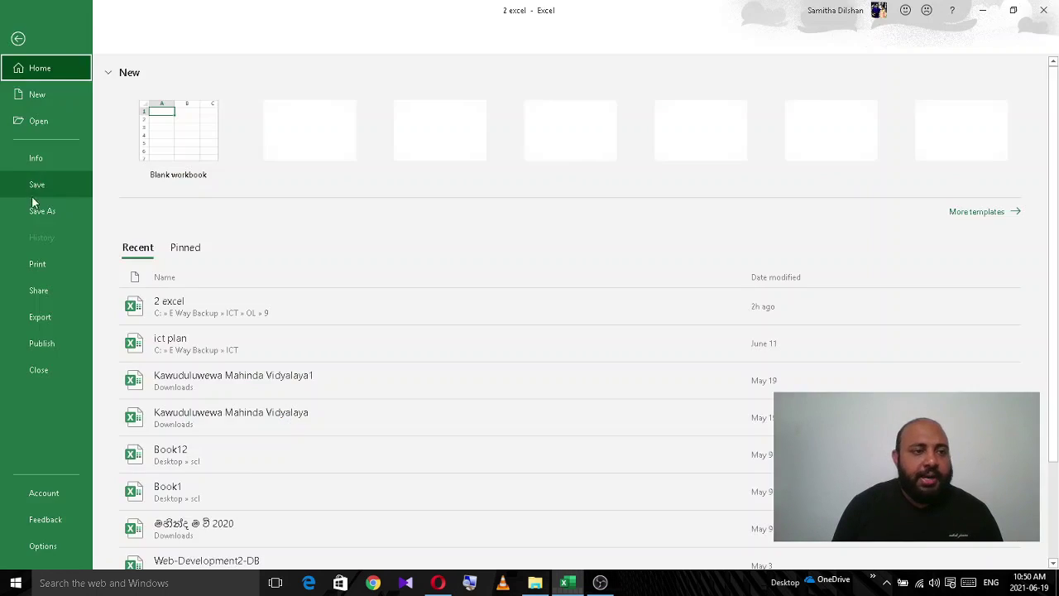
left_click(47, 123)
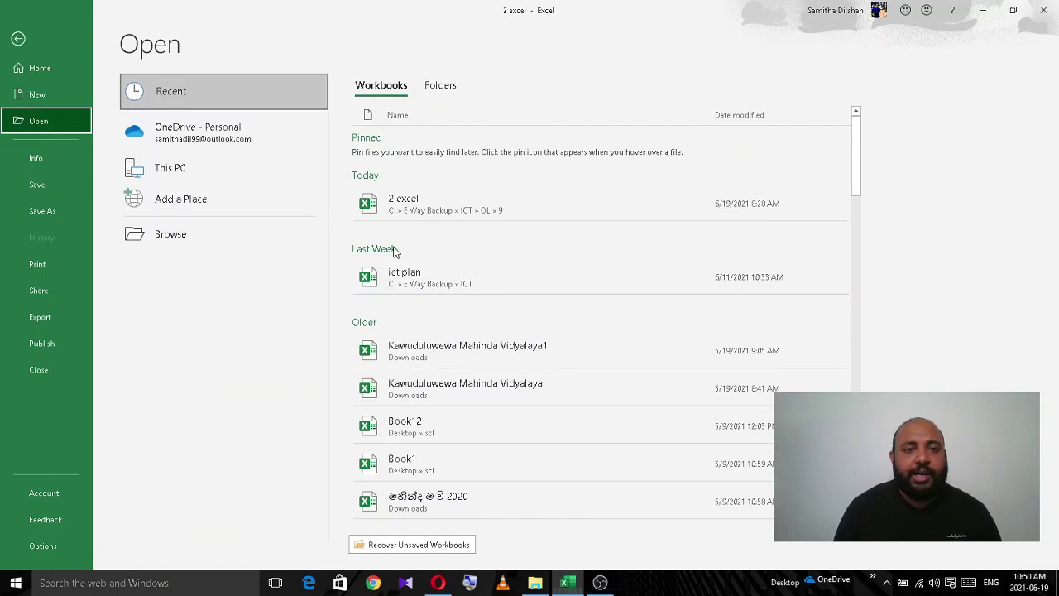
left_click(17, 38)
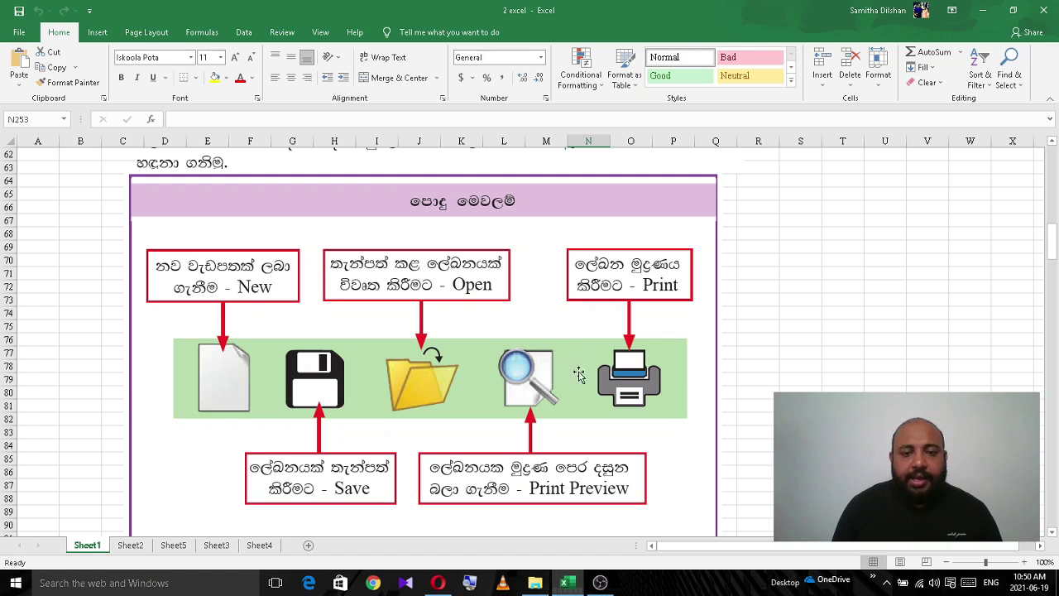
left_click(19, 34)
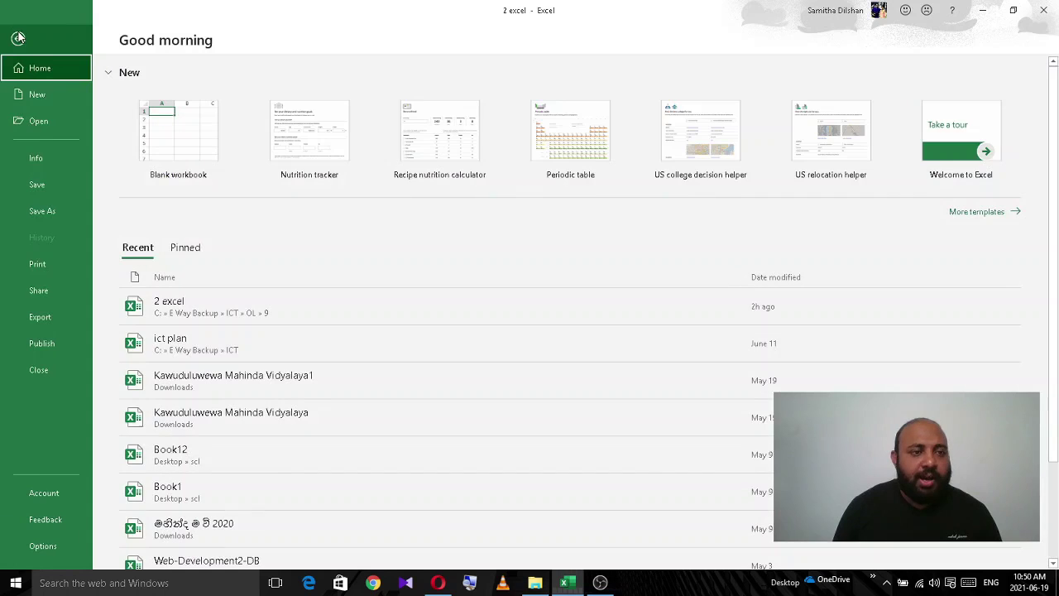
left_click(57, 267)
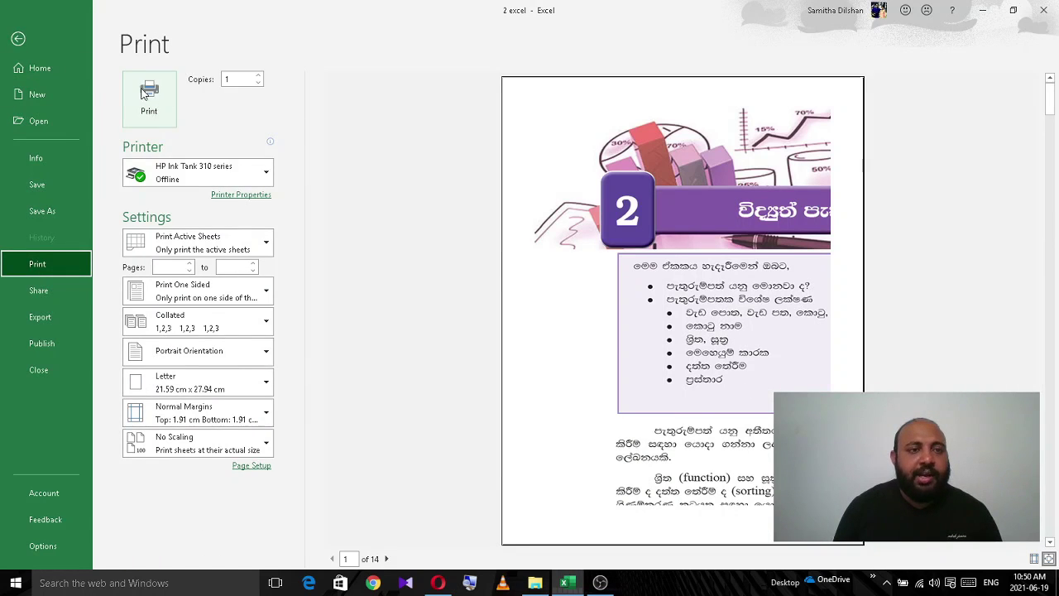
left_click(18, 39)
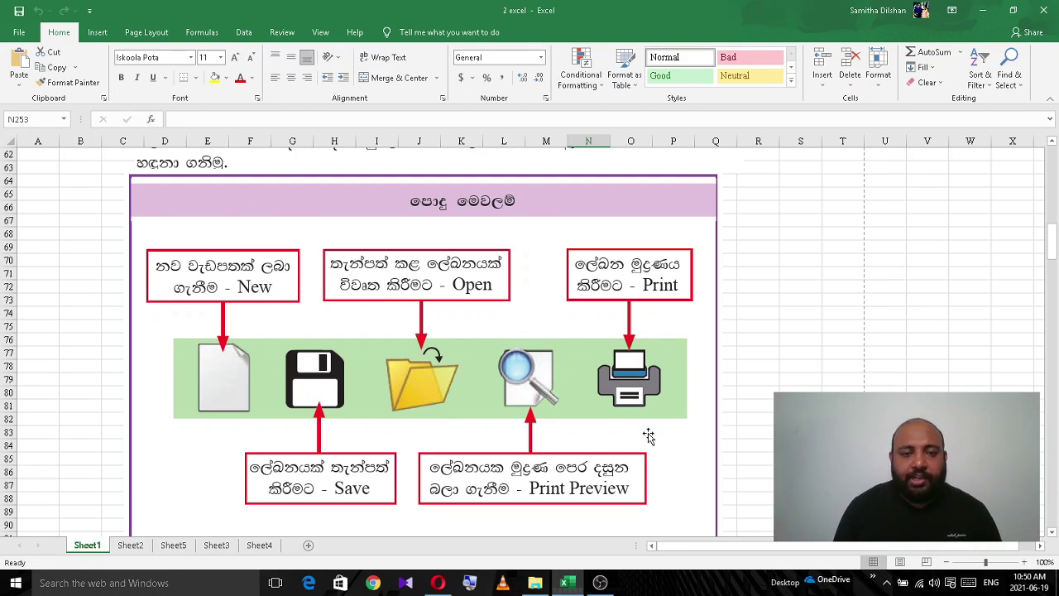
- Scroll down Sheet1 and enter 123 in cell T101
scroll(432, 325, "down", 3)
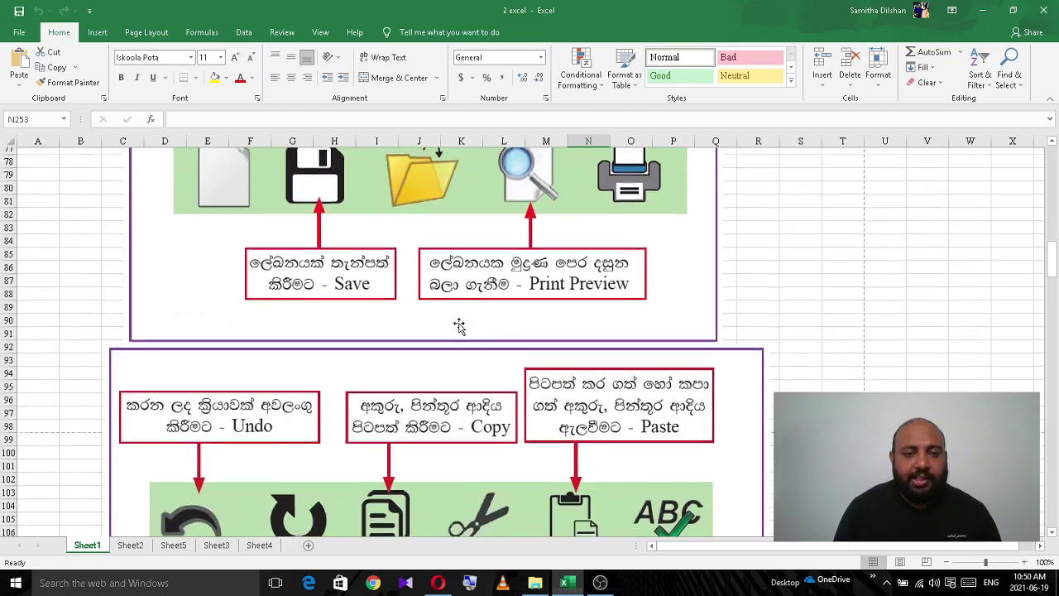
scroll(461, 325, "down", 8)
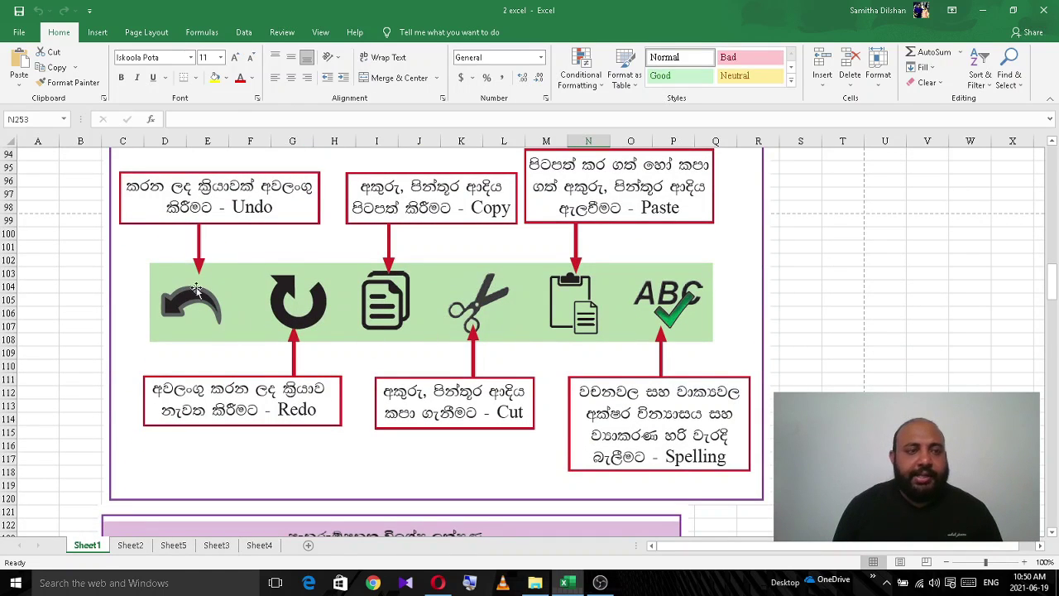
left_click(882, 271)
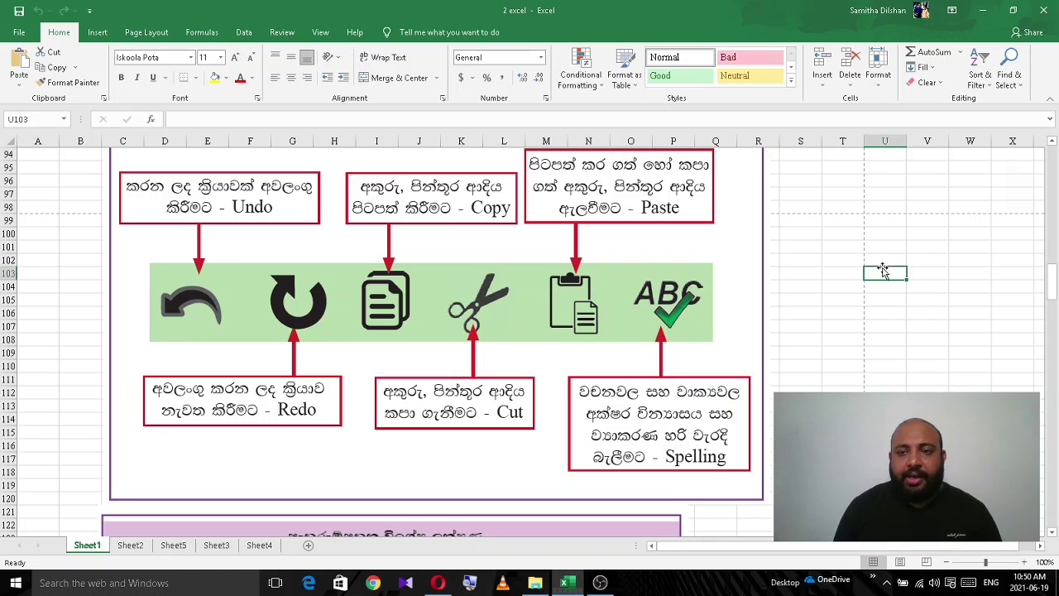
left_click(828, 242)
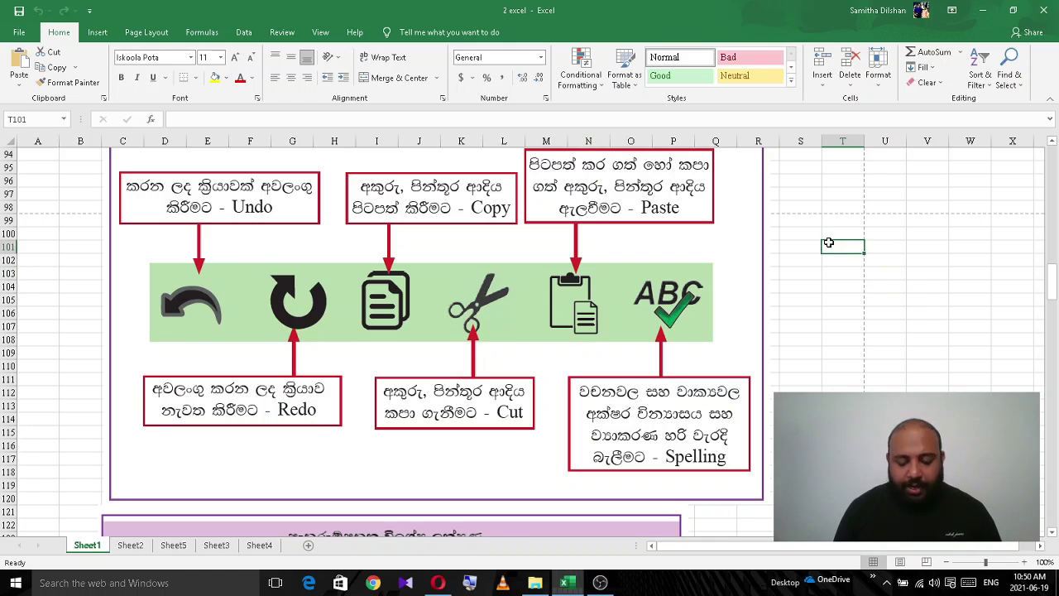
type("123")
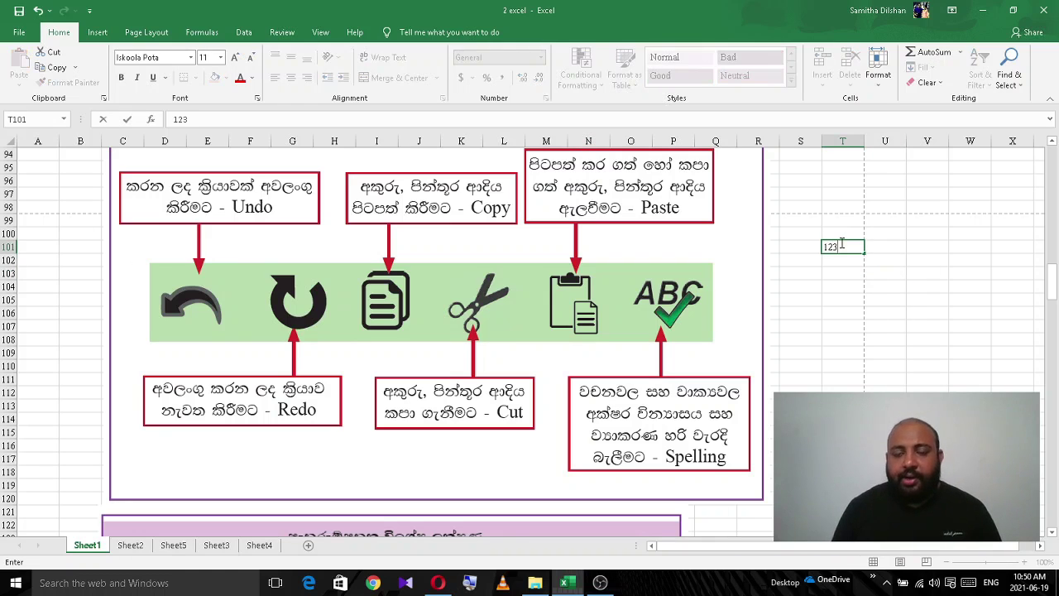
left_click(843, 244)
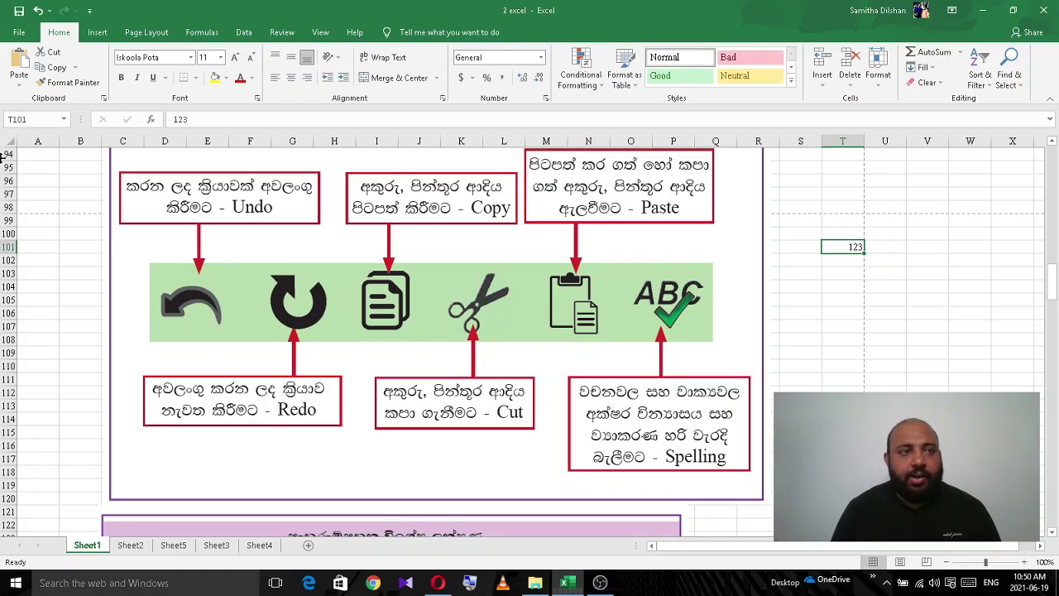
- Undo and redo the T101 entry twice, leaving 123 in place
left_click(39, 12)
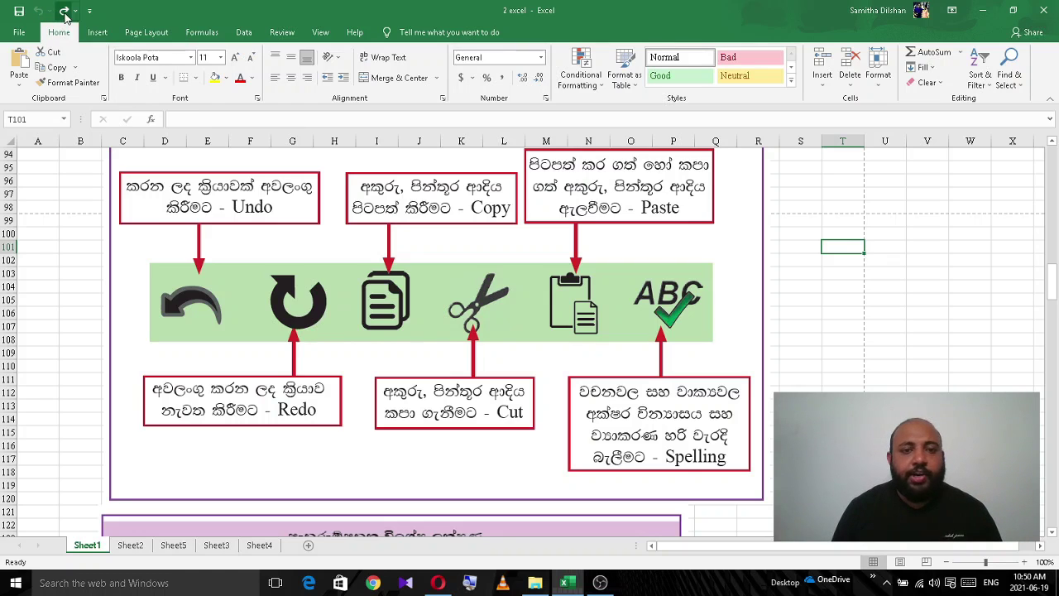
left_click(64, 11)
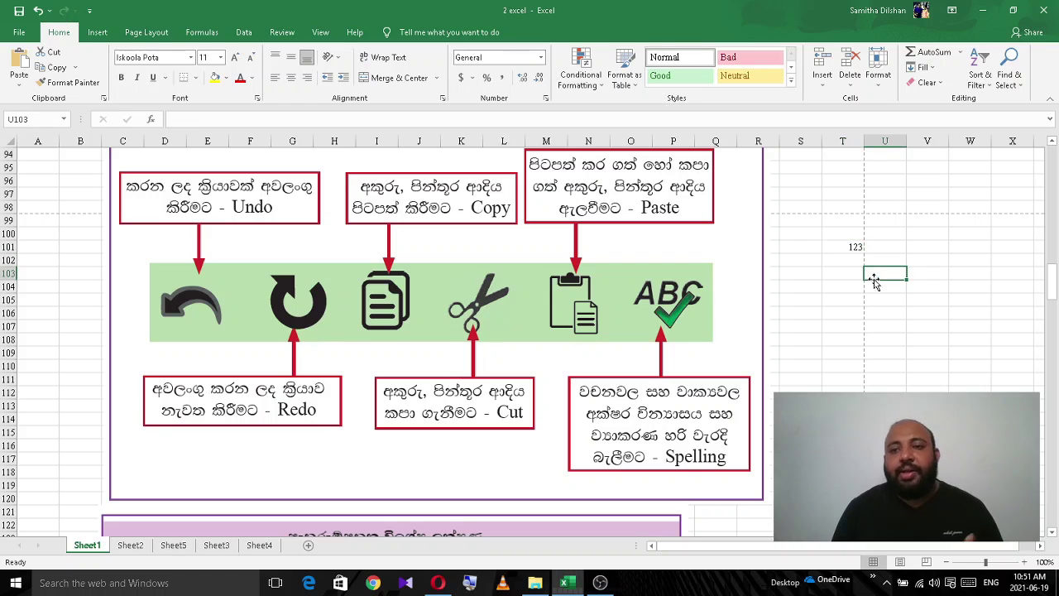
left_click(38, 11)
left_click(64, 11)
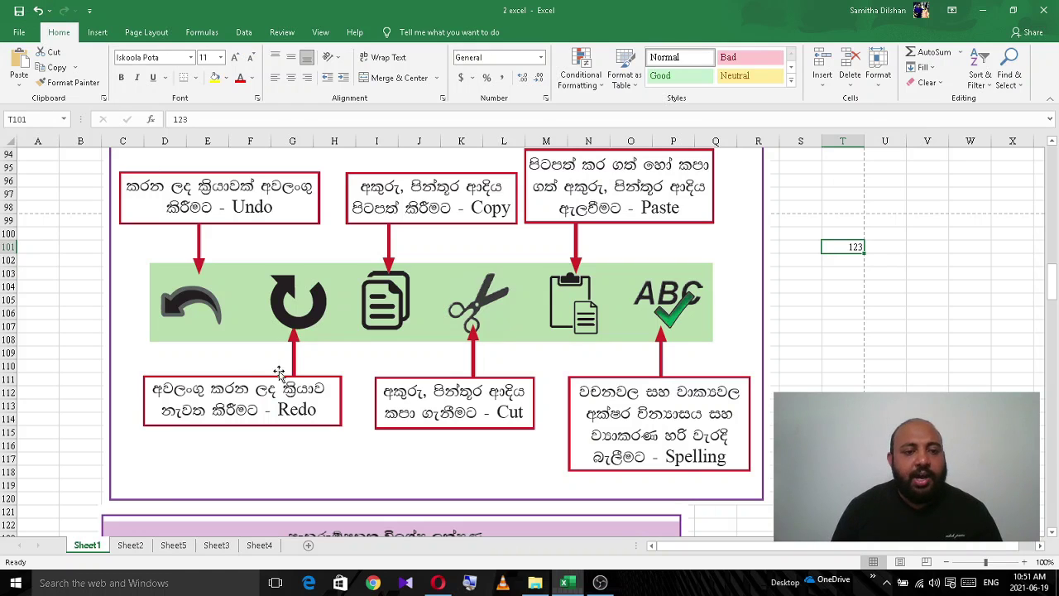
left_click(878, 309)
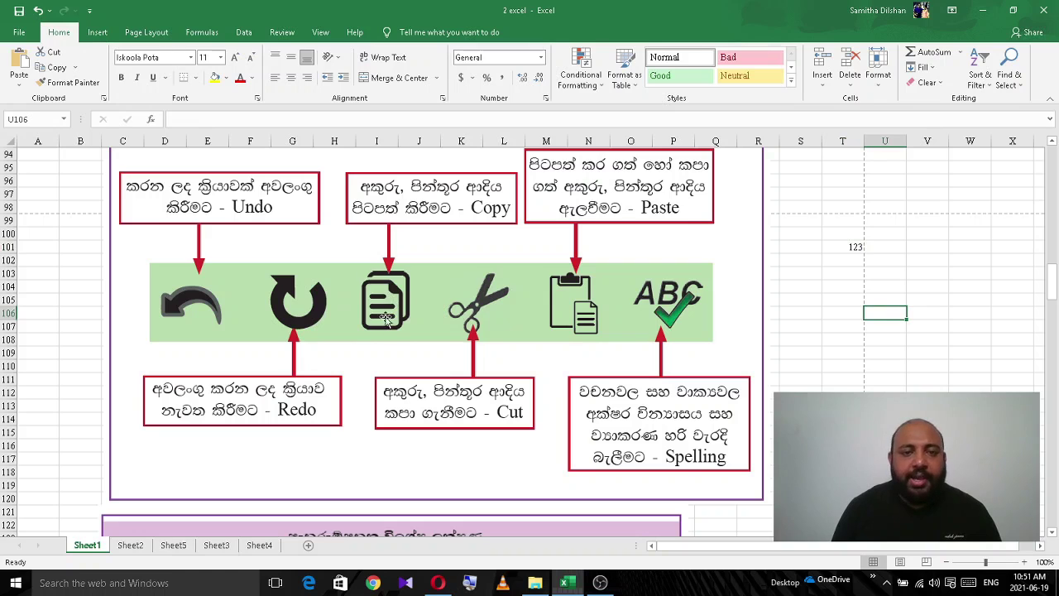
- Cut the value 123 from T101 and paste it into T97
right_click(837, 248)
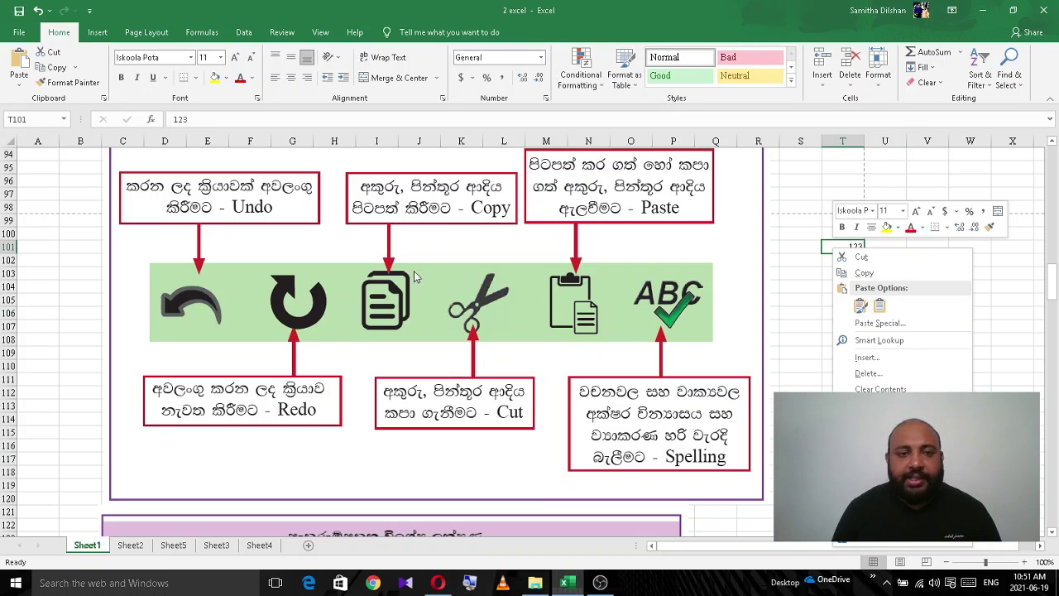
left_click(859, 257)
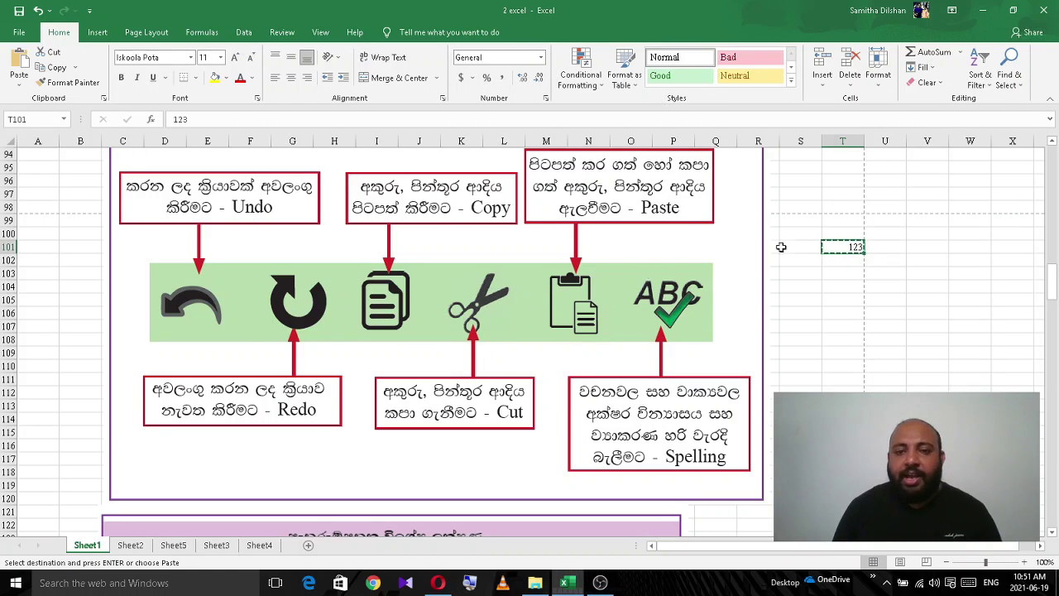
left_click(839, 197)
right_click(840, 190)
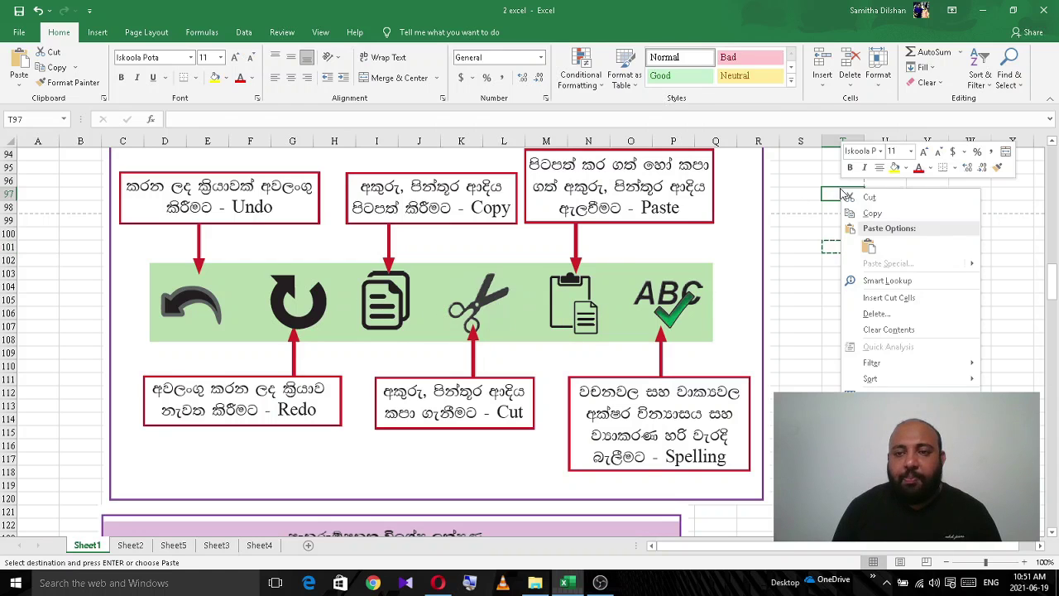
left_click(868, 250)
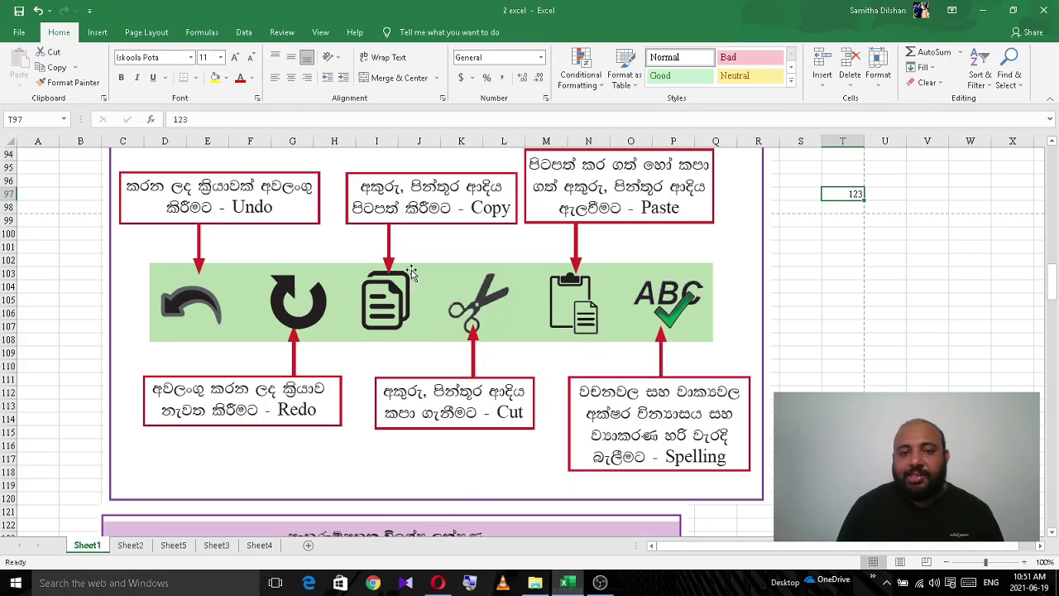
- Scroll through Sheet1 and zoom out two steps to see more of the sheet
scroll(687, 345, "down", 3)
scroll(686, 346, "down", 7)
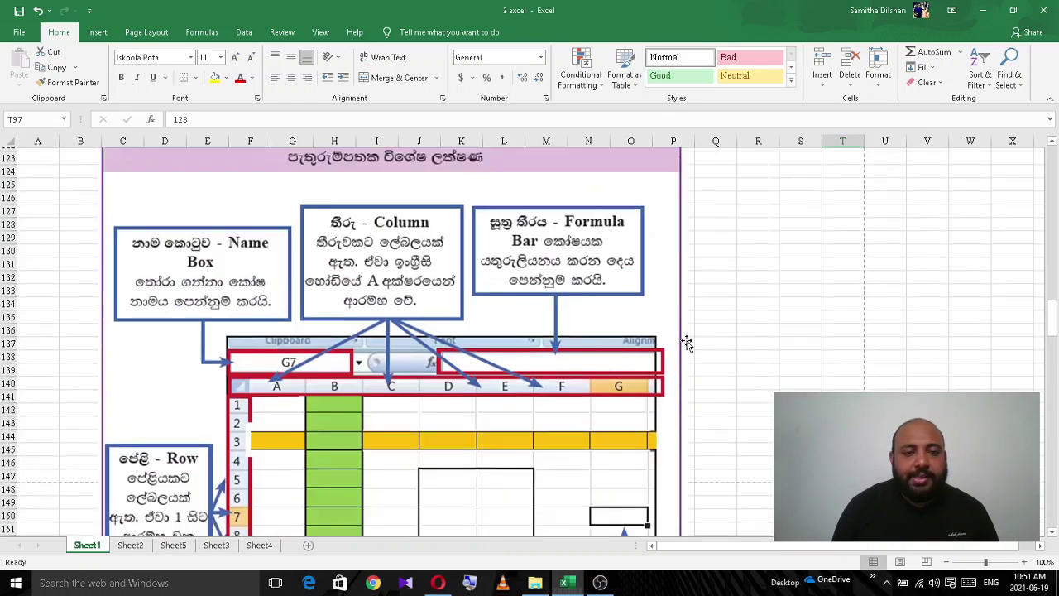
scroll(376, 307, "down", 5)
scroll(376, 308, "up", 5)
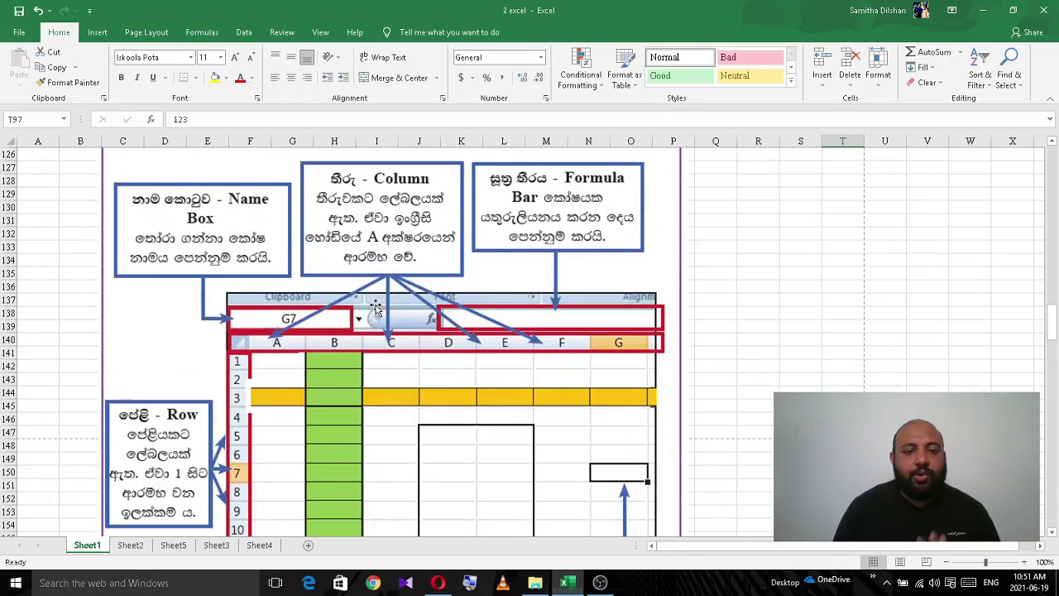
scroll(376, 307, "down", 4)
scroll(376, 308, "down", 1)
scroll(375, 308, "up", 5)
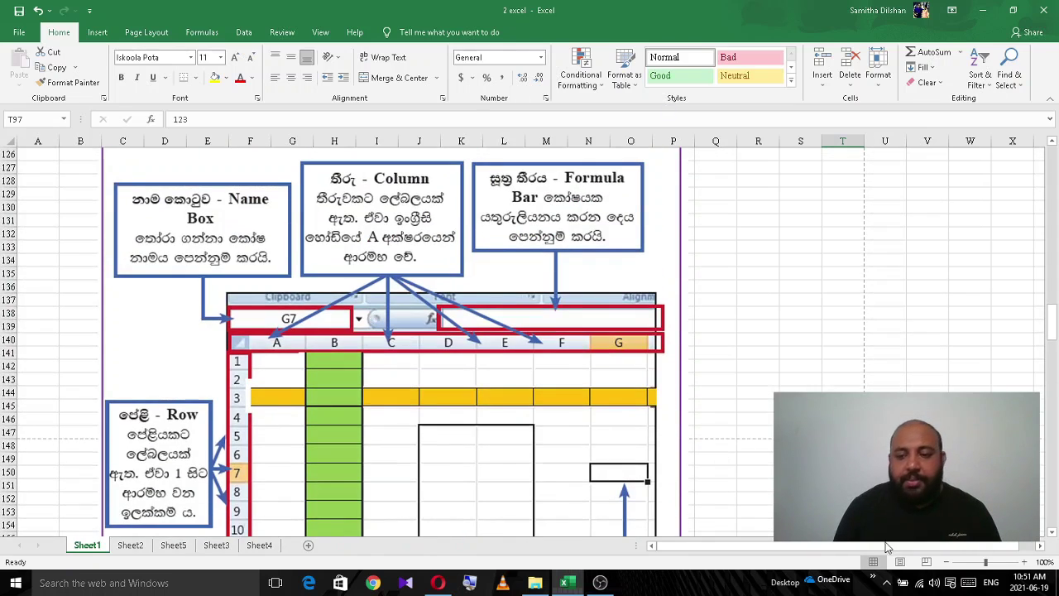
left_click(948, 562)
left_click(949, 562)
left_click(948, 562)
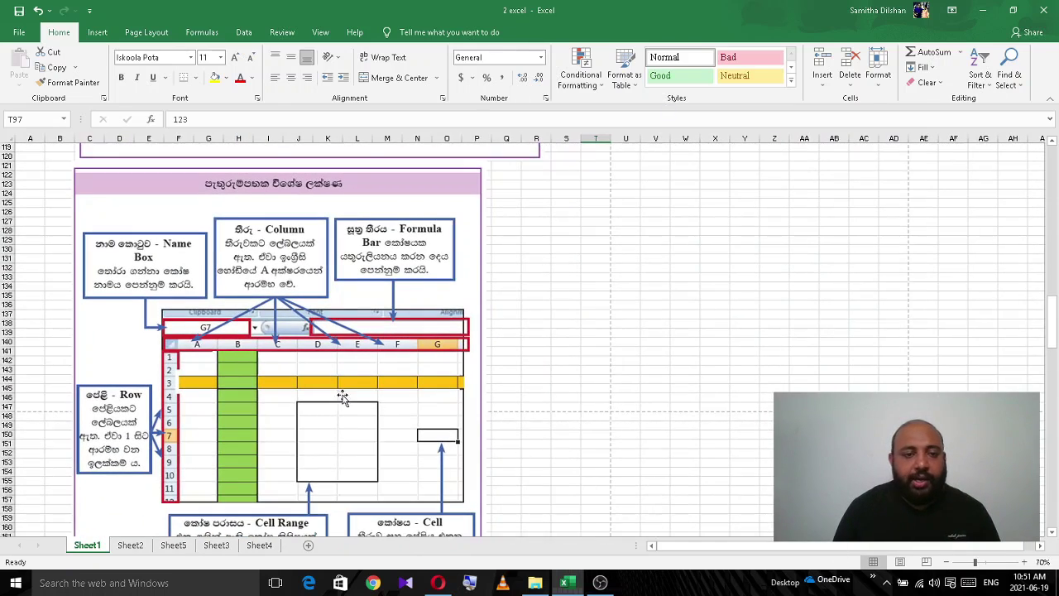
left_click_drag(1053, 328, 1053, 333)
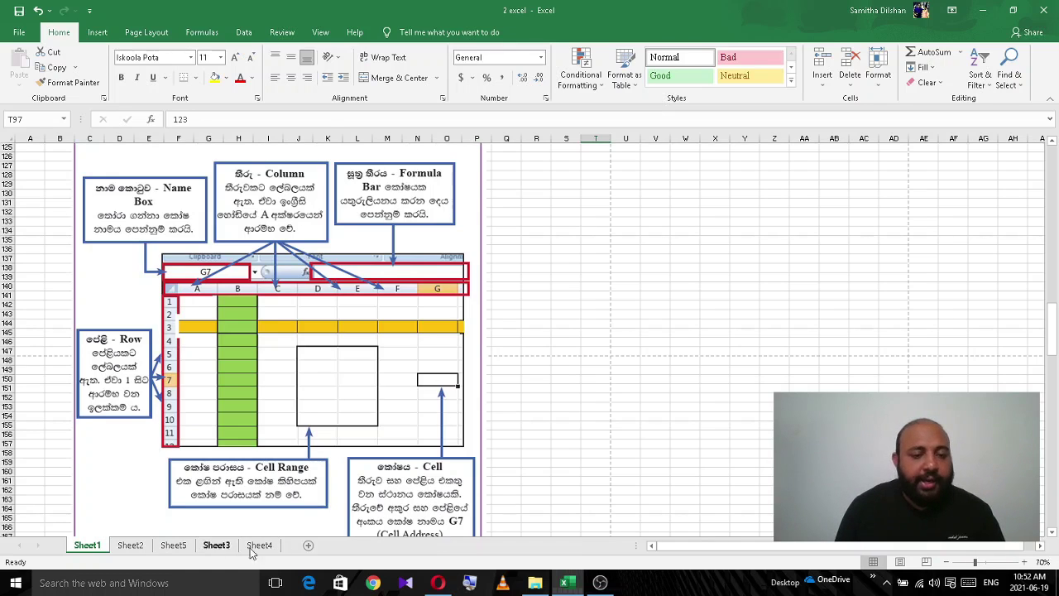
- Add a new sheet after Sheet2 and rename it 'aaa'
left_click(130, 546)
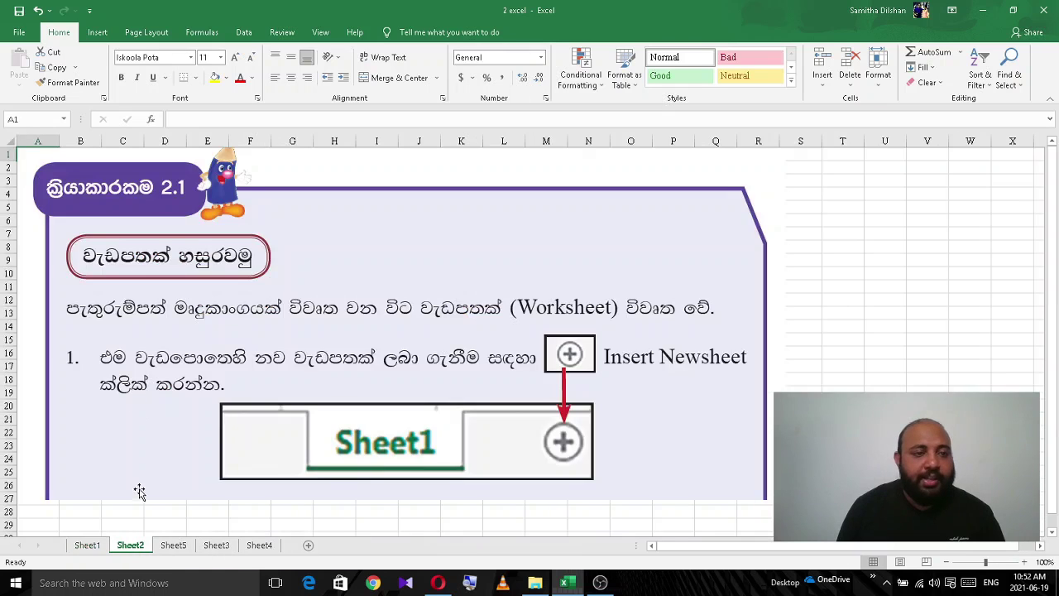
scroll(232, 335, "down", 5)
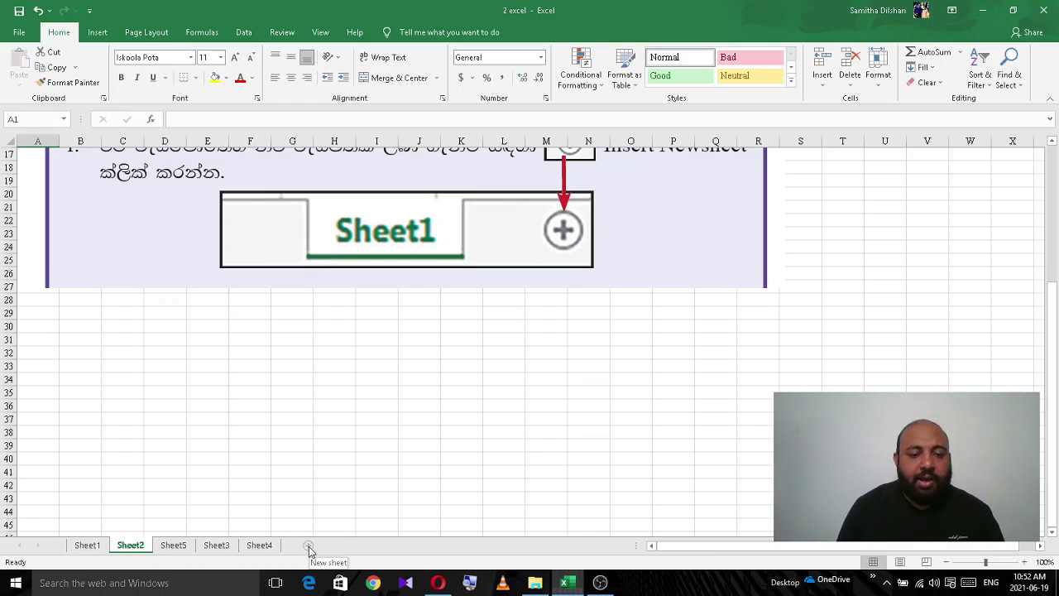
left_click(310, 547)
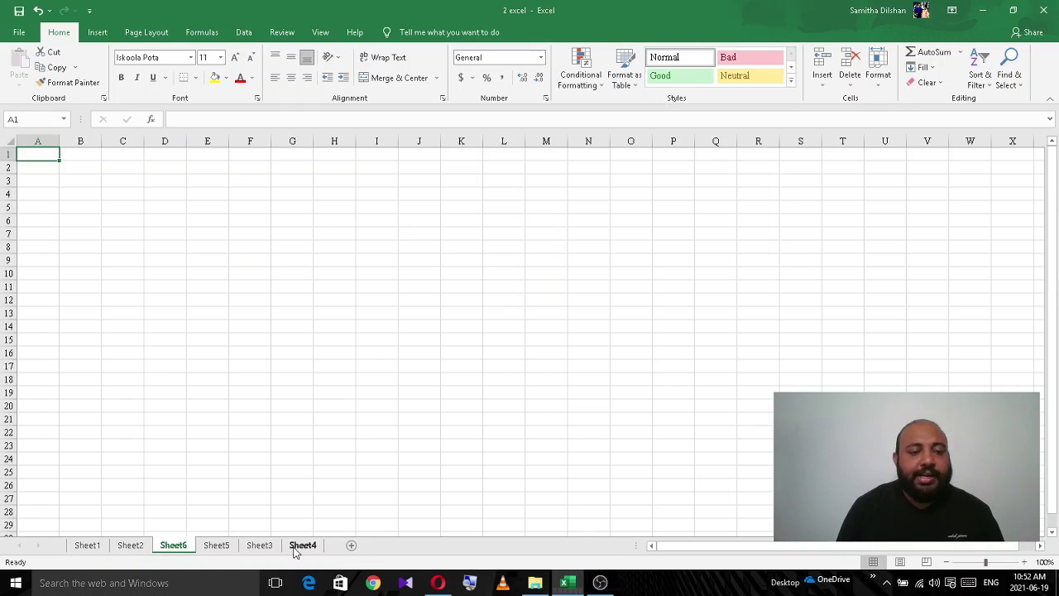
right_click(176, 549)
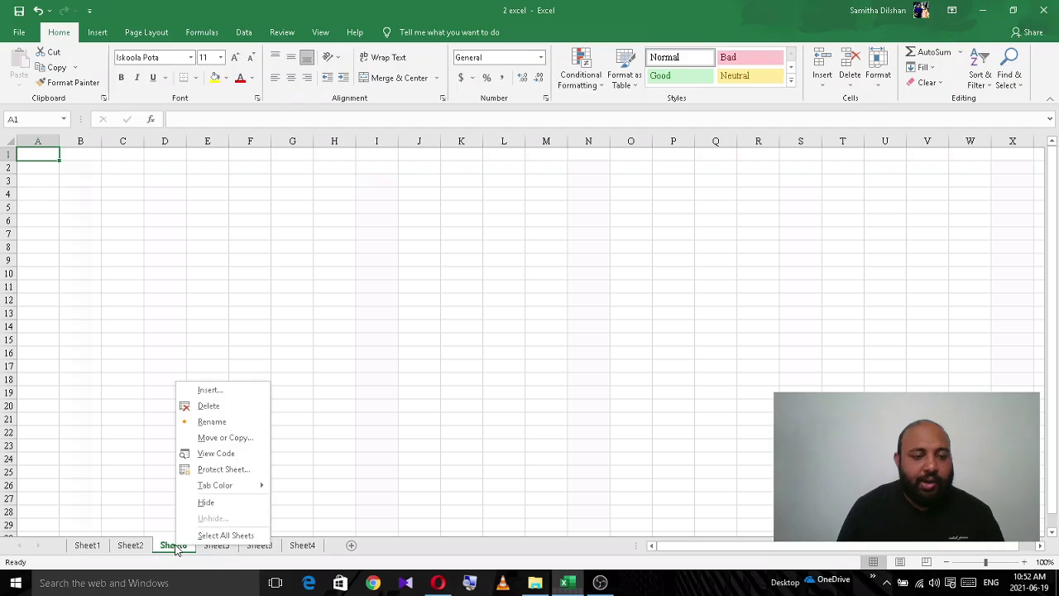
left_click(215, 424)
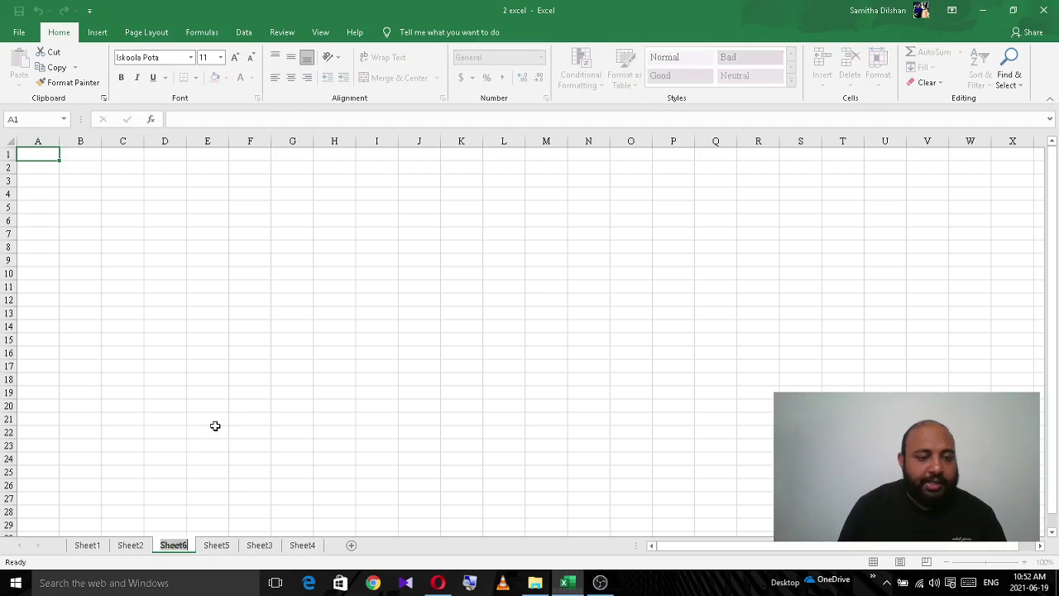
type("a")
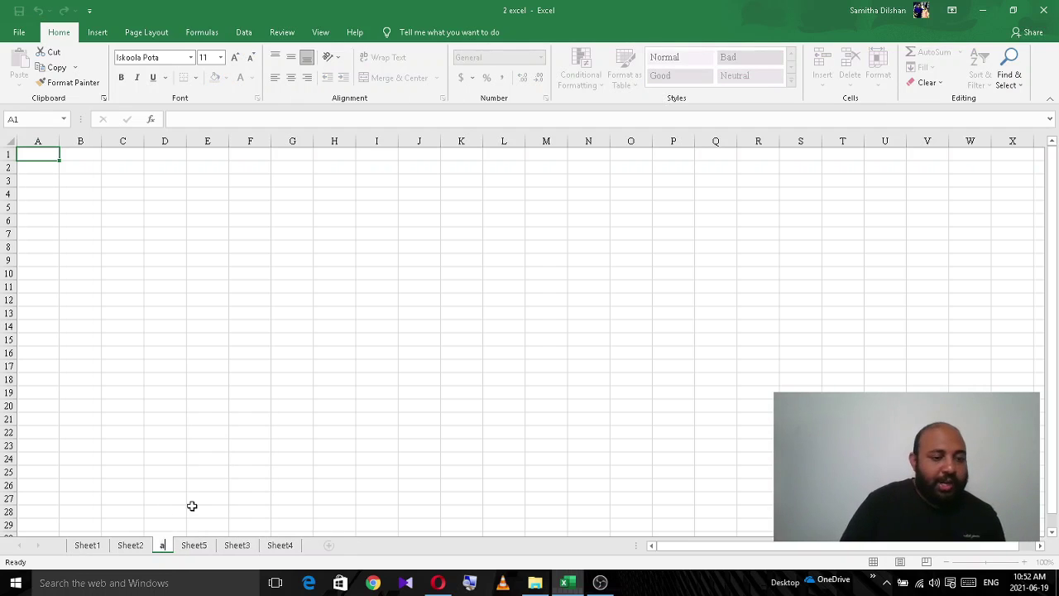
type("aa")
left_click(291, 469)
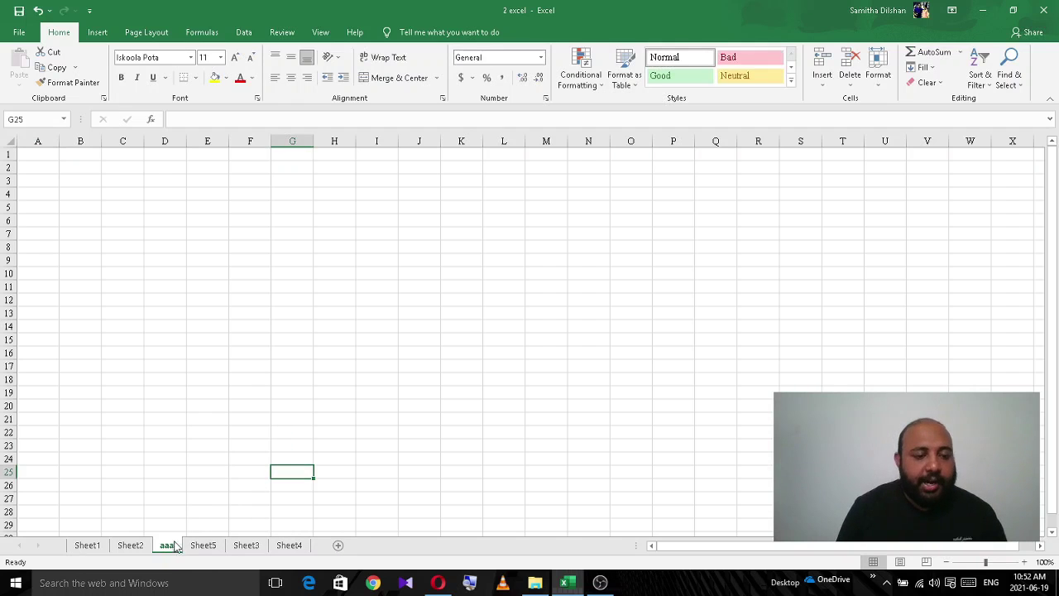
- Practise selecting cell K24, the A1:O20 block, and columns A, C and D
left_click(469, 457)
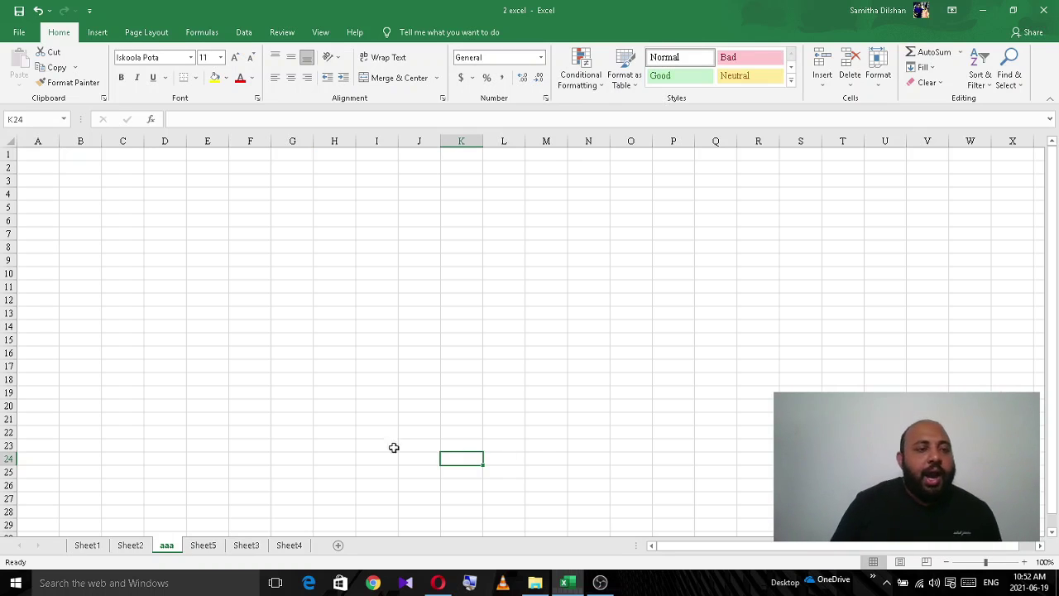
left_click_drag(28, 155, 608, 378)
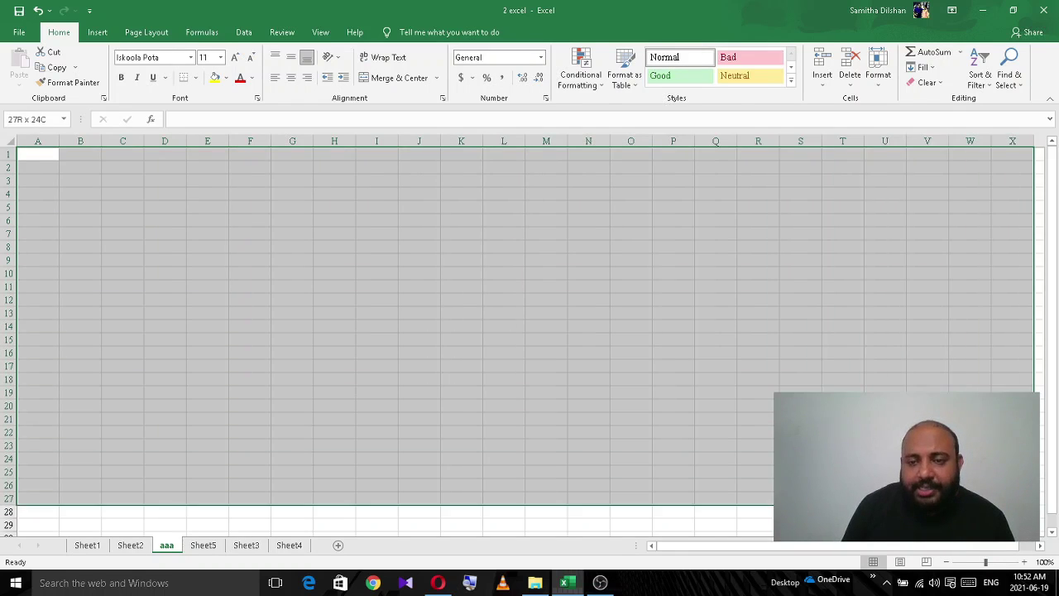
left_click_drag(608, 378, 632, 405)
left_click(372, 326)
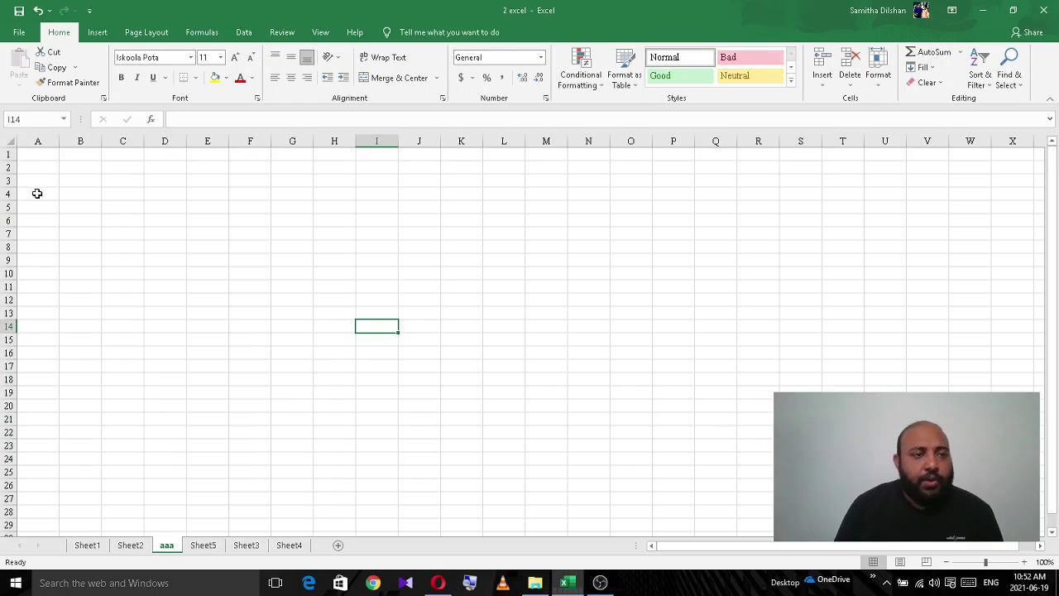
left_click(40, 138)
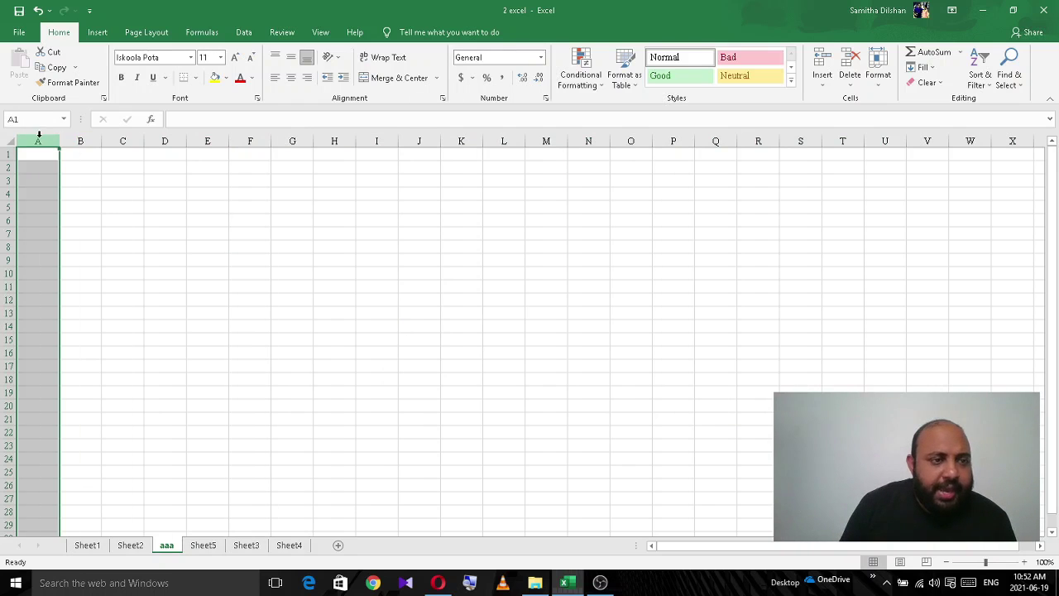
left_click(116, 141)
left_click(169, 141)
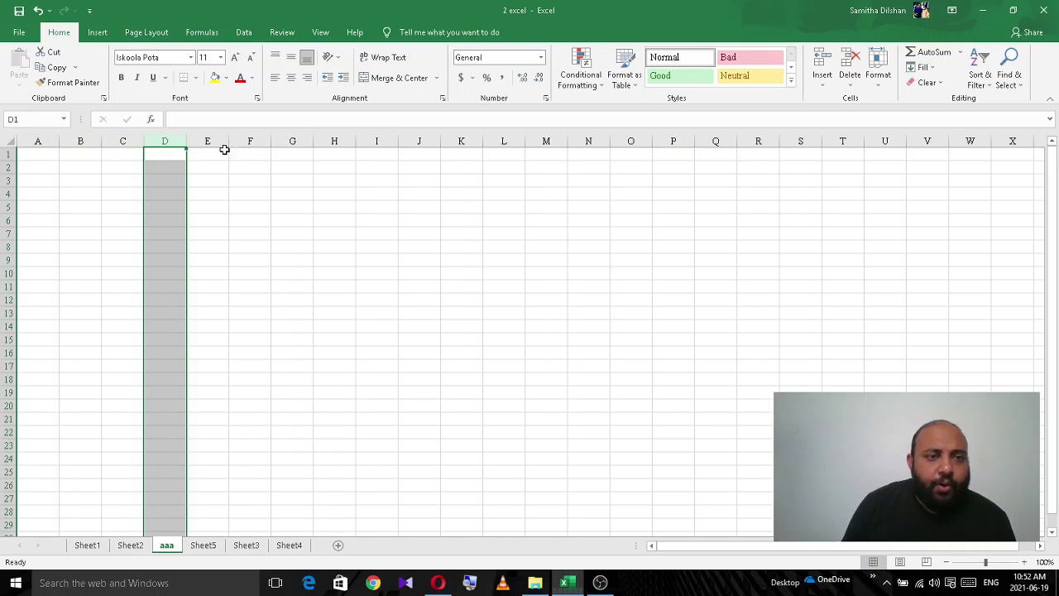
- Fill the whole of column E with yellow
left_click(220, 201)
left_click(207, 141)
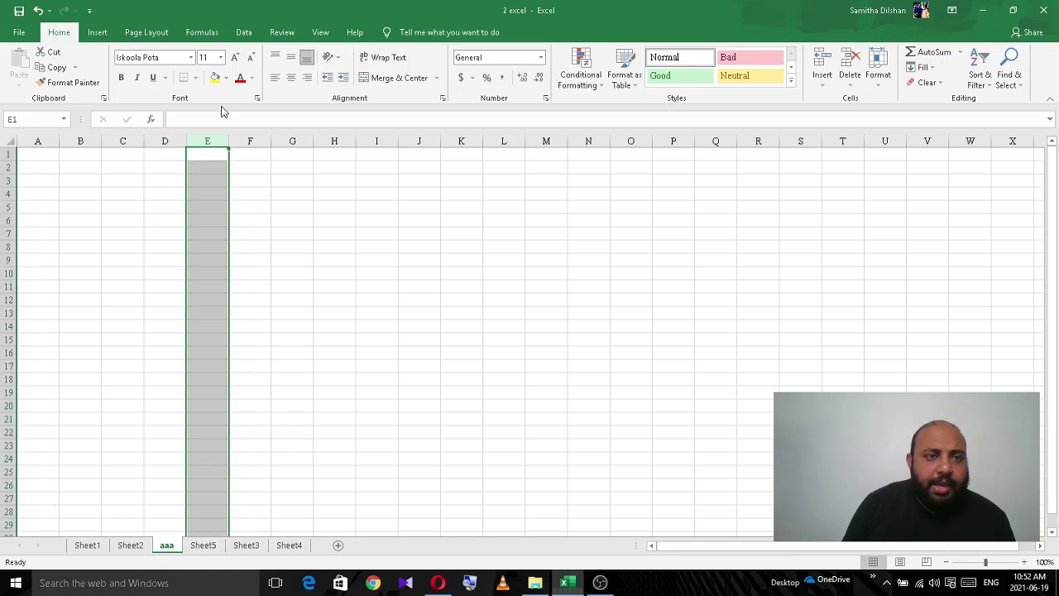
left_click(214, 78)
left_click(232, 233)
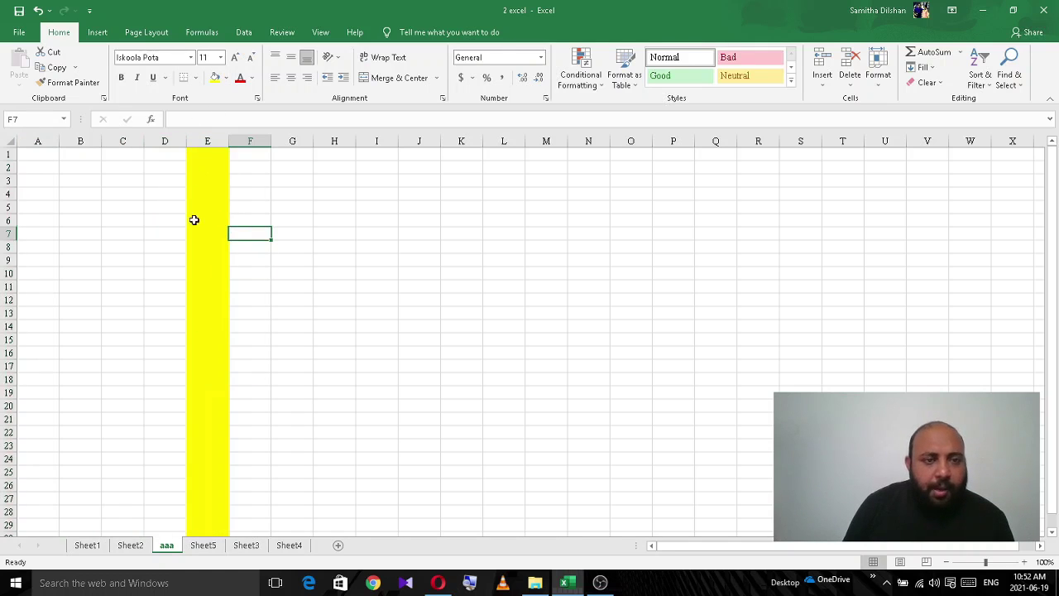
- Fill the whole of row 7 with green
left_click_drag(207, 220, 201, 414)
left_click(283, 349)
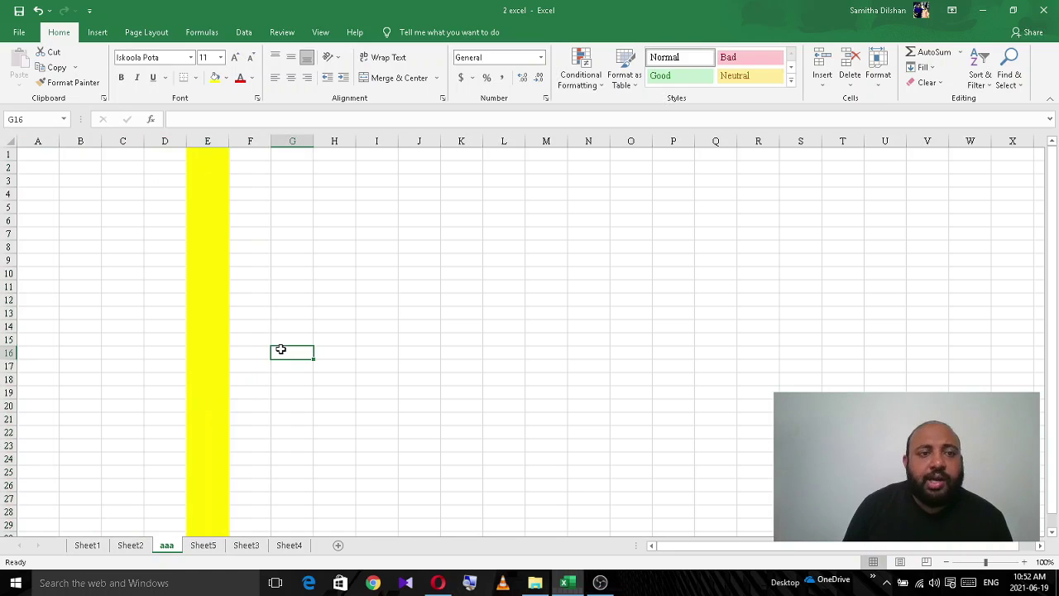
left_click(285, 285)
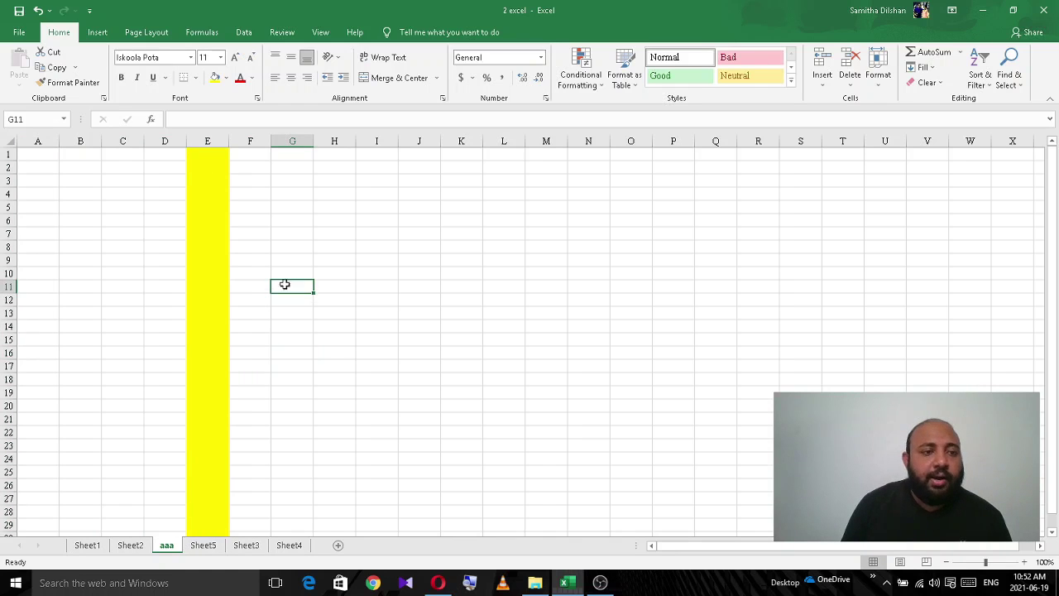
left_click(10, 220)
left_click(10, 193)
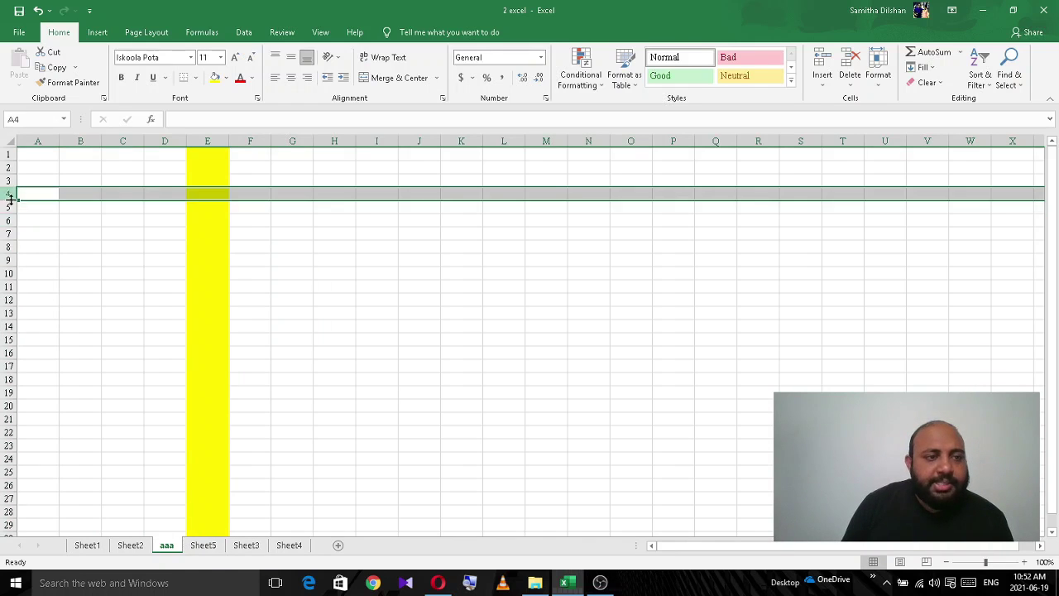
left_click(5, 233)
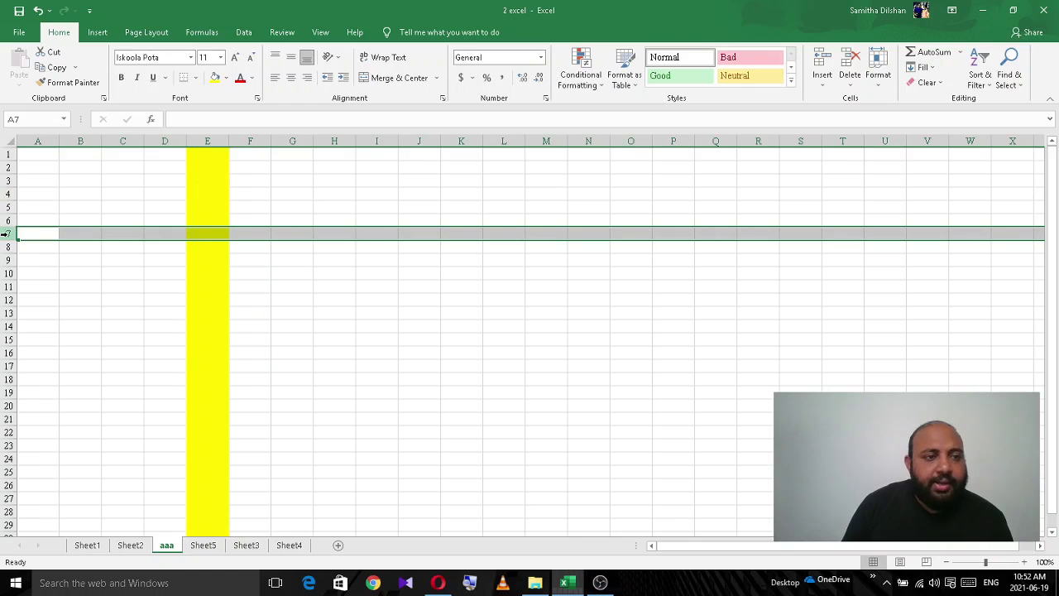
left_click(226, 78)
left_click(319, 155)
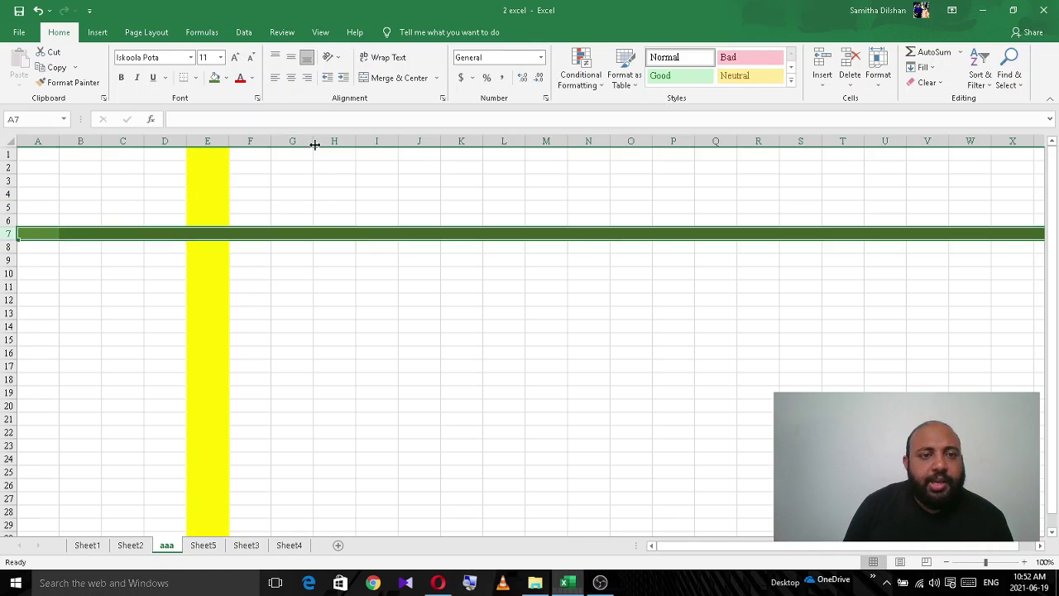
- Select column F, row 7 and a few cells, ending on cell H3
left_click(379, 311)
left_click(250, 141)
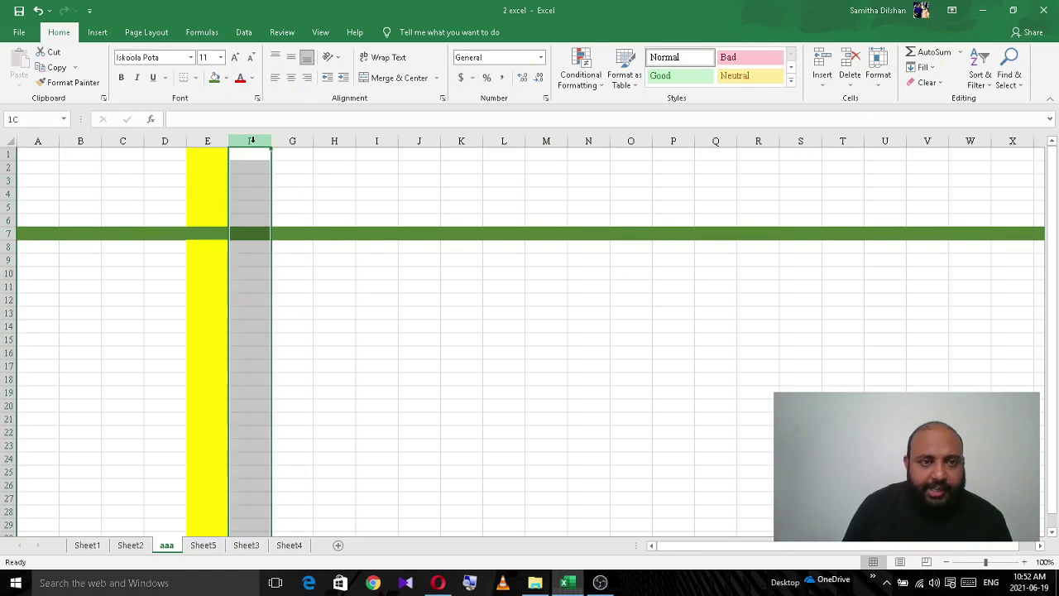
left_click(10, 234)
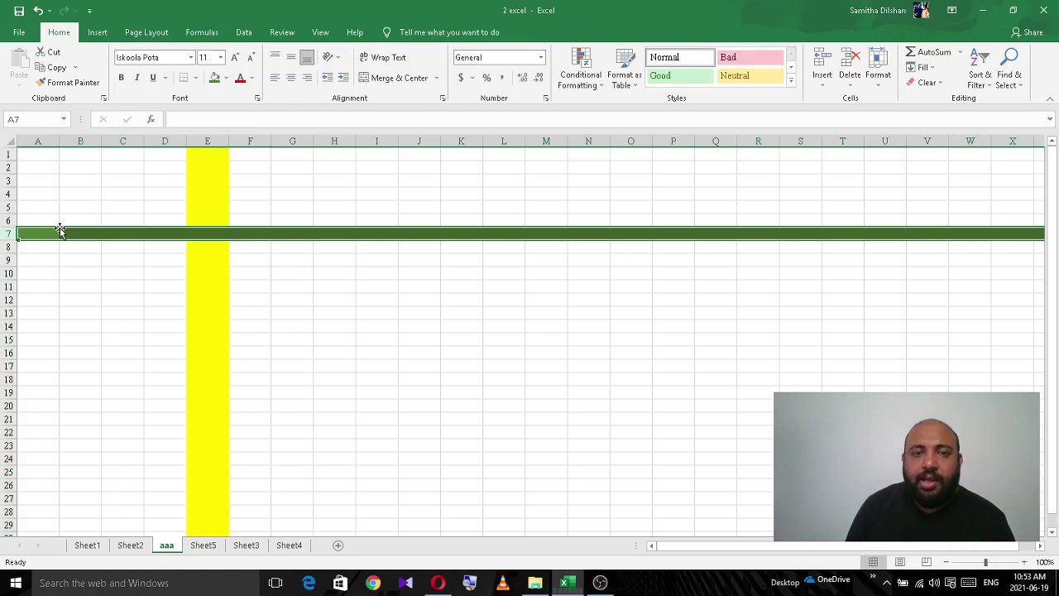
left_click(424, 314)
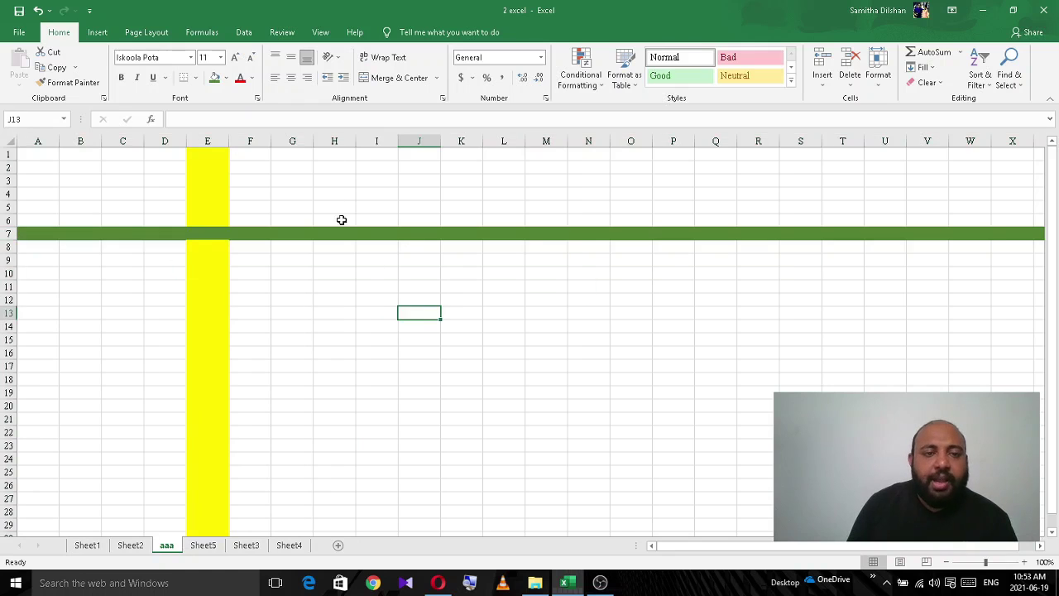
left_click(319, 181)
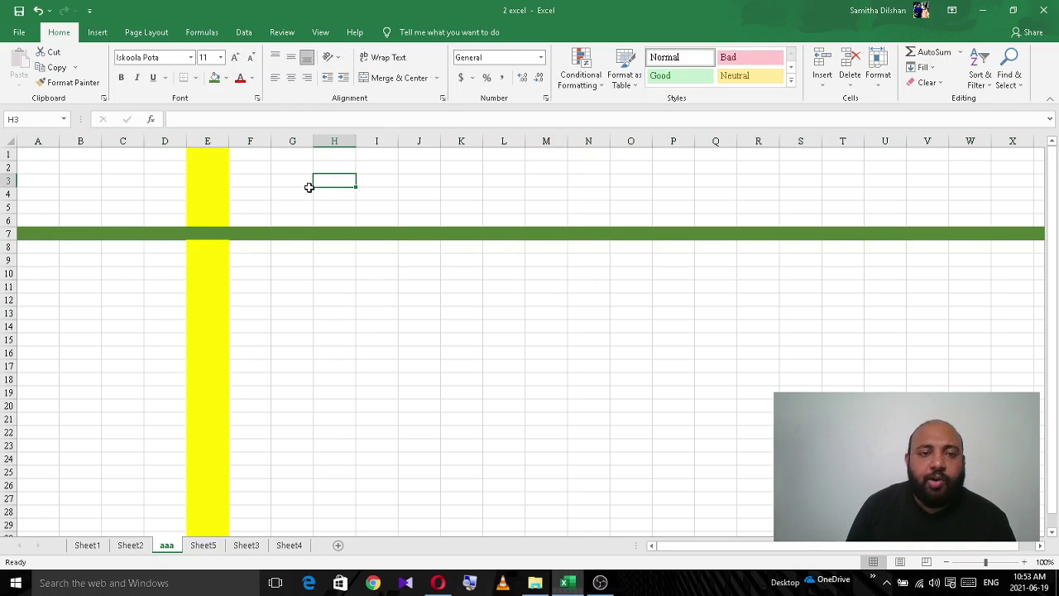
- Enter the word 'Cell' in cell H3
type("Cell")
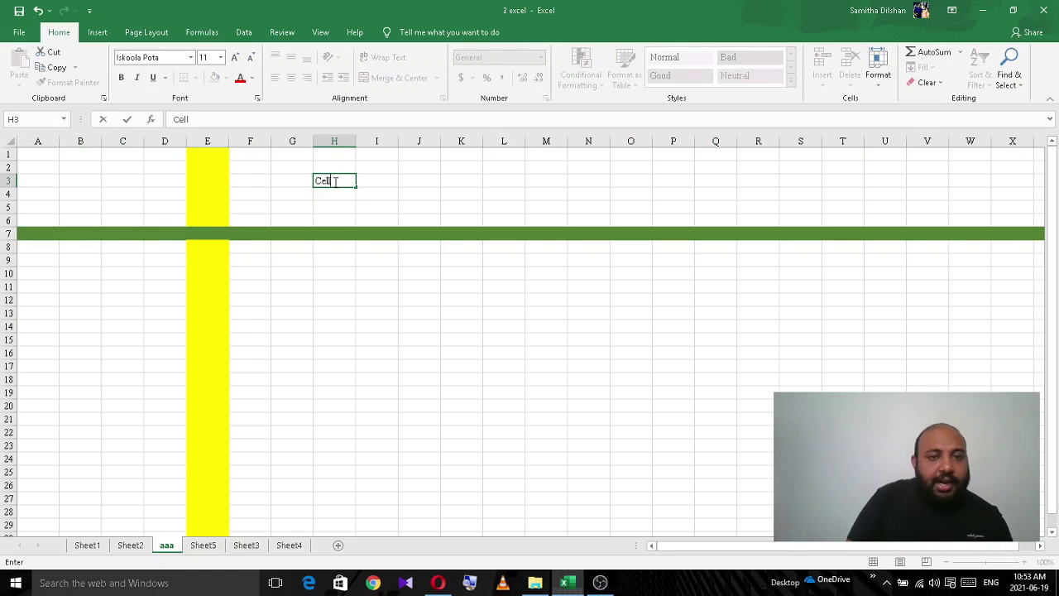
left_click(359, 311)
left_click(326, 182)
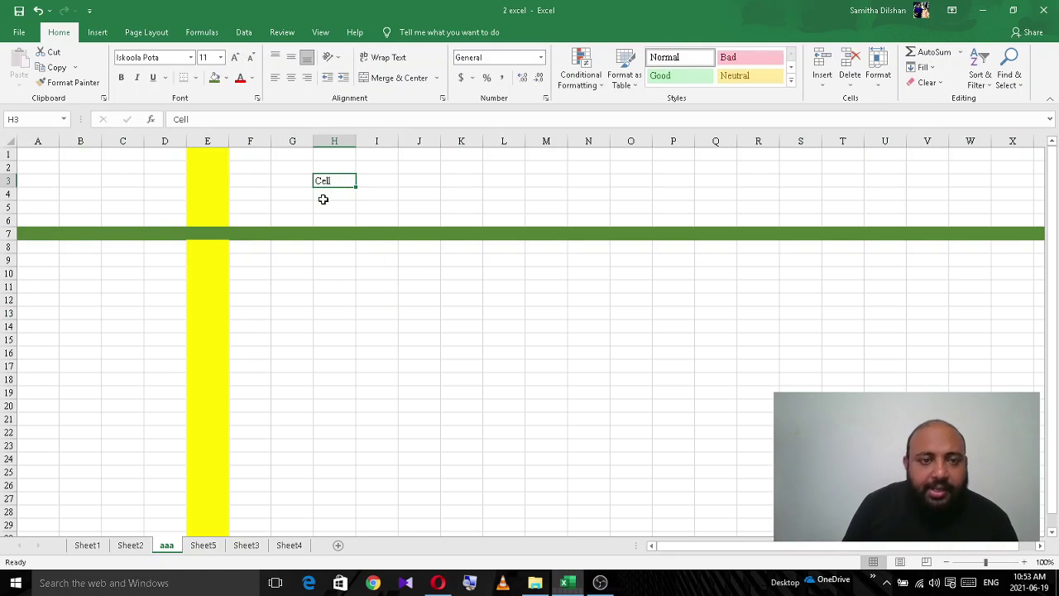
- Select rows 7, 3 and 5 and columns E, C, L and H in turn
left_click(7, 234)
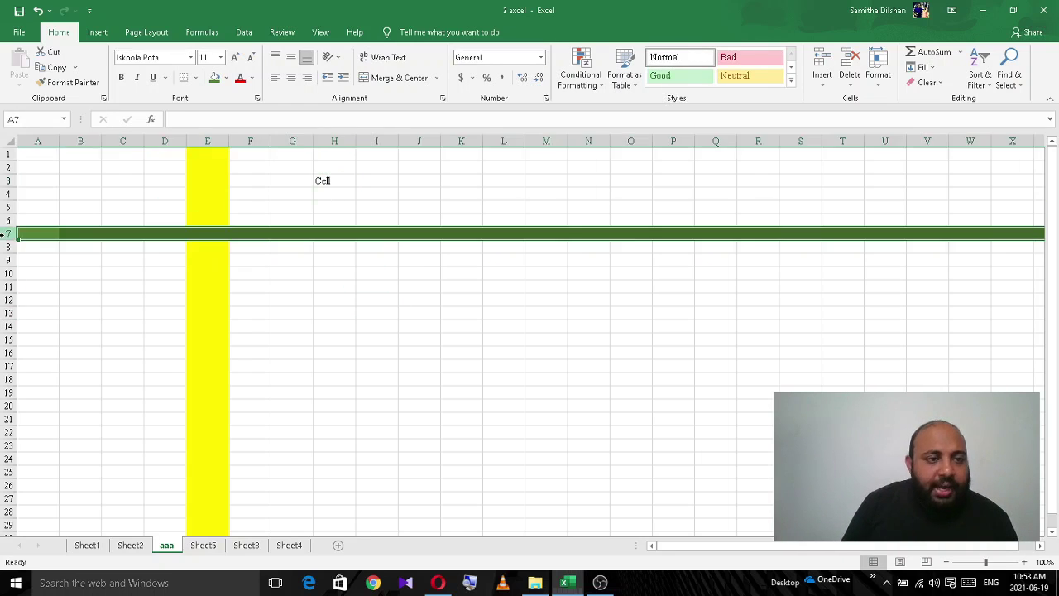
left_click(214, 142)
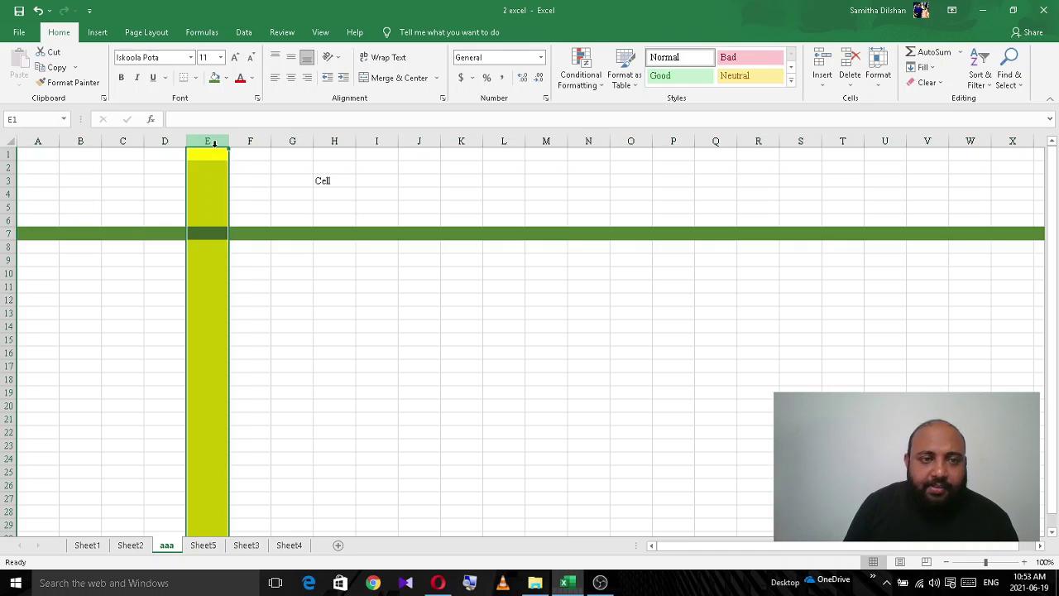
left_click(129, 141)
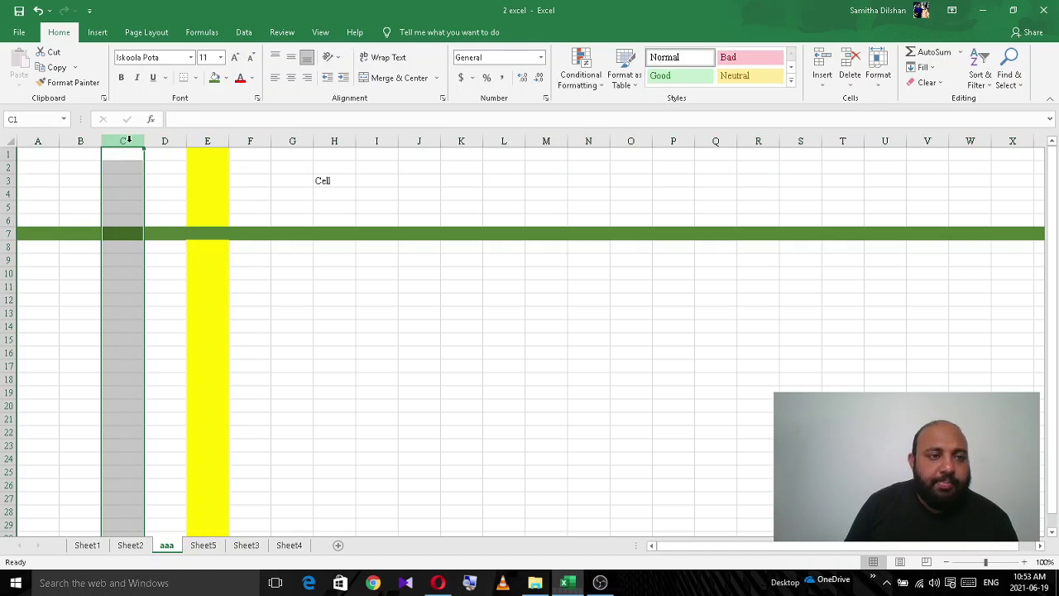
left_click(7, 182)
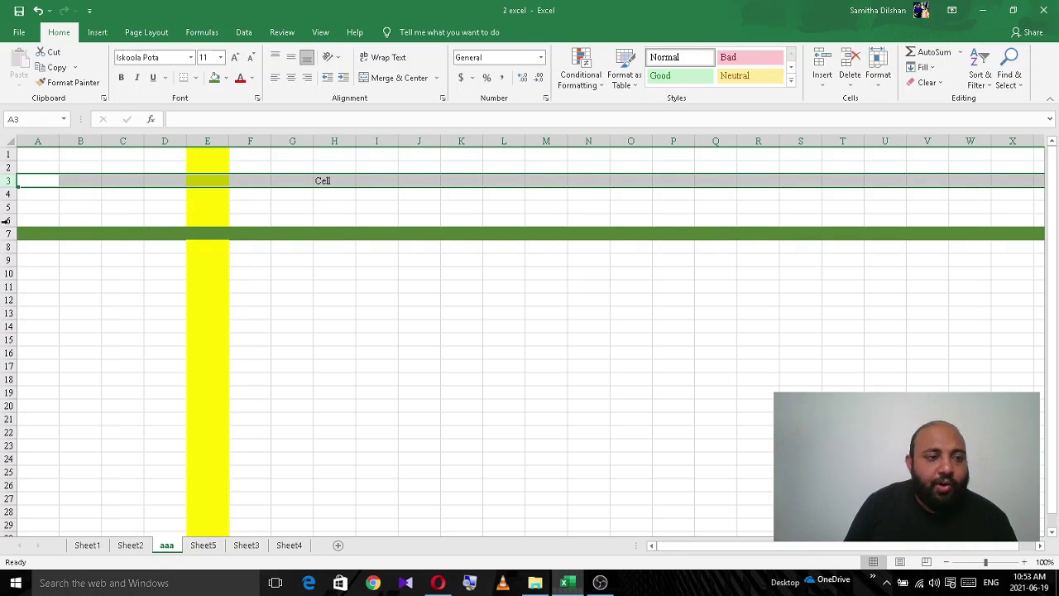
left_click(501, 142)
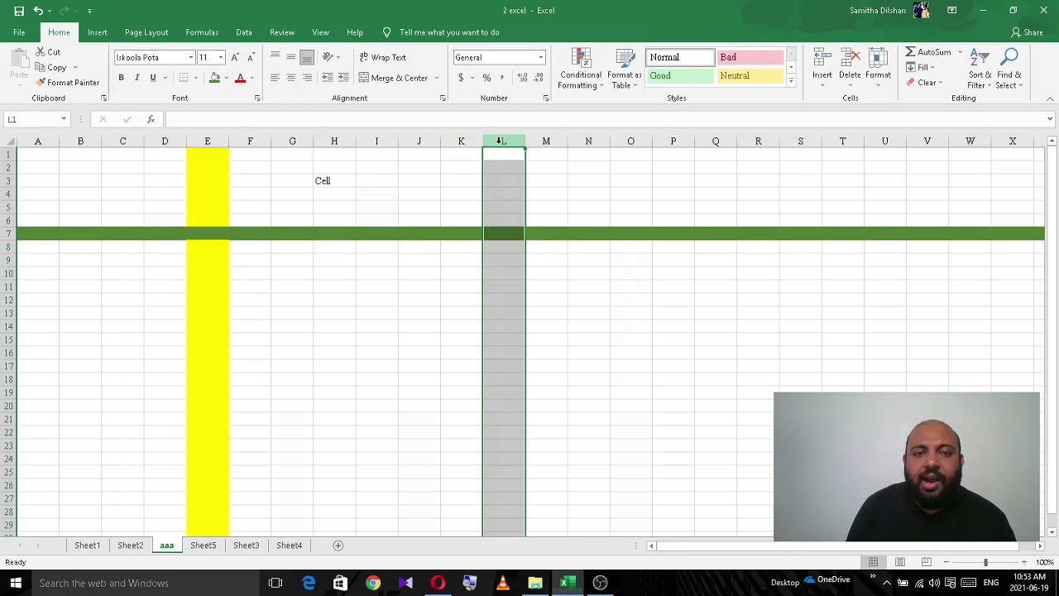
left_click(7, 207)
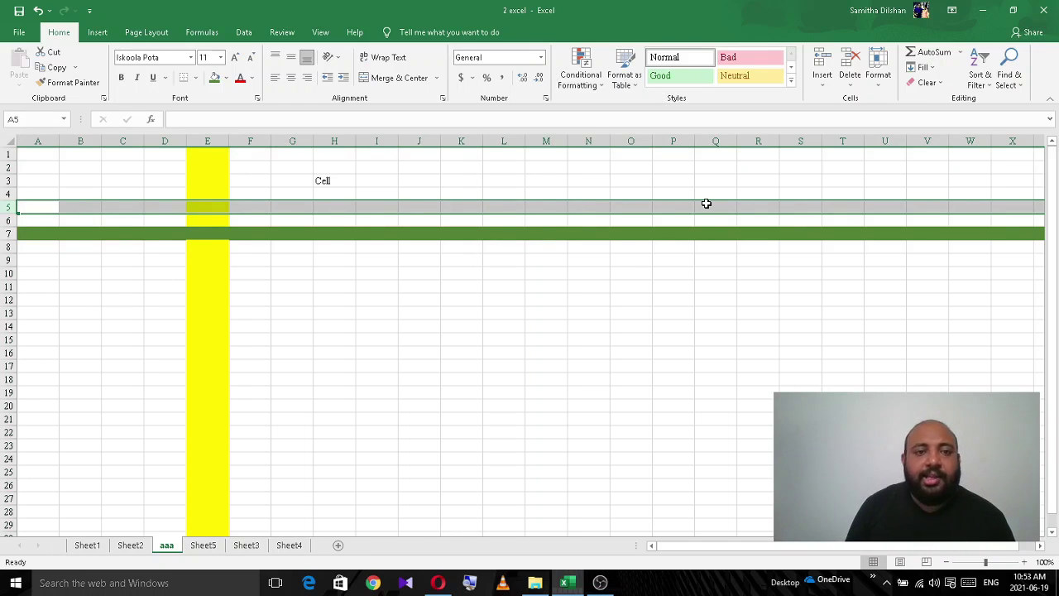
left_click(333, 142)
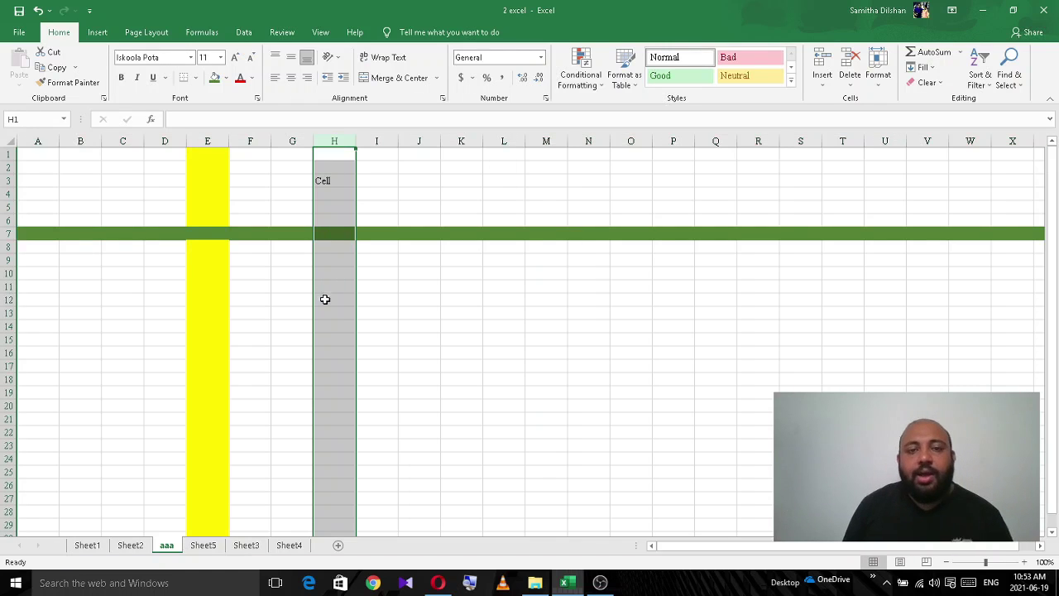
left_click(372, 318)
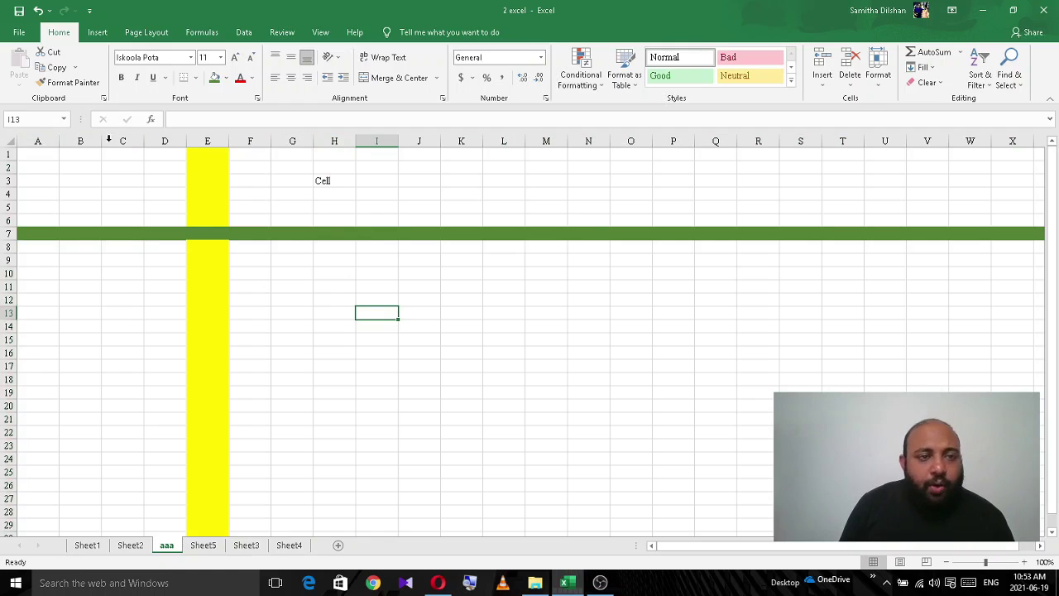
- Fill cells I3 and K3 with dark red
left_click(377, 181)
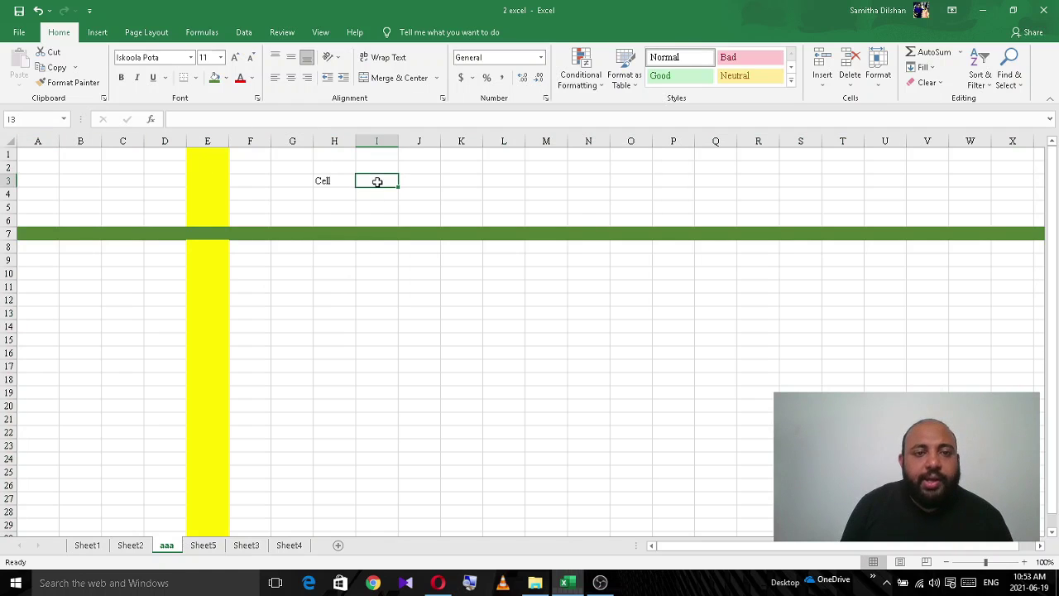
left_click(225, 78)
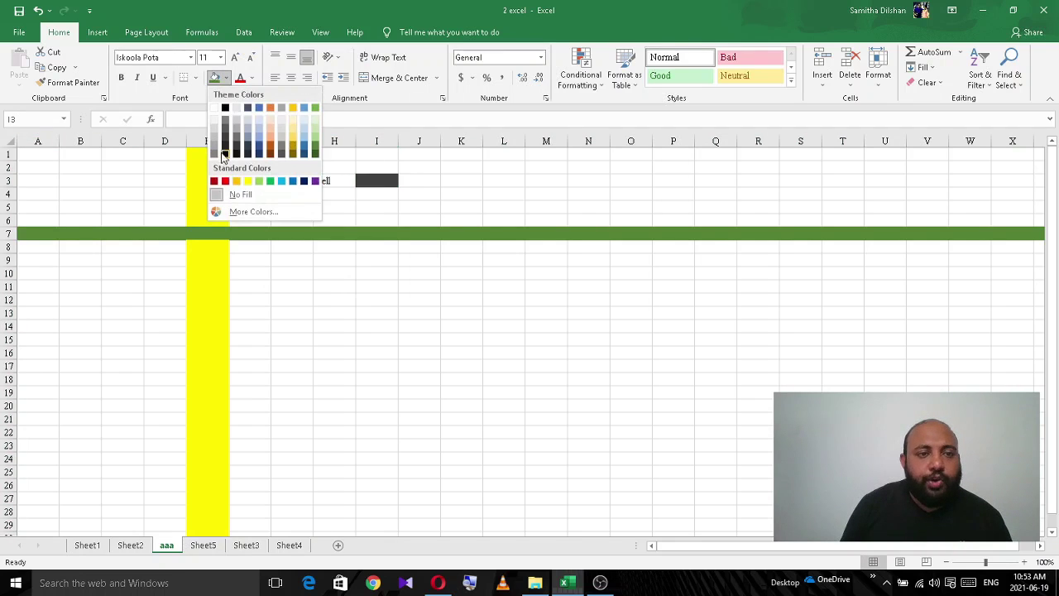
left_click(214, 182)
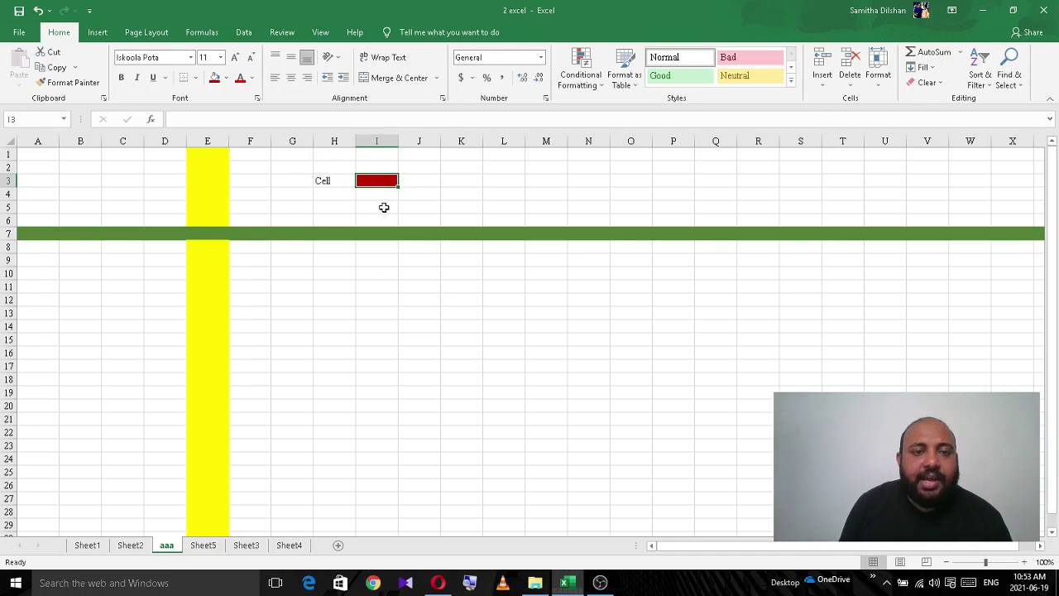
left_click(460, 186)
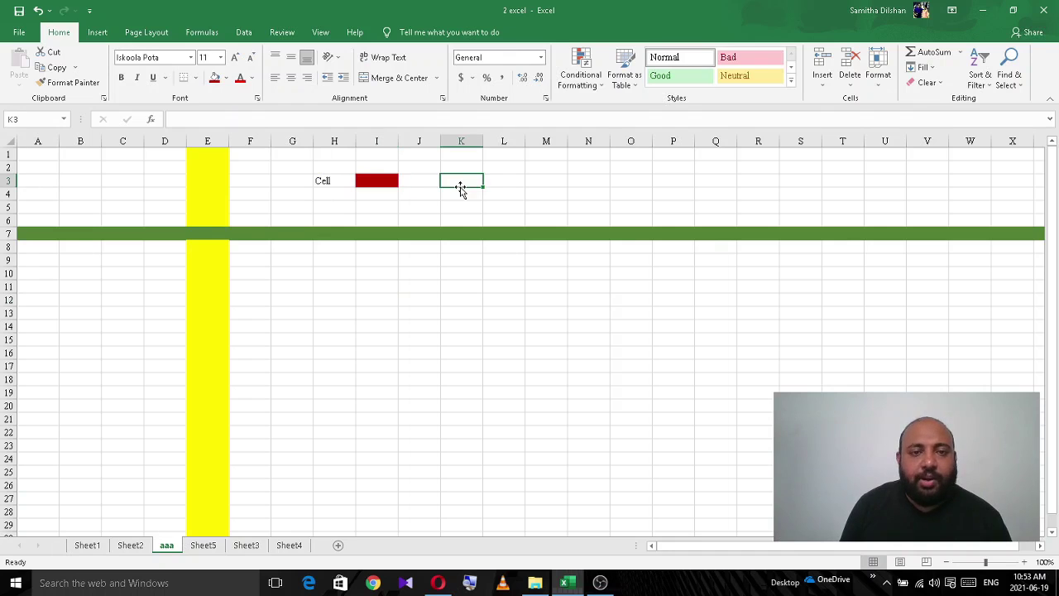
left_click(214, 77)
- Compare selecting cell K3 with selecting column K and row 3, then pick D4
left_click(414, 260)
left_click(450, 179)
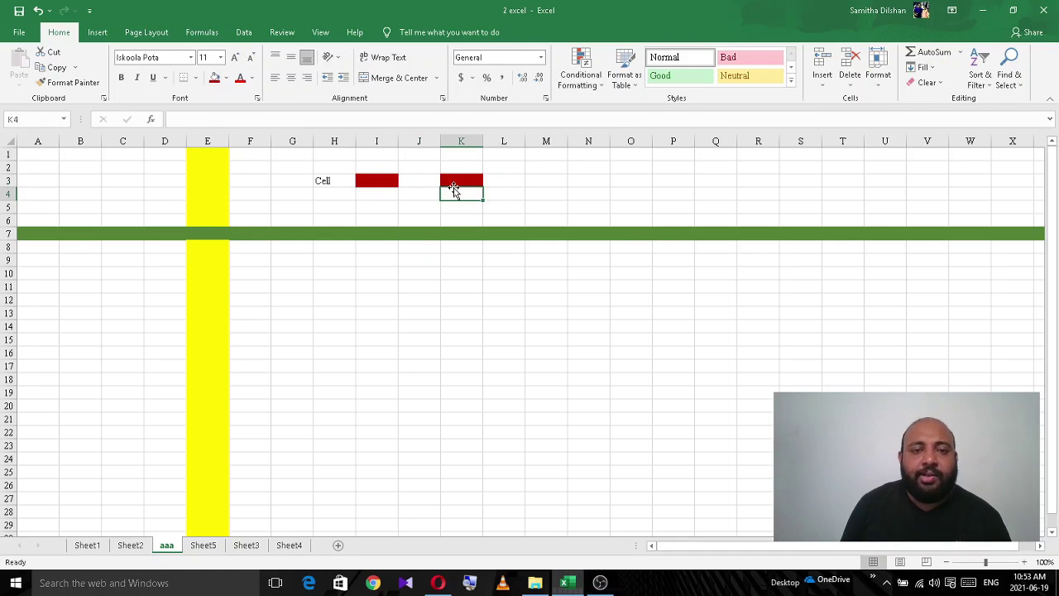
left_click(461, 139)
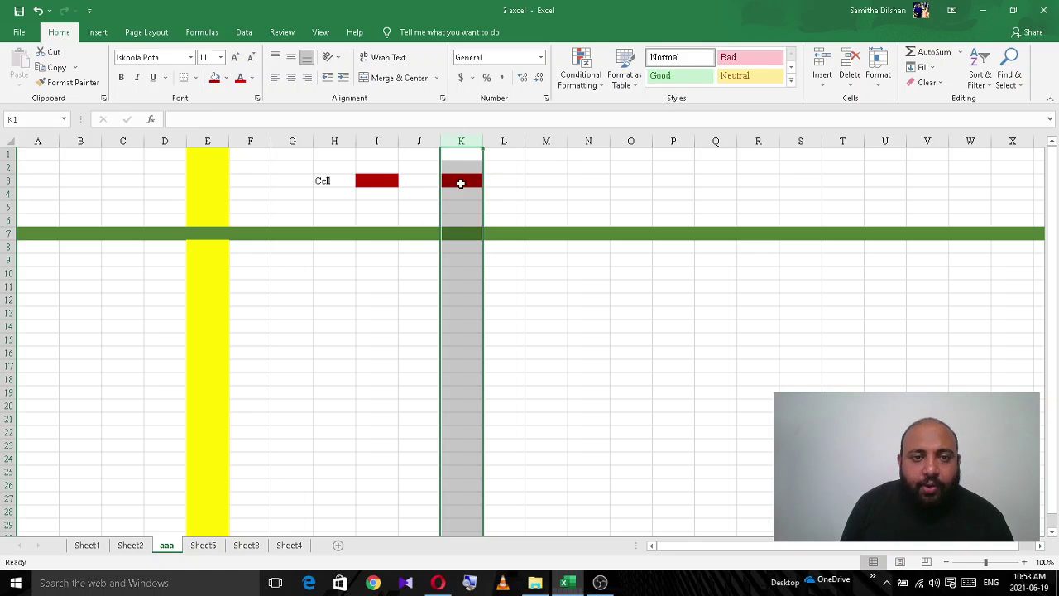
left_click(461, 180)
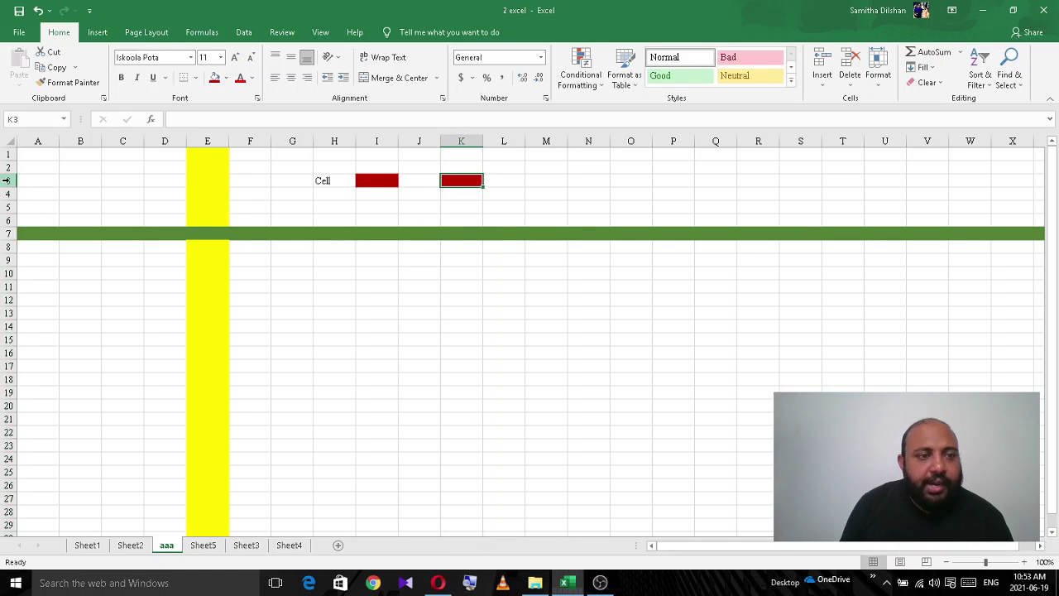
left_click(7, 181)
left_click(451, 180)
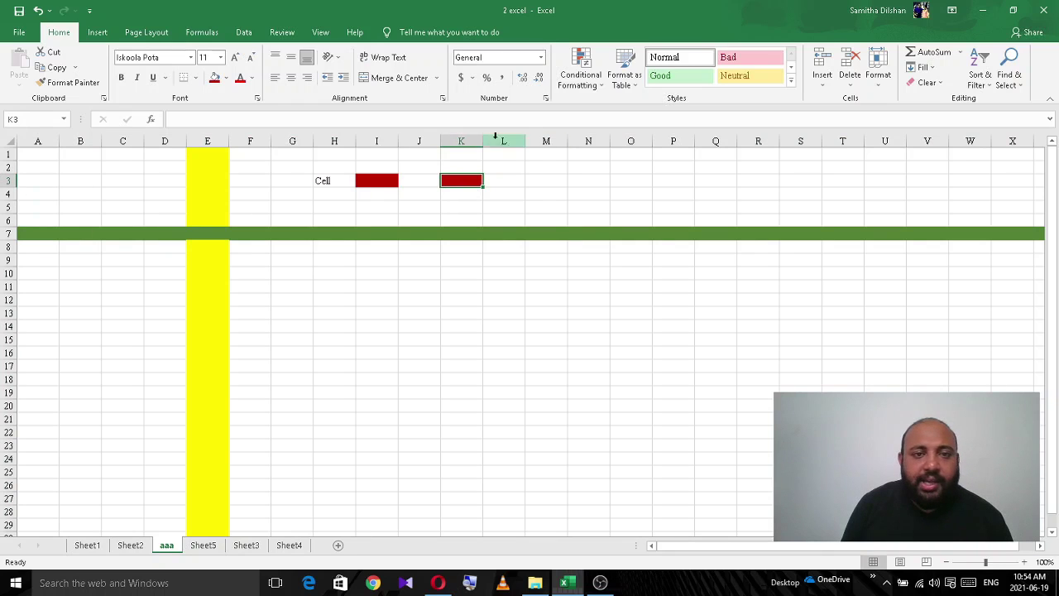
left_click(167, 197)
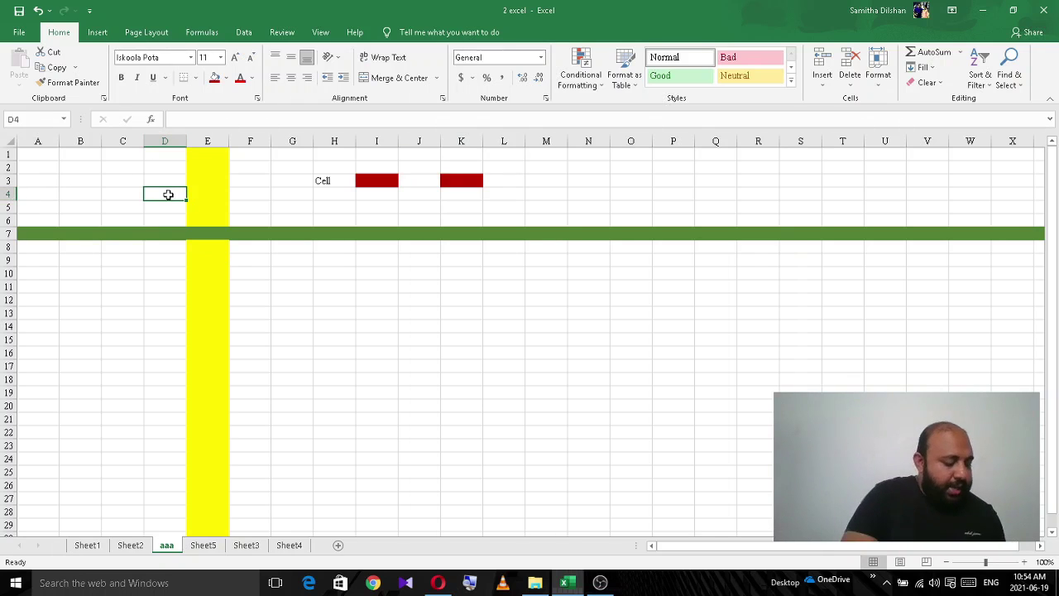
- Type each cell's own address into D4, O10 and Q4
type("D$")
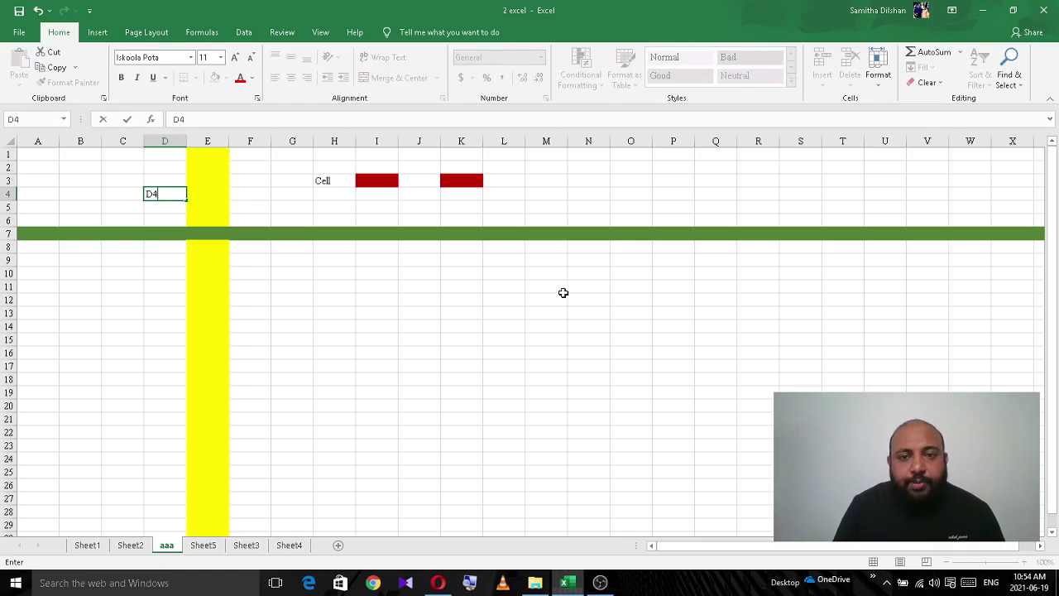
left_click(627, 270)
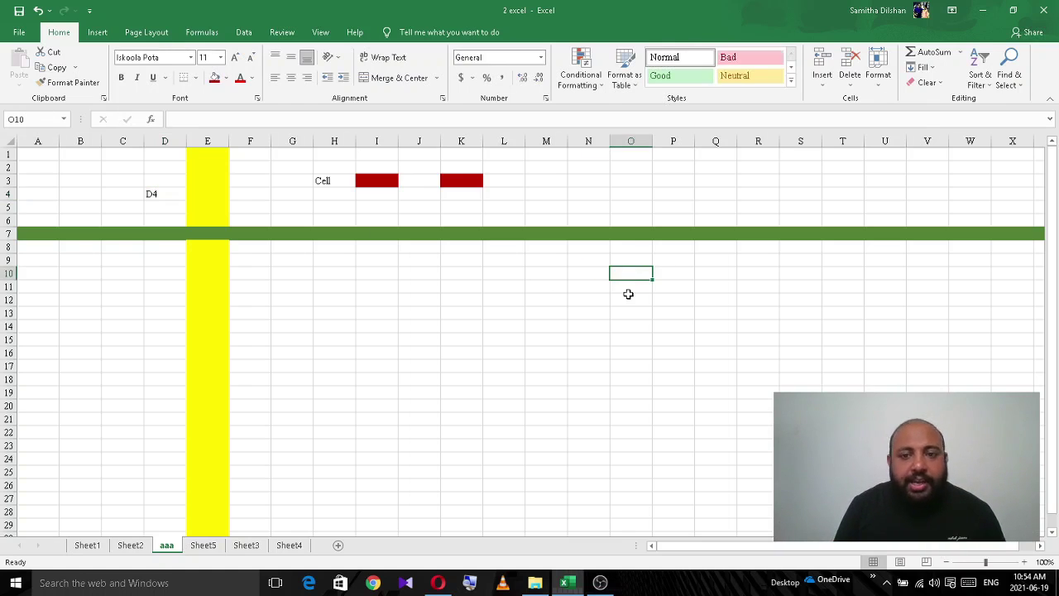
type("O10")
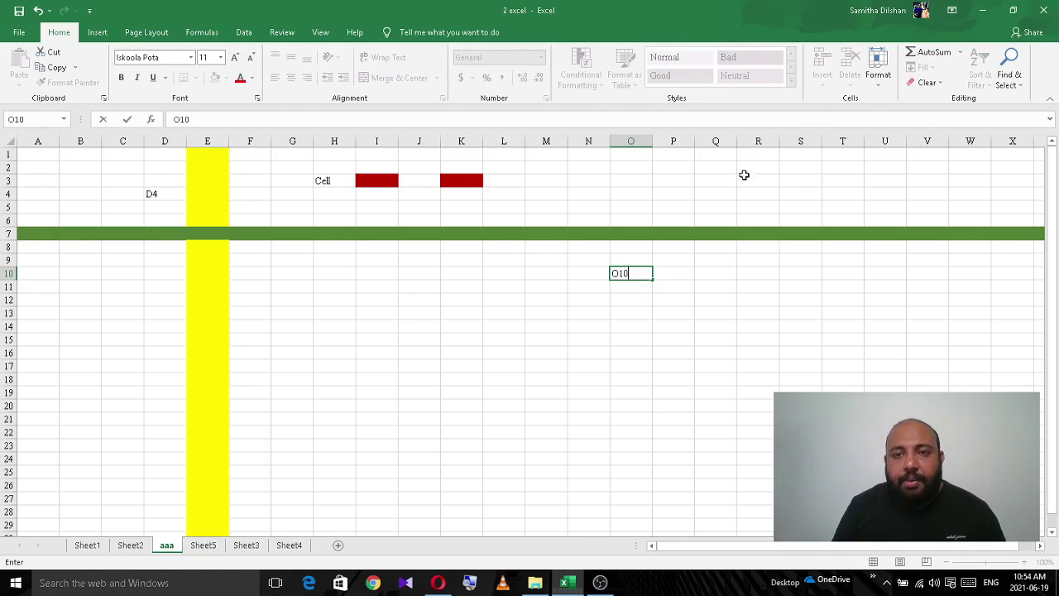
left_click(716, 195)
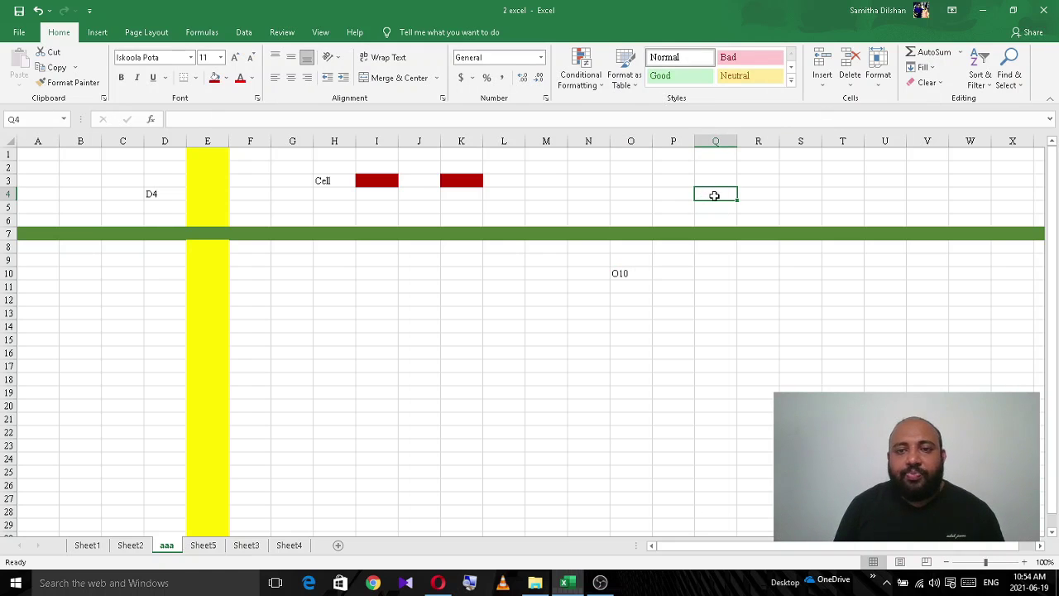
type("Q4")
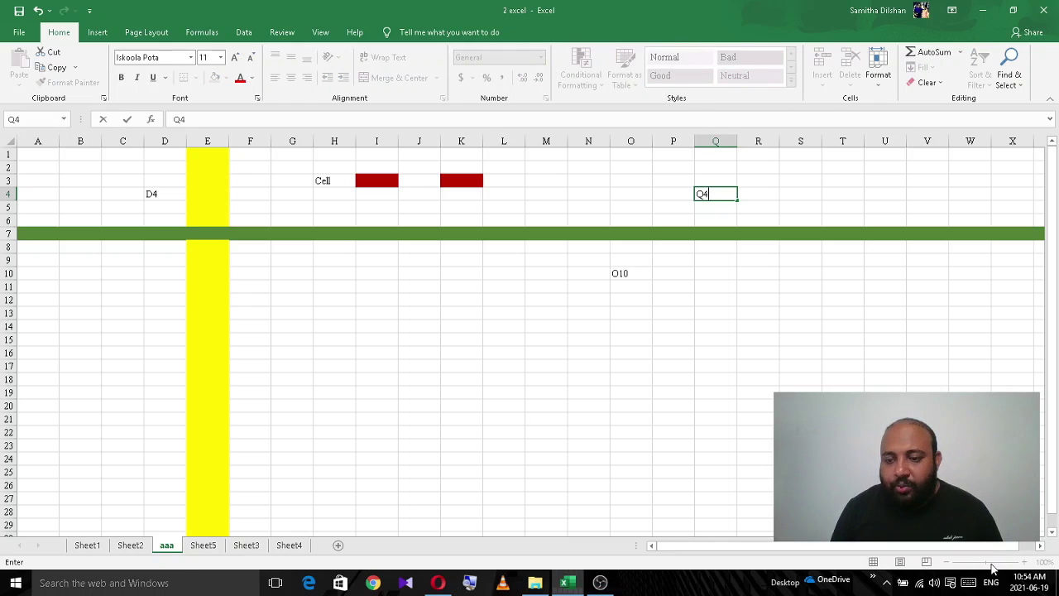
- Zoom the sheet to about 190% and enter 'J5' into cell J5
left_click(792, 323)
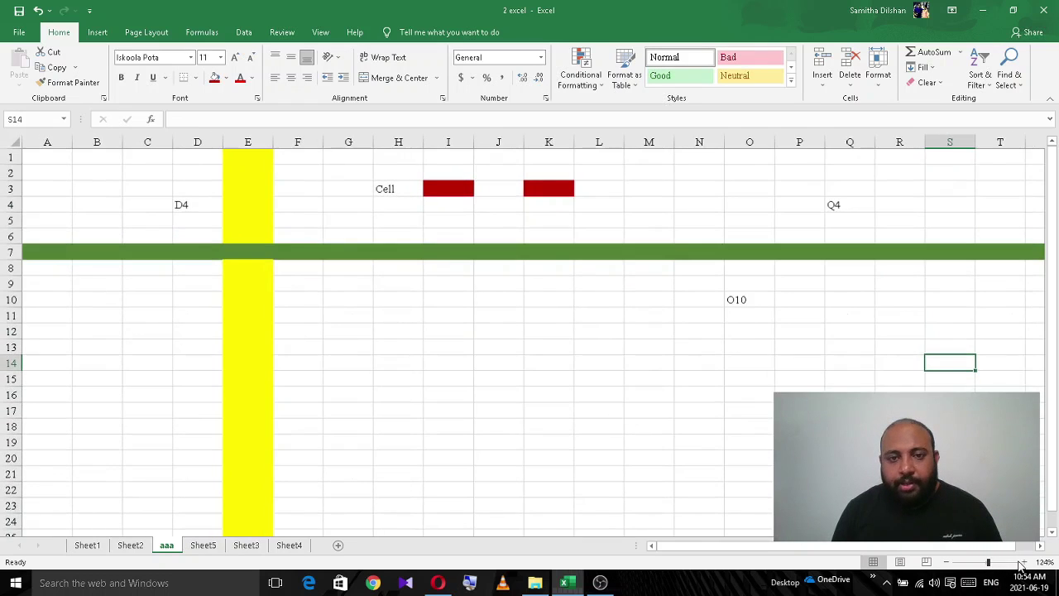
mouse_move(987, 563)
left_mouse_down()
mouse_move(1007, 563)
mouse_move(998, 562)
left_mouse_up()
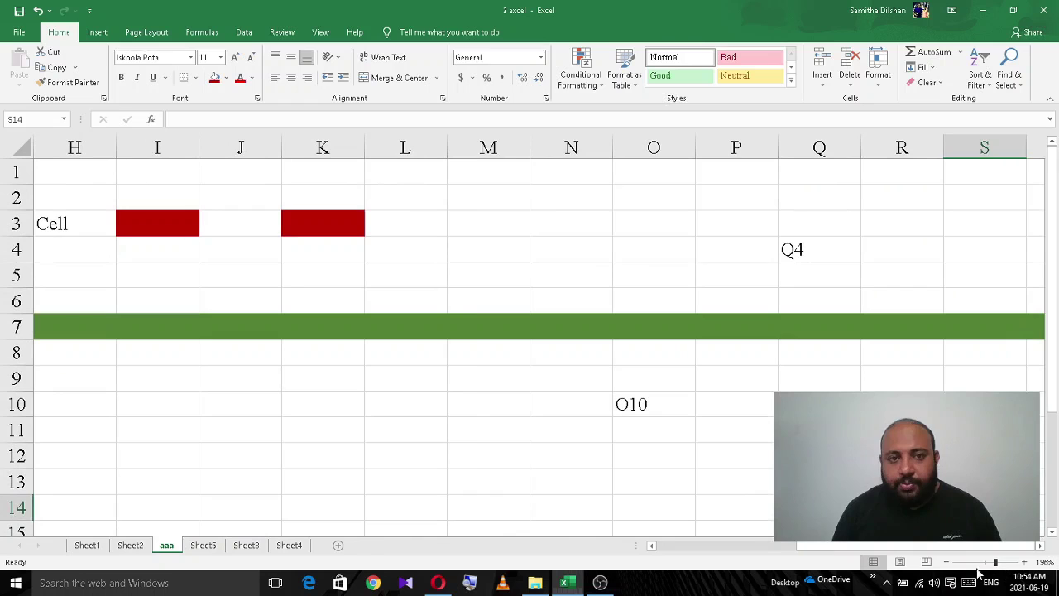
left_click(178, 404)
left_click(248, 281)
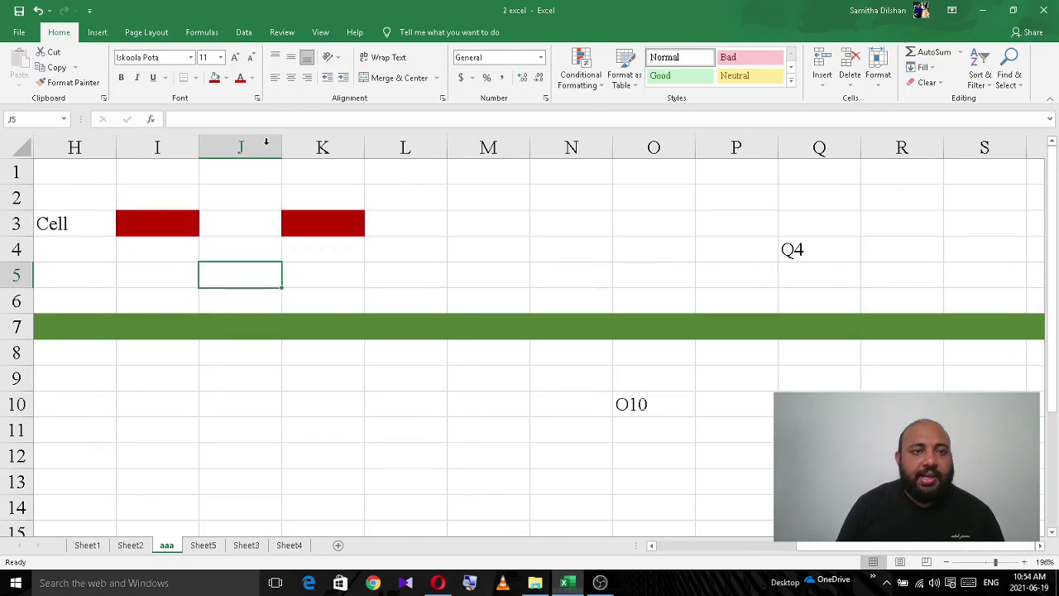
type("J5")
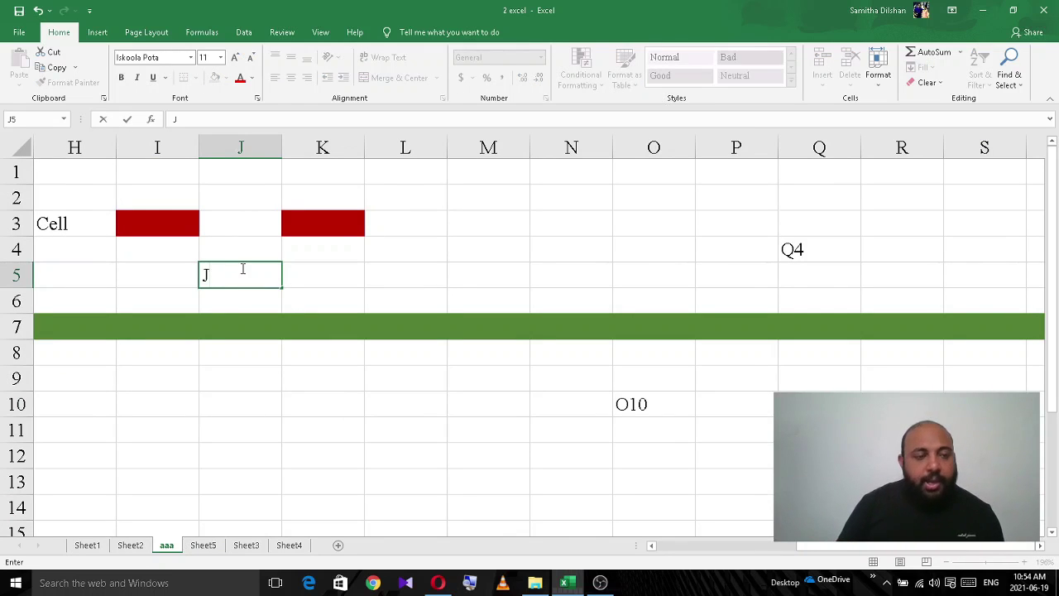
left_click(312, 276)
left_click(228, 274)
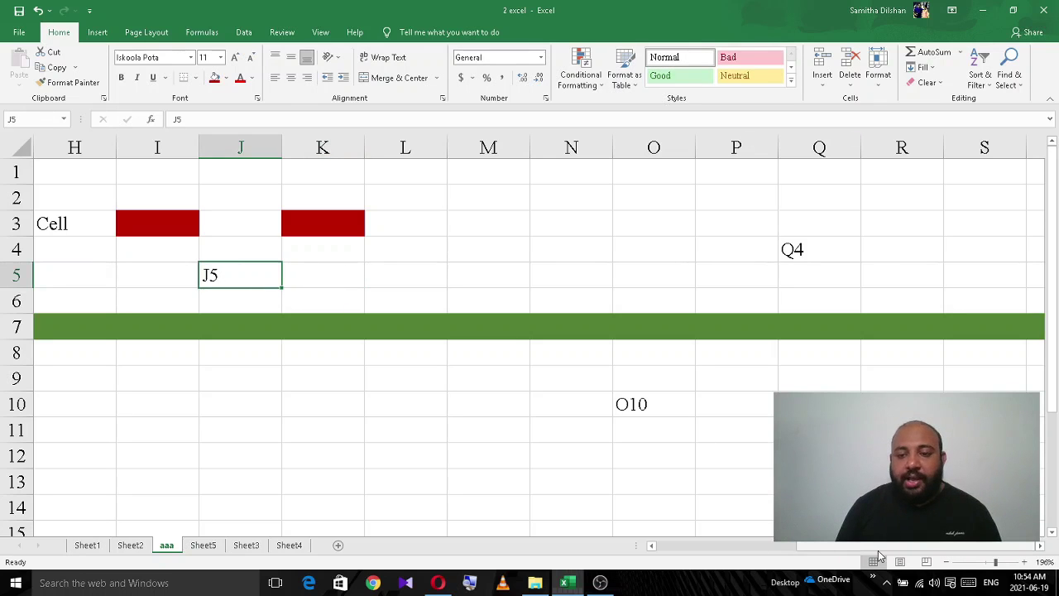
left_click_drag(880, 548, 702, 549)
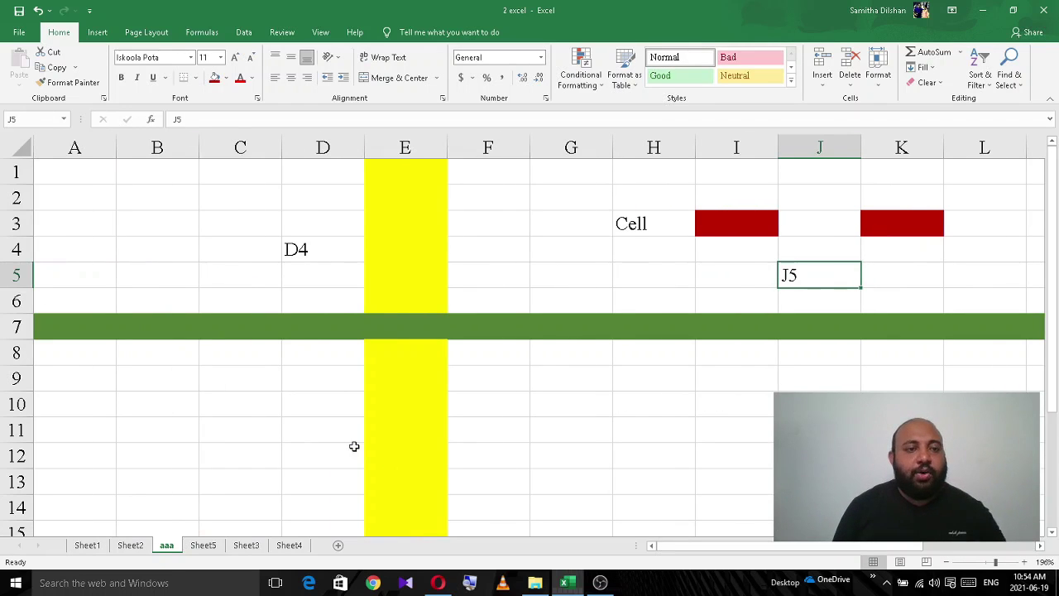
left_click(240, 147)
left_click(14, 301)
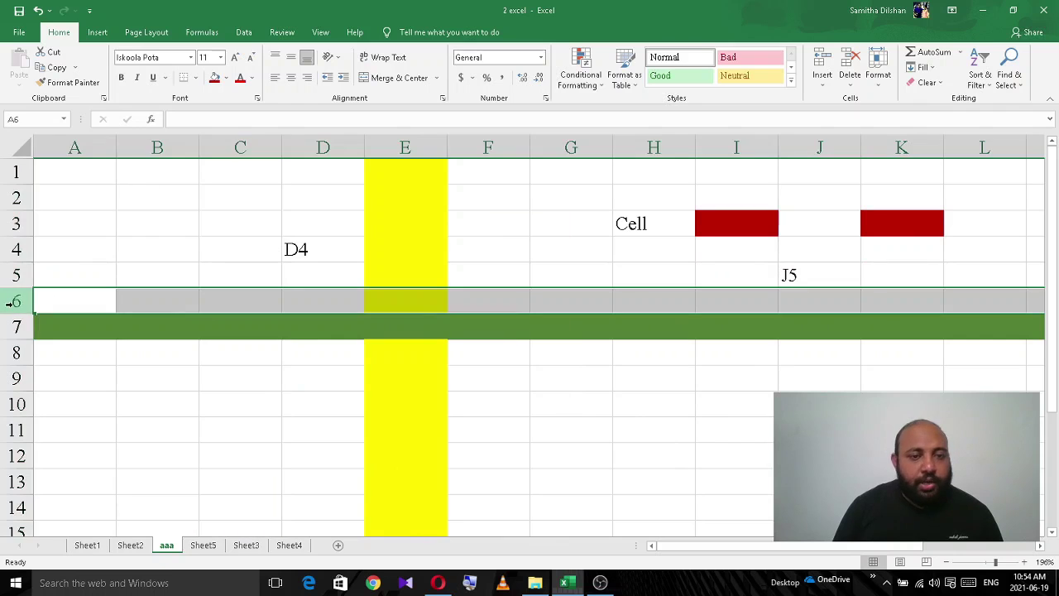
left_click(703, 224)
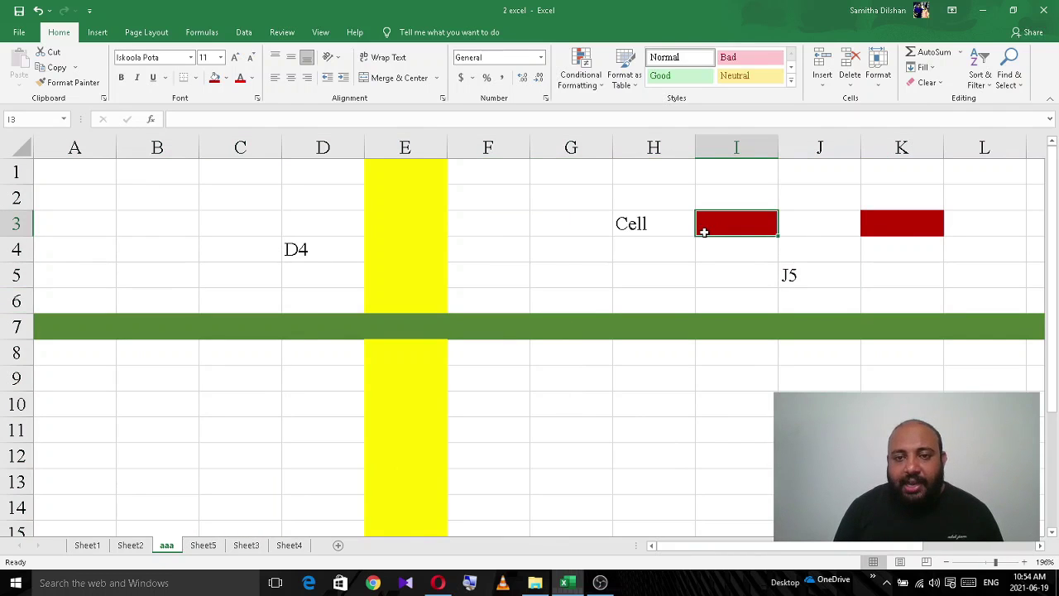
left_click(294, 258)
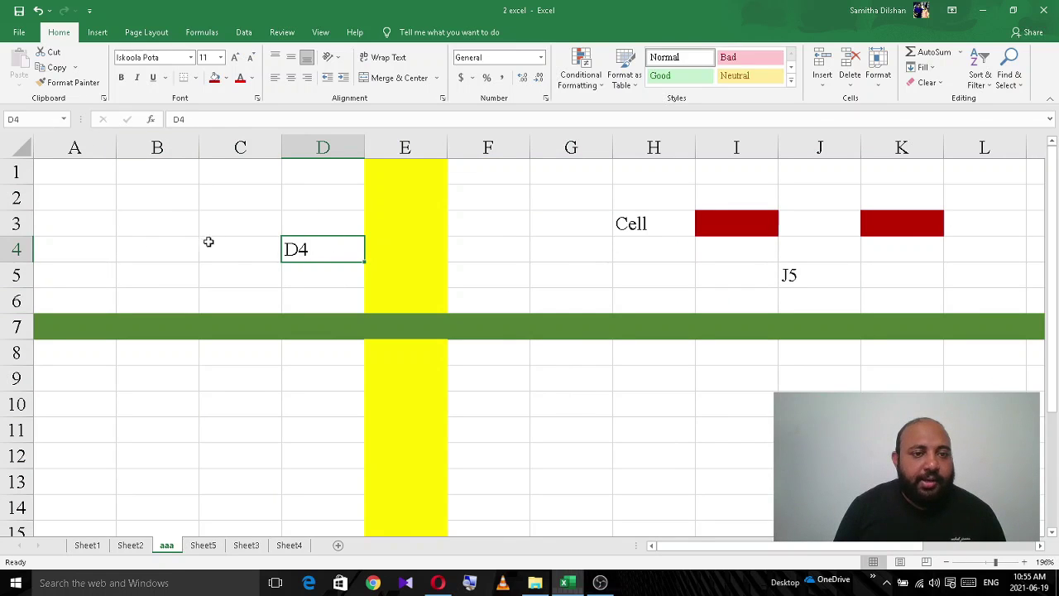
left_click(302, 191)
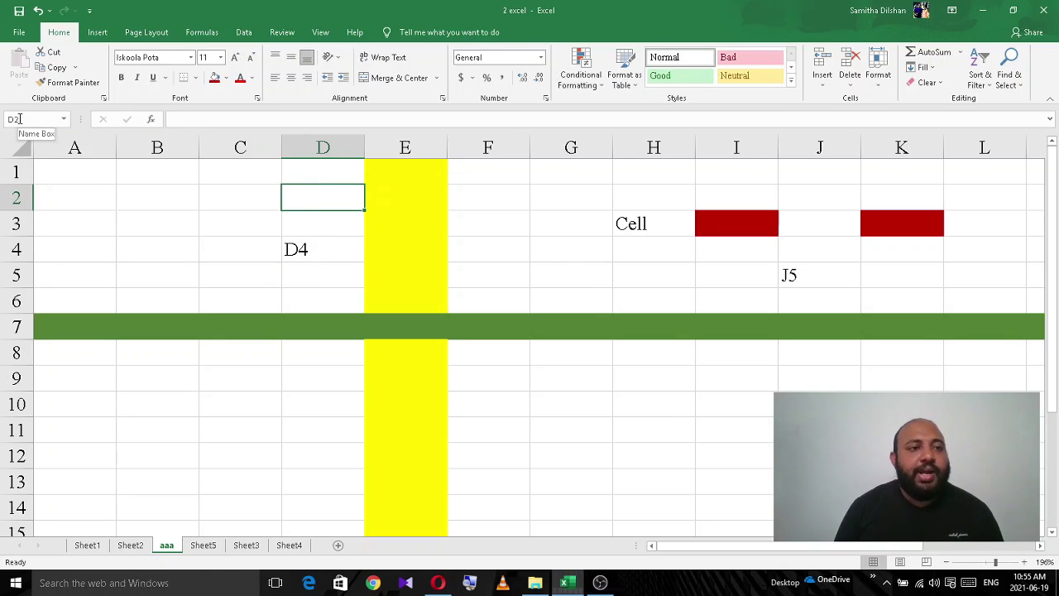
left_click(71, 174)
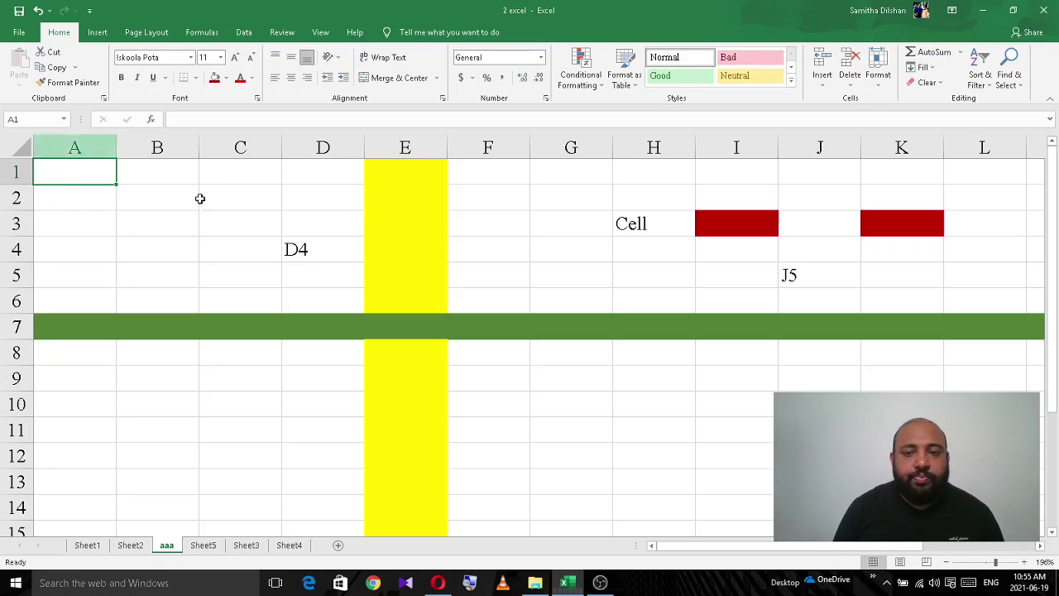
left_click(636, 173)
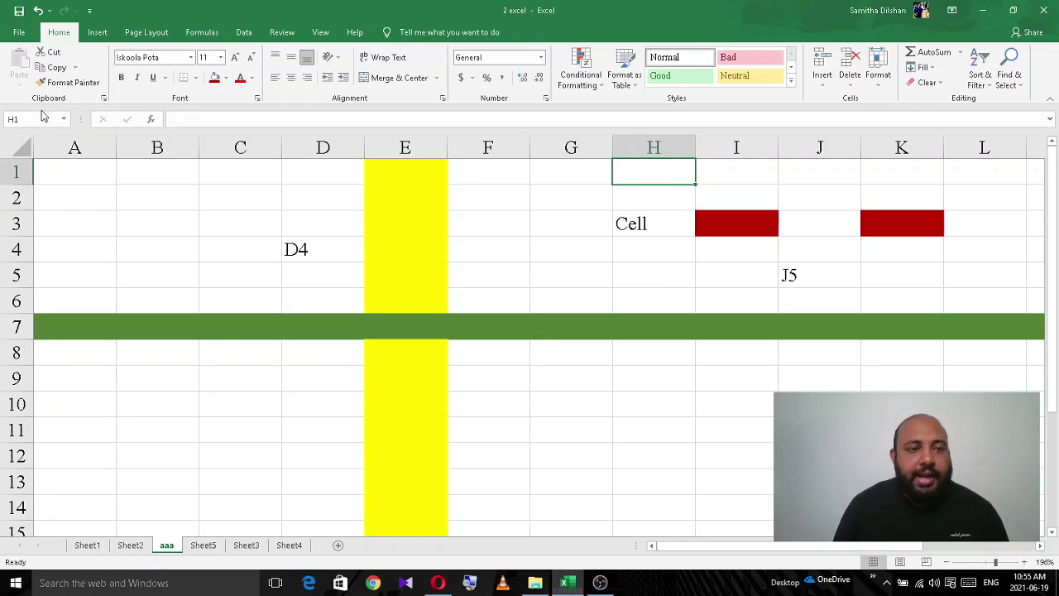
left_click(173, 119)
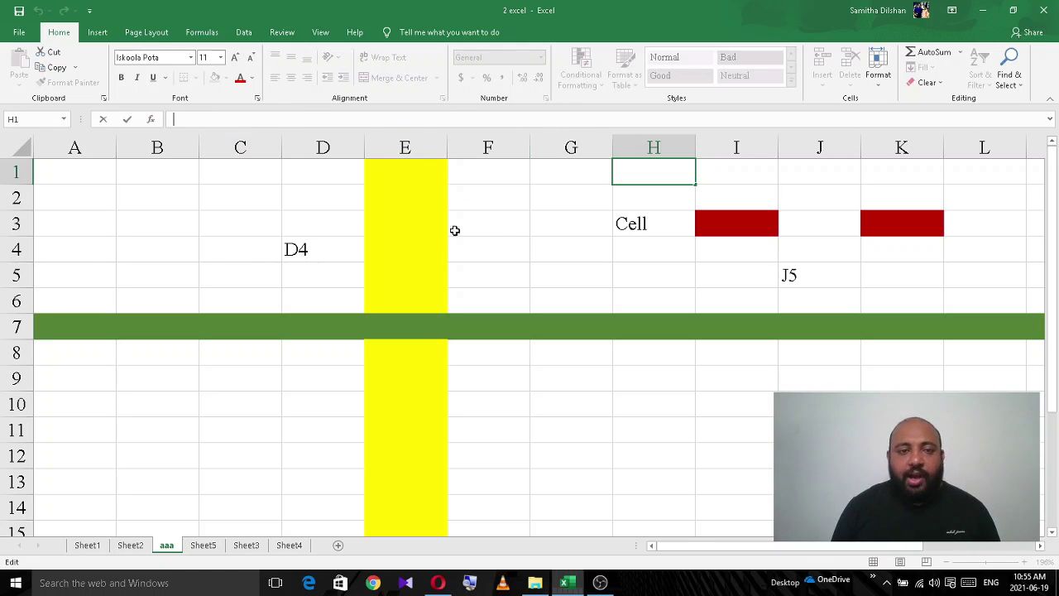
left_click(535, 277)
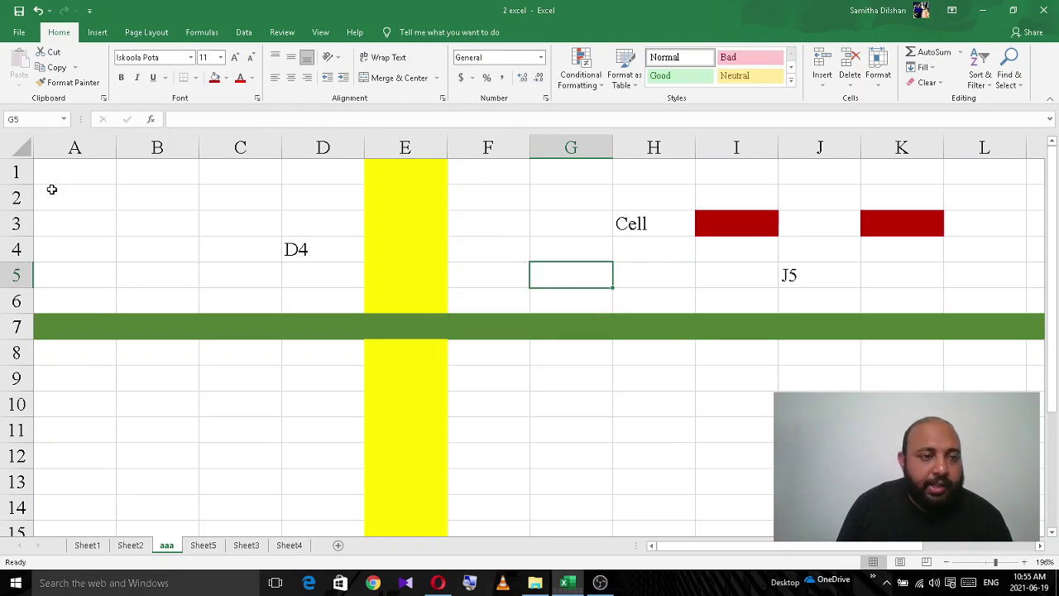
- Fill the range A2:B3 with red
left_click(51, 189)
left_click_drag(51, 190, 152, 222)
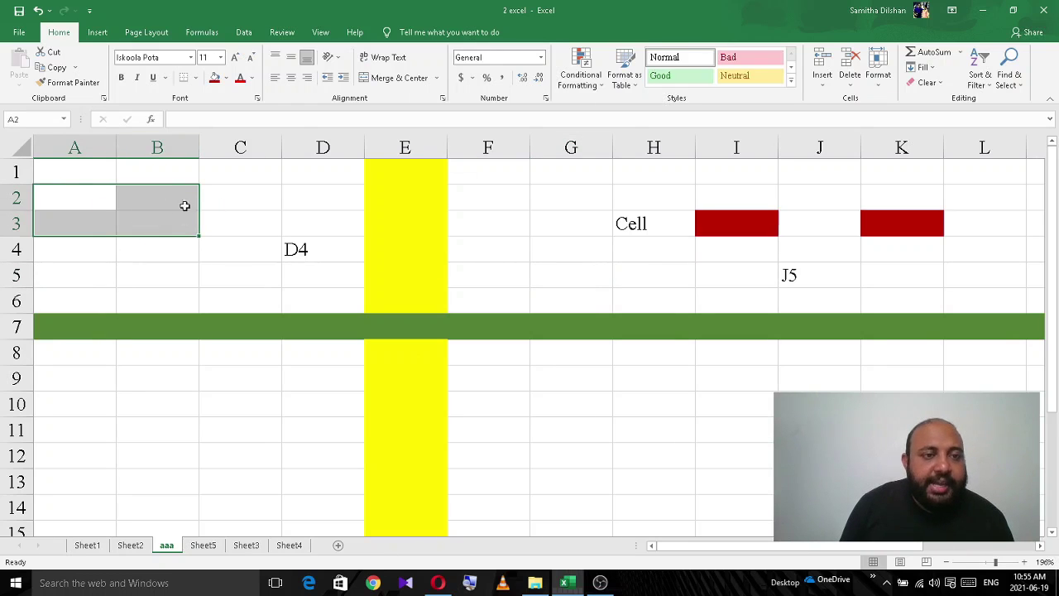
left_click(195, 264)
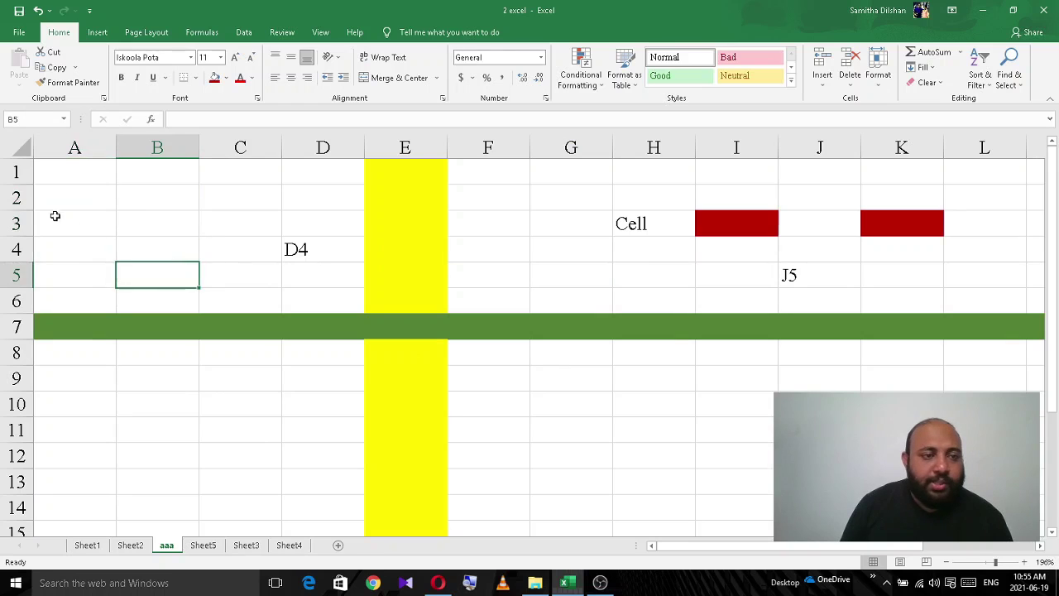
left_click(53, 200)
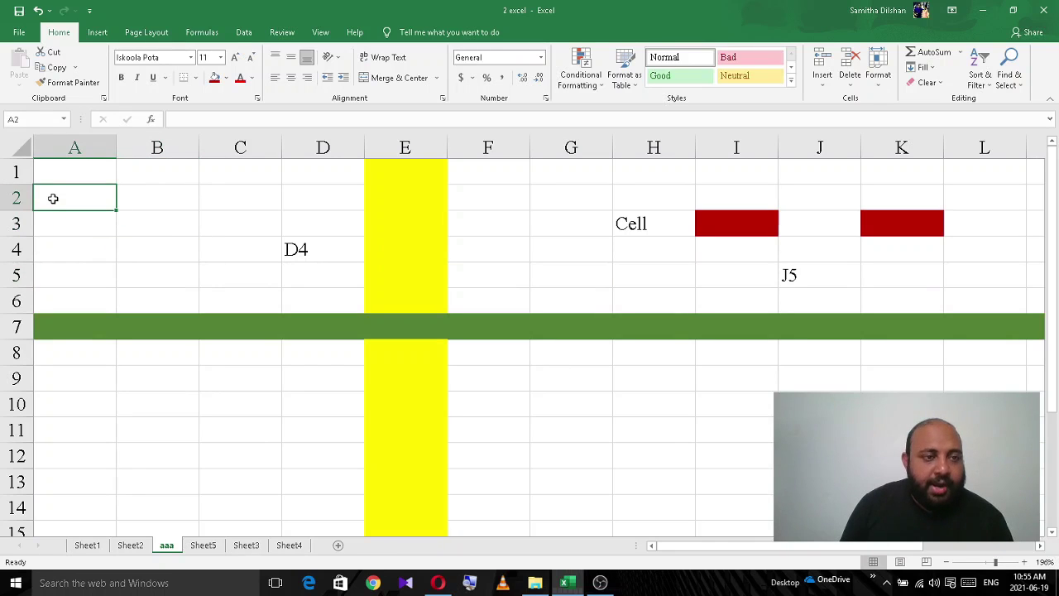
left_click_drag(75, 199, 155, 219)
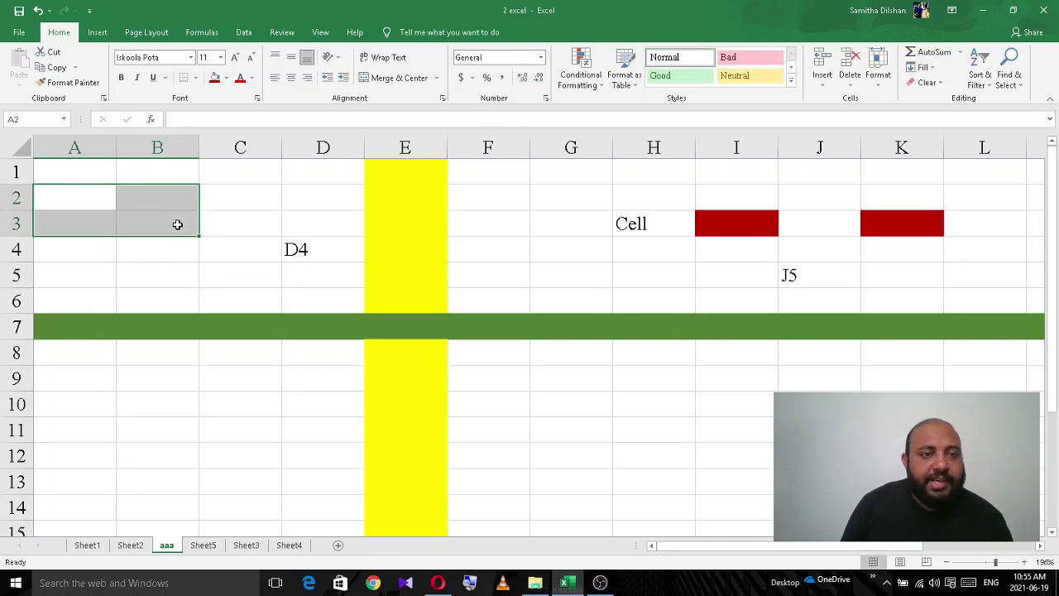
left_click(215, 77)
left_click(172, 205)
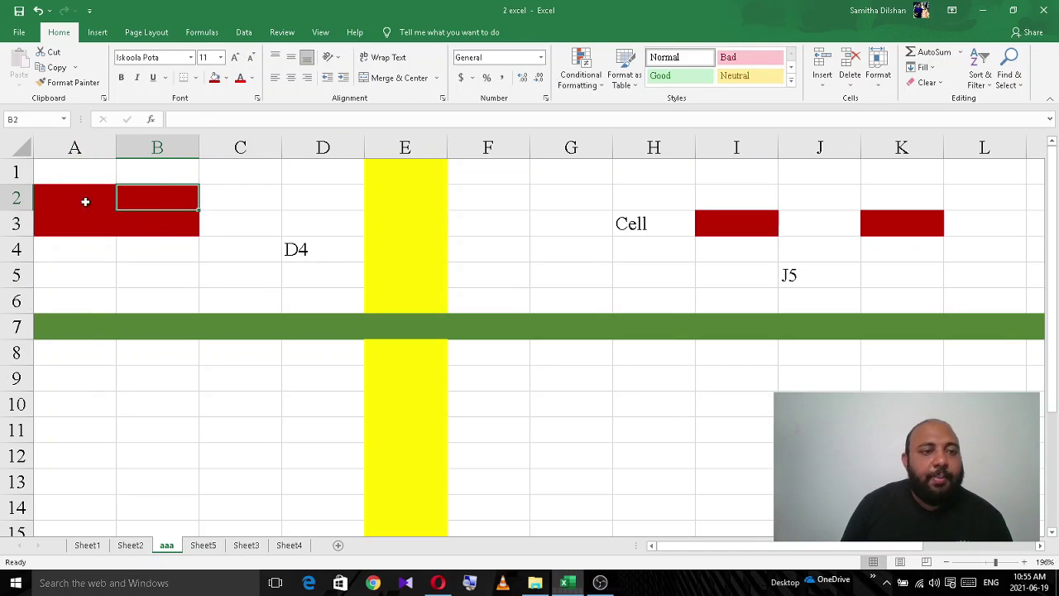
- Label the range by typing 'A2:B3' into cell C2
left_click(236, 193)
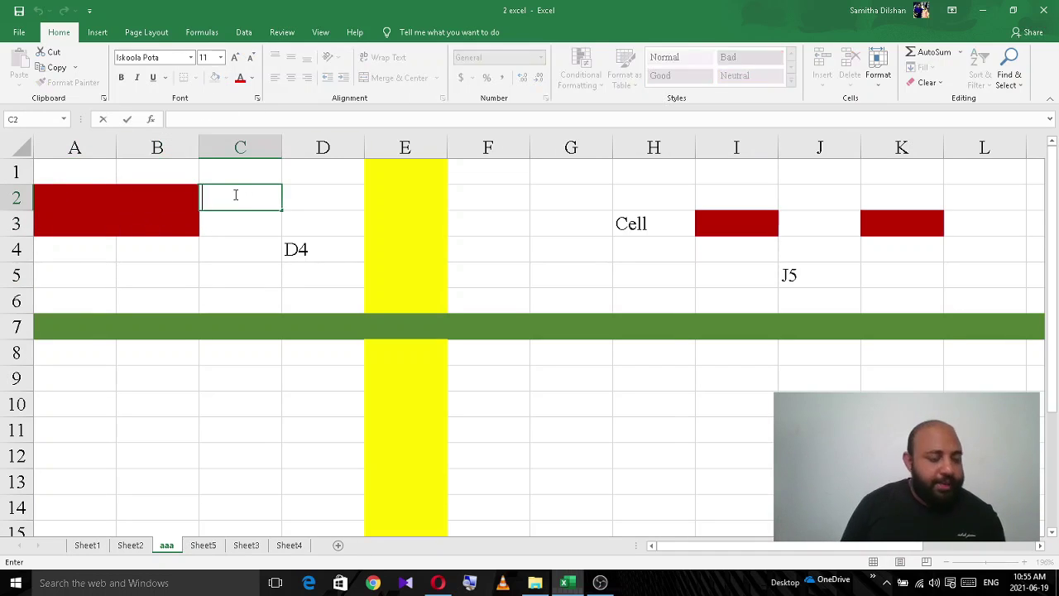
type("A2:")
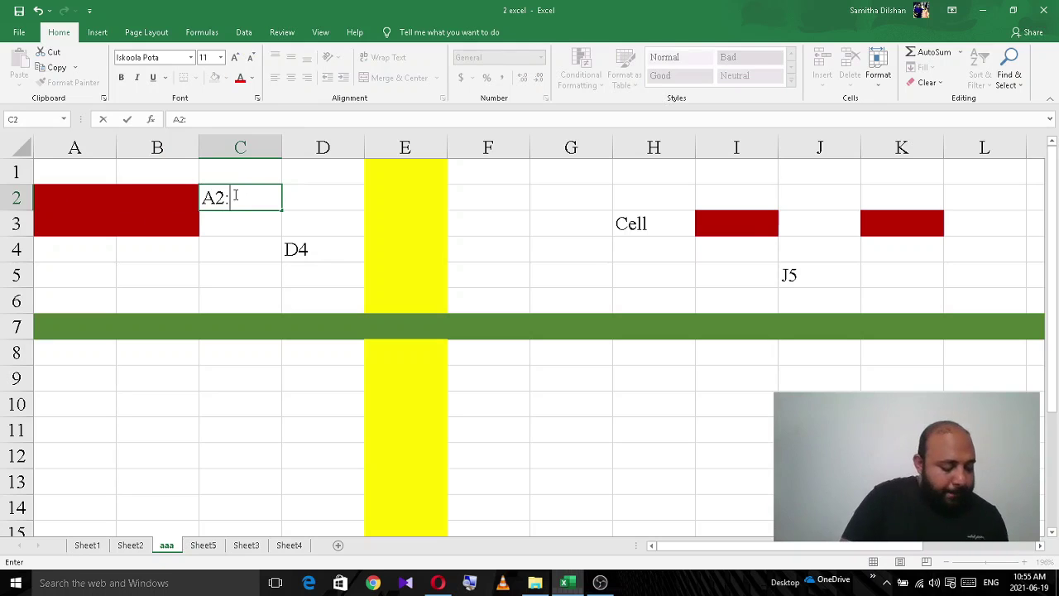
type("B3")
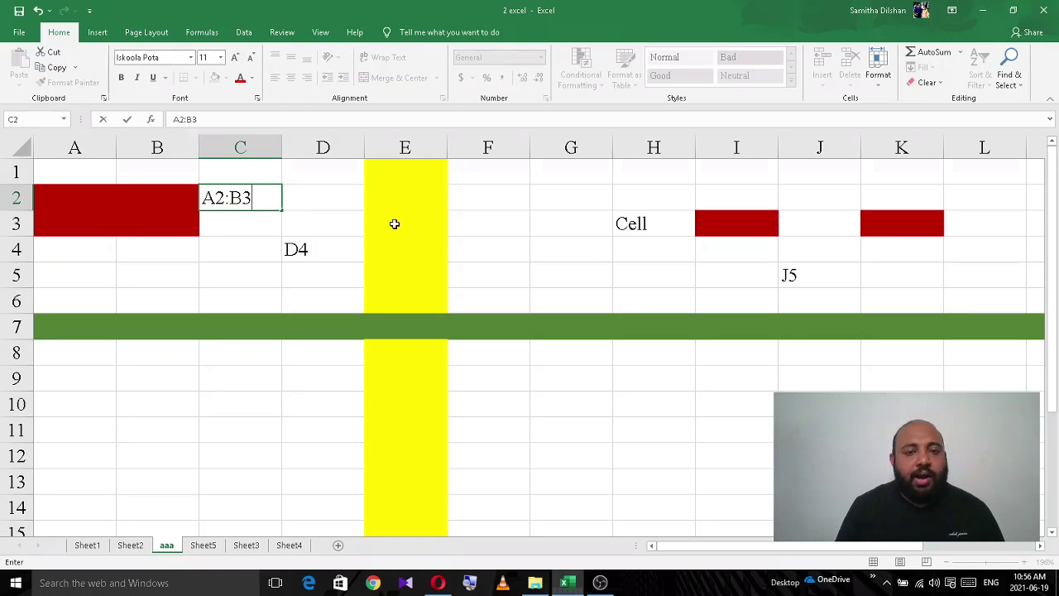
scroll(319, 331, "down", 5)
scroll(305, 310, "up", 4)
scroll(304, 310, "up", 2)
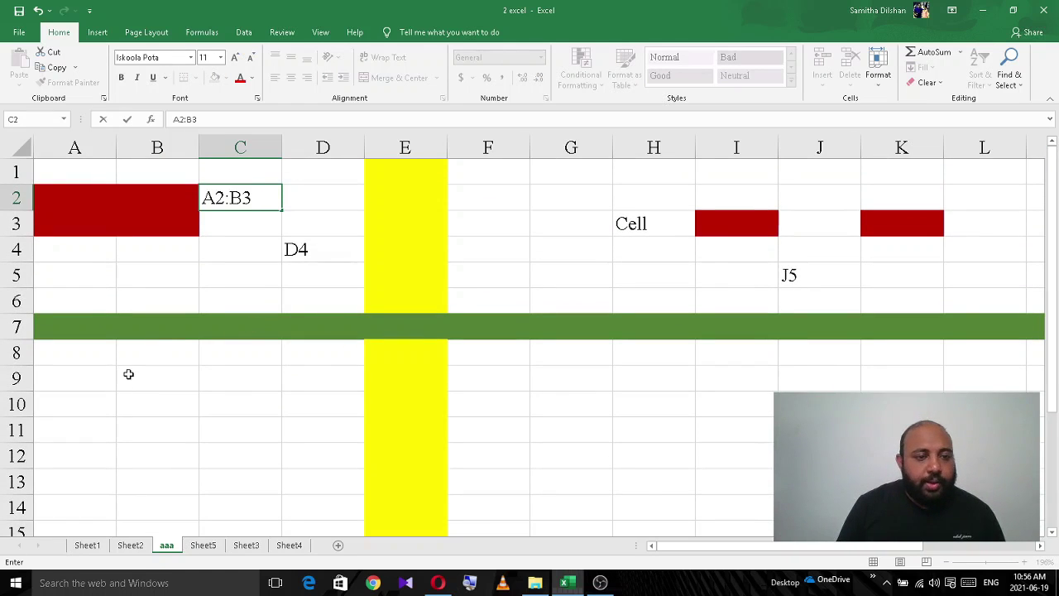
- Fill the block B9:D12 with red
left_click_drag(127, 373, 296, 463)
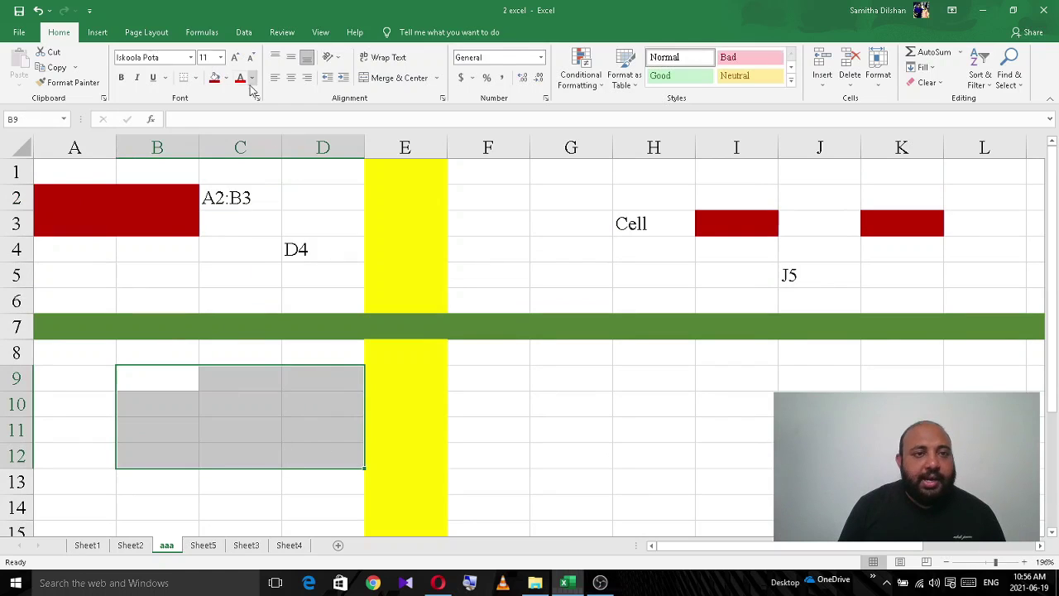
left_click(214, 77)
left_click(291, 447)
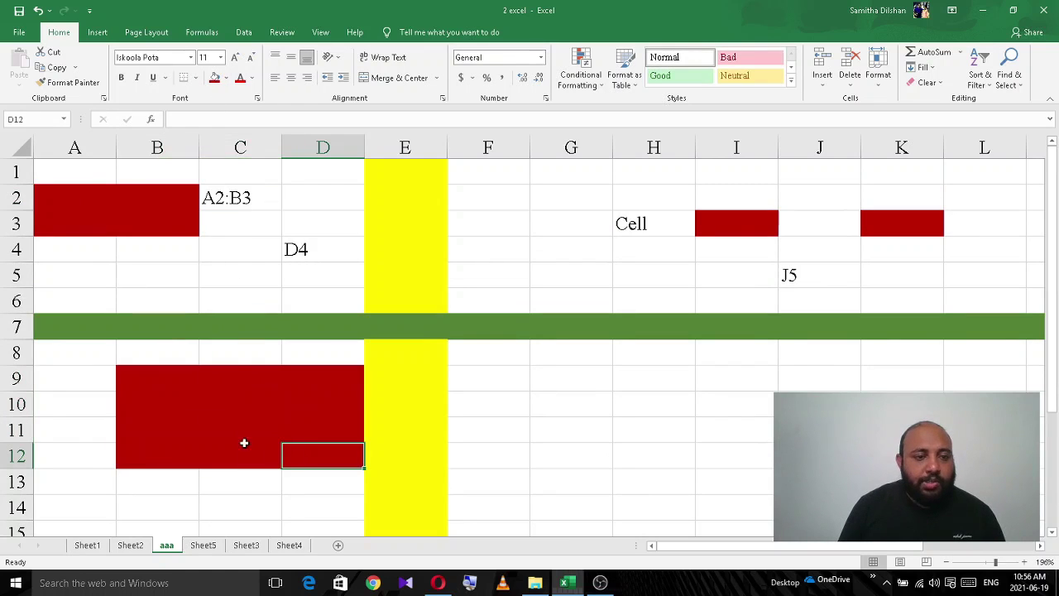
left_click(149, 382)
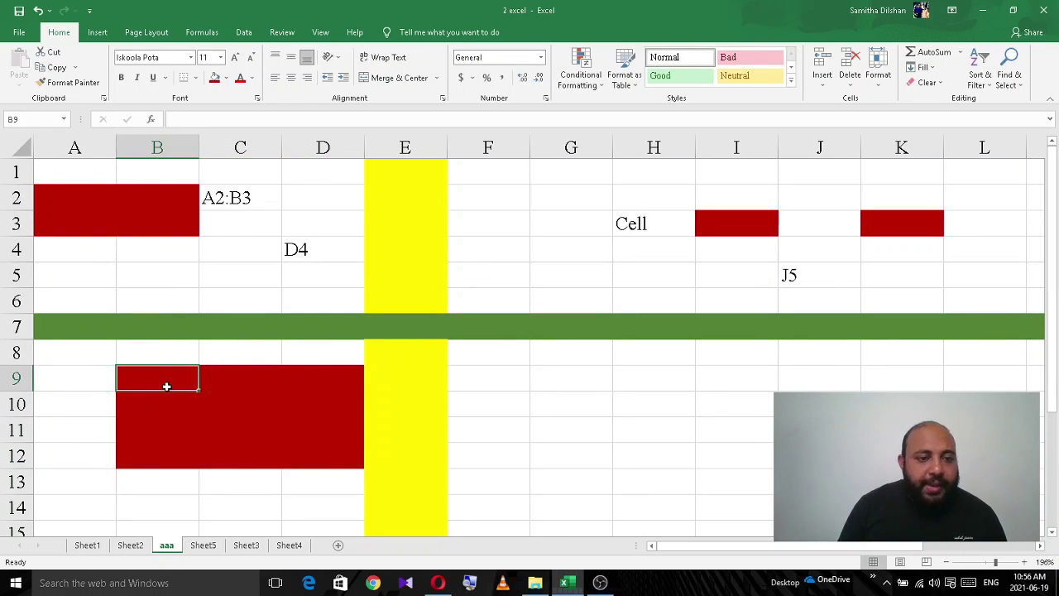
left_click(331, 457)
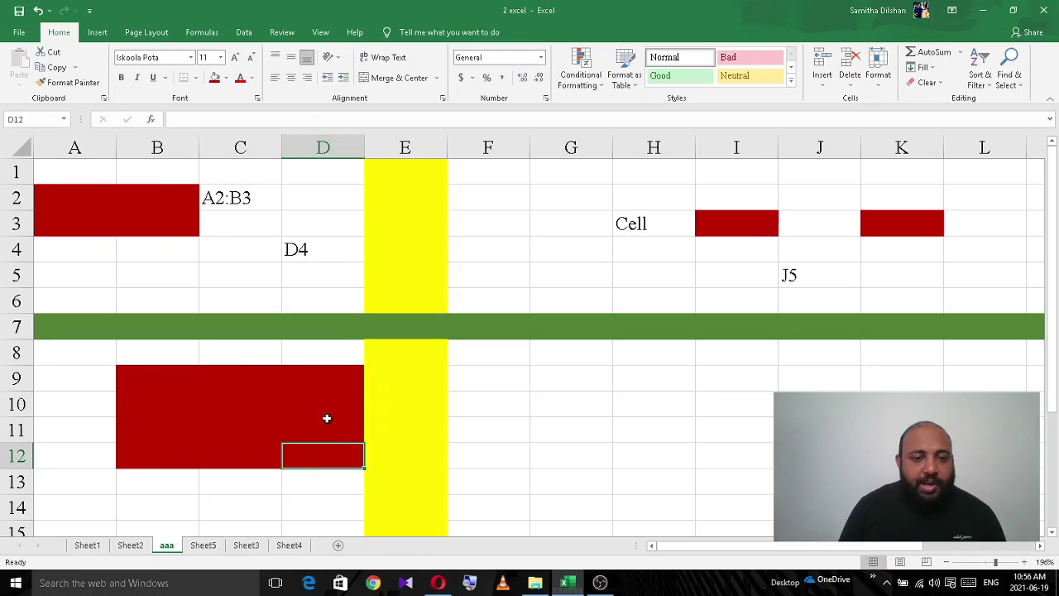
left_click(140, 377)
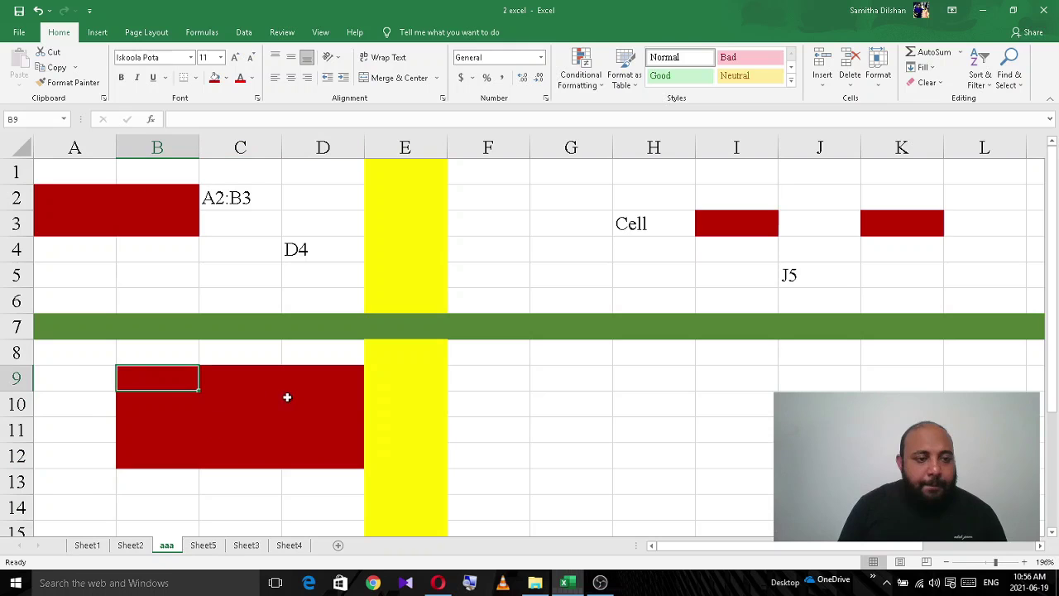
- Label the block by entering 'B9:D12' in cell B8
left_click(123, 356)
type("B")
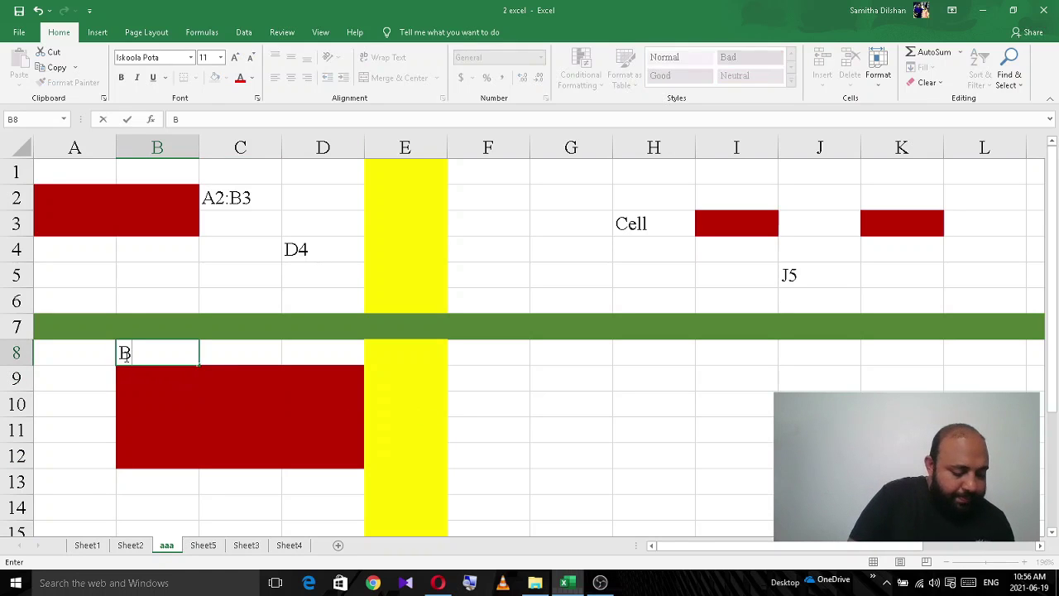
type("9:")
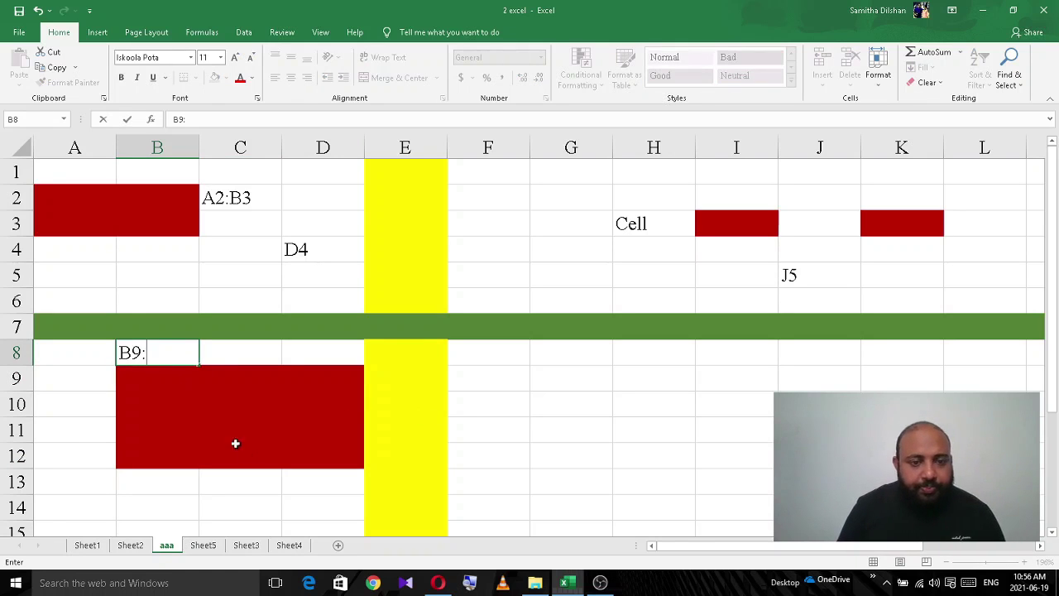
left_click(333, 458)
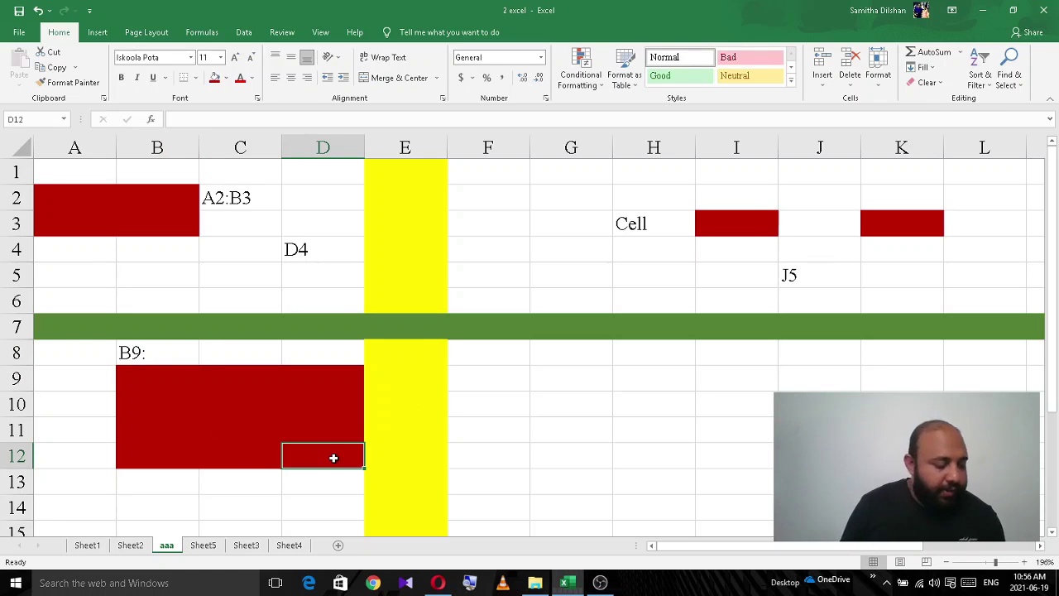
double_click(152, 353)
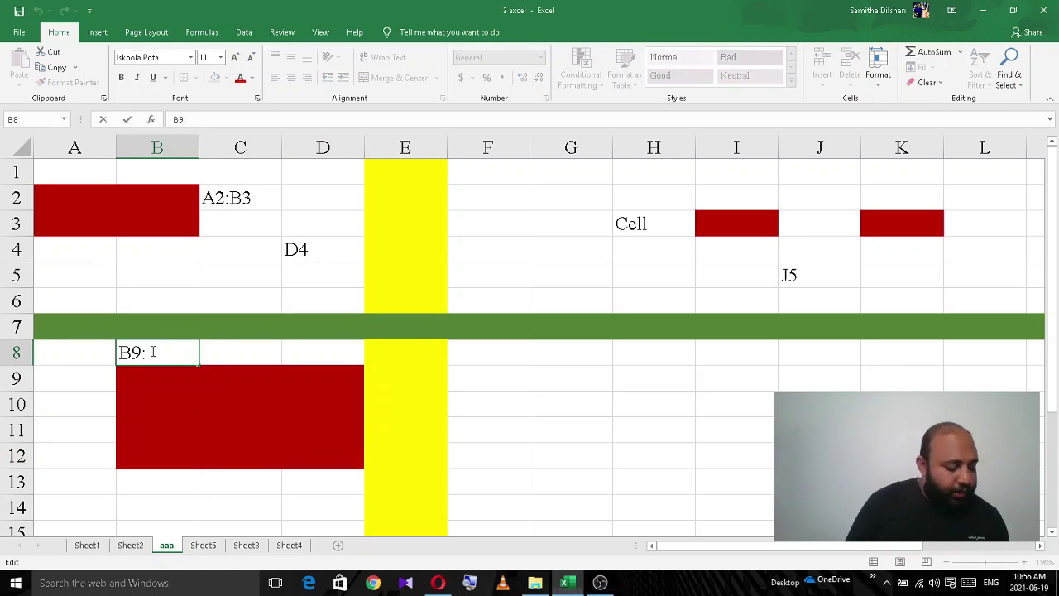
type("D12")
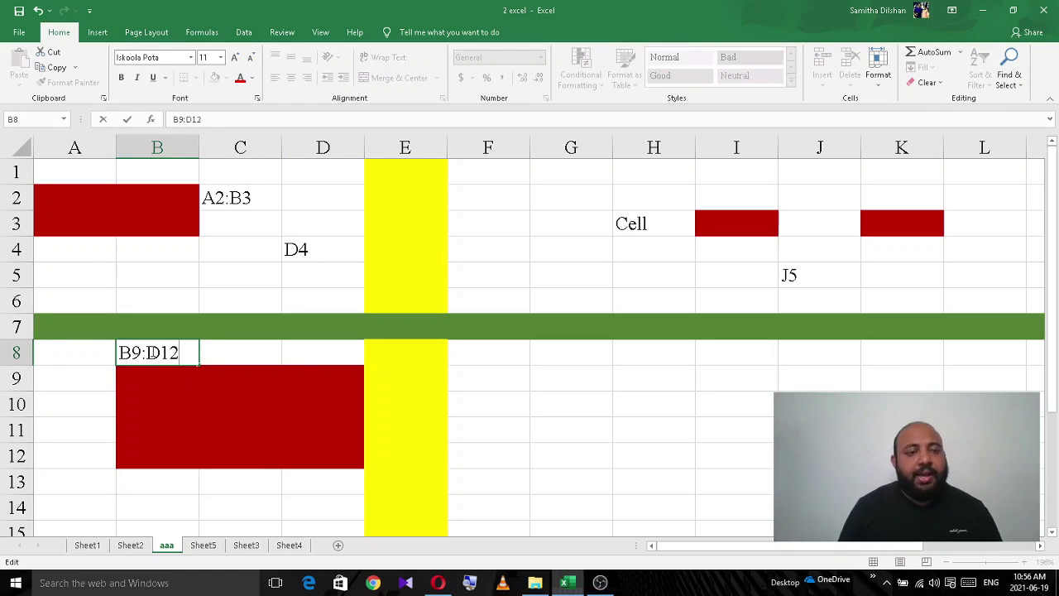
left_click(411, 405)
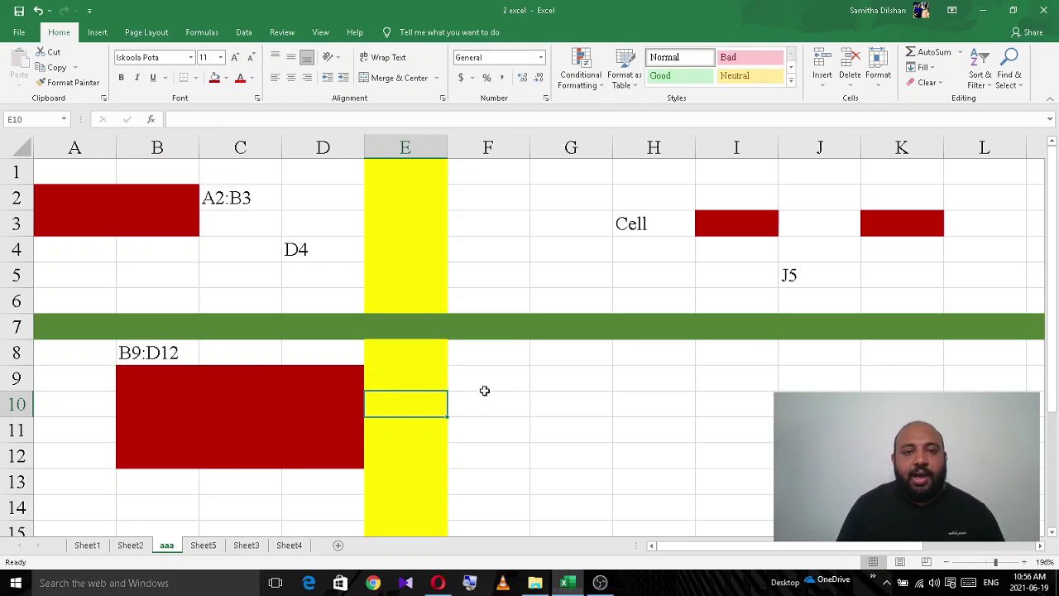
- Fill the range F4:H6 with grey
left_click_drag(456, 239, 664, 296)
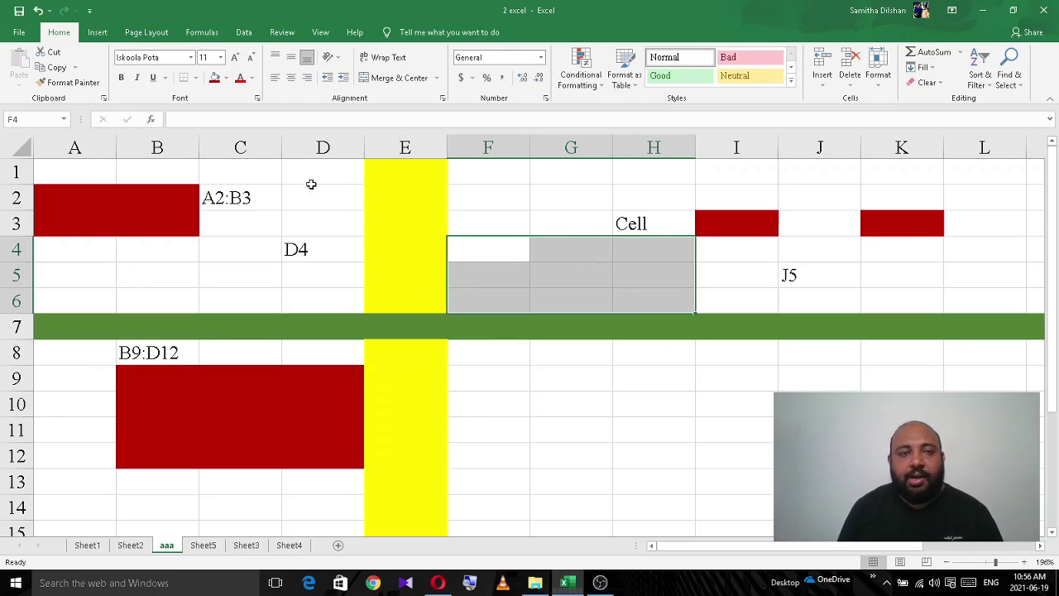
left_click(226, 78)
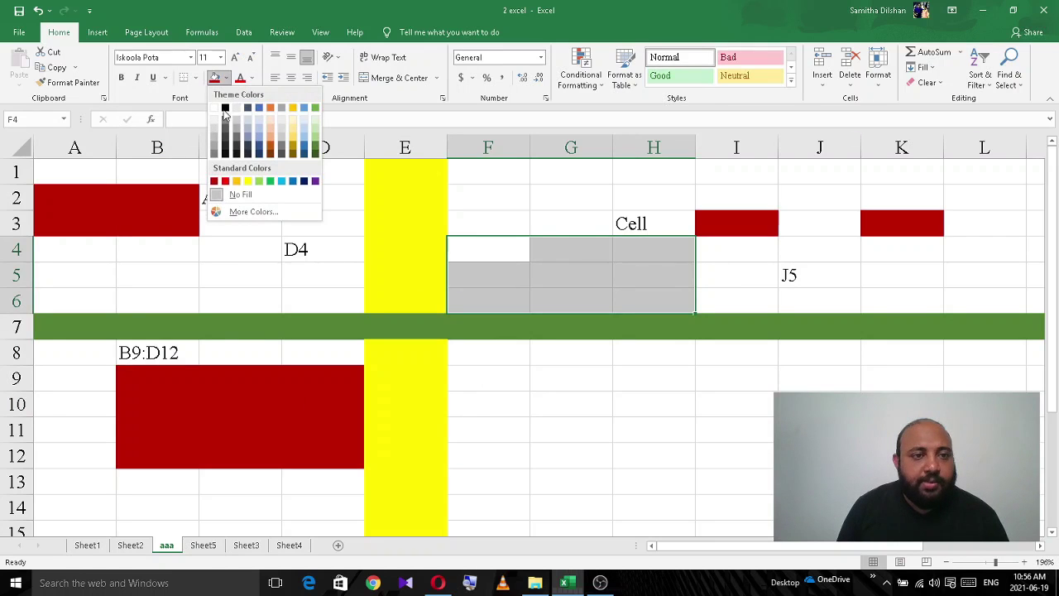
left_click(212, 151)
left_click(480, 250)
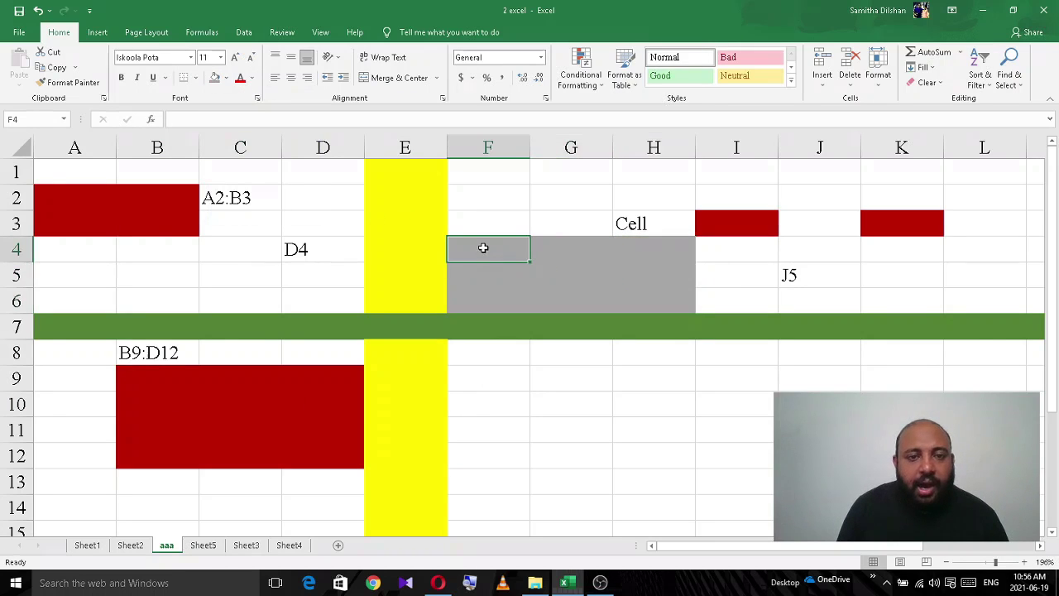
left_click(663, 301)
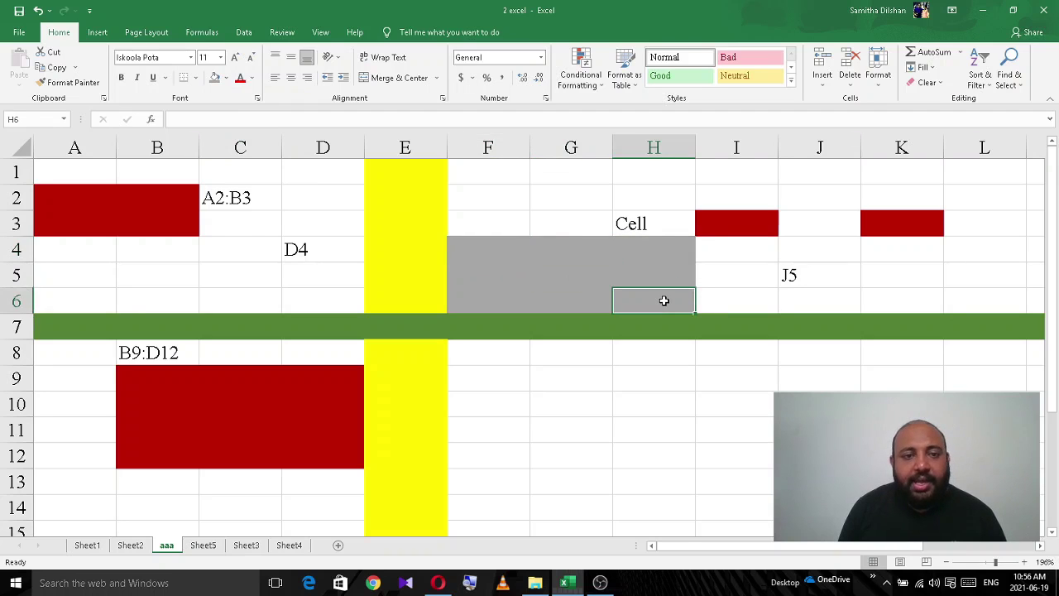
- Label the range by entering 'F4:H6' in cell F3
left_click(482, 248)
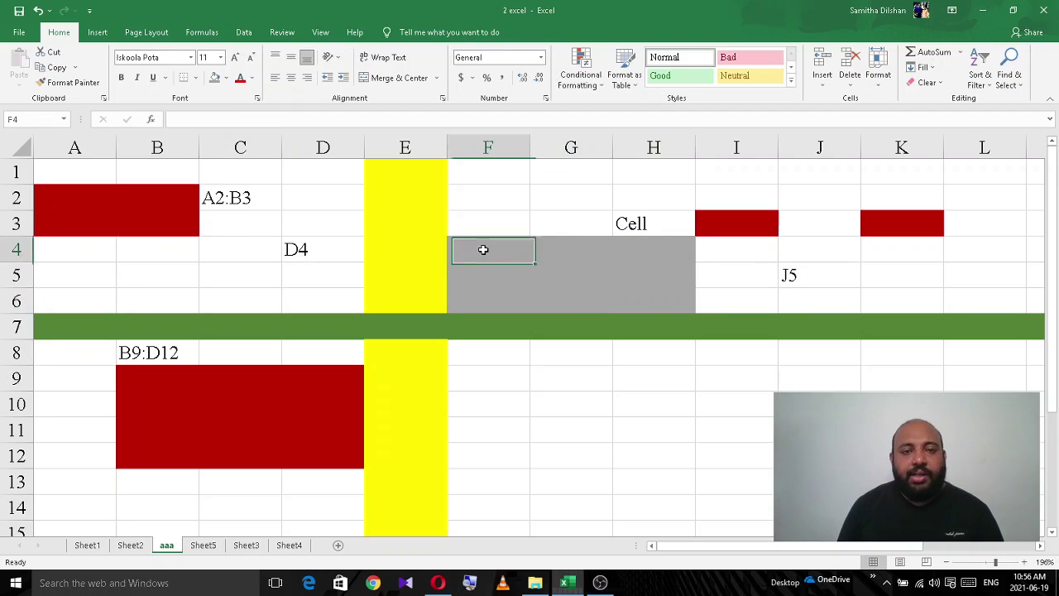
double_click(471, 224)
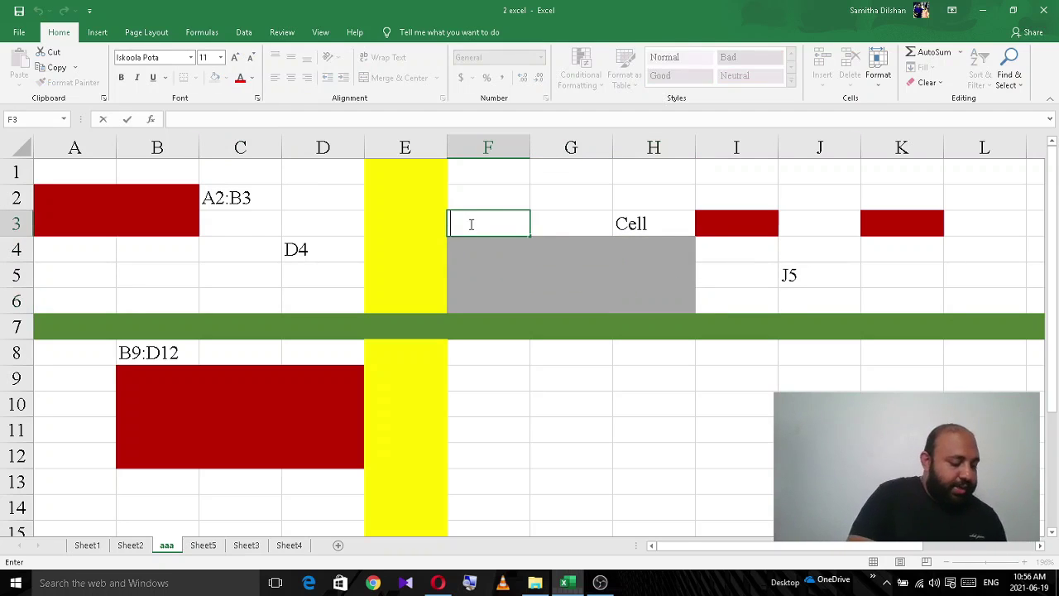
type("F4")
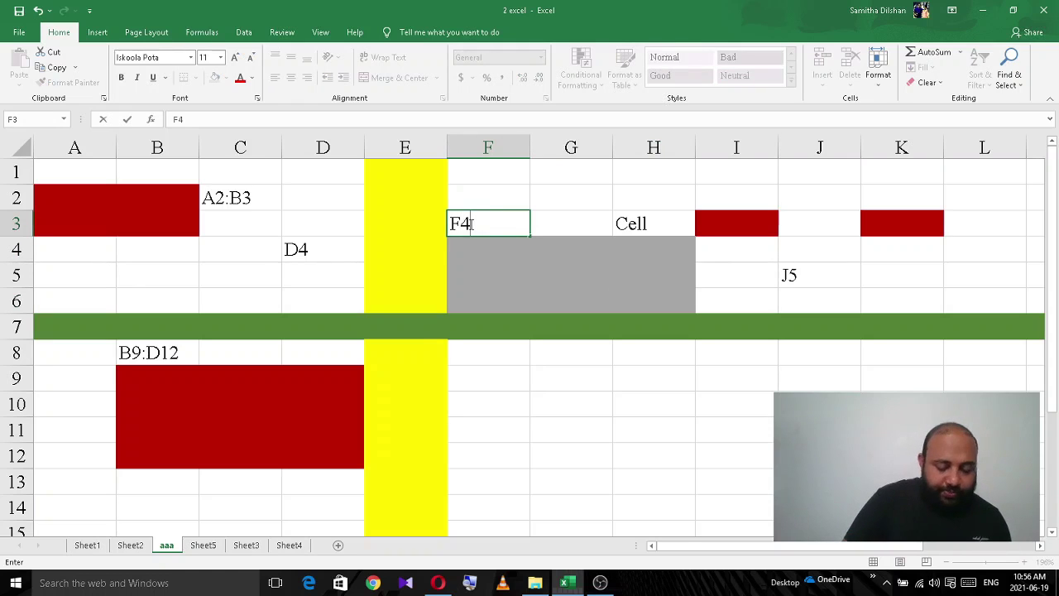
type(":")
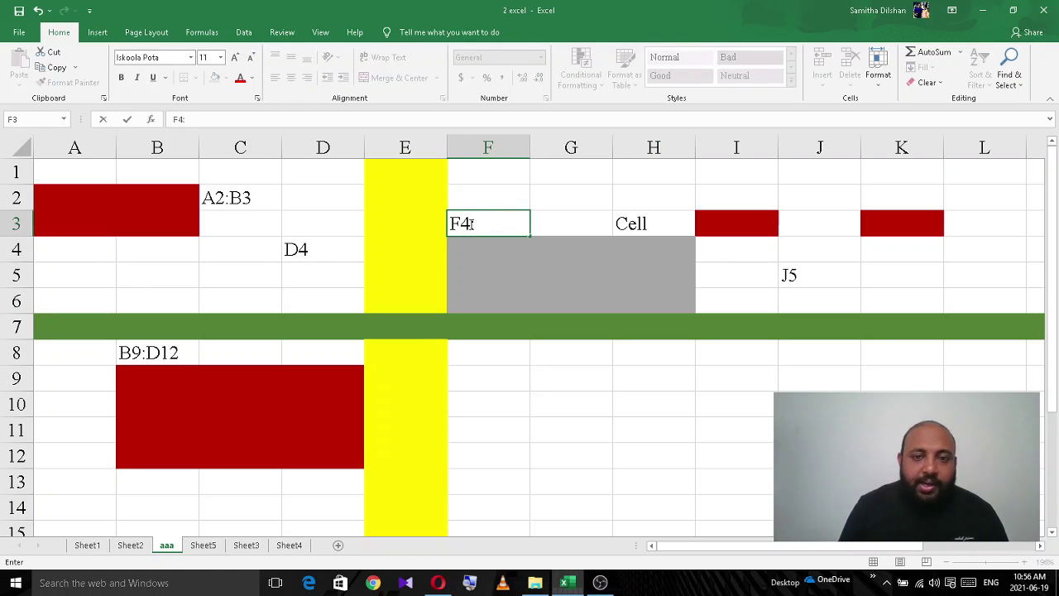
left_click(642, 300)
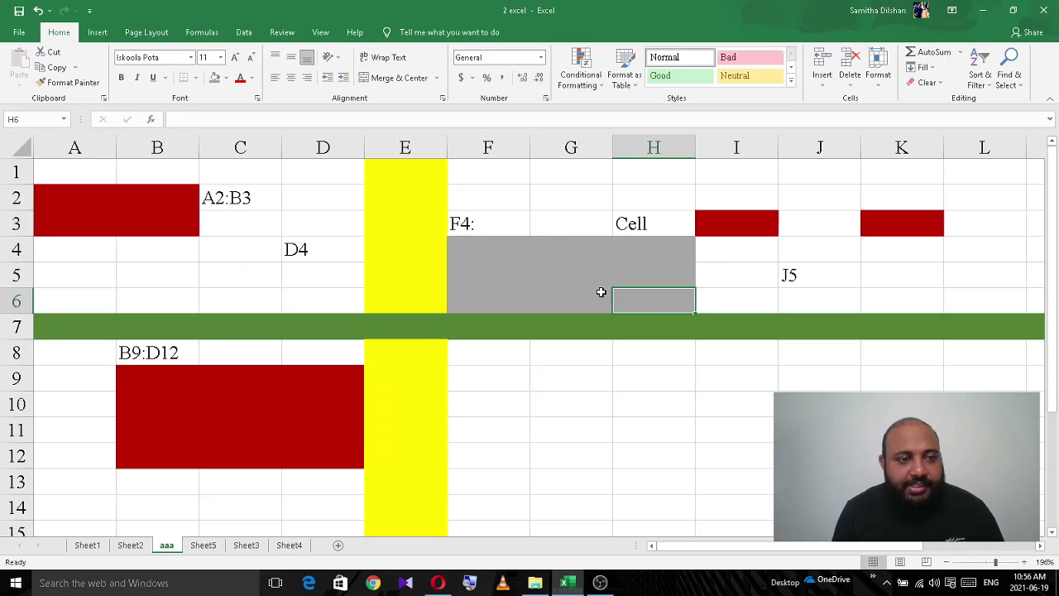
double_click(484, 227)
type("H")
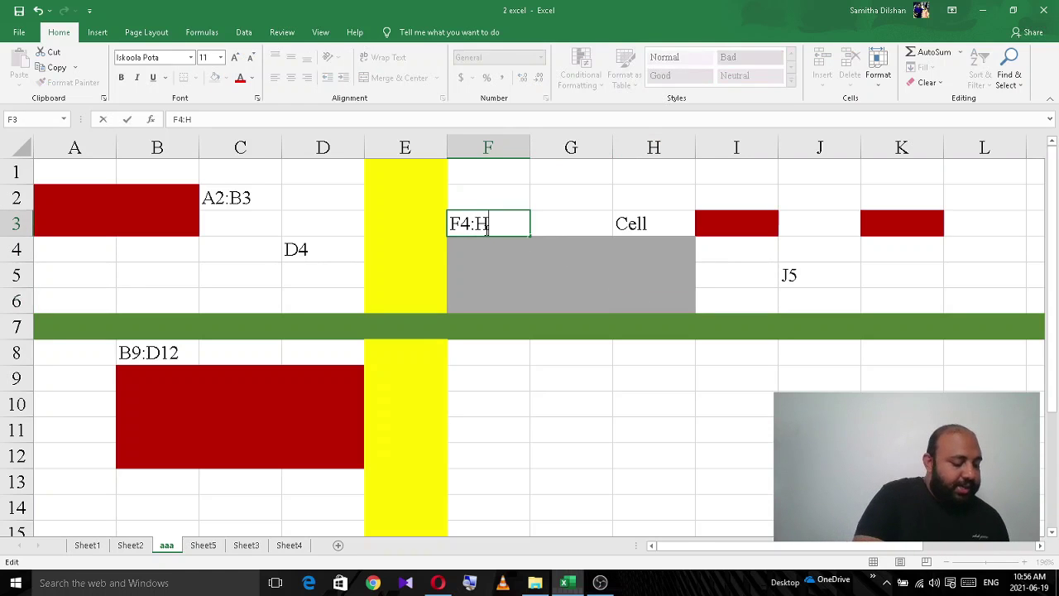
type("6")
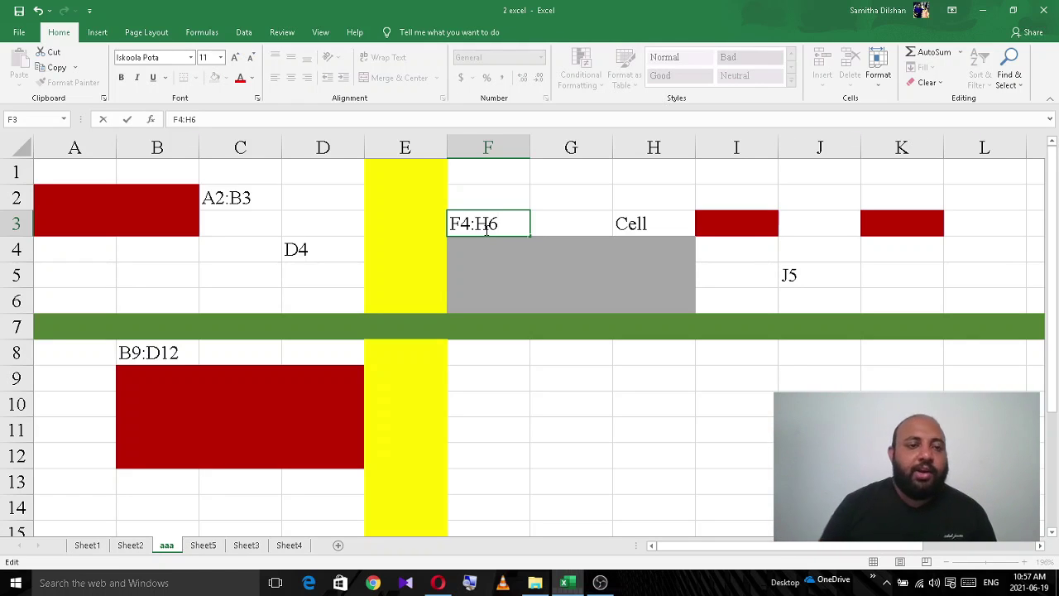
- Select column E, row 7, D4 and A2:B3, then return to Sheet1's diagram
left_click(400, 143)
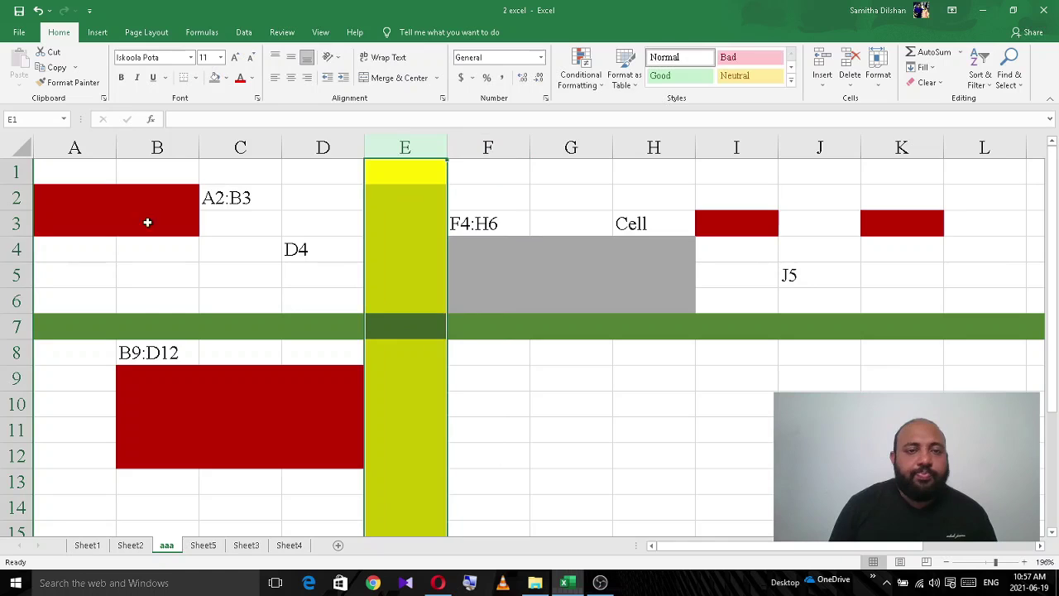
left_click(19, 327)
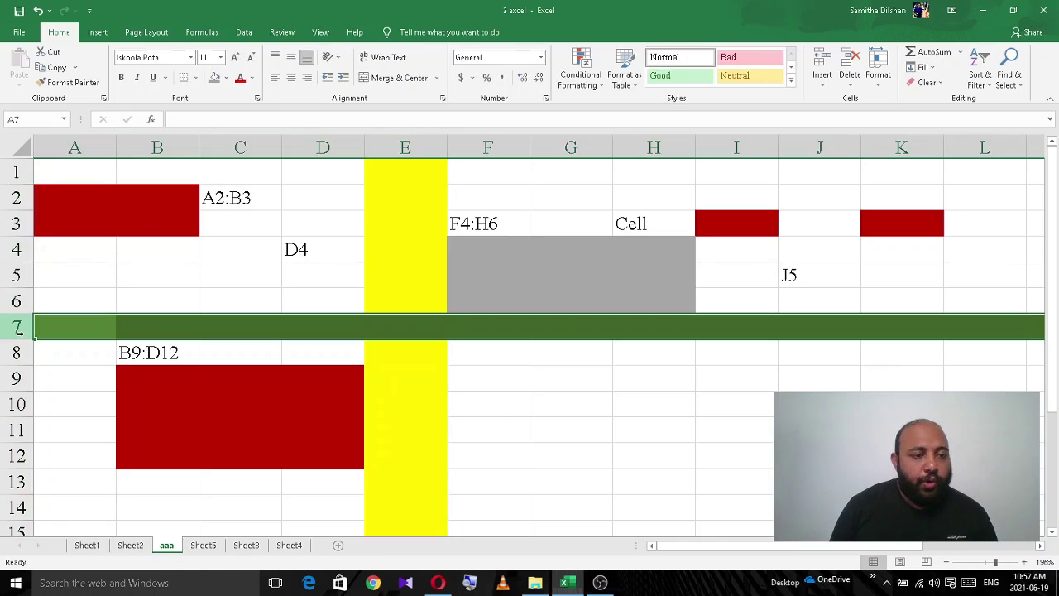
left_click(306, 249)
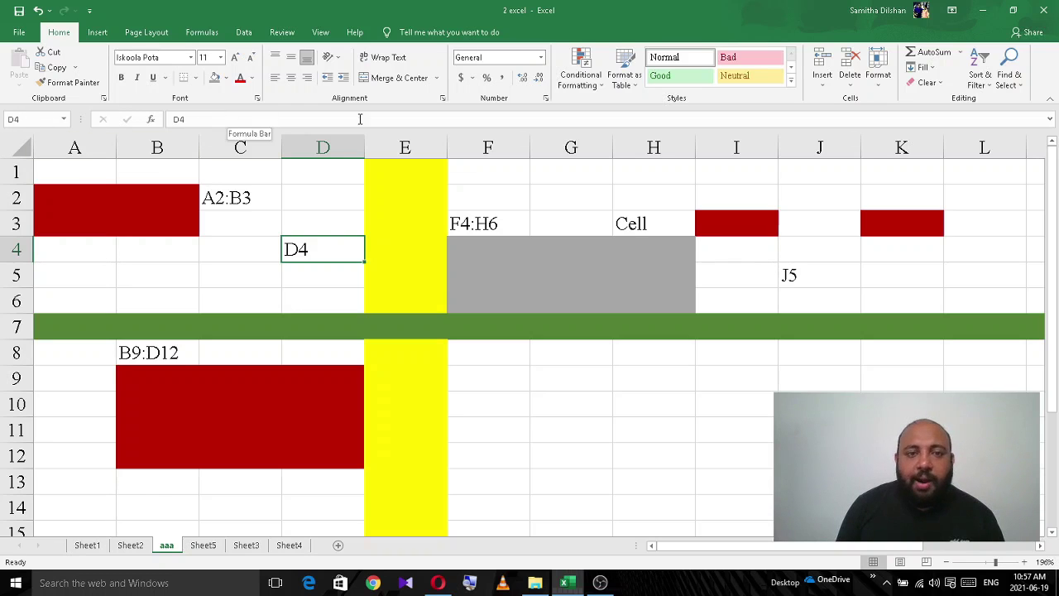
left_click_drag(98, 202, 180, 220)
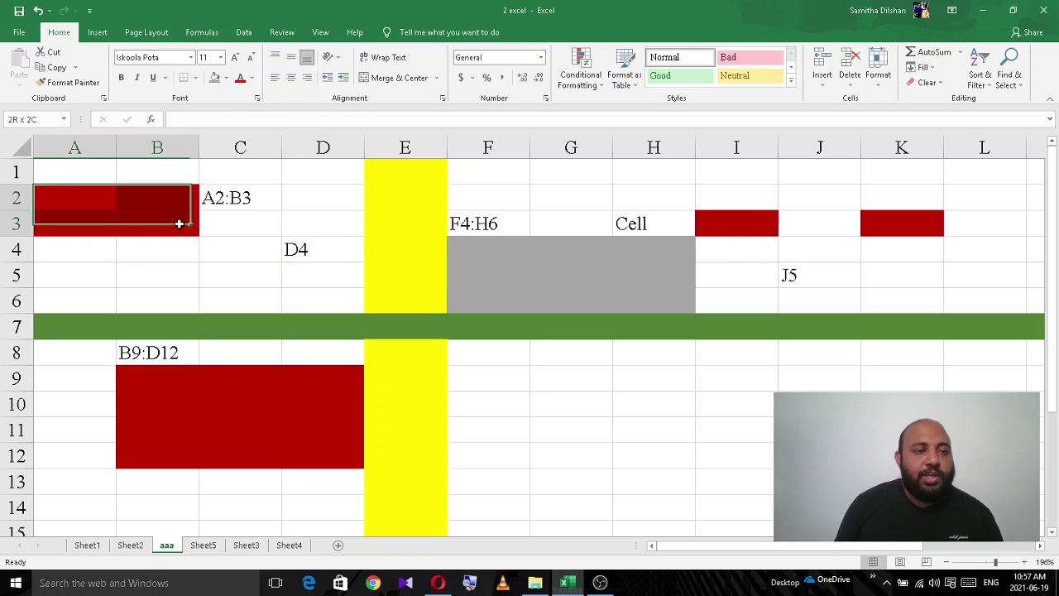
left_click(299, 258)
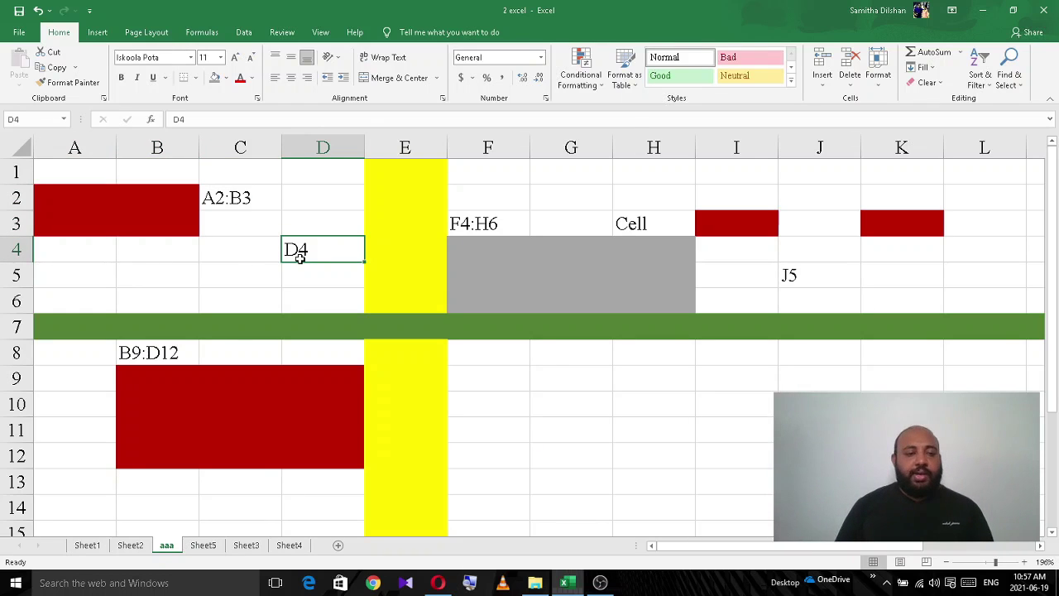
left_click(96, 544)
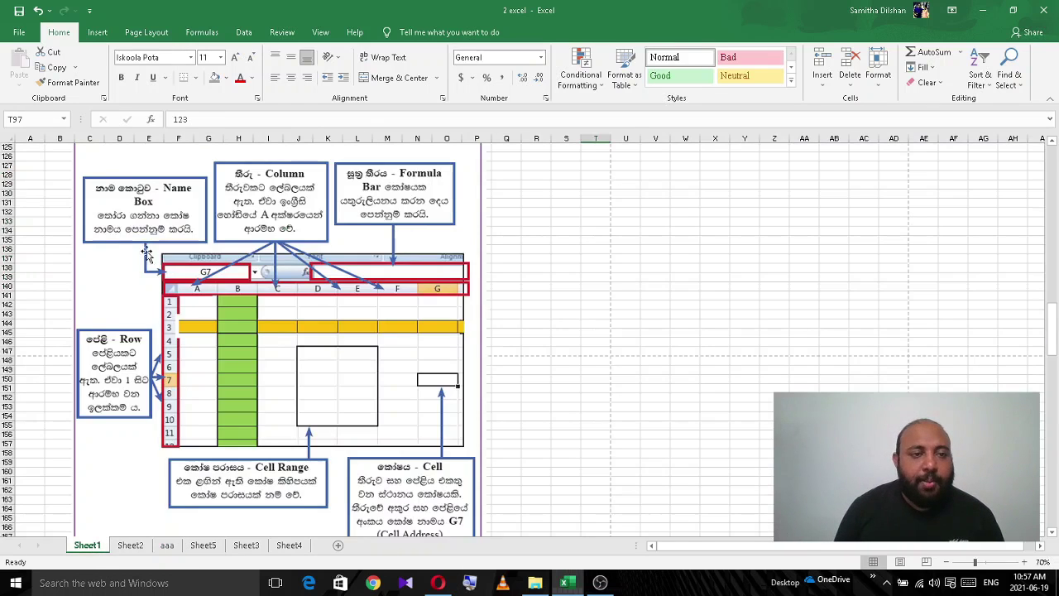
- Zoom in on the Sheet1 diagram, then add a new blank worksheet, Sheet7
scroll(253, 318, "up", 5)
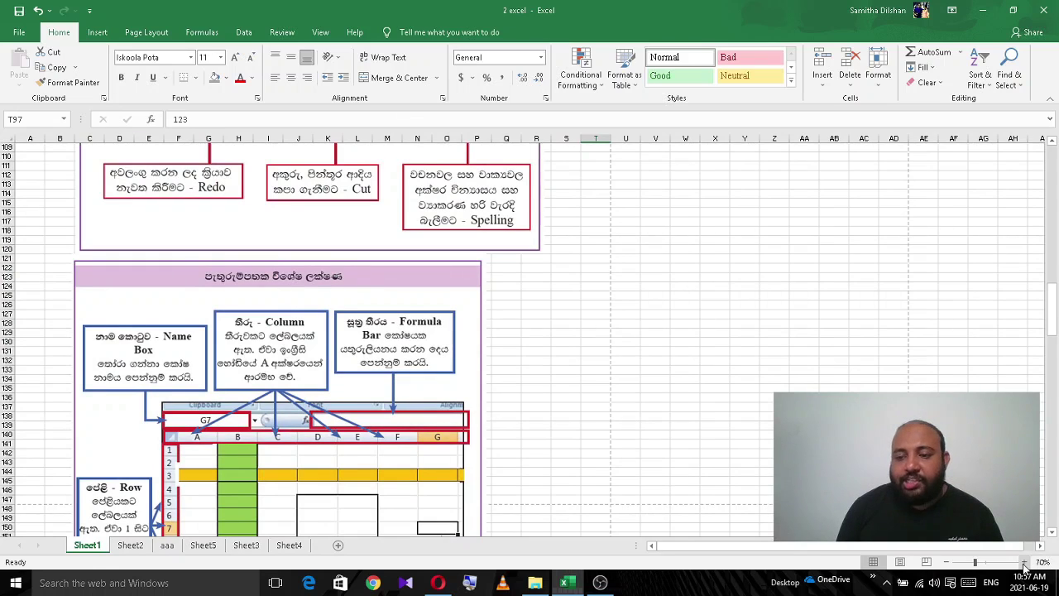
left_click(1024, 563)
left_click(1024, 563)
left_click(1024, 563)
left_click(1024, 562)
scroll(441, 346, "down", 4)
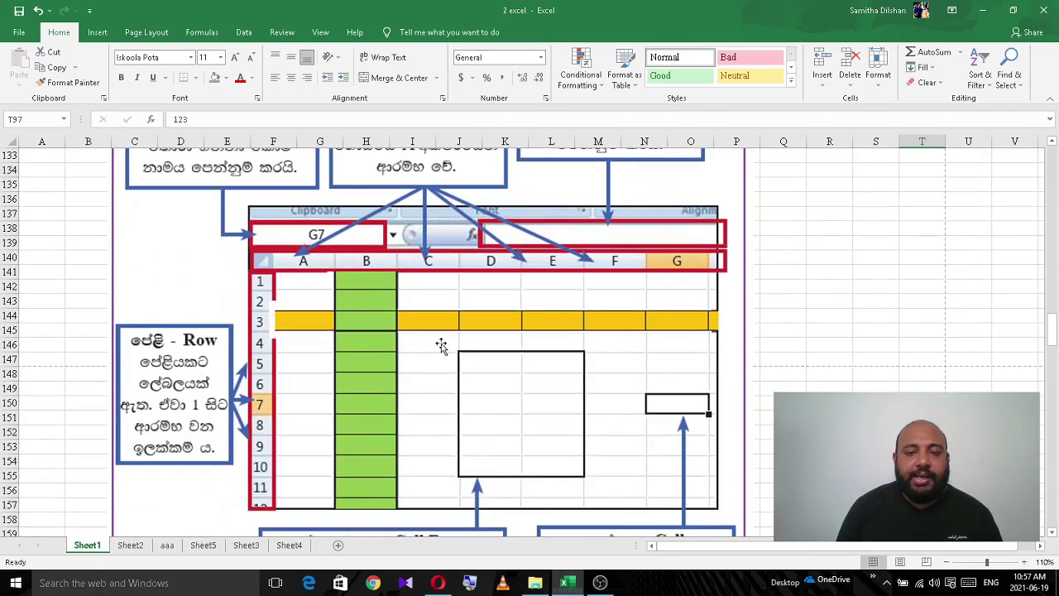
scroll(441, 346, "down", 7)
scroll(441, 346, "down", 7)
scroll(496, 339, "down", 2)
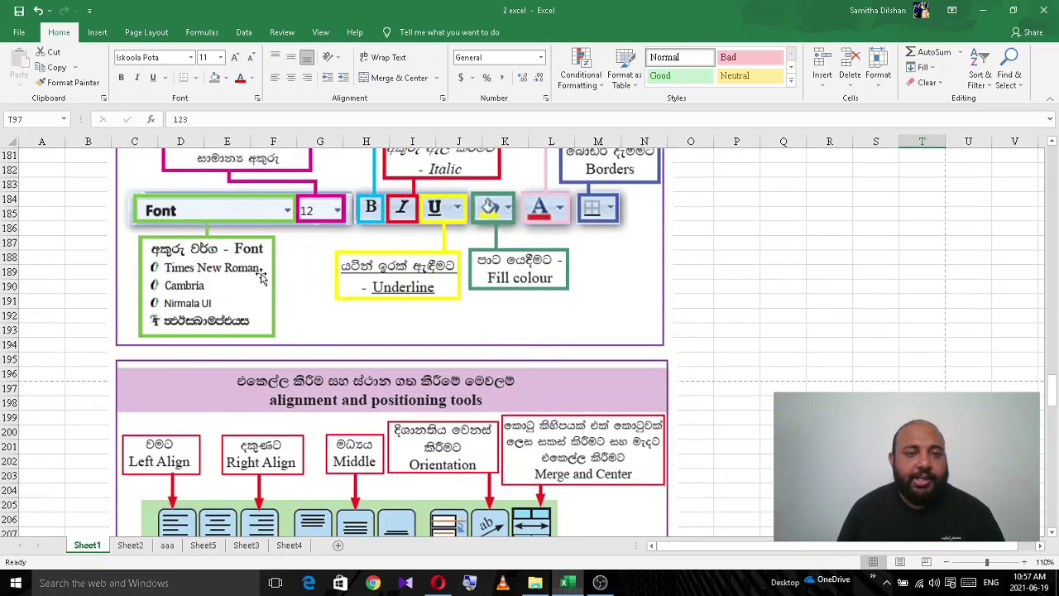
scroll(260, 278, "up", 5)
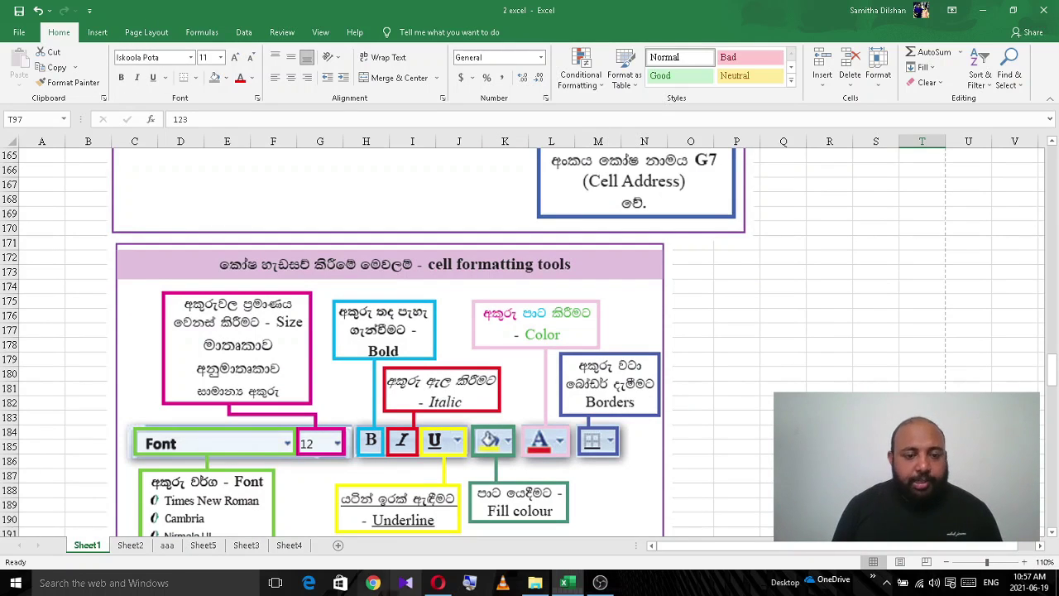
left_click(338, 545)
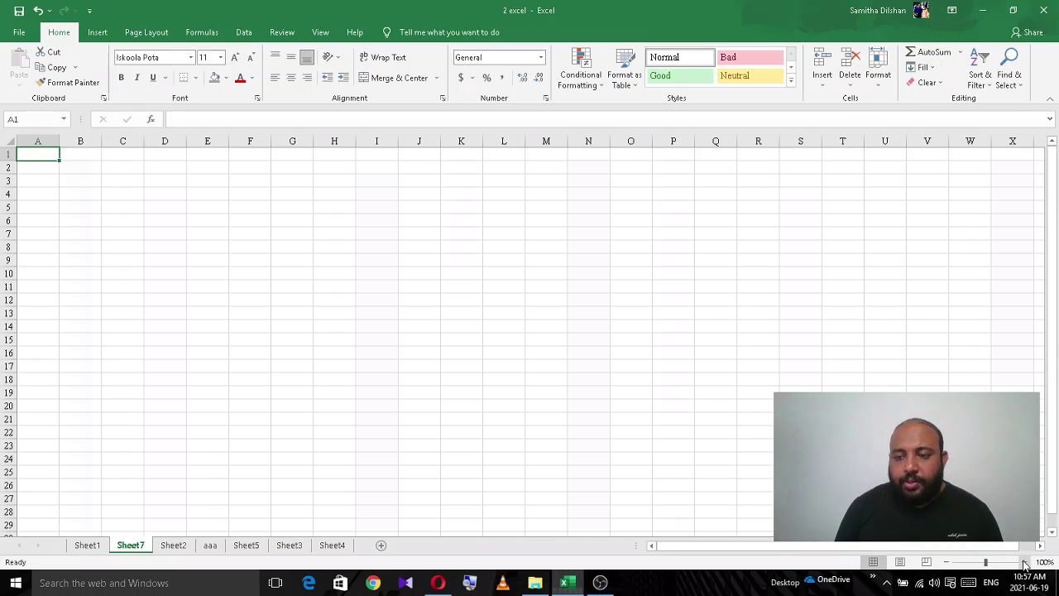
- Zoom in four levels on the blank Sheet7
left_click(1024, 562)
left_click(1024, 562)
left_click(1024, 562)
left_click(1024, 562)
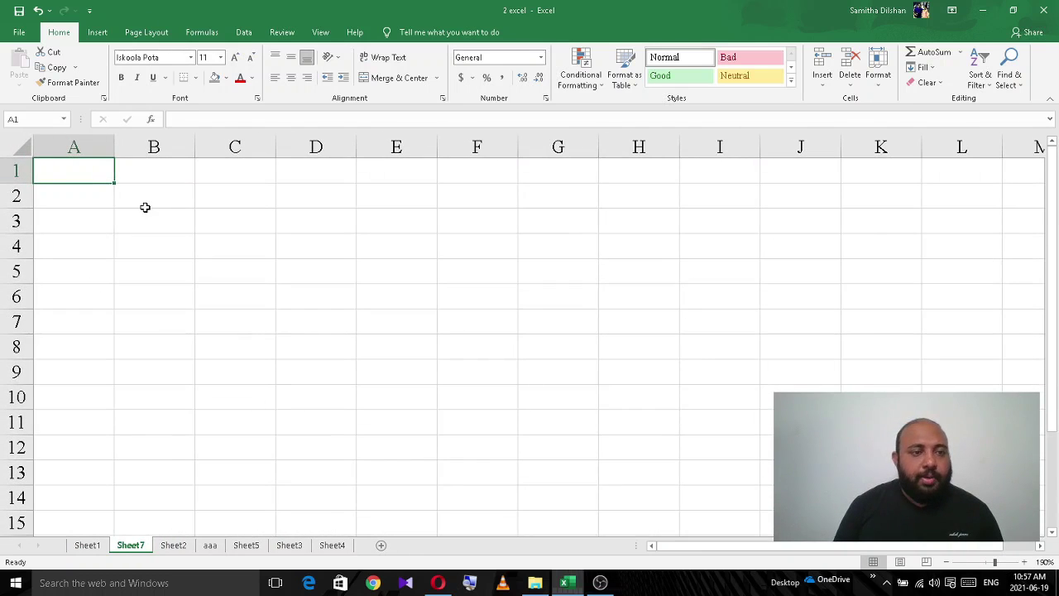
- Widen column B by dragging its header border, then select the whole column
left_click(142, 196)
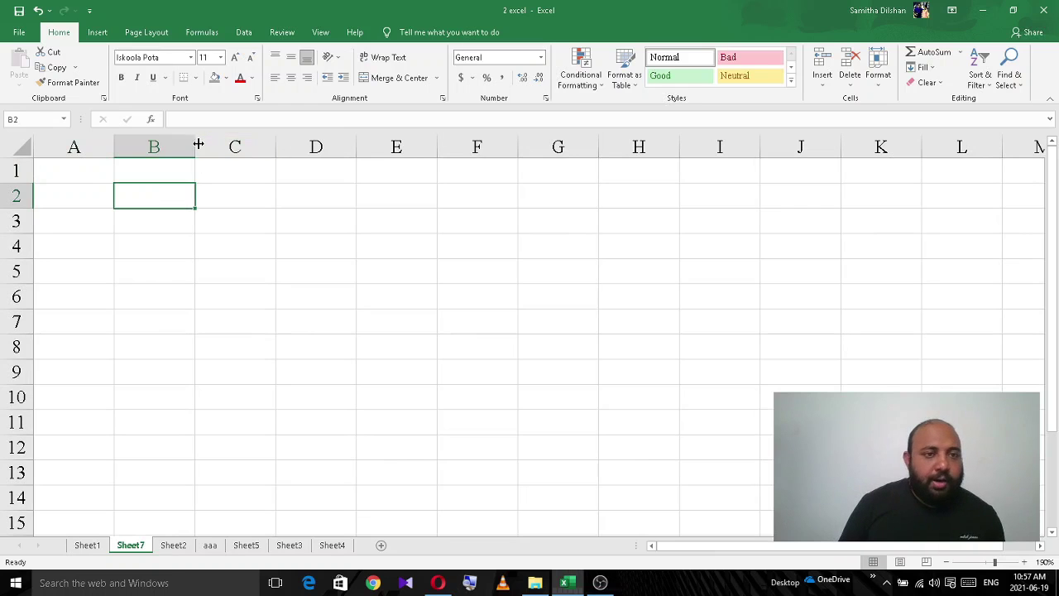
mouse_move(199, 147)
left_mouse_down()
mouse_move(279, 146)
mouse_move(265, 145)
left_mouse_up()
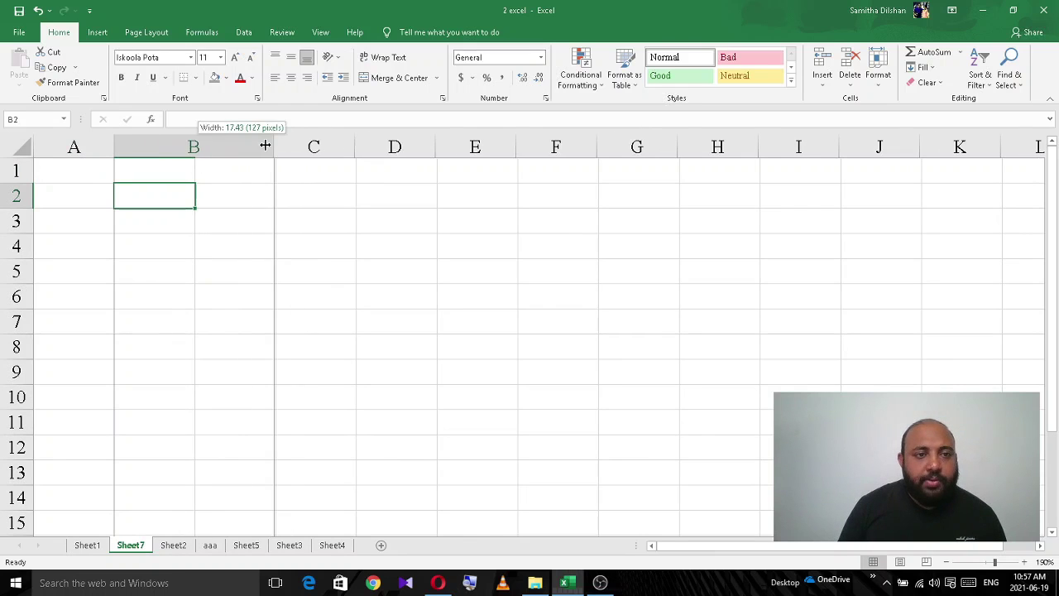
left_click_drag(201, 145, 281, 147)
left_click(239, 147)
- Enter the 'Name' heading in B1 and two people's full names in B2 and B3
left_click(158, 186)
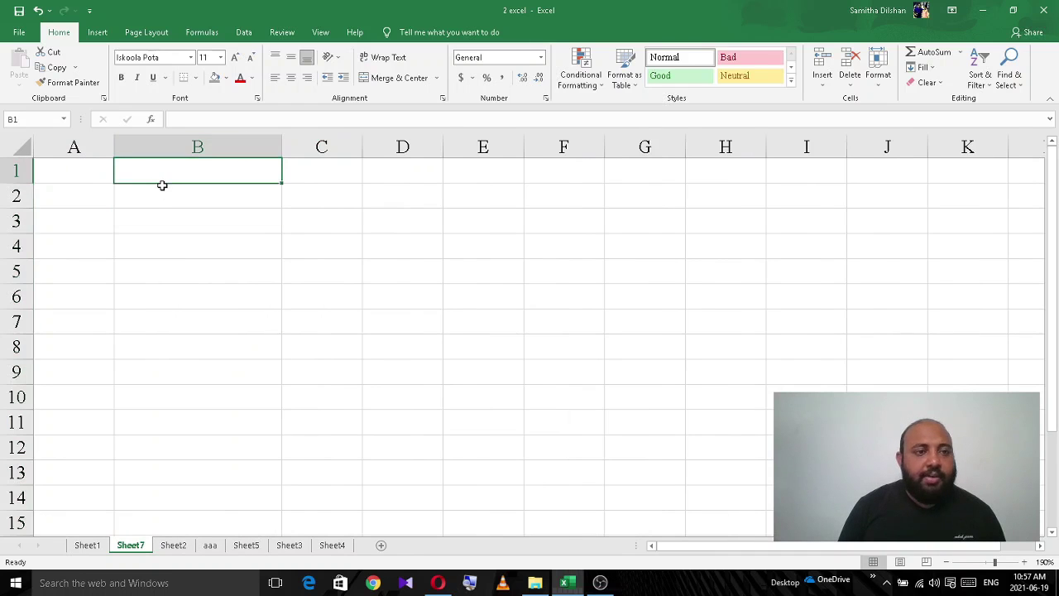
type("Name")
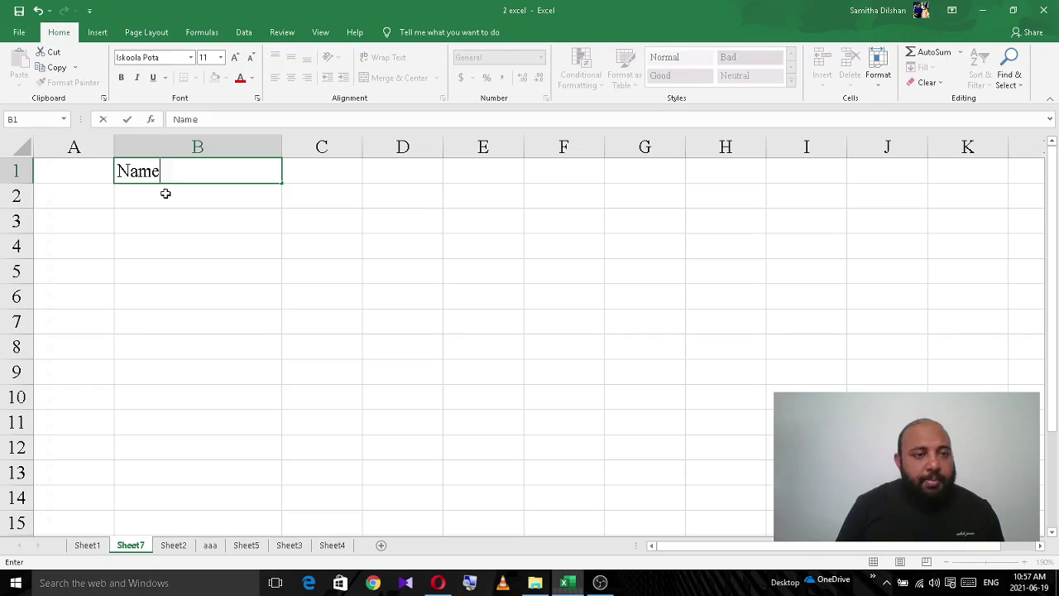
key("Return")
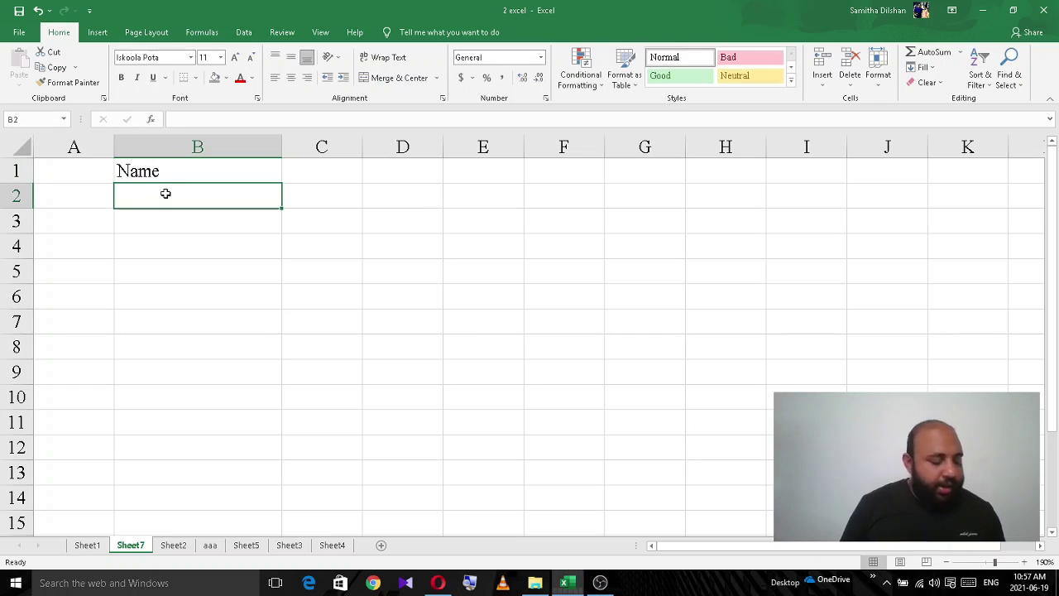
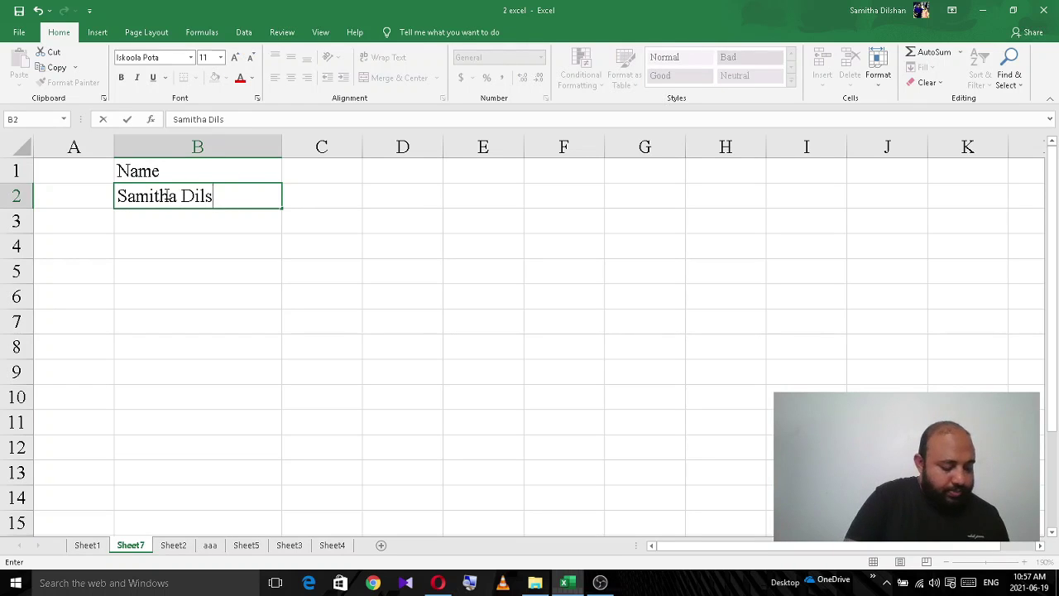
key("Return")
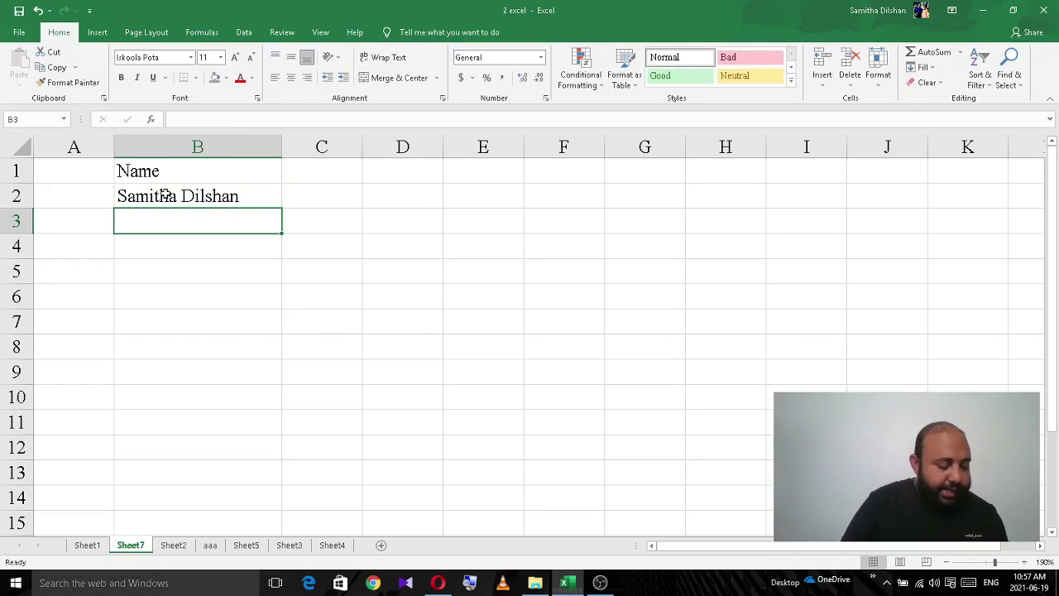
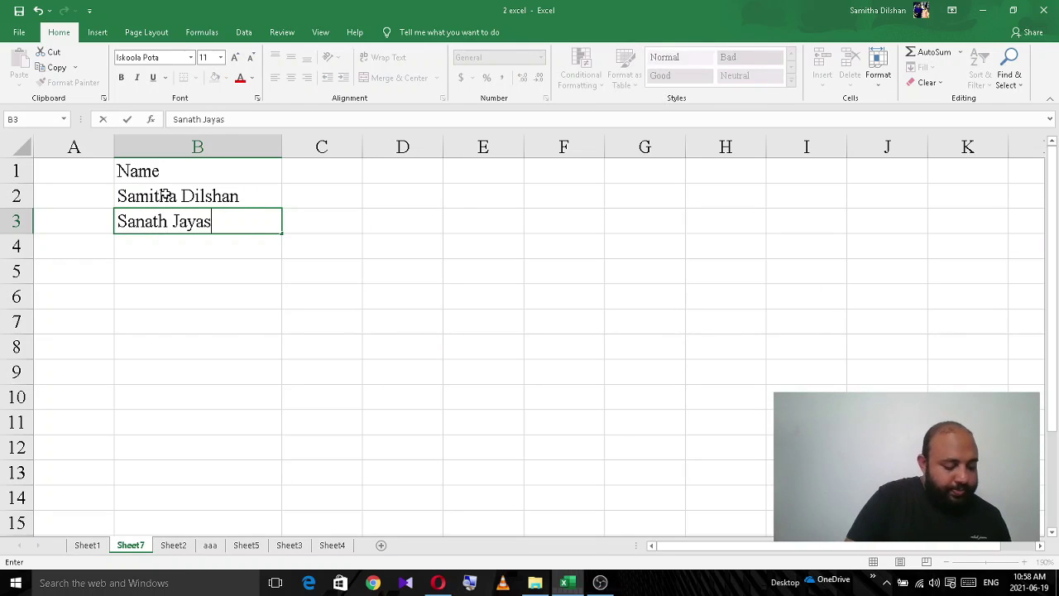
key("Return")
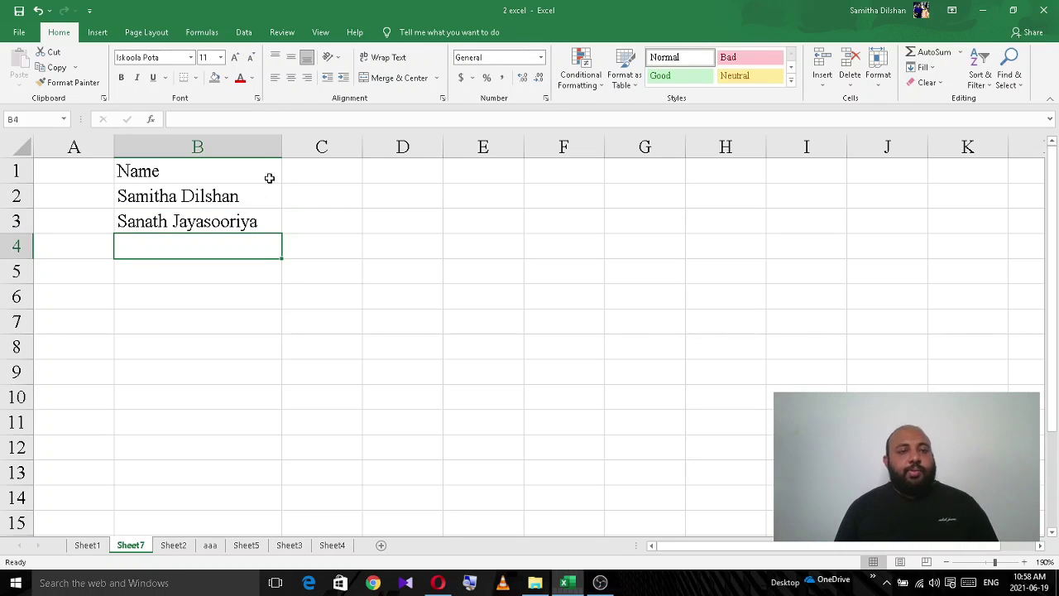
left_click(306, 166)
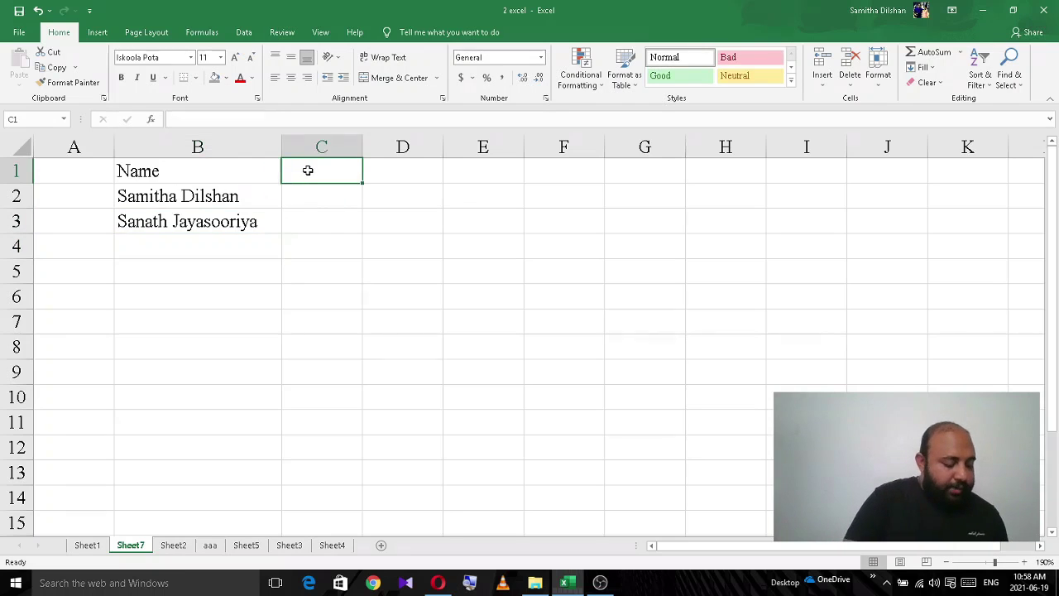
type("Telephone")
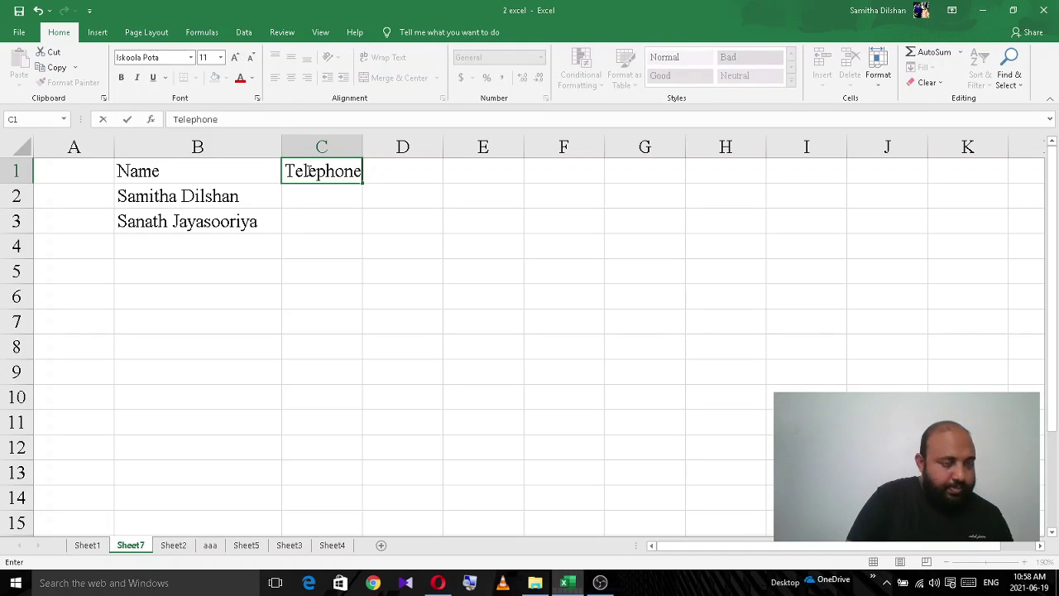
left_click(313, 192)
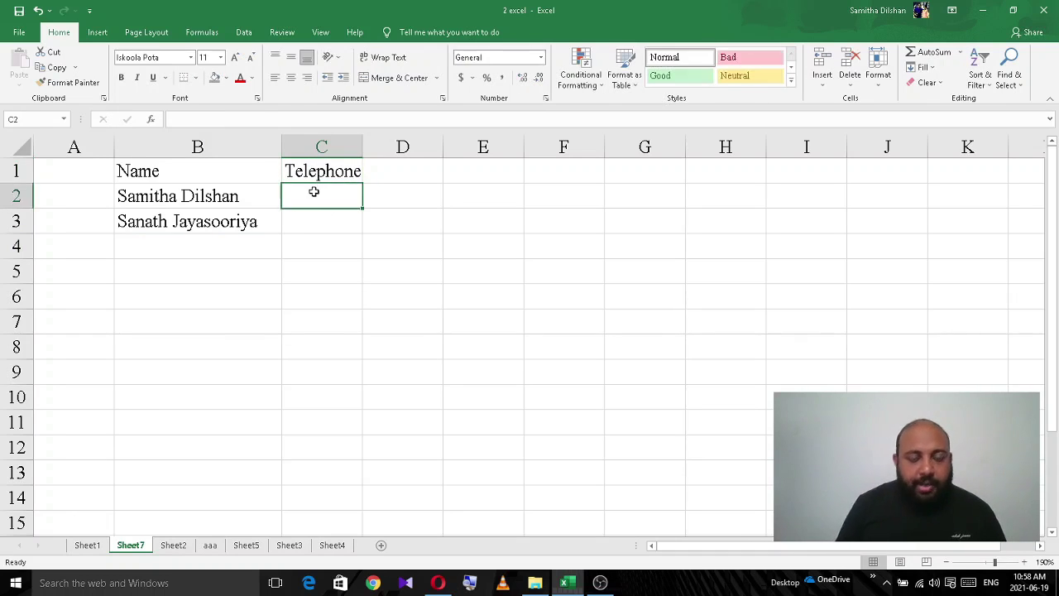
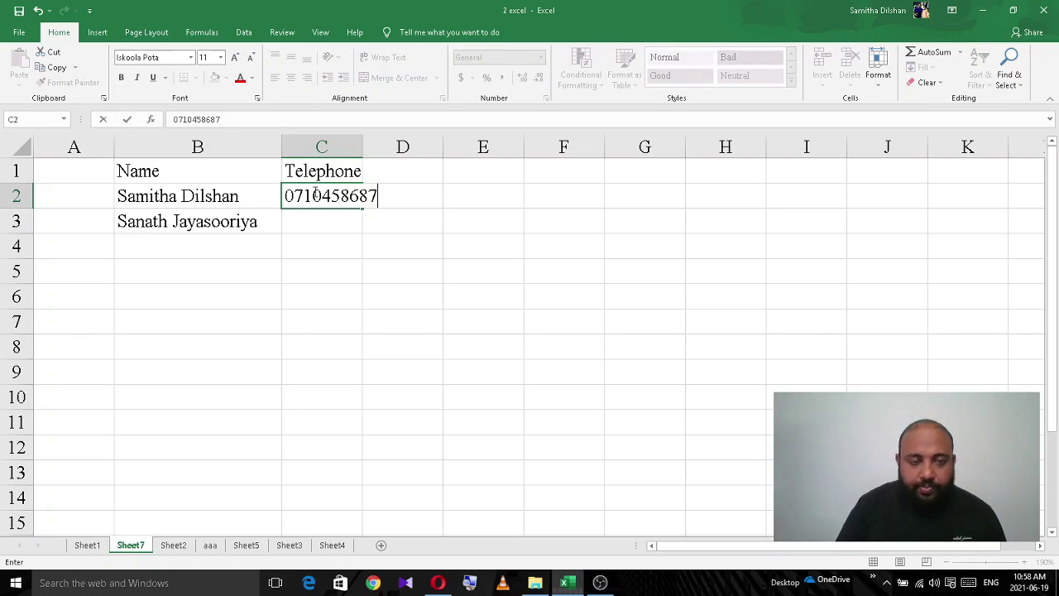
key("Return")
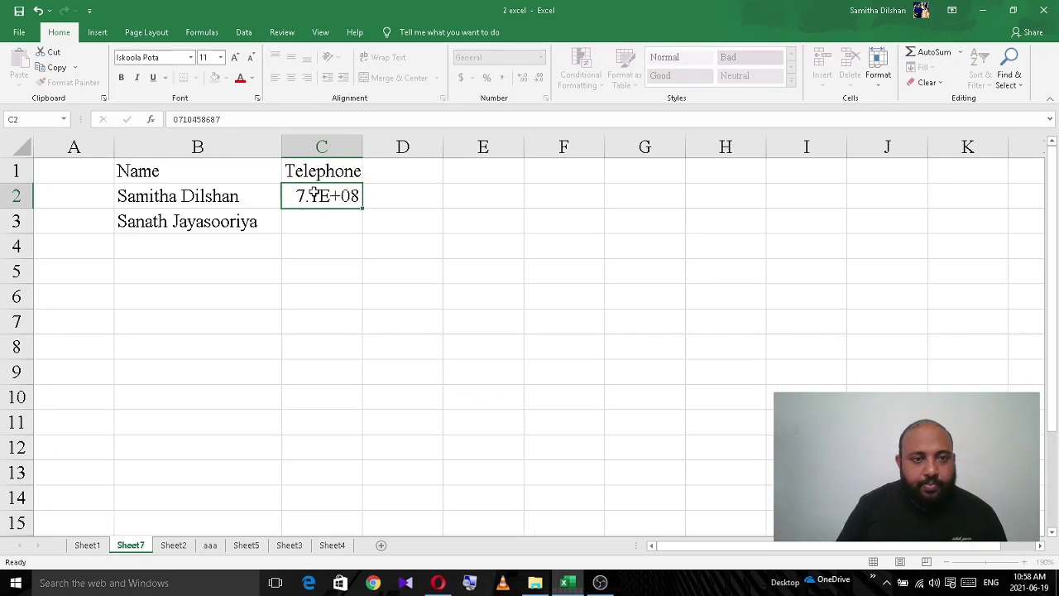
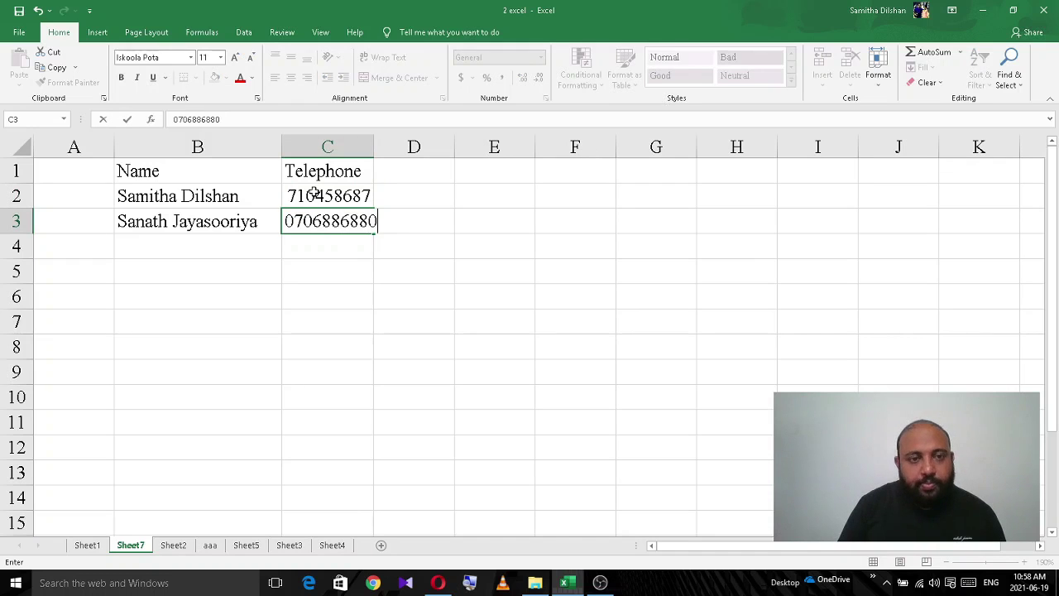
key("Return")
- Widen column C so the telephone numbers fit
left_click(411, 417)
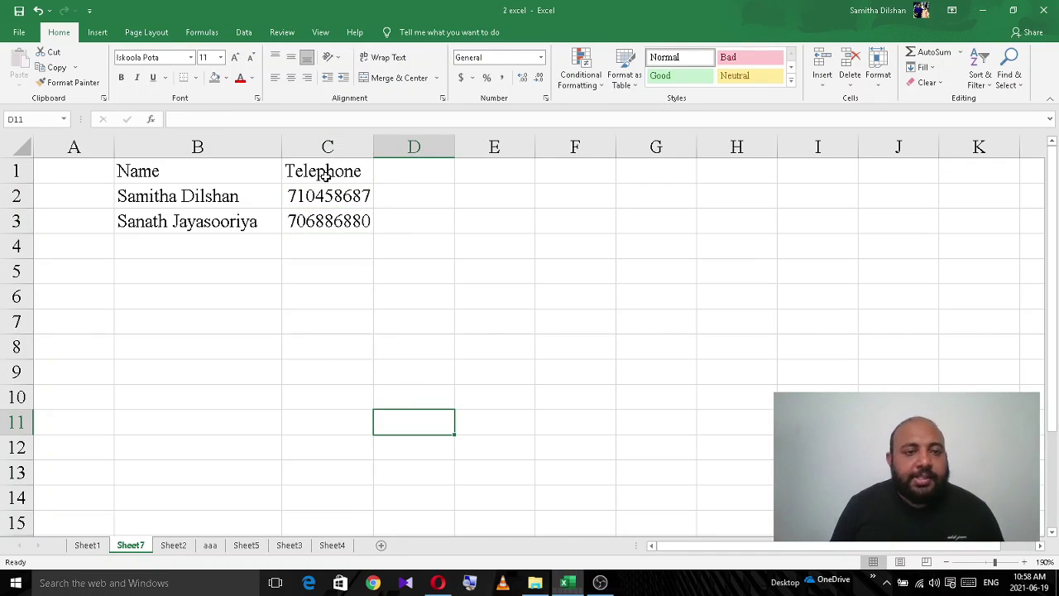
left_click(326, 175)
left_click_drag(375, 147, 402, 147)
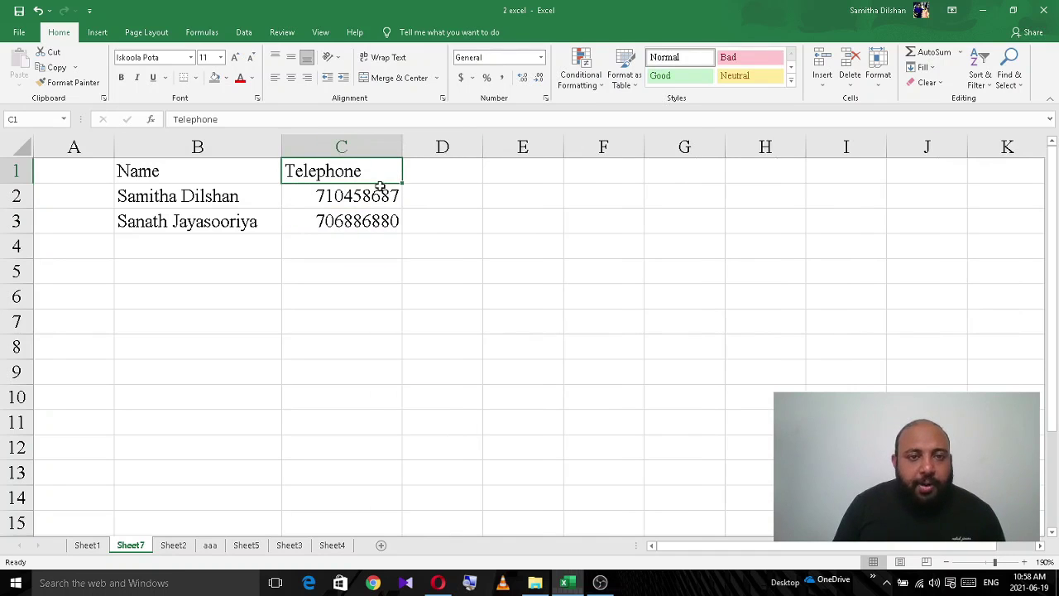
left_click(424, 228)
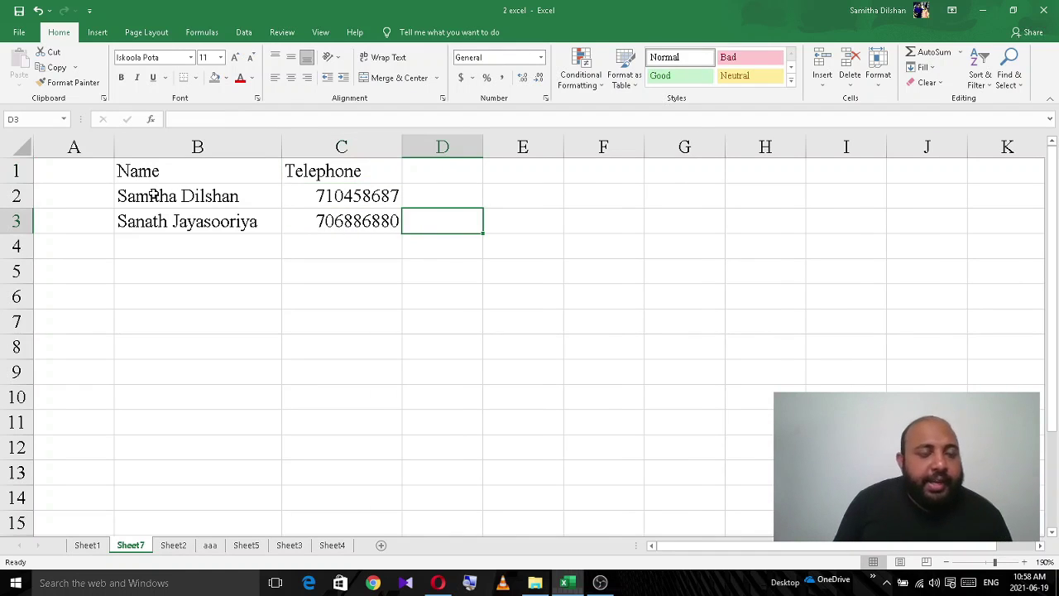
- Try top, middle, bottom, centre and right alignment on B2:B3, ending left-aligned
left_click_drag(120, 195, 190, 220)
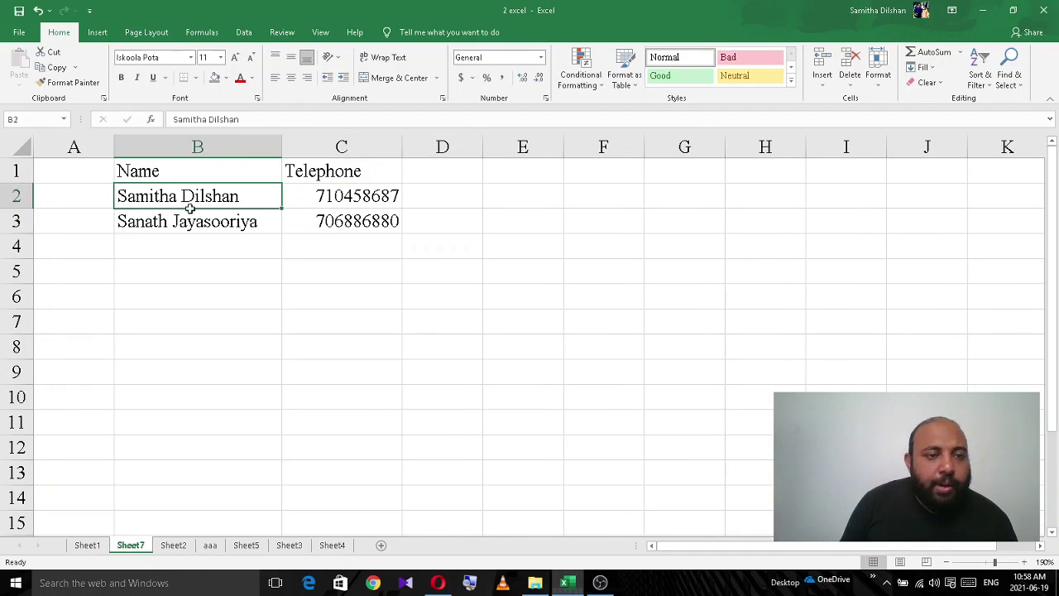
left_click(276, 64)
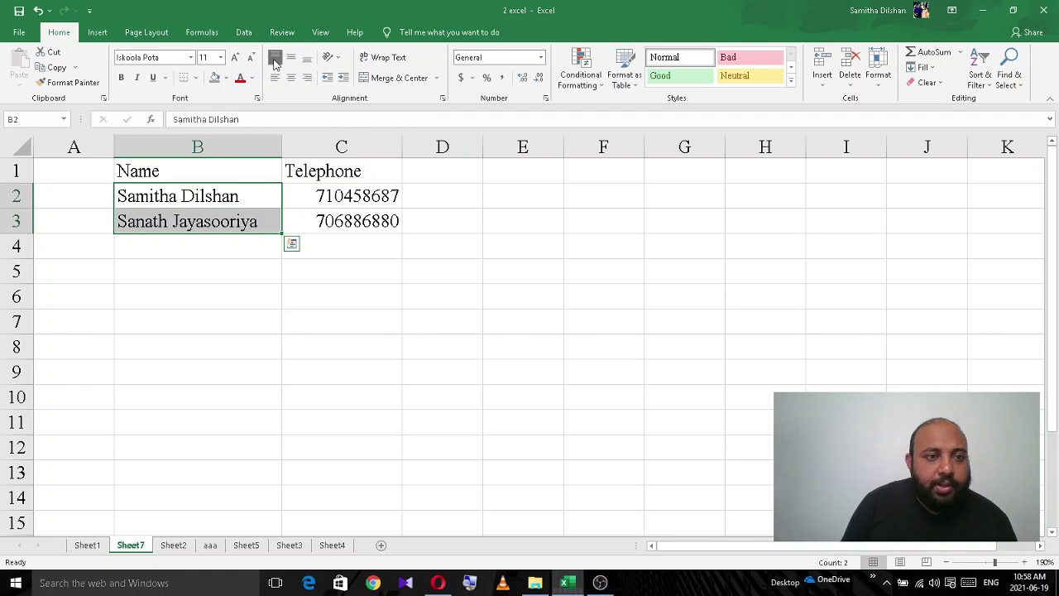
left_click(289, 62)
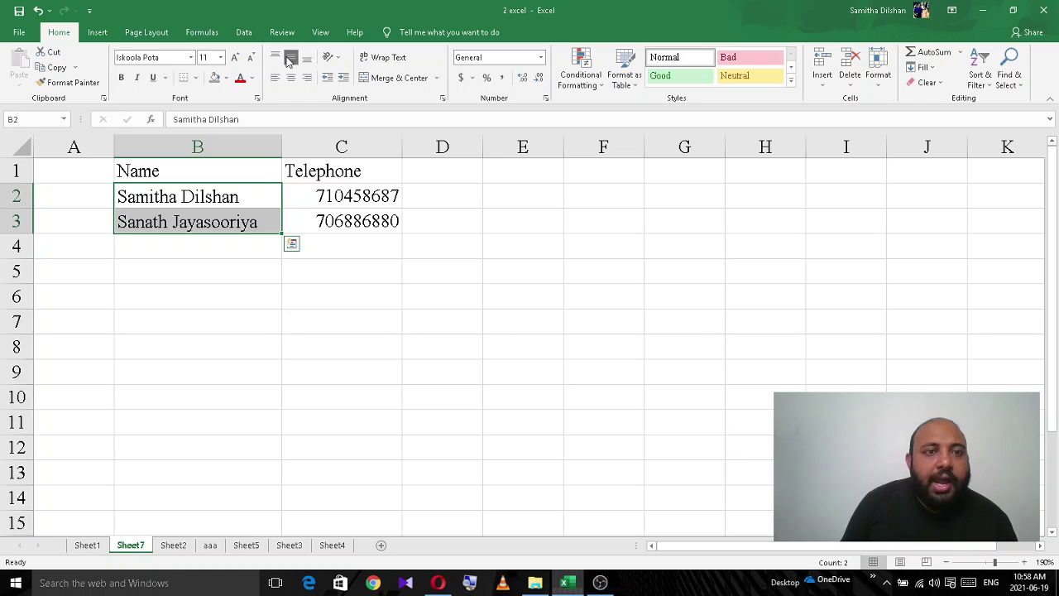
left_click(306, 62)
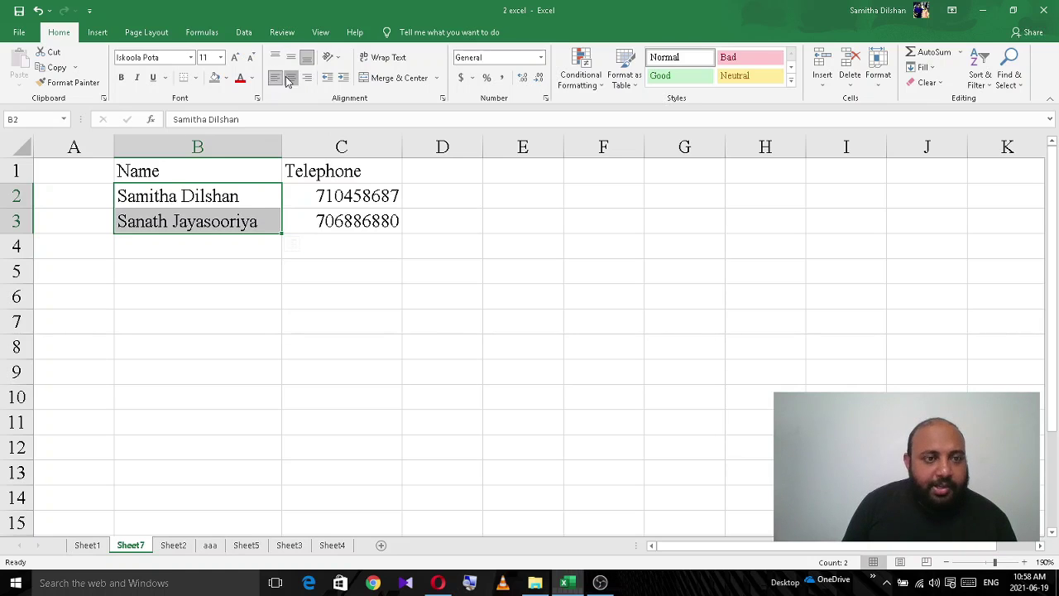
left_click(290, 78)
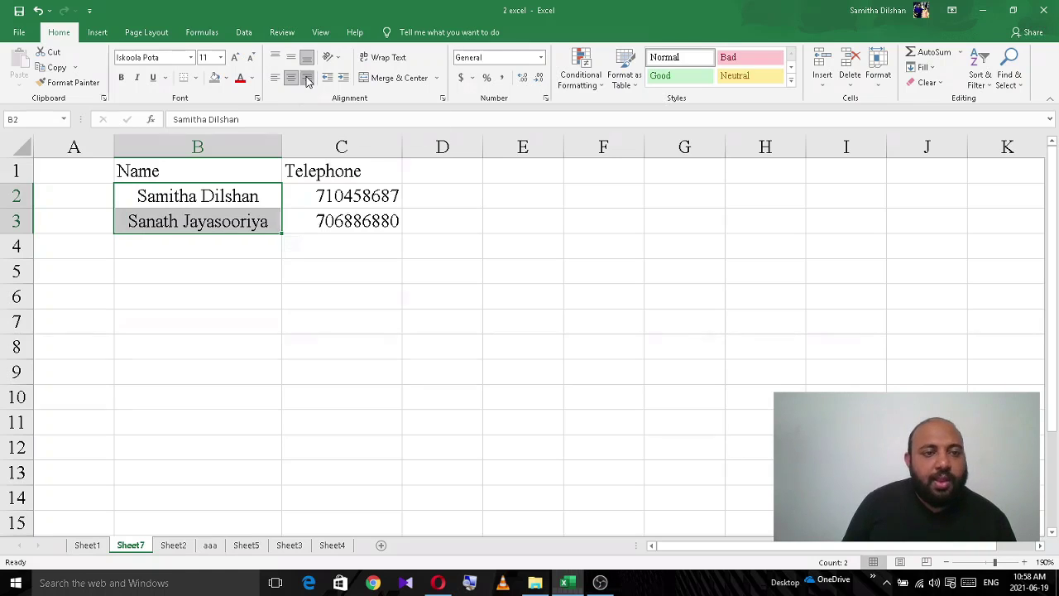
left_click(307, 78)
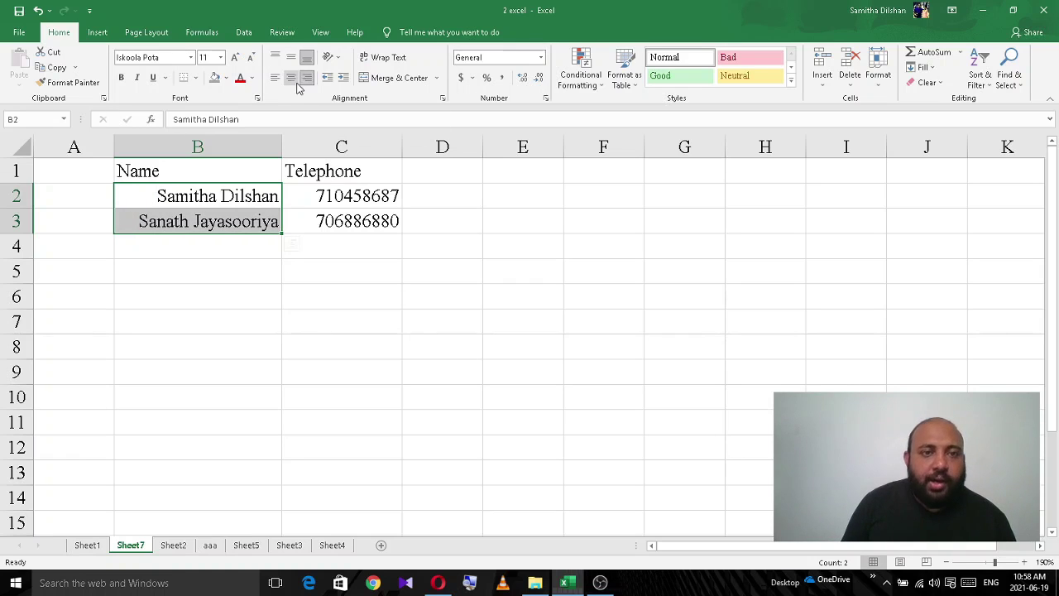
left_click(275, 78)
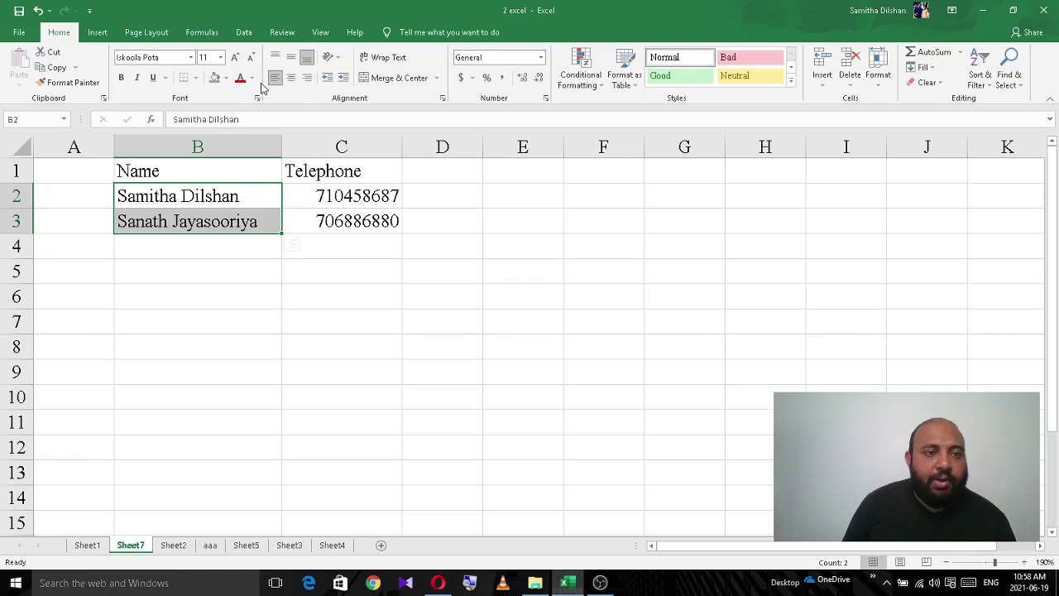
left_click(192, 57)
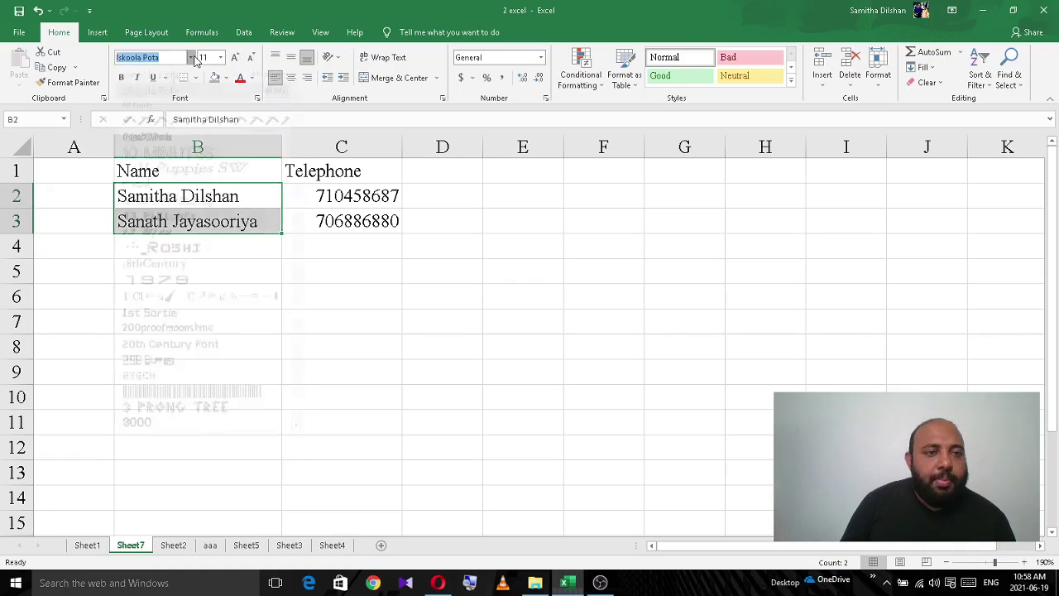
- Widen column A substantially and set the names in B2:B3 to Avenir Next LT Pro
left_click(193, 58)
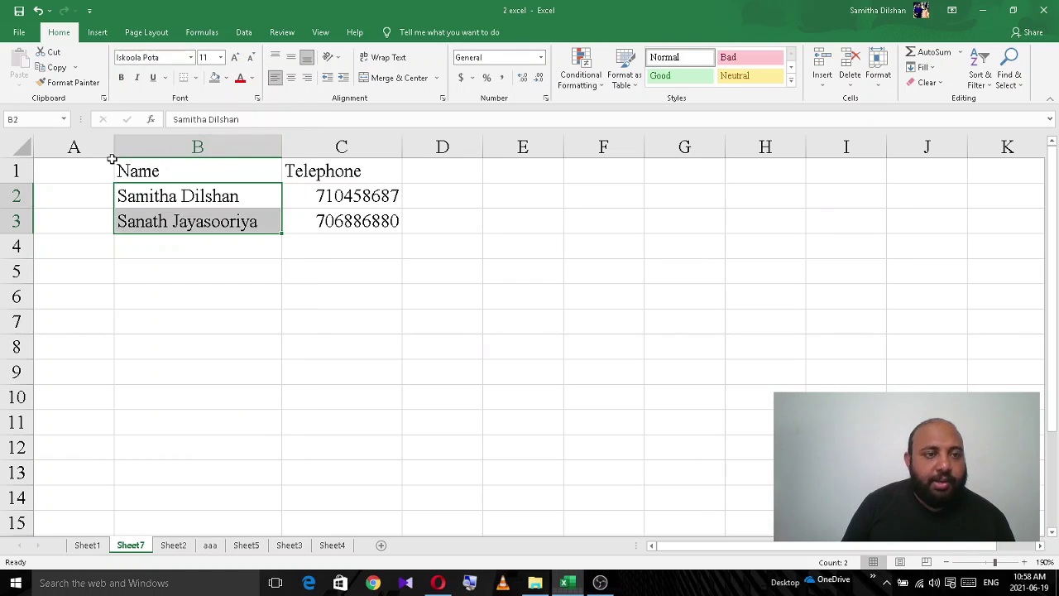
left_click_drag(115, 151, 336, 149)
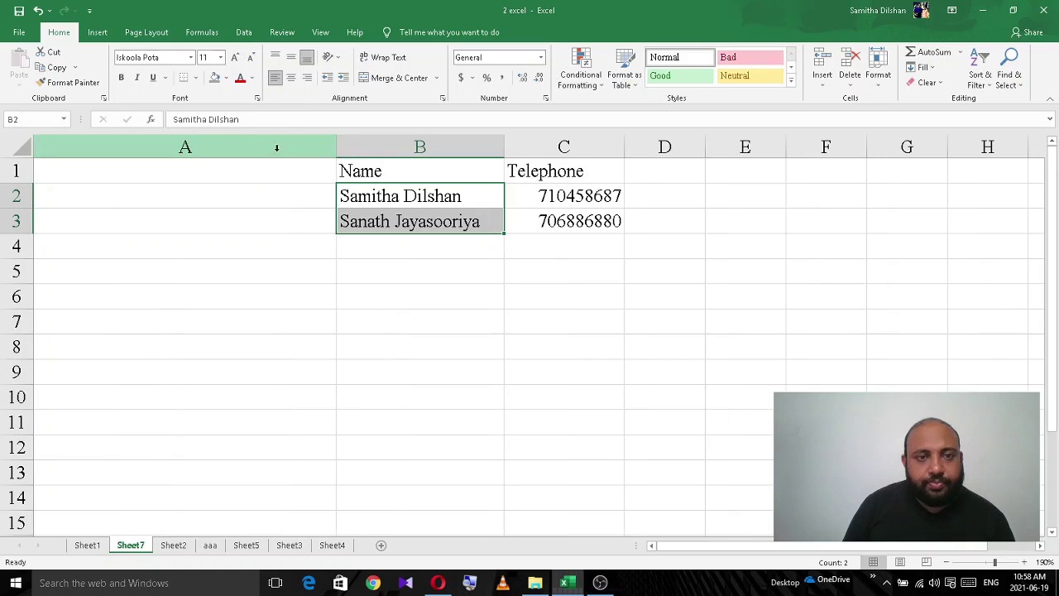
left_click(190, 59)
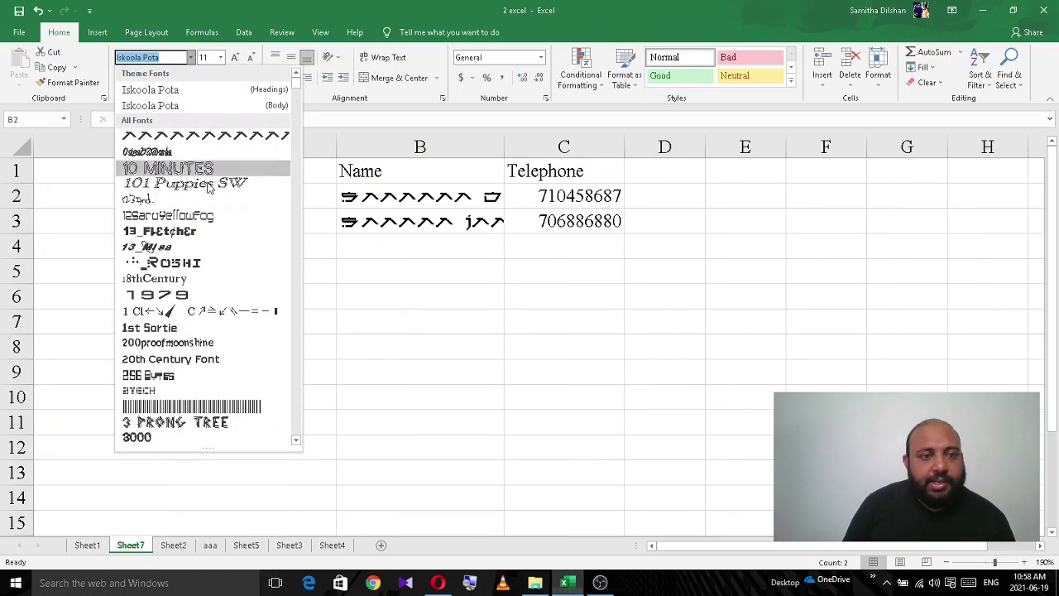
scroll(166, 372, "down", 10)
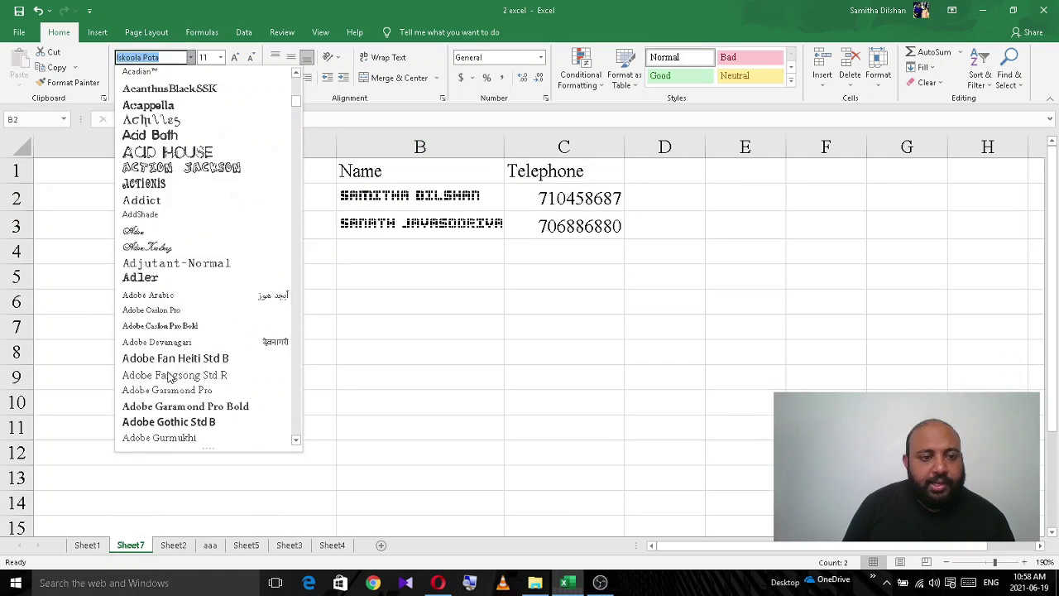
scroll(165, 364, "down", 5)
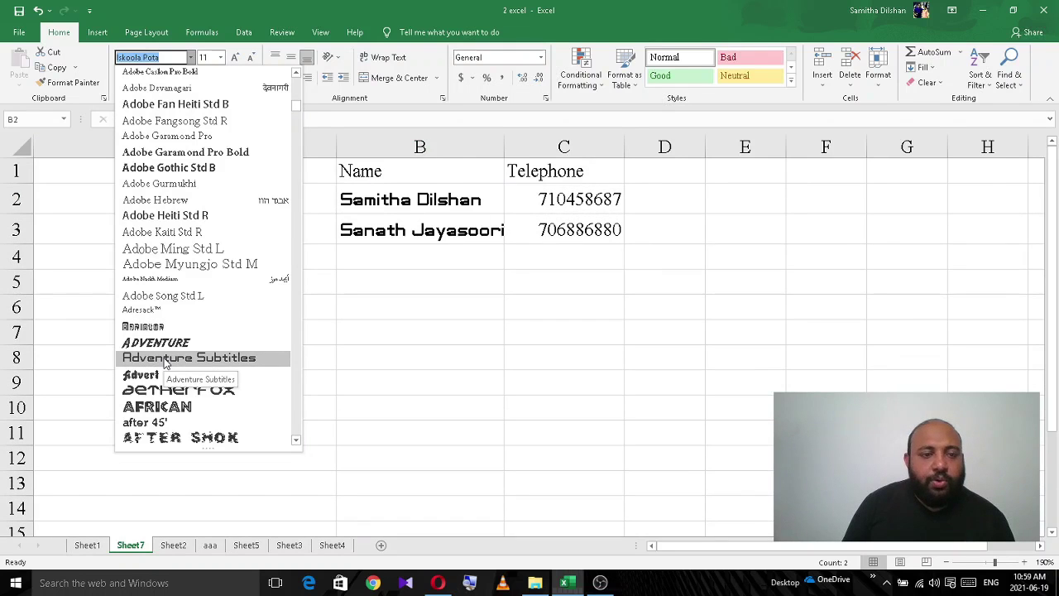
scroll(165, 363, "down", 5)
scroll(164, 362, "down", 5)
scroll(165, 363, "down", 5)
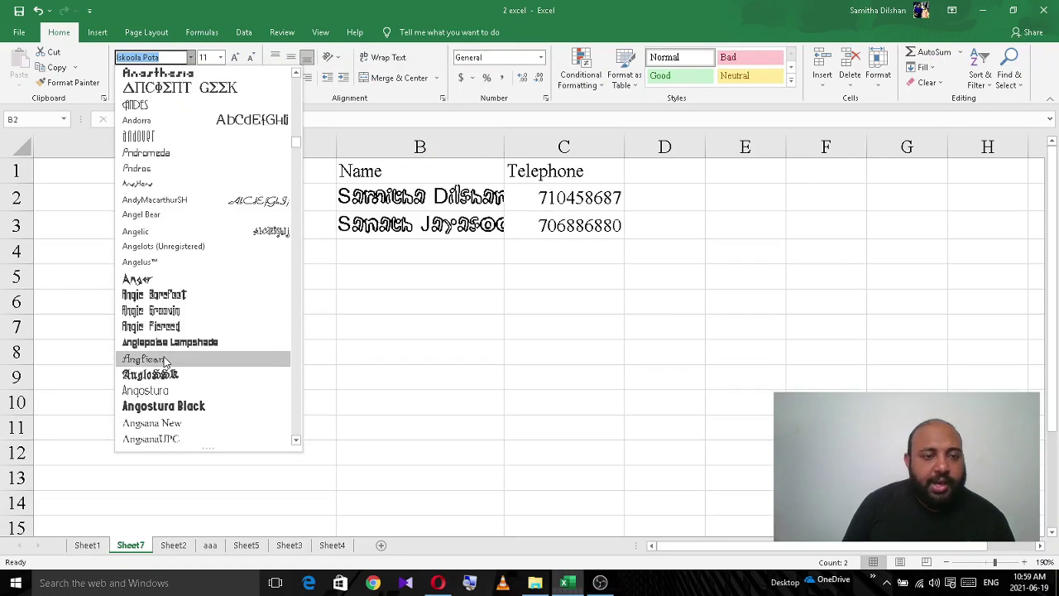
scroll(164, 363, "down", 5)
scroll(165, 364, "down", 5)
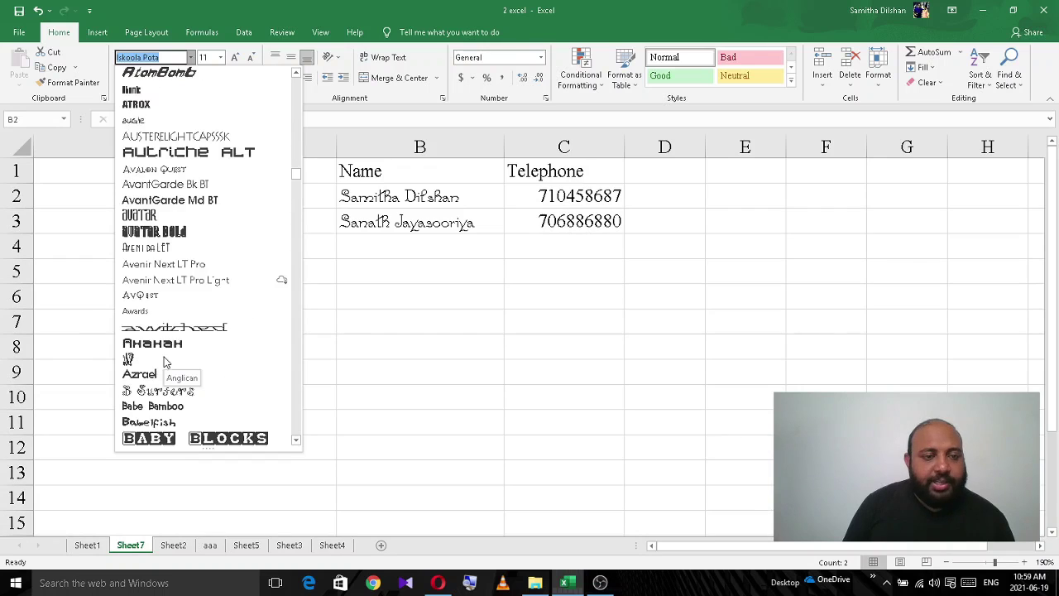
left_click(170, 265)
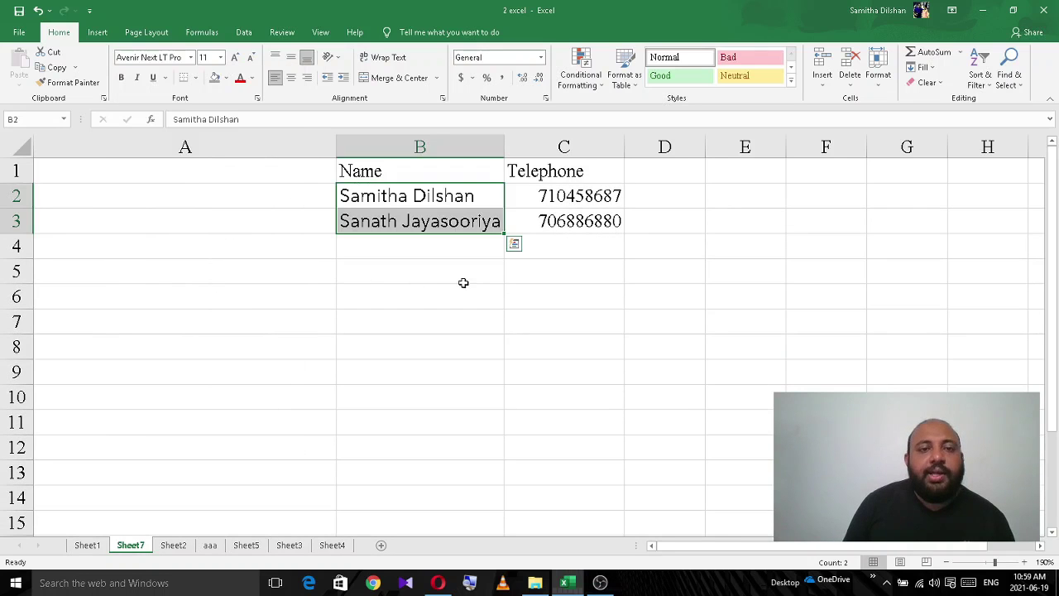
- Make the names in B2:B3 italic (not bold) and underline the Name heading in B1
left_click(123, 78)
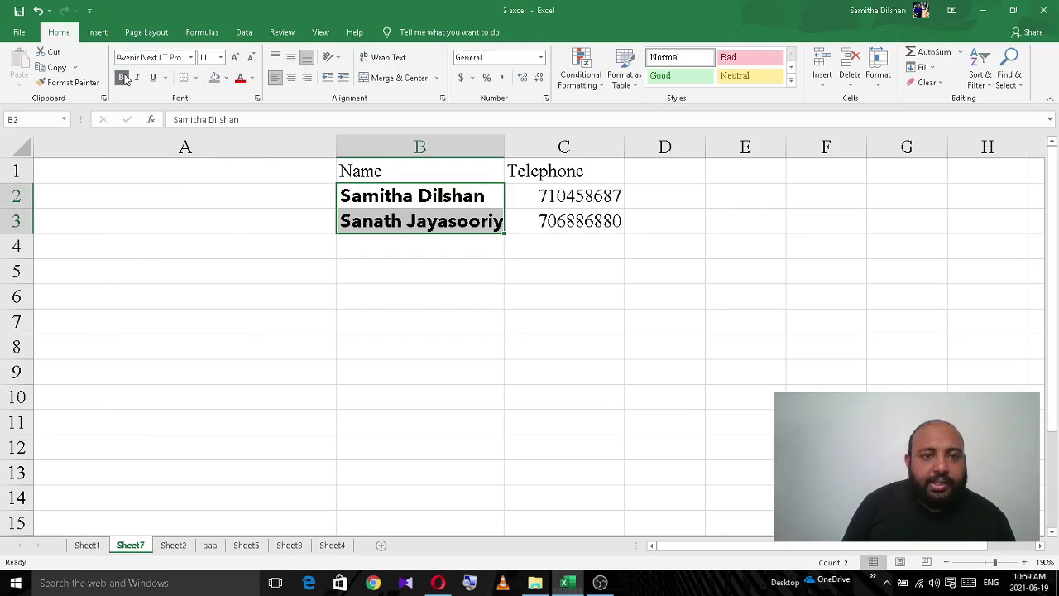
left_click(138, 77)
left_click(121, 78)
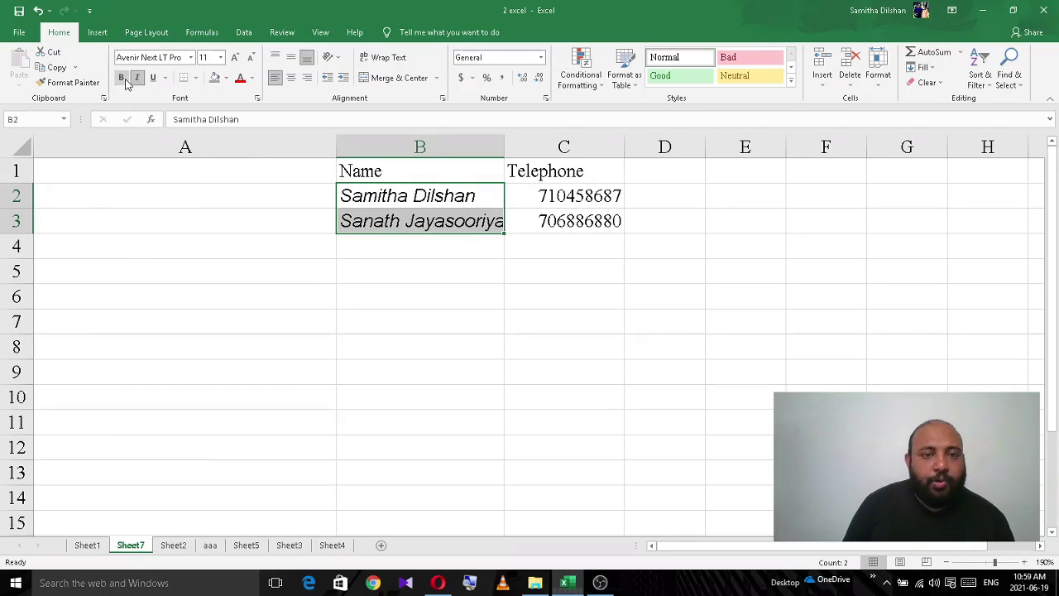
left_click(370, 170)
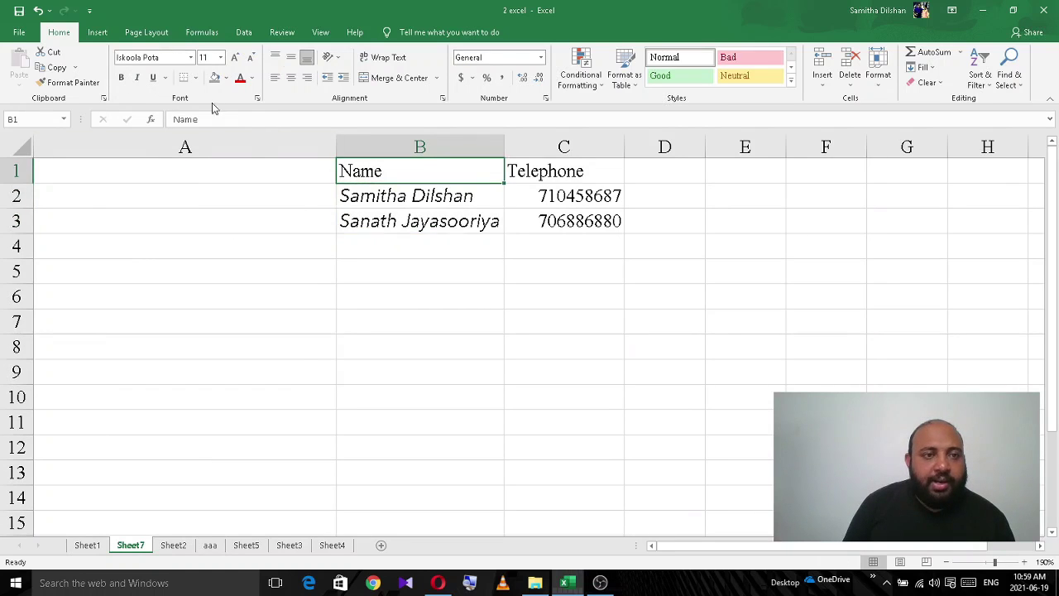
left_click(154, 79)
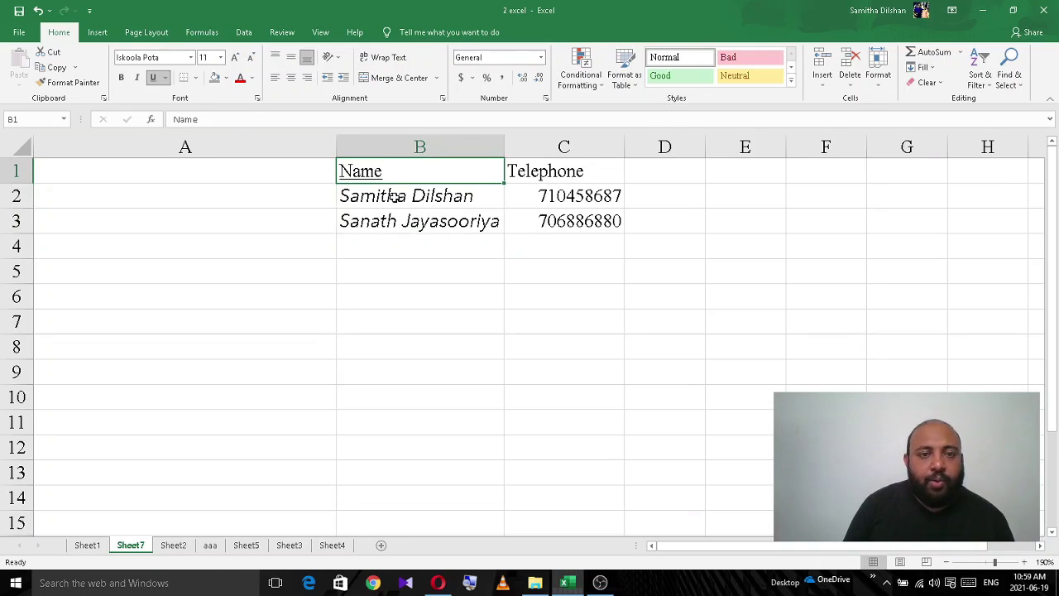
- Colour the names green and give telephone cell C2 a grey fill
left_click_drag(395, 196, 355, 220)
left_click(251, 78)
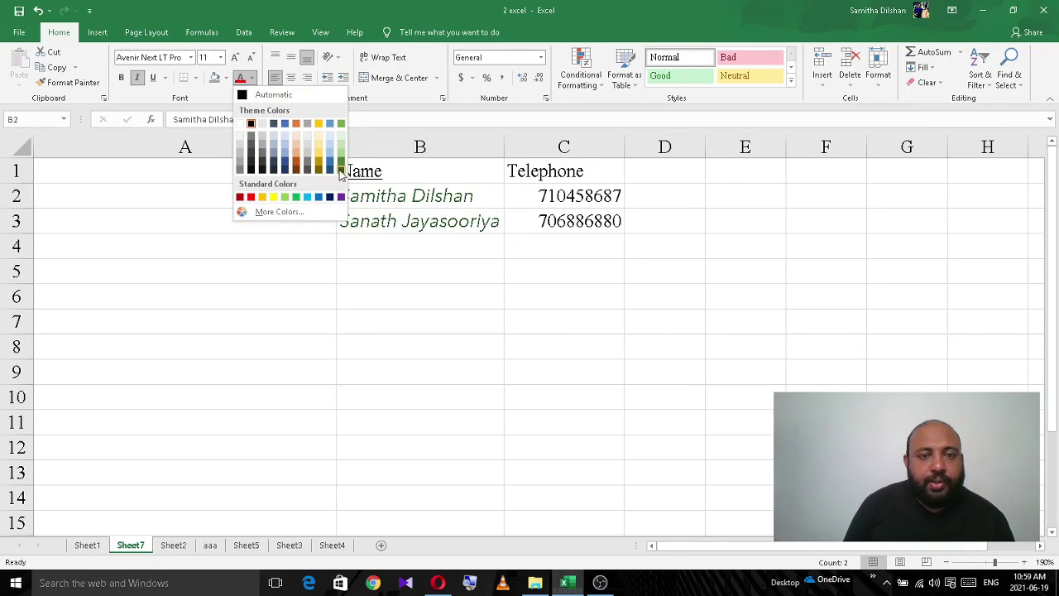
left_click(340, 170)
left_click(407, 273)
left_click(520, 197)
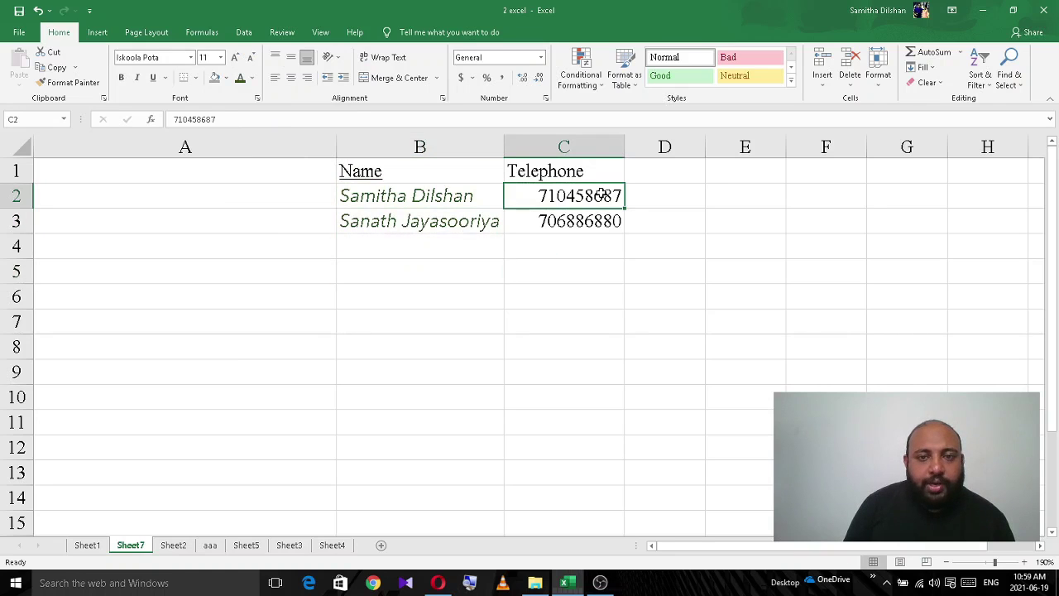
left_click(214, 81)
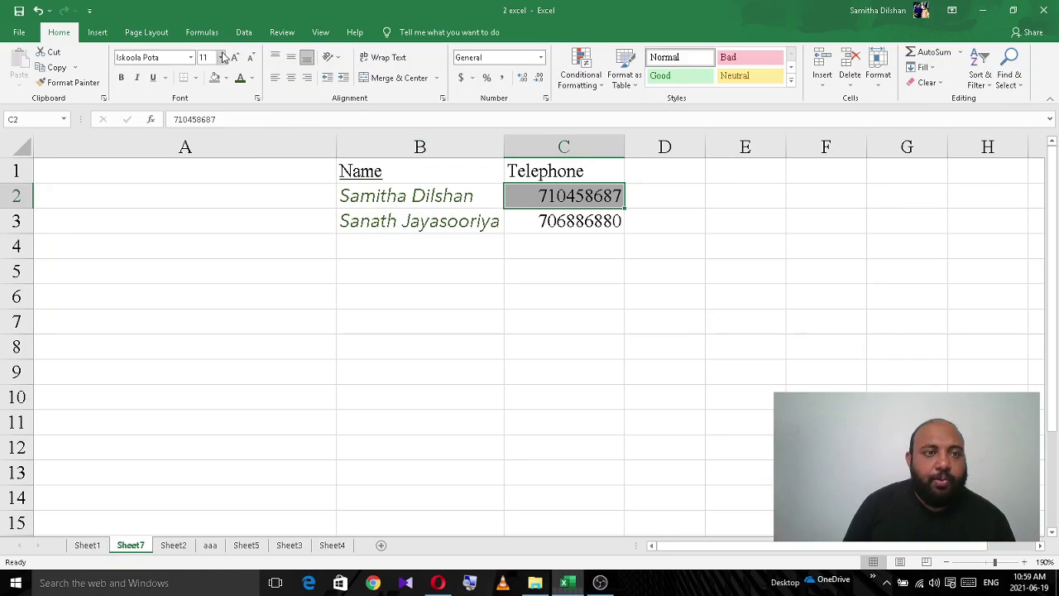
left_click(220, 57)
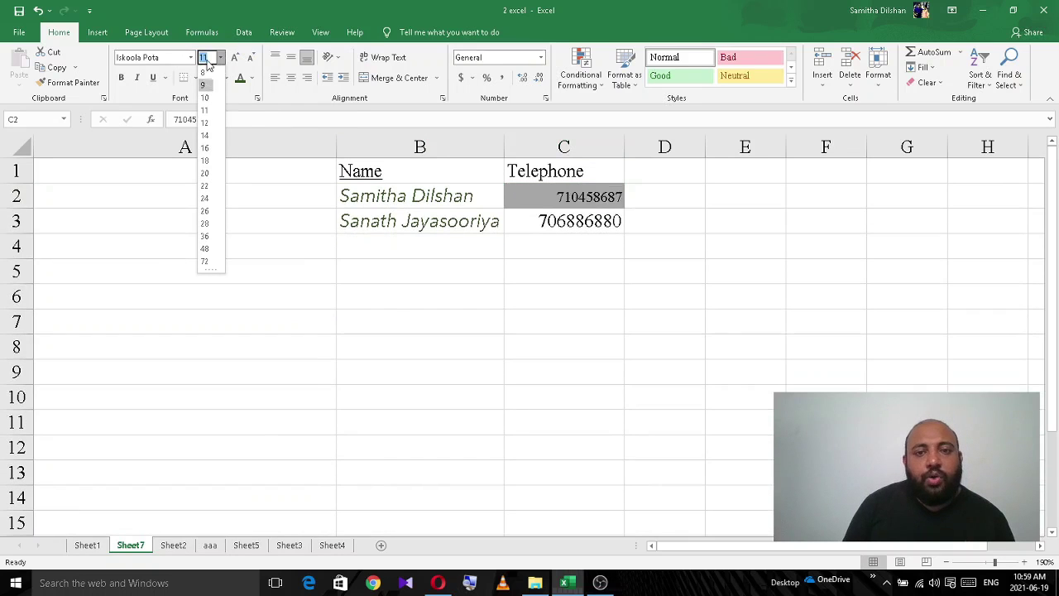
left_click(354, 285)
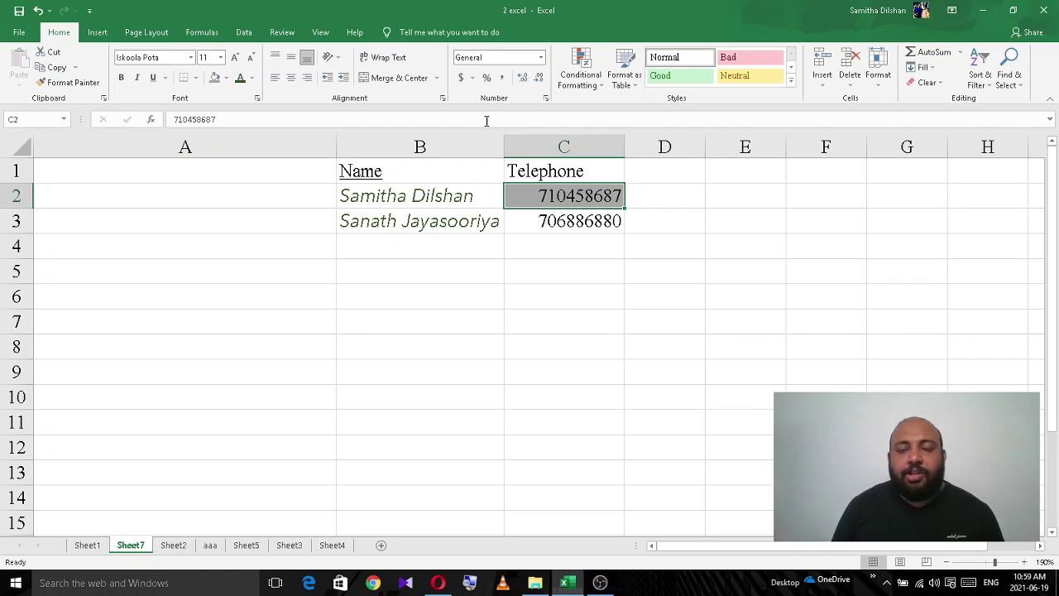
left_click(752, 176)
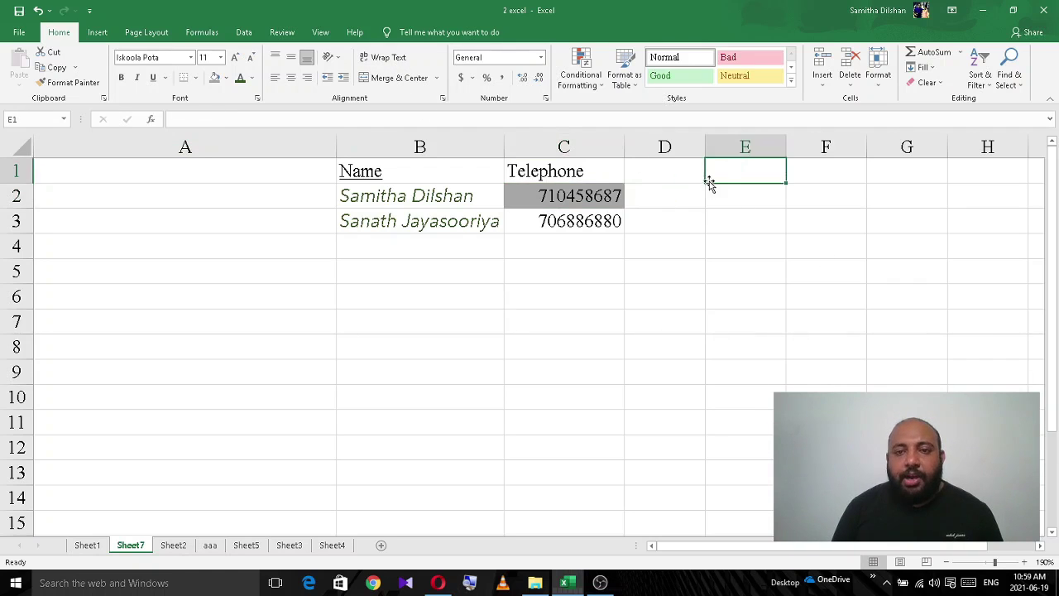
- Type 'Subjects' in D1 and Maths, Sinhala, ICT across D2:F2
left_click(668, 170)
left_click_drag(666, 170, 719, 171)
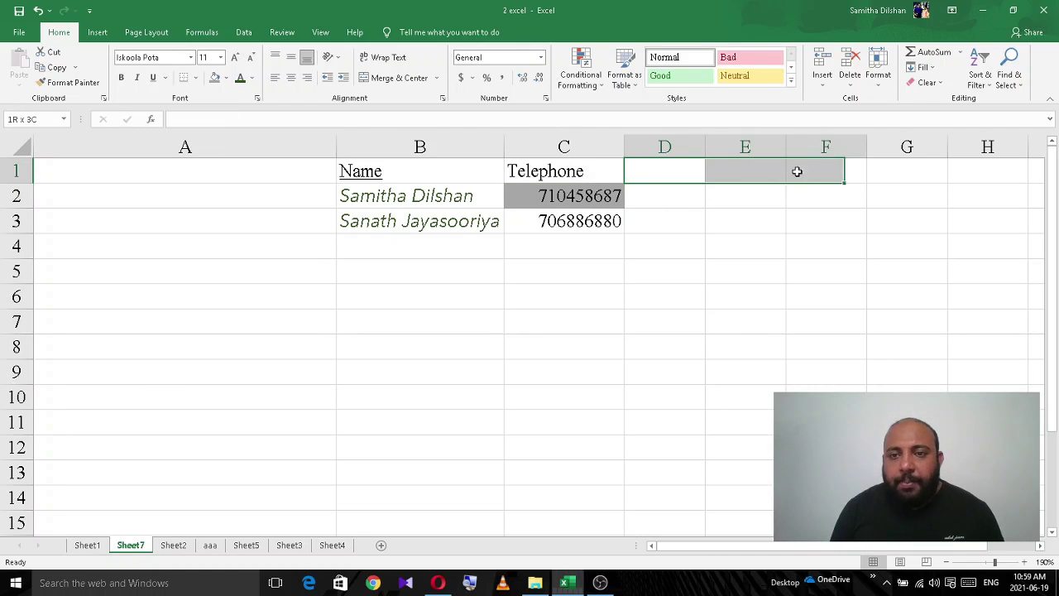
left_click(734, 175)
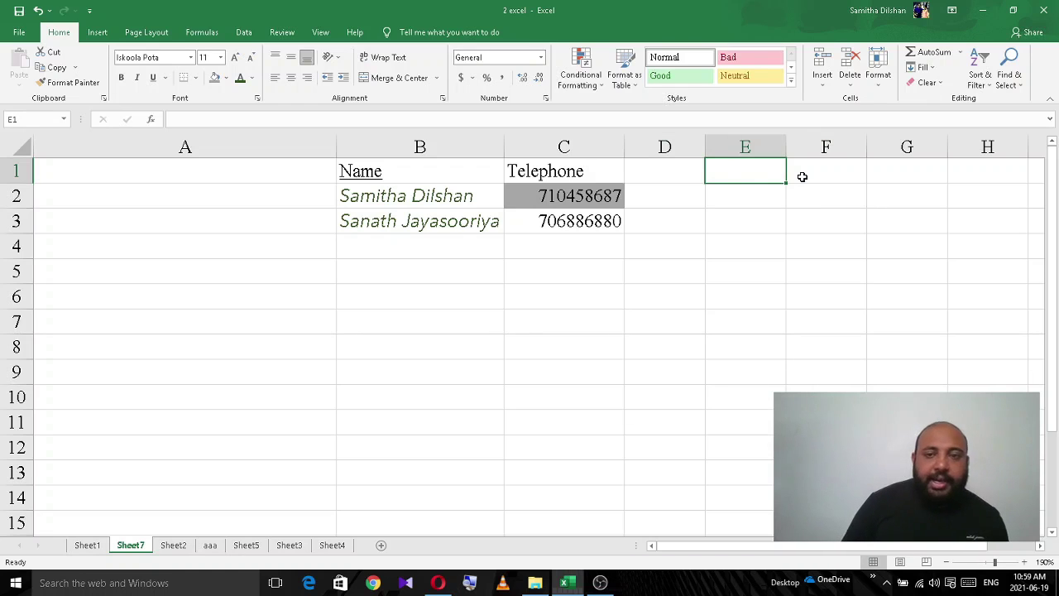
left_click(675, 167)
type("S")
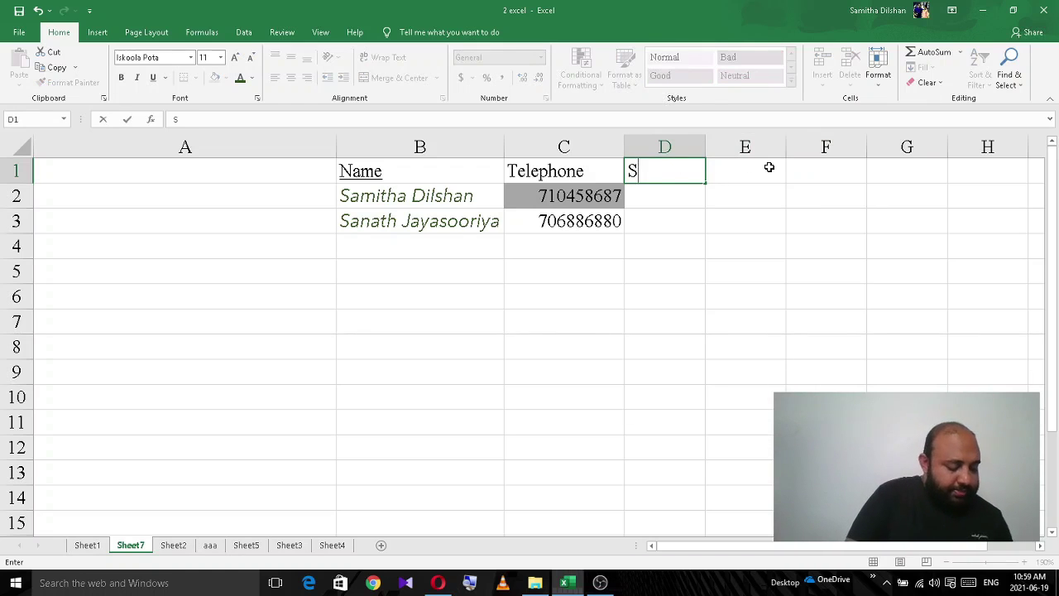
type("ubjects")
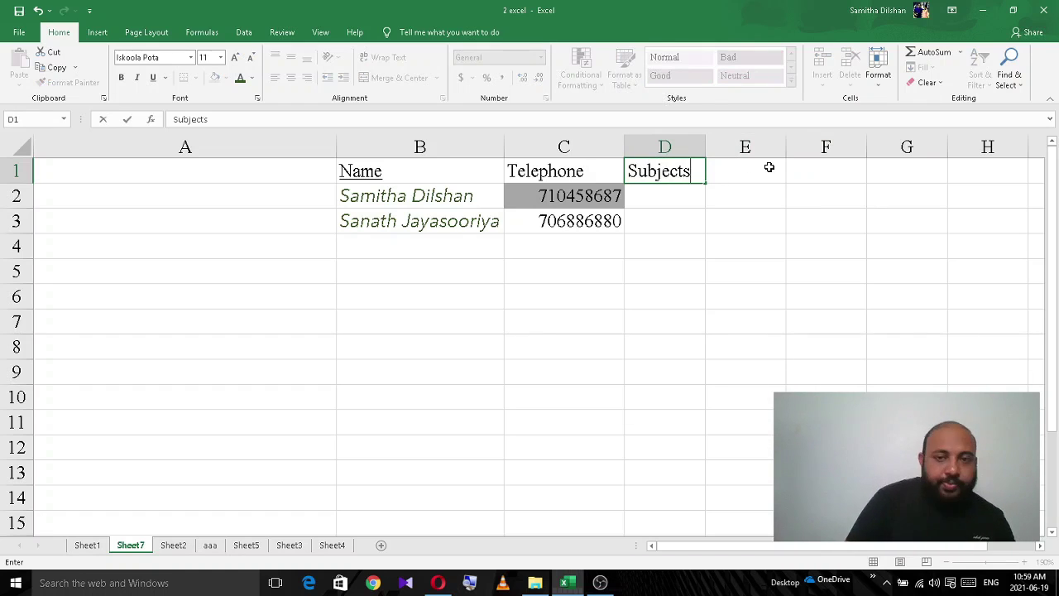
left_click(662, 199)
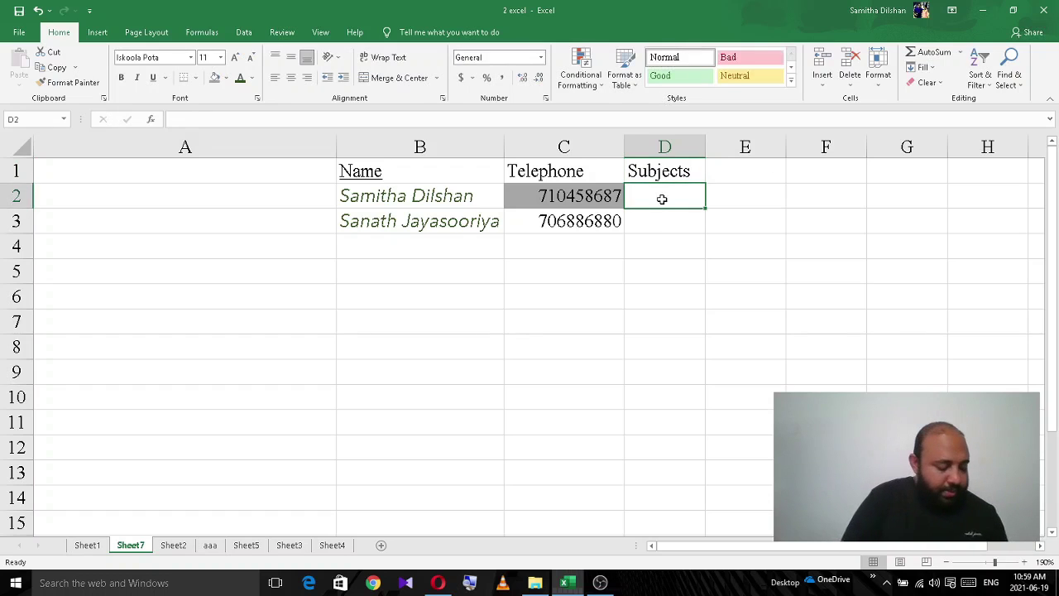
type("Matr")
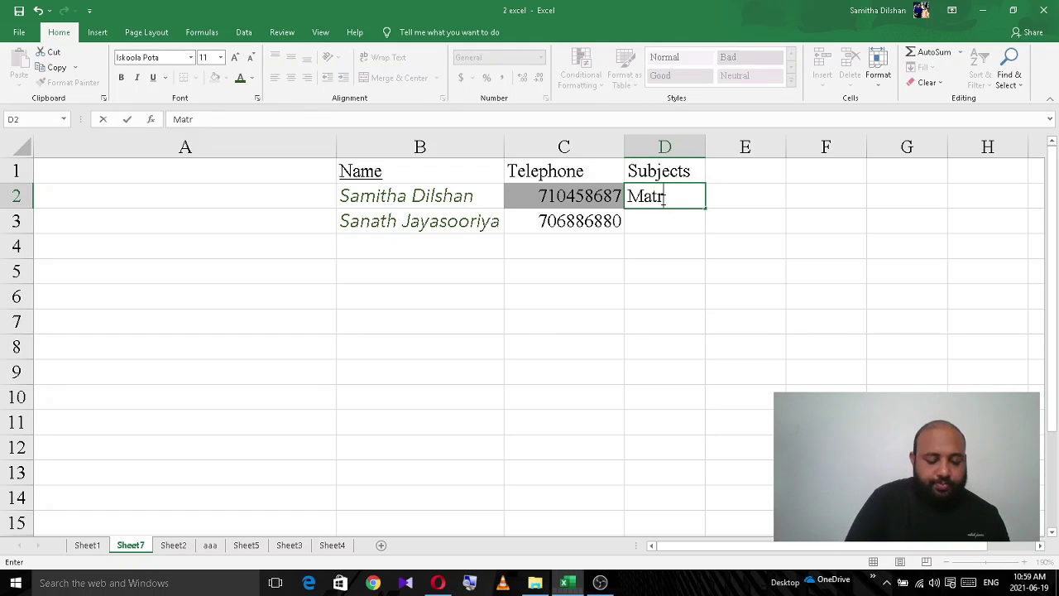
type("hs")
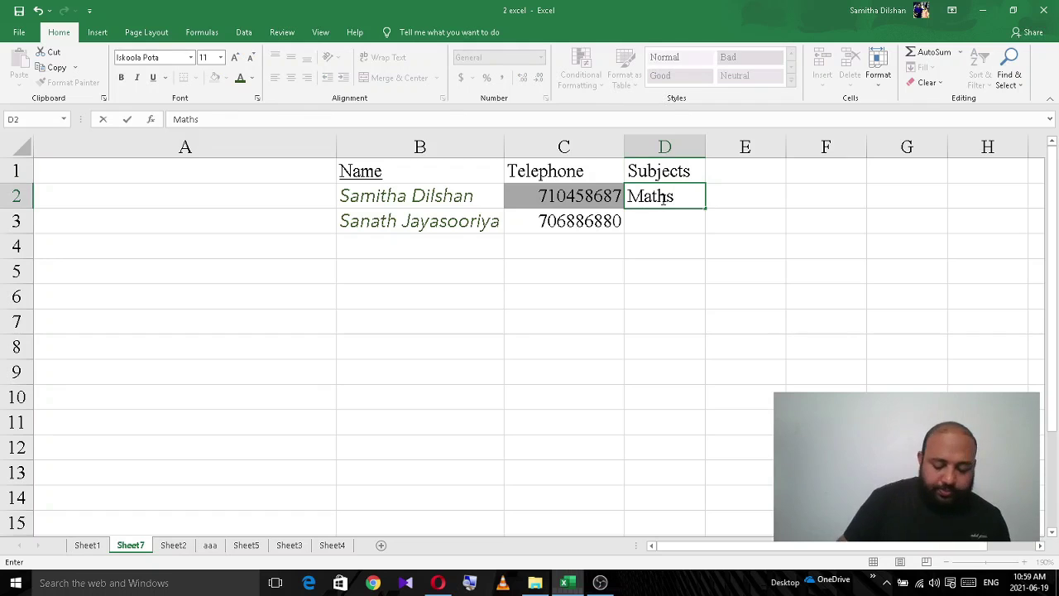
key("Tab")
type("S")
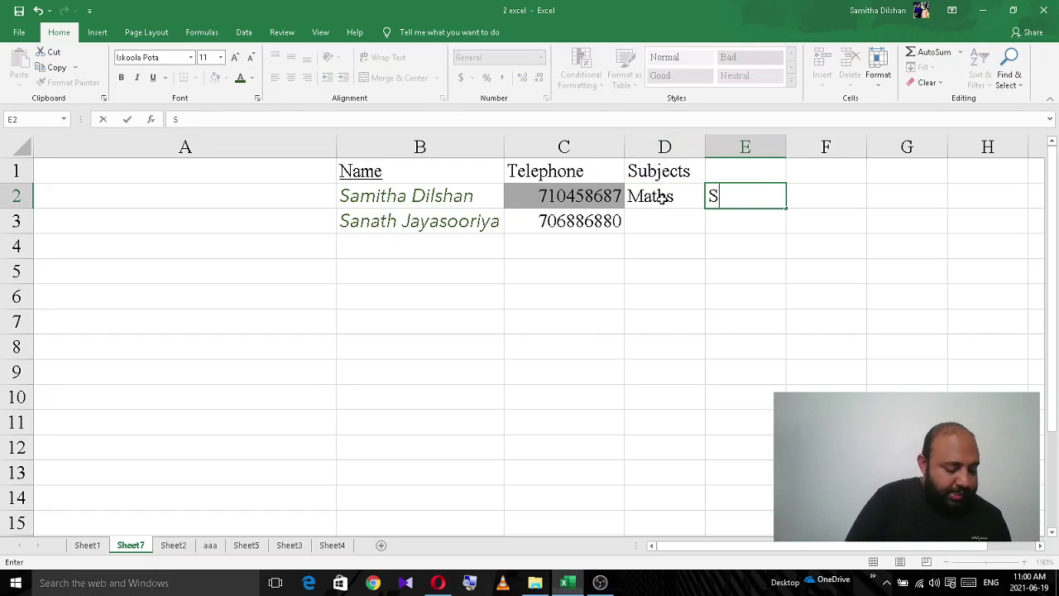
key("Tab")
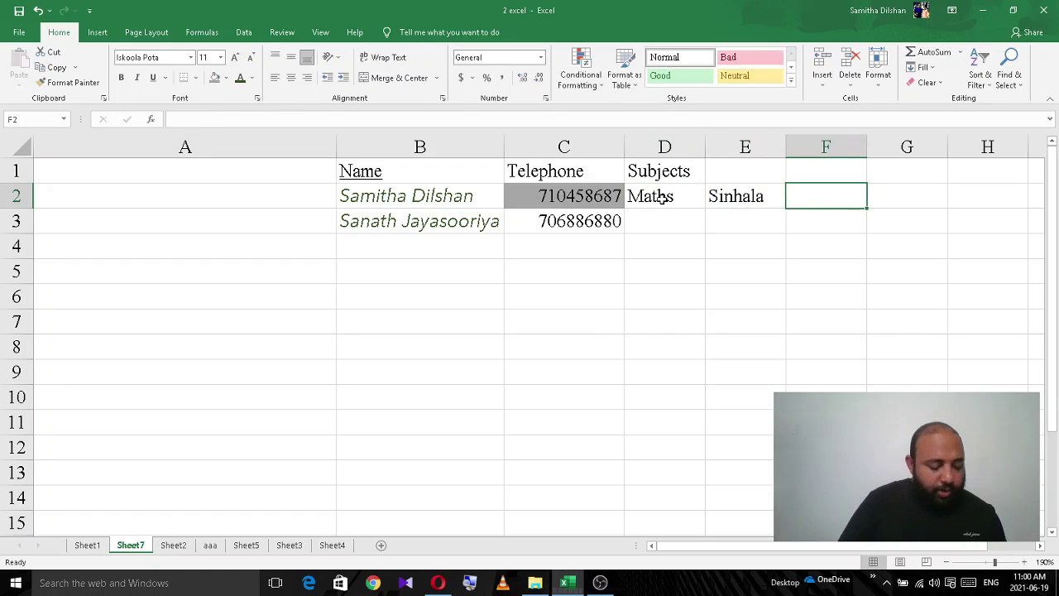
type("CT")
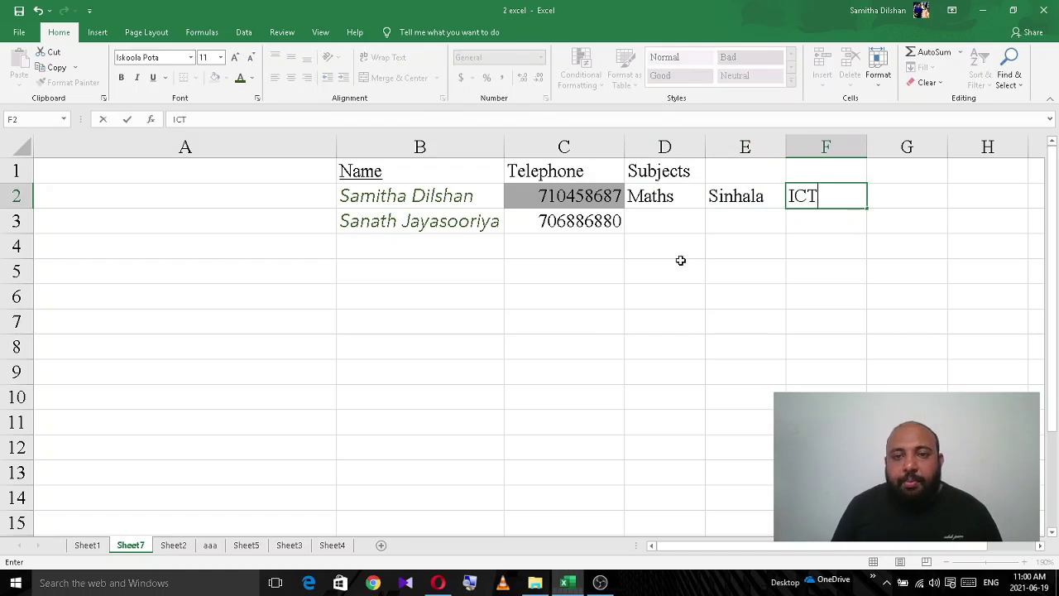
left_click(678, 263)
- Apply All Borders to every cell of D1:F5
mouse_move(641, 170)
left_mouse_down()
mouse_move(770, 286)
mouse_move(823, 269)
left_mouse_up()
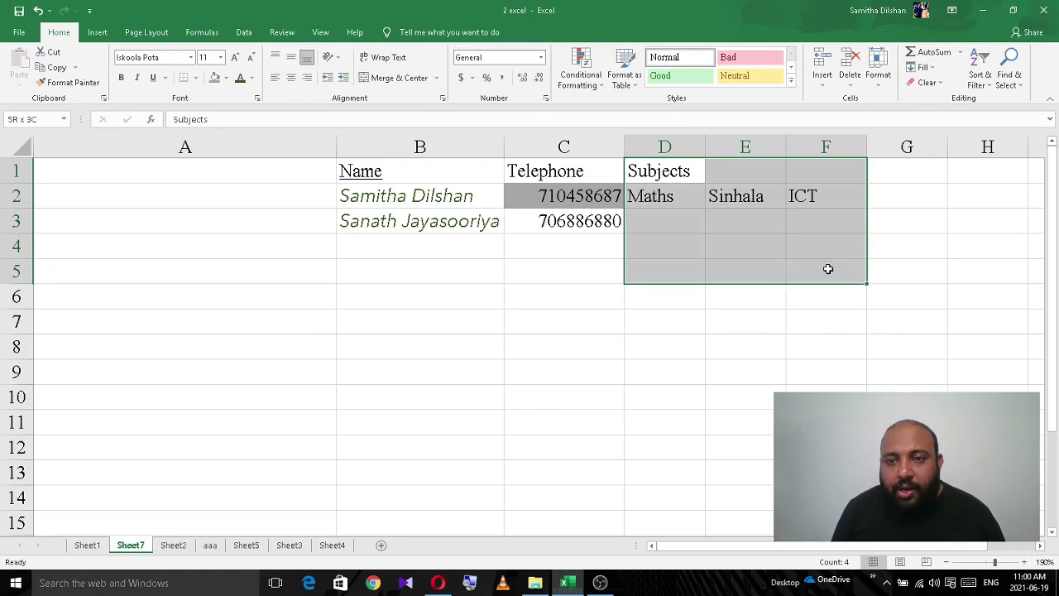
left_click(196, 78)
left_click(208, 197)
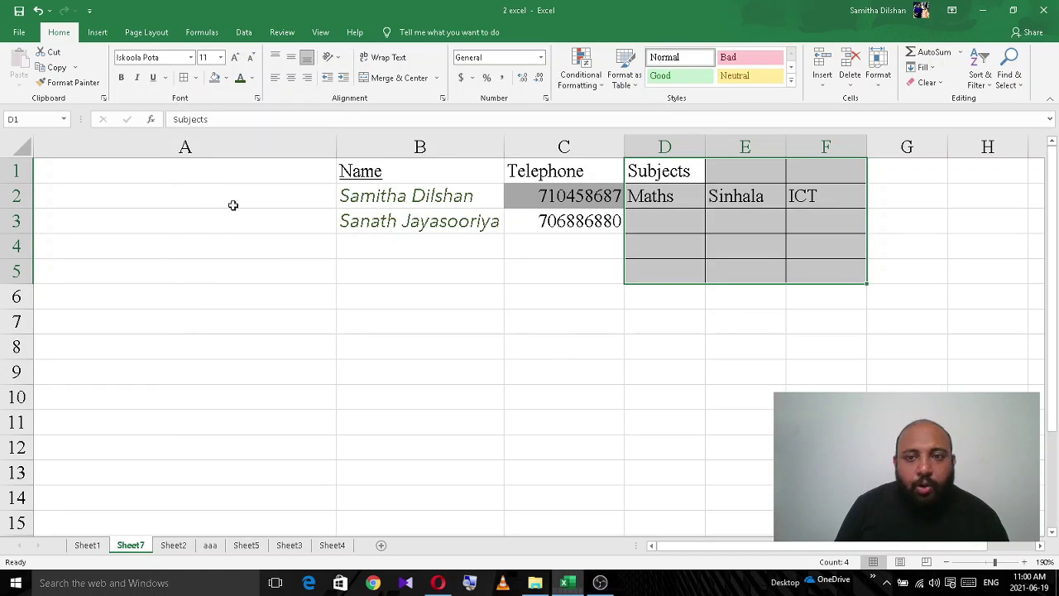
left_click(579, 371)
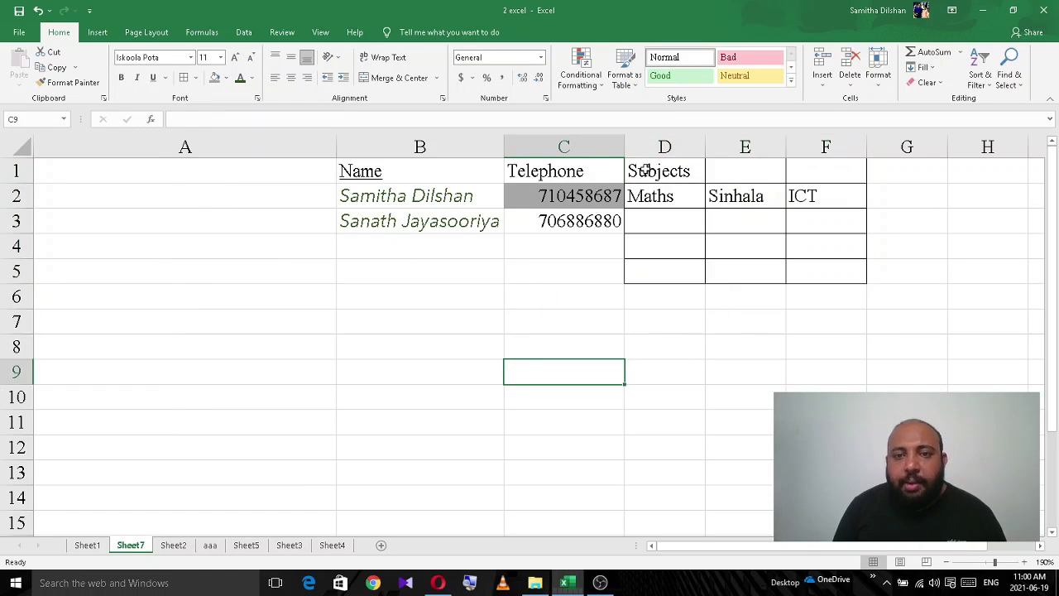
left_click_drag(645, 170, 826, 170)
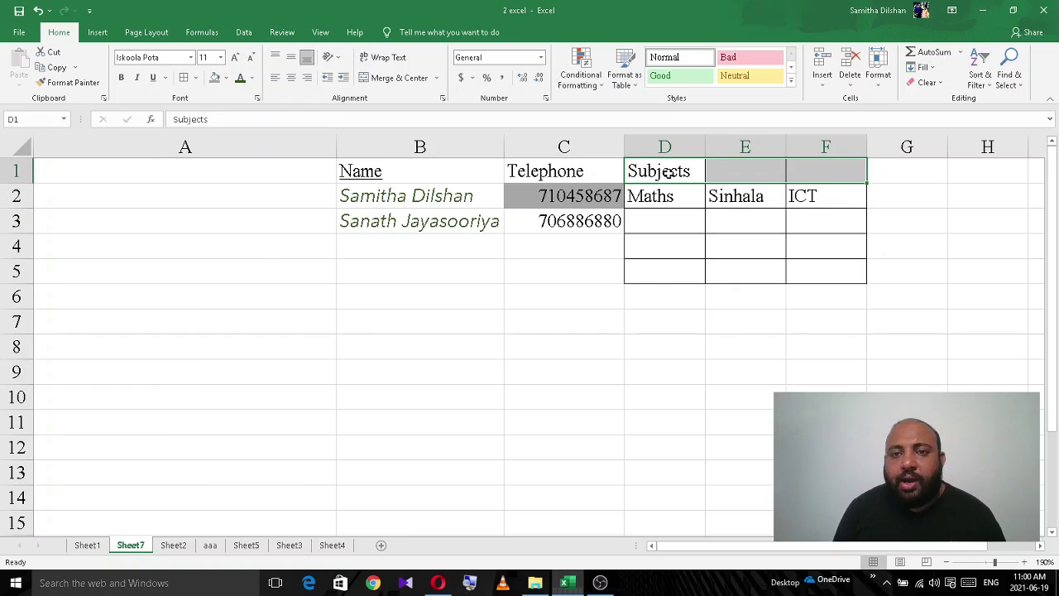
- Merge and centre 'Subjects' across D1:F1, undoing and redoing to compare
left_click(790, 277)
left_click_drag(644, 170, 826, 170)
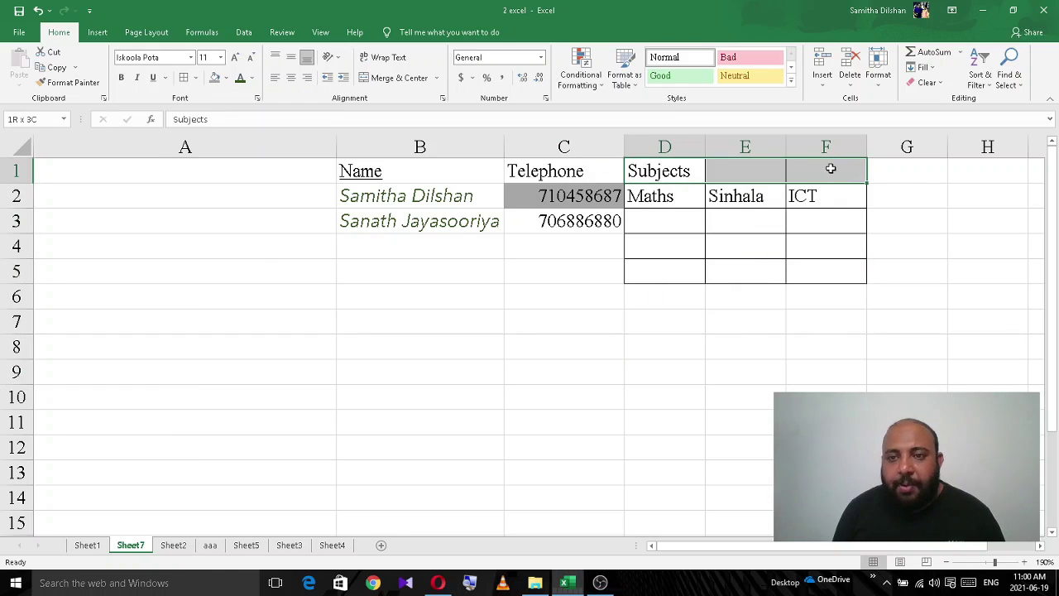
left_click(399, 77)
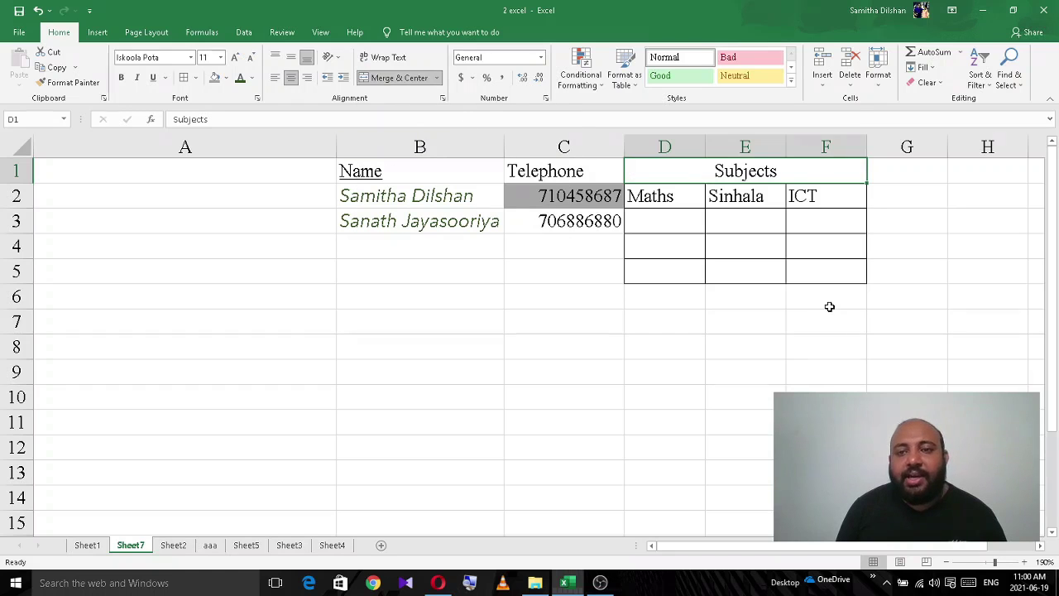
key("ctrl+z")
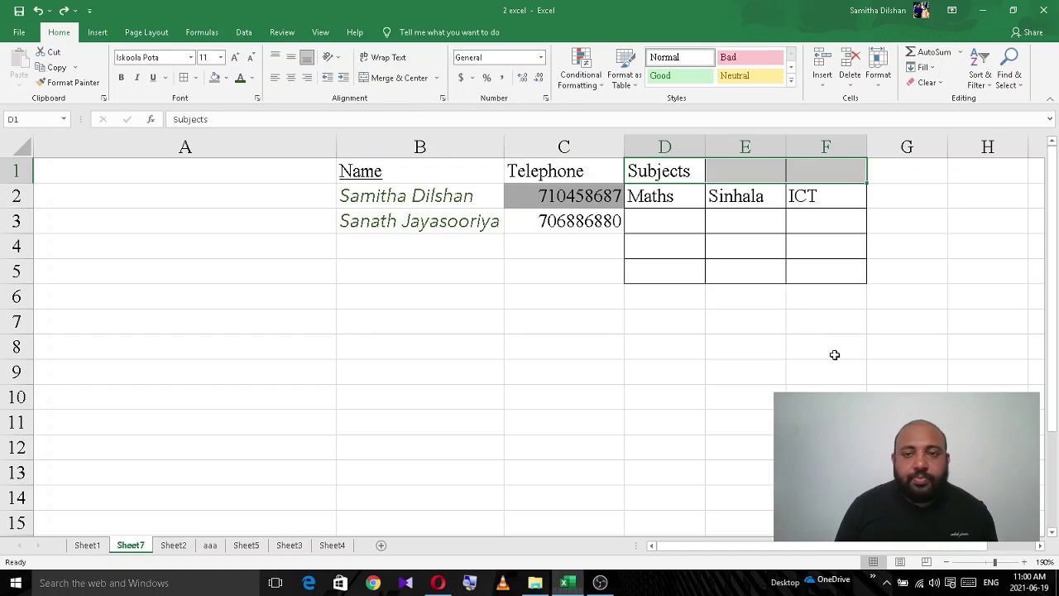
left_click(400, 79)
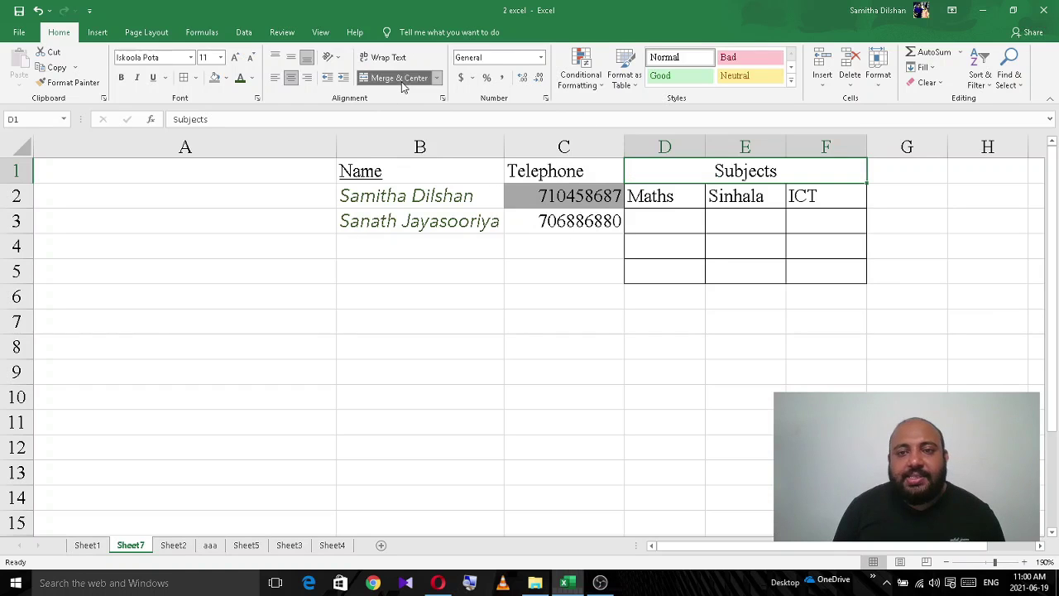
left_click(664, 318)
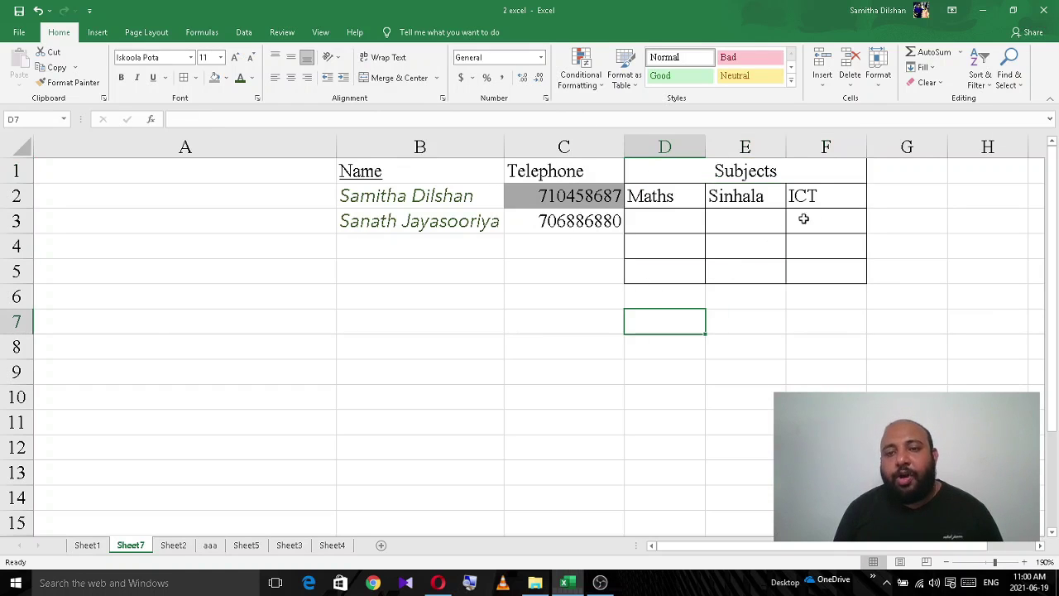
- Merge cells F3:F5 into one cell, then inspect the Maths cell D2
left_click_drag(812, 219, 814, 266)
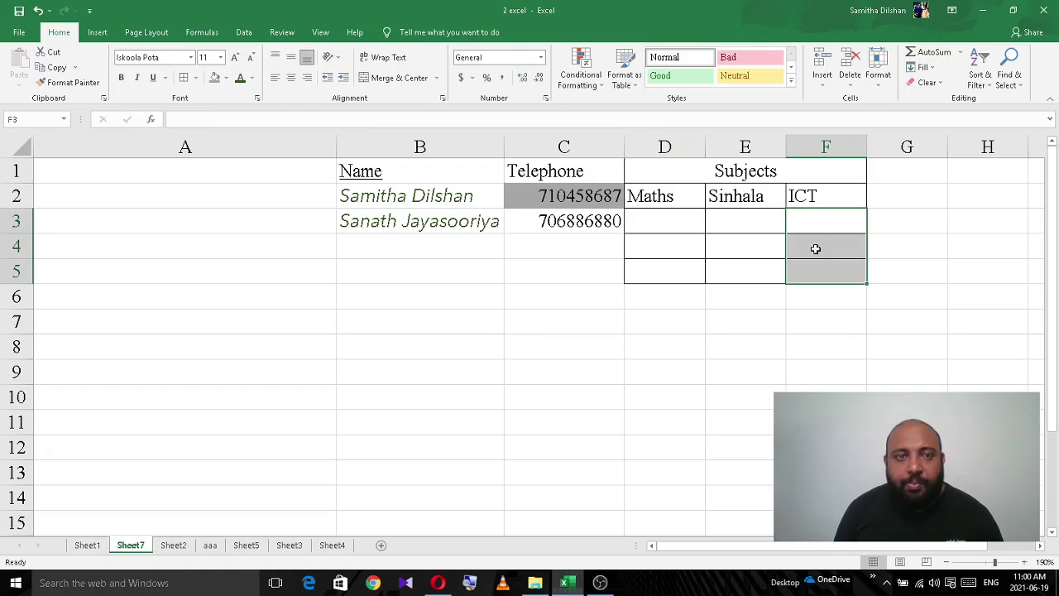
left_click(389, 78)
left_click(613, 371)
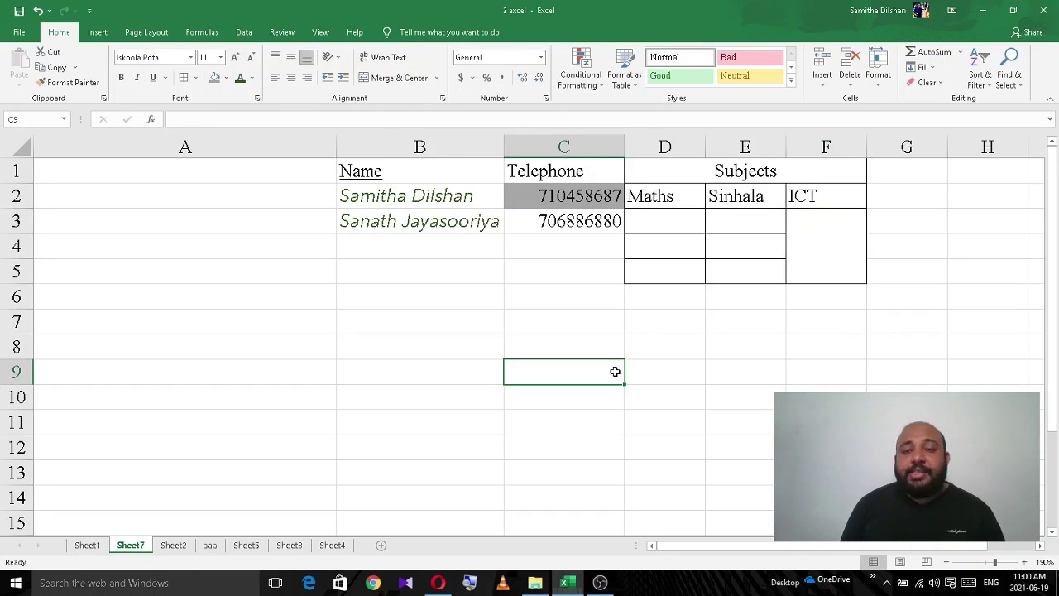
left_click(673, 196)
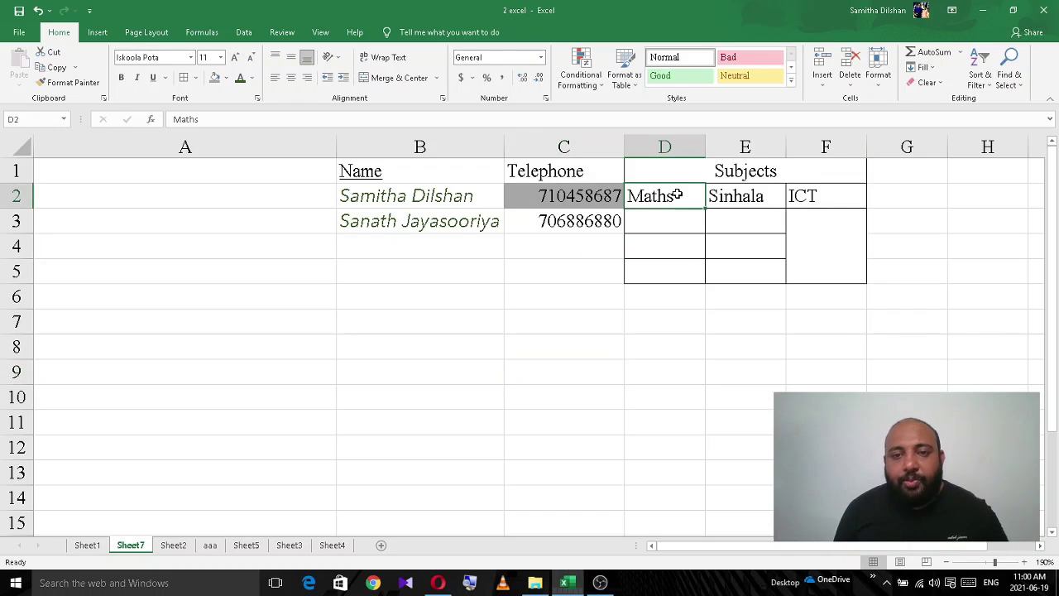
double_click(678, 195)
- Undo column B's widening and turn on Wrap Text for names in B2 and B3
left_click(437, 223)
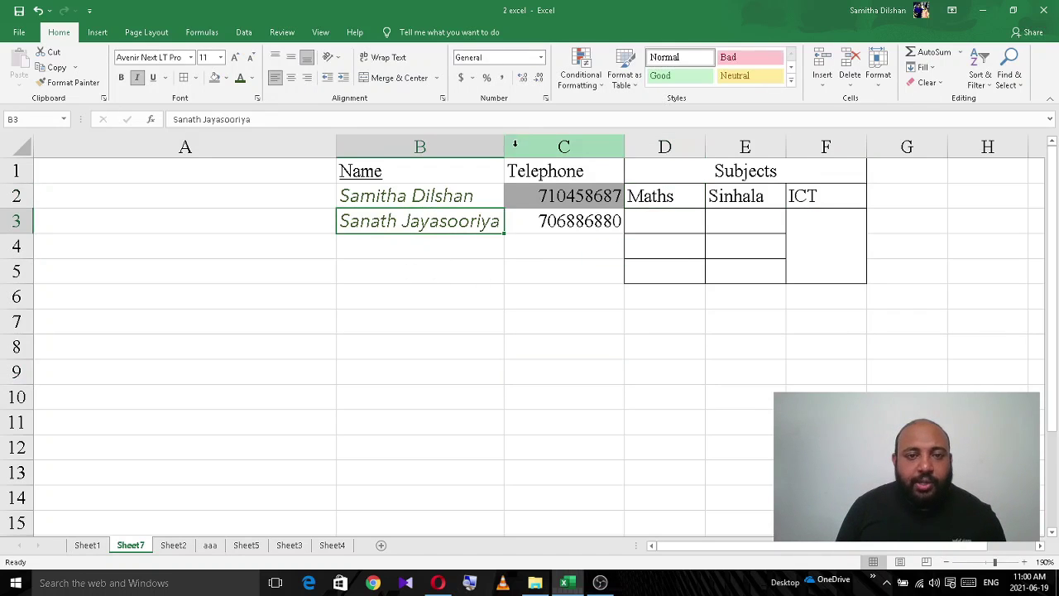
key("ctrl+z")
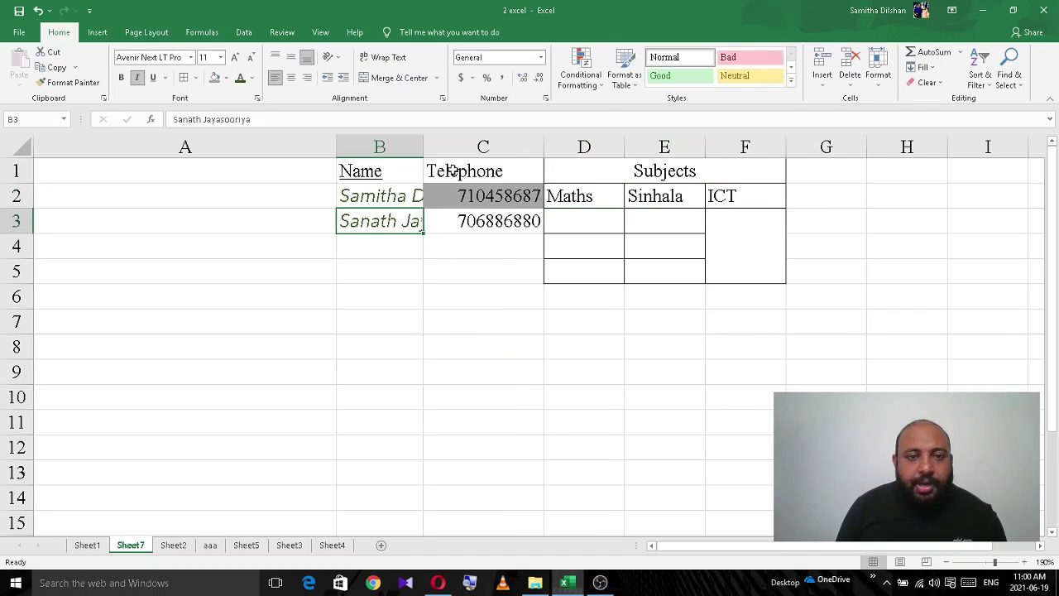
left_click(414, 273)
left_click(424, 195)
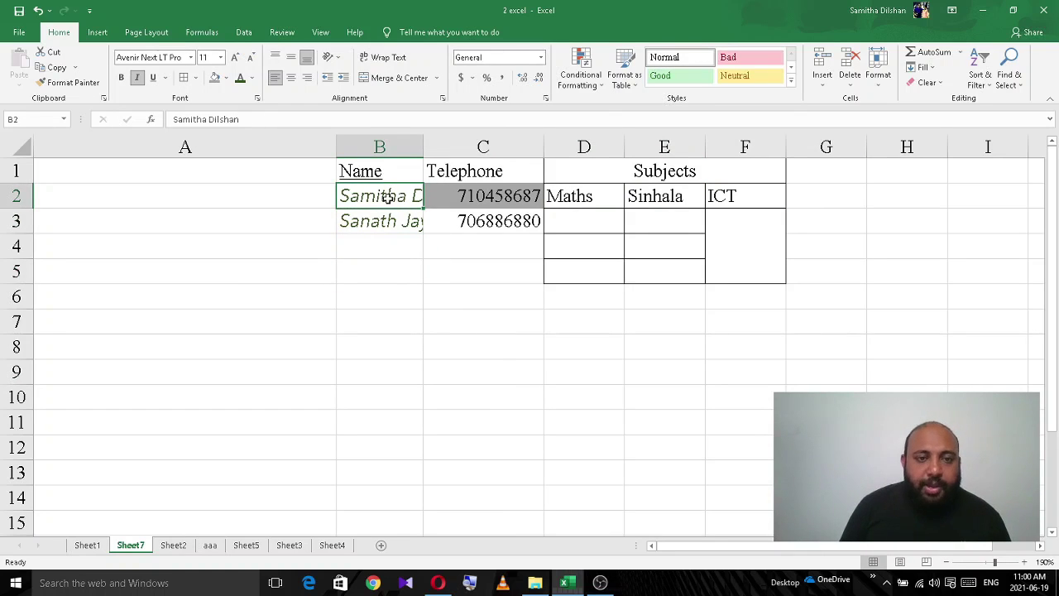
left_click(386, 60)
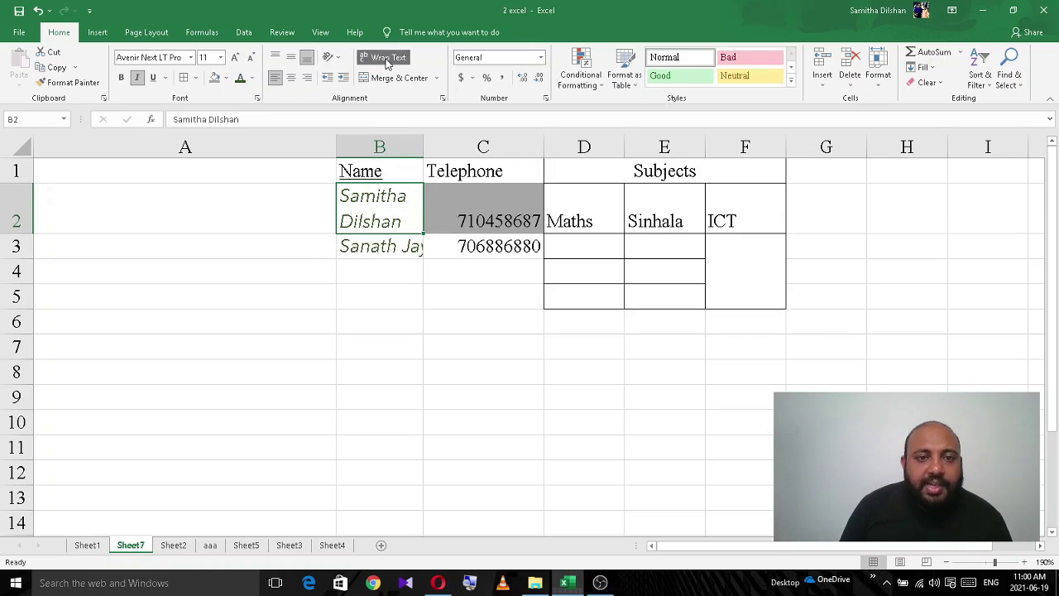
left_click(369, 256)
left_click(393, 59)
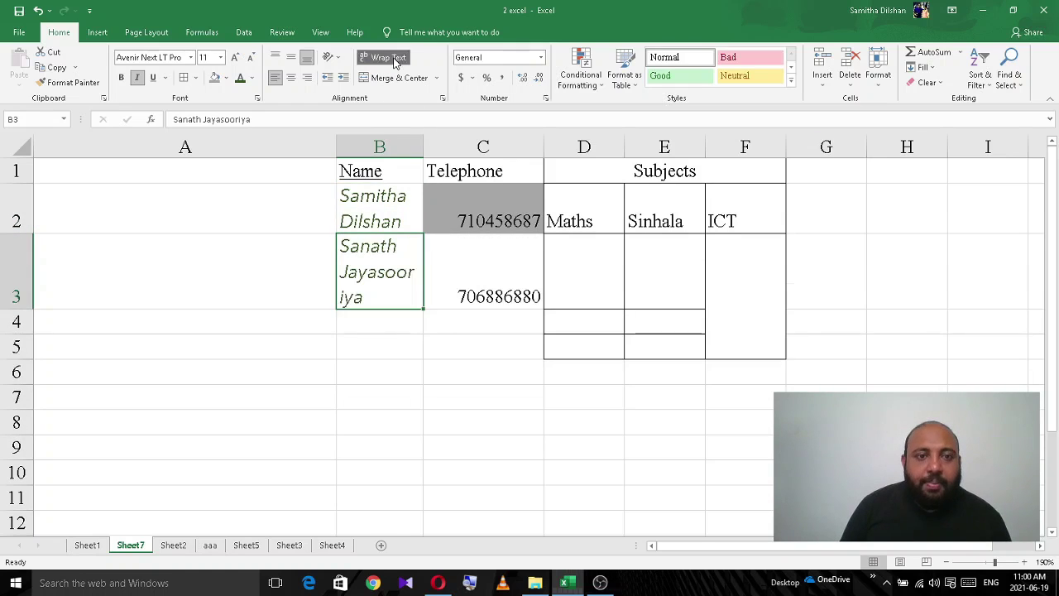
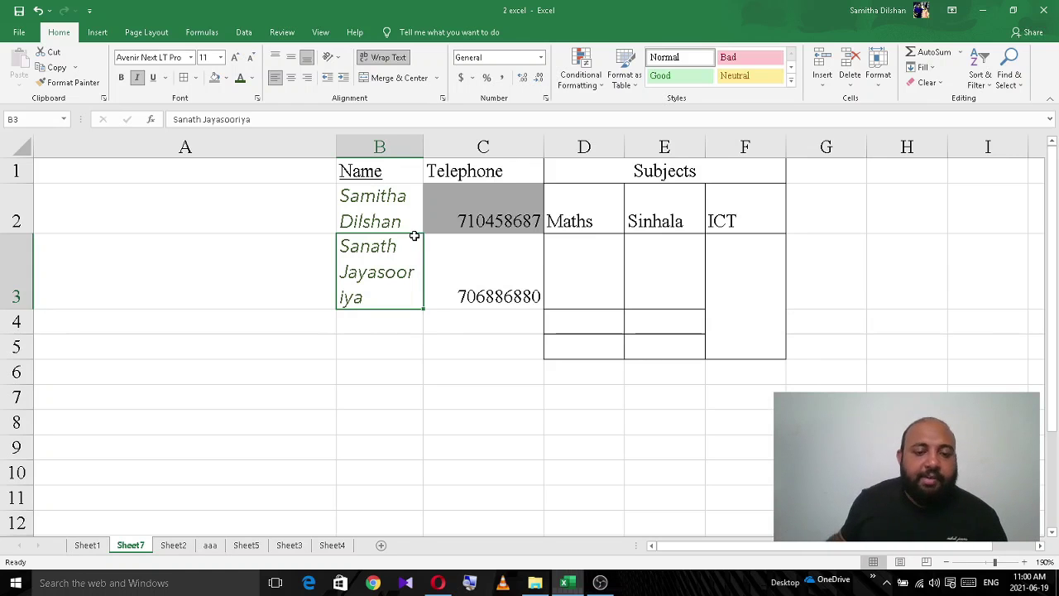
- Scroll through the formatting diagrams on Sheet1
left_click(85, 545)
scroll(376, 248, "down", 5)
scroll(376, 248, "down", 1)
scroll(376, 182, "down", 5)
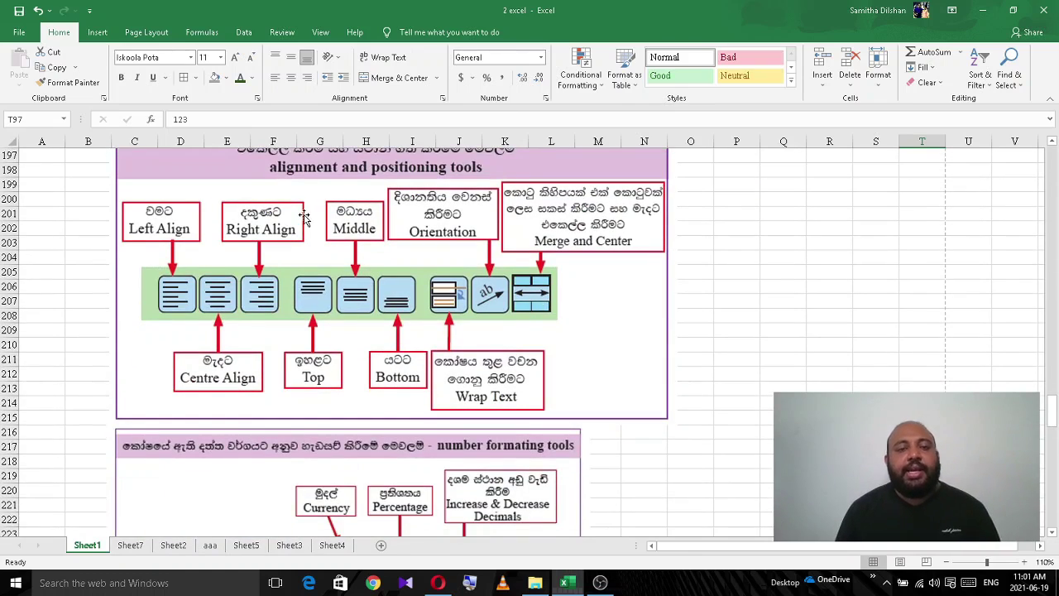
scroll(299, 248, "down", 9)
scroll(291, 301, "down", 2)
scroll(291, 302, "up", 5)
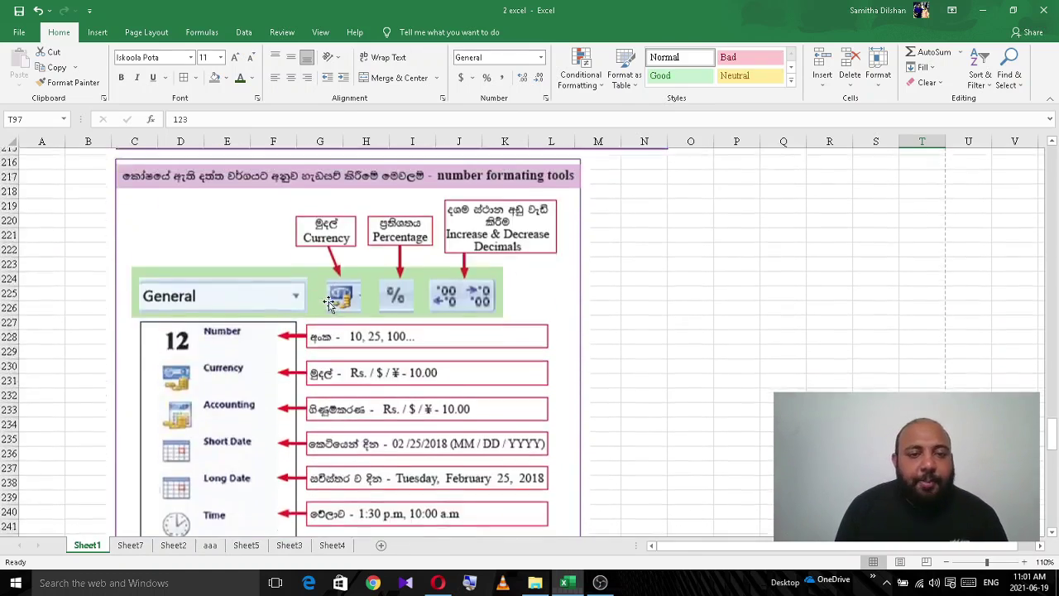
scroll(290, 273, "down", 5)
scroll(378, 343, "up", 5)
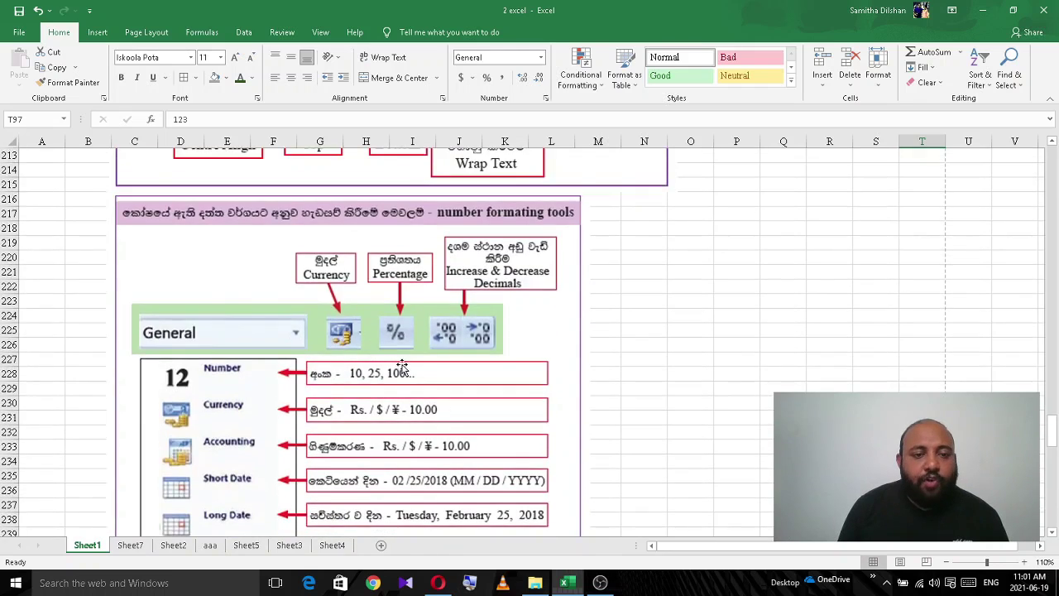
scroll(345, 234, "down", 10)
scroll(314, 270, "up", 5)
scroll(328, 262, "up", 5)
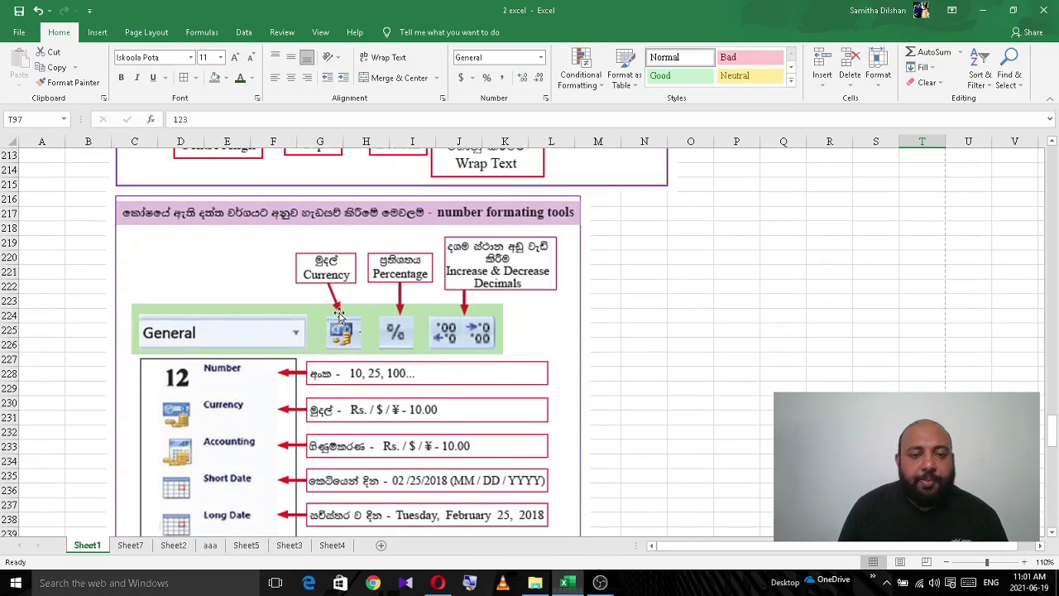
- Return to Sheet7 and enter 500 in cell G2
left_click(131, 546)
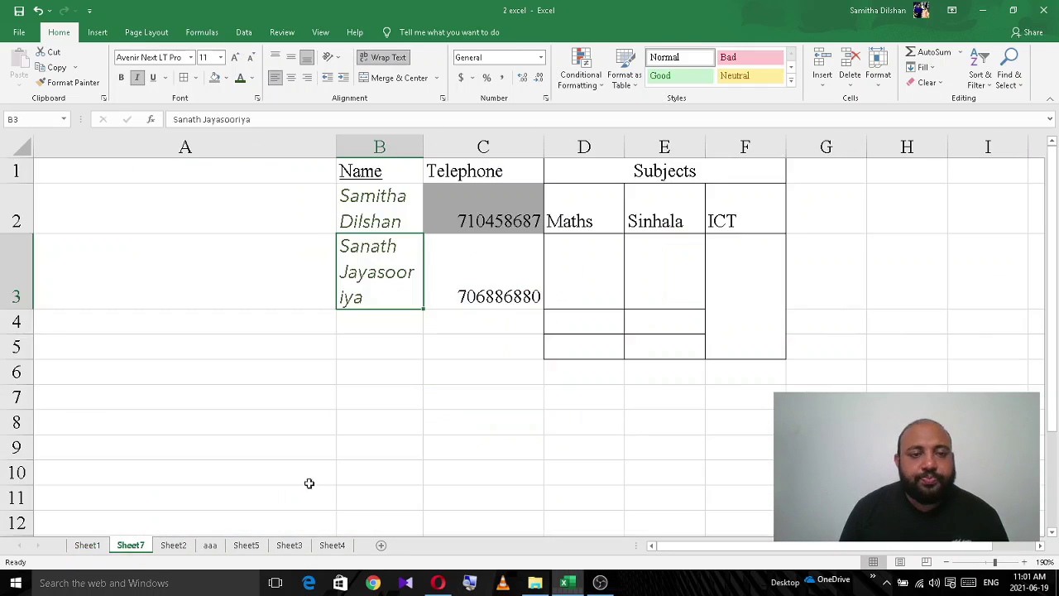
left_click(480, 457)
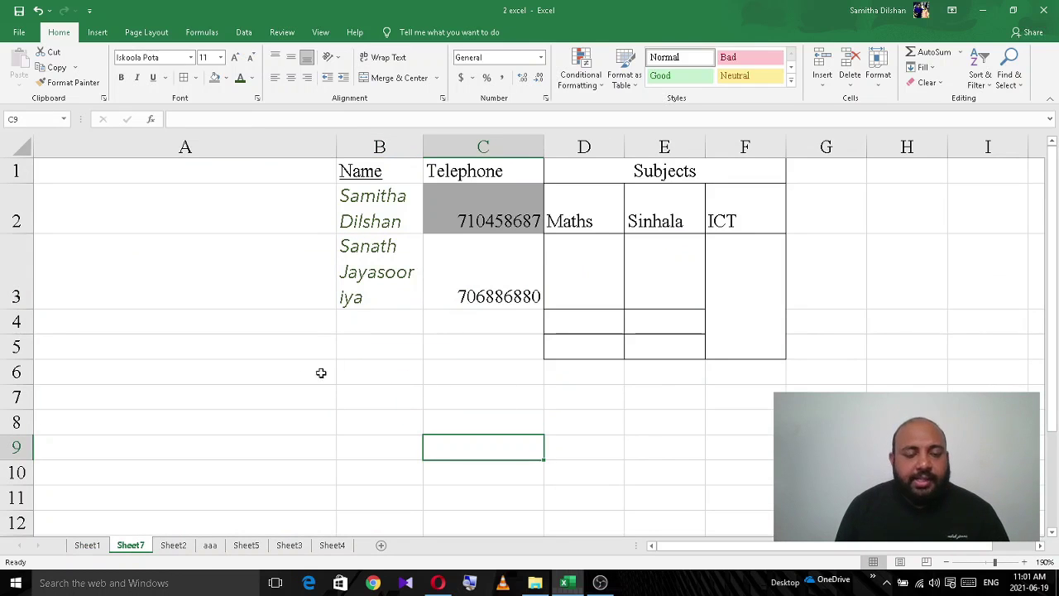
left_click(823, 221)
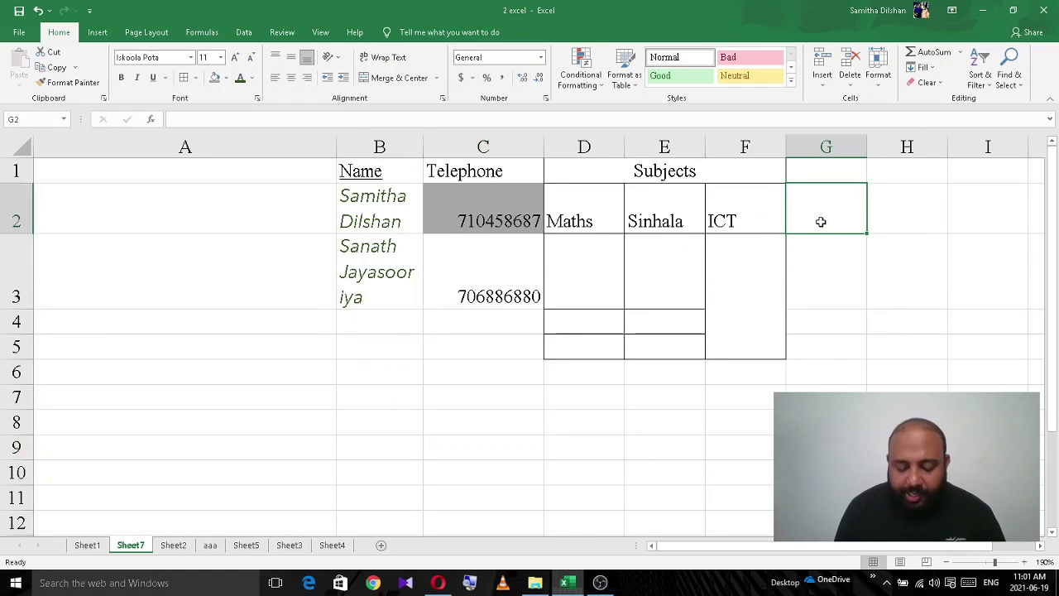
type("500")
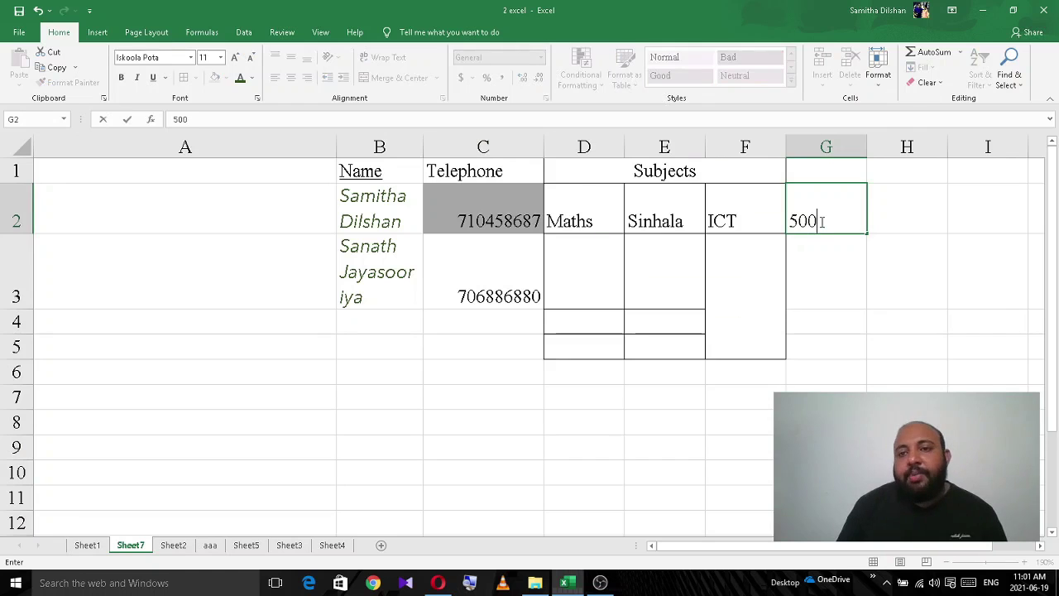
key("Return")
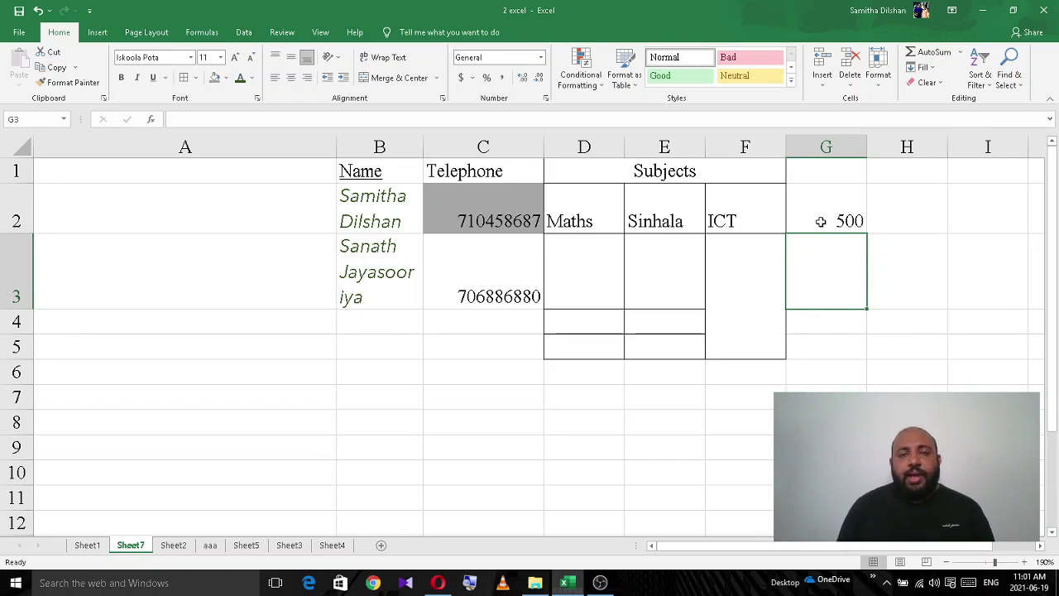
left_click(821, 221)
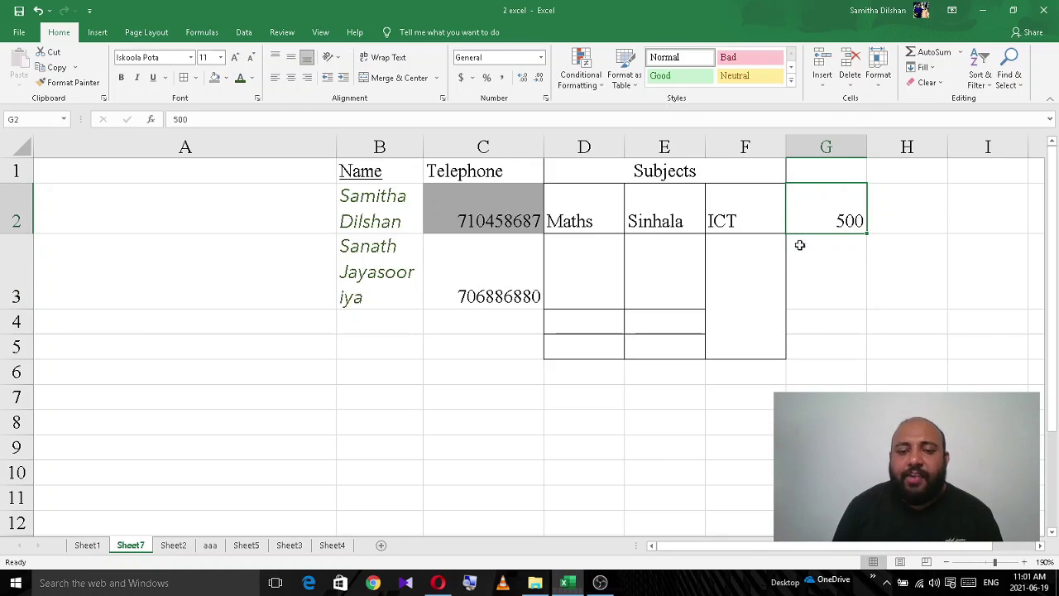
left_click_drag(763, 546, 795, 546)
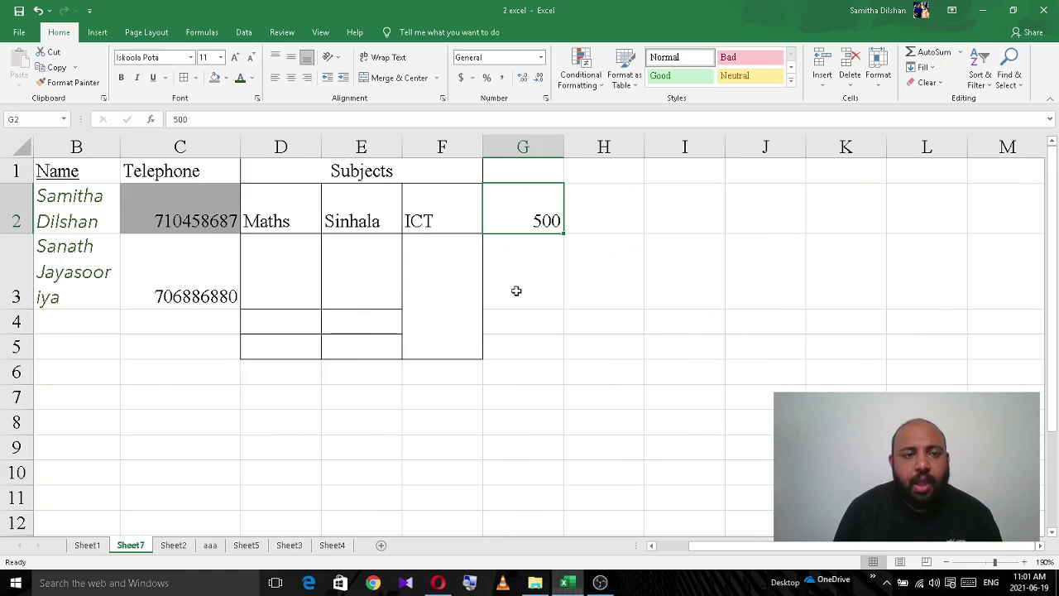
left_click(557, 305)
left_click(530, 204)
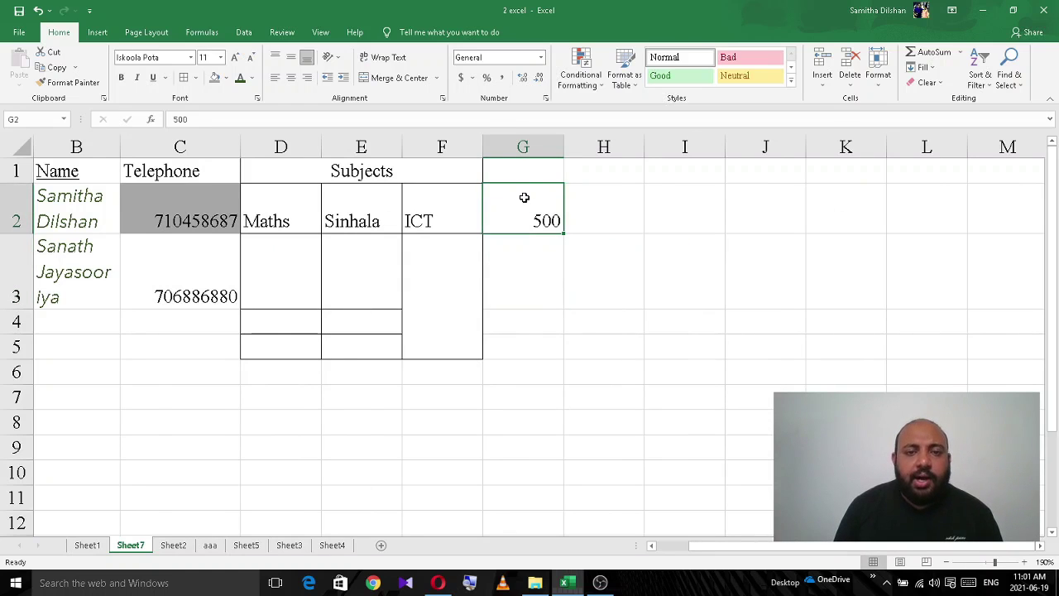
- Give G2 Currency format with the Rs. Tamil (Sri Lanka) symbol, showing Rs. 500.00
right_click(526, 201)
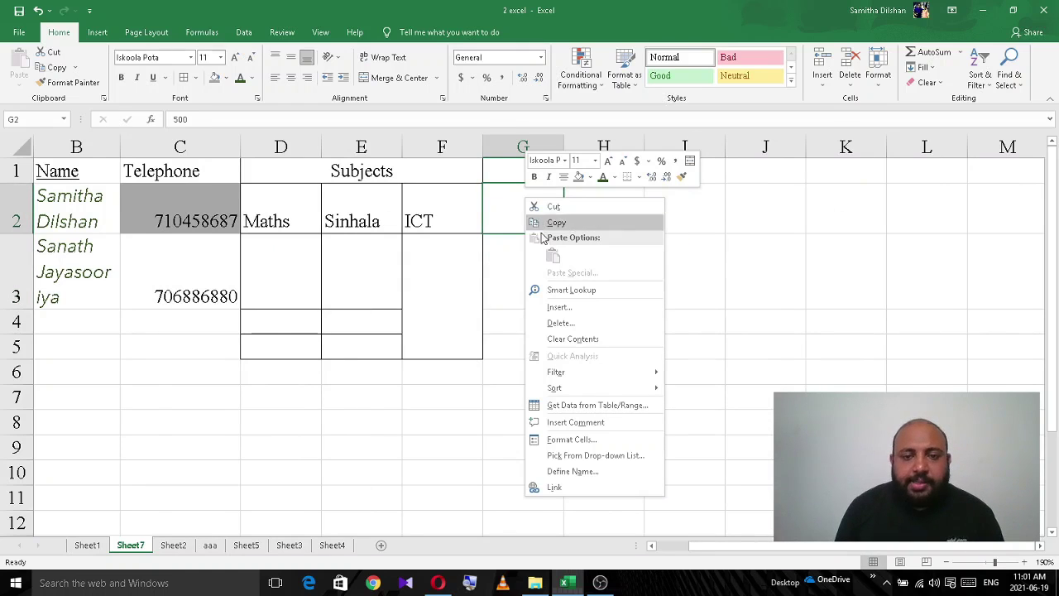
left_click(573, 441)
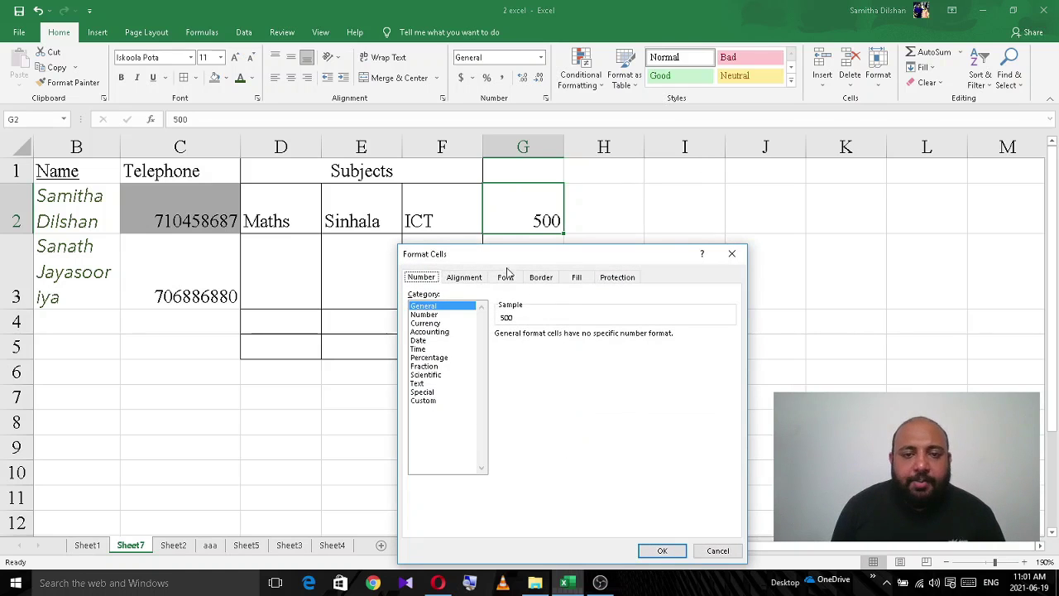
mouse_move(511, 264)
left_mouse_down()
mouse_move(222, 144)
mouse_move(187, 142)
left_mouse_up()
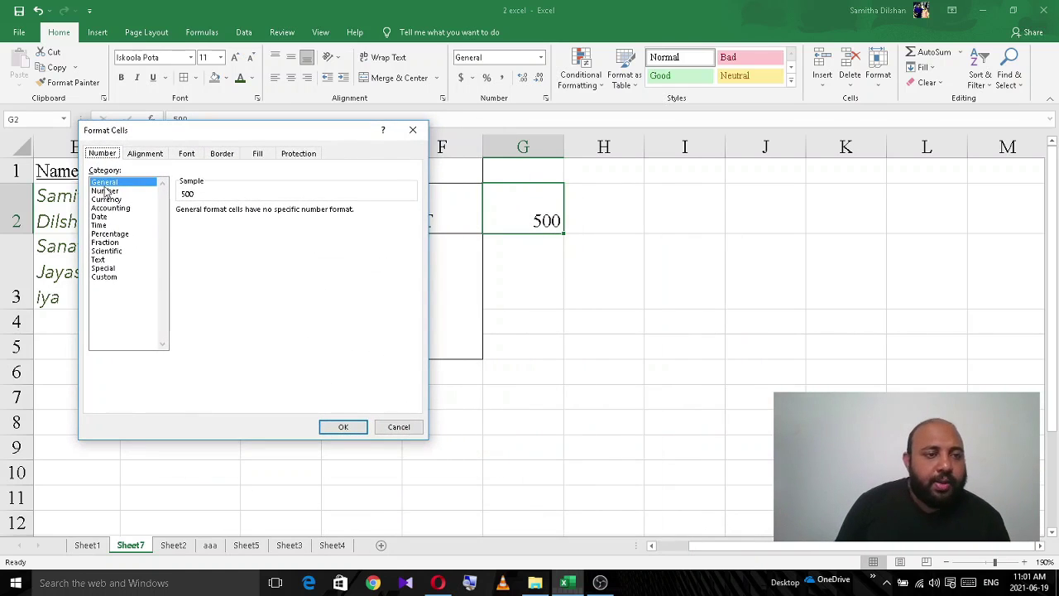
left_click(108, 199)
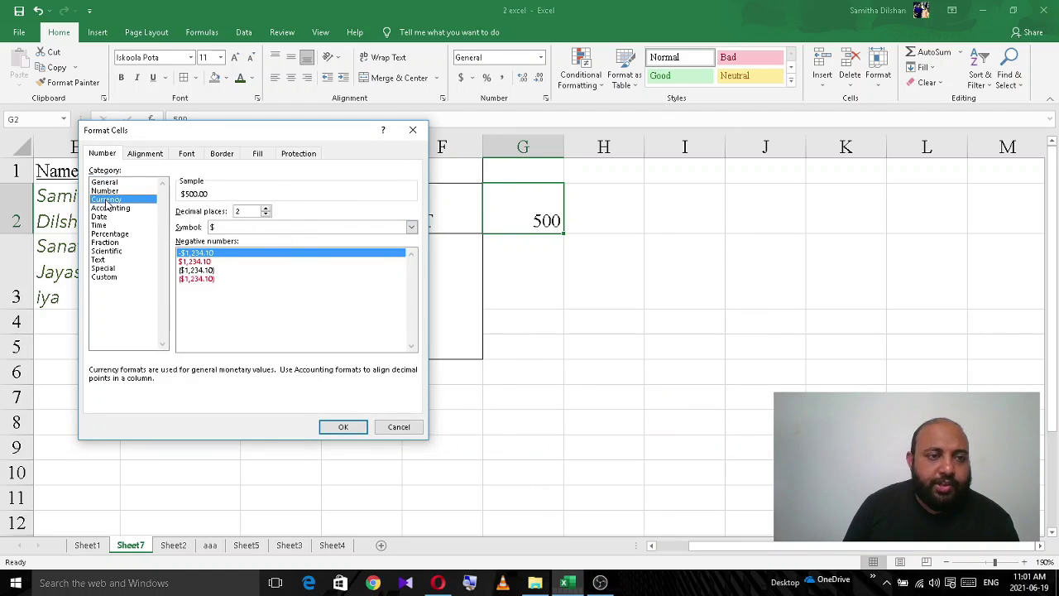
left_click(411, 226)
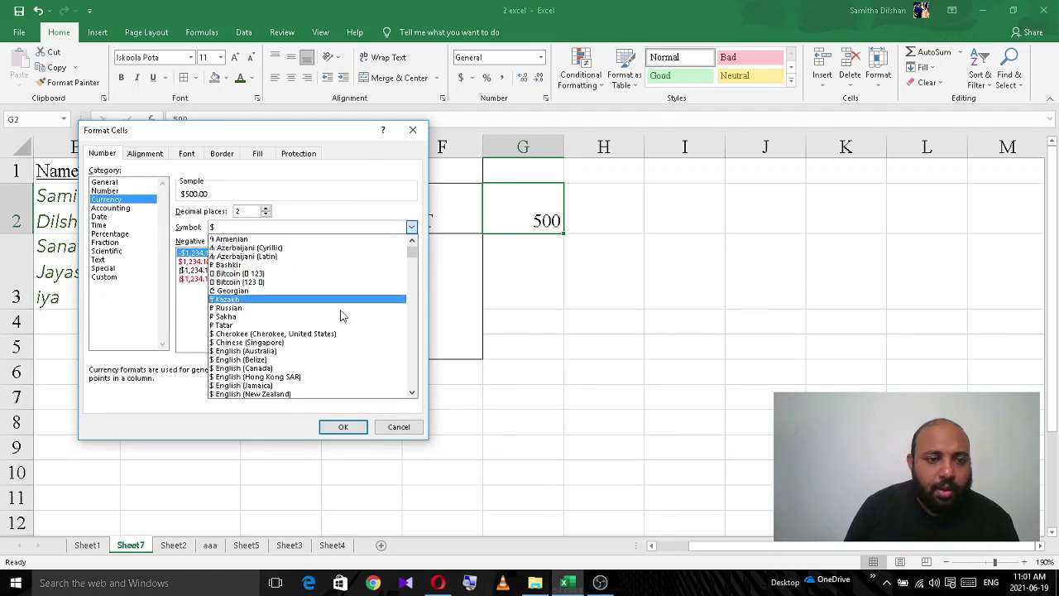
scroll(330, 331, "down", 2)
left_click_drag(411, 253, 411, 309)
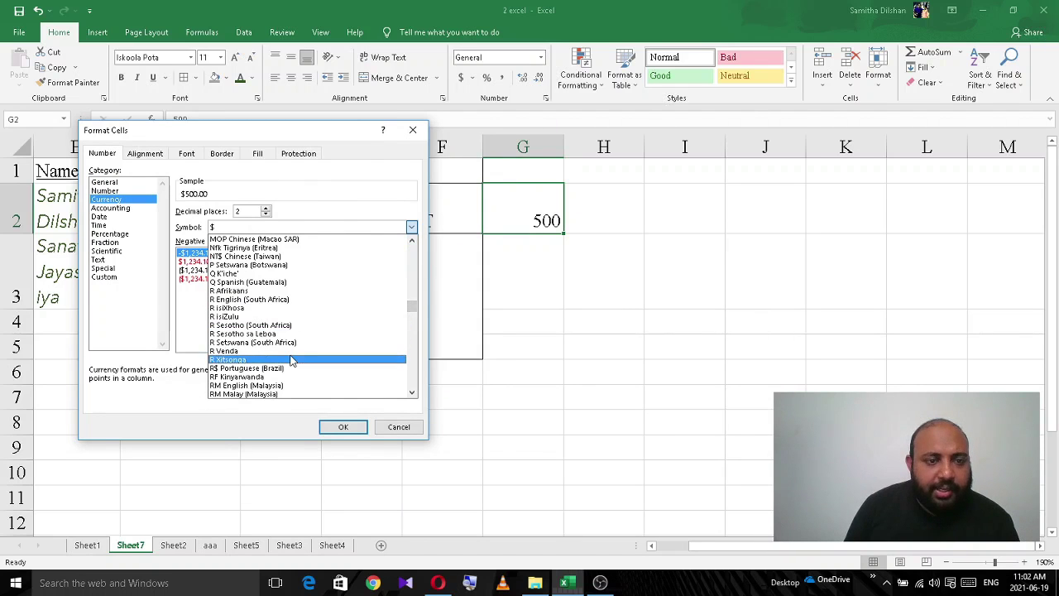
scroll(290, 360, "down", 2)
scroll(289, 361, "down", 2)
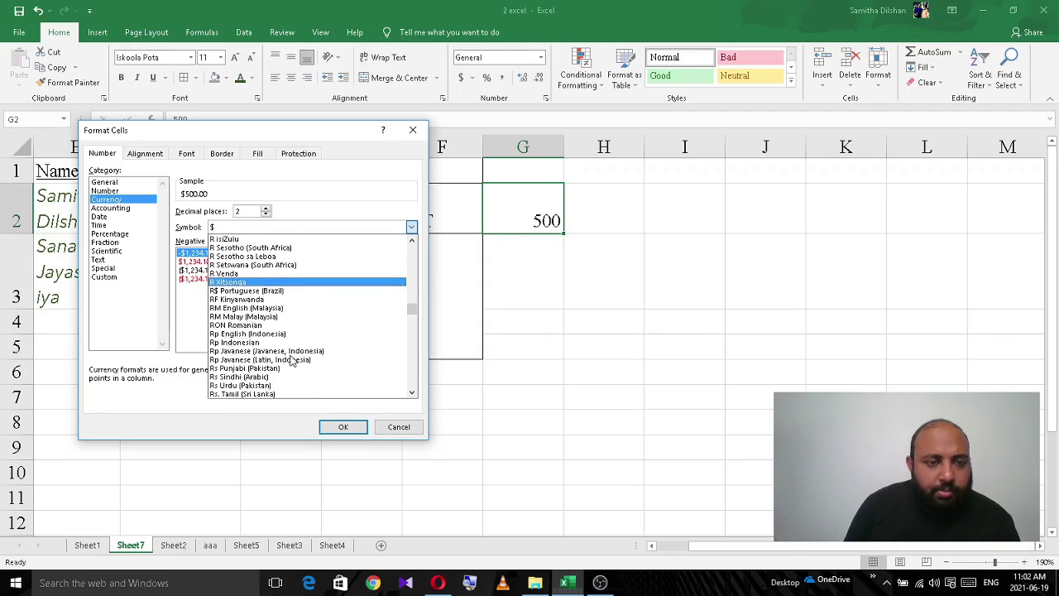
left_click(234, 393)
left_click(339, 426)
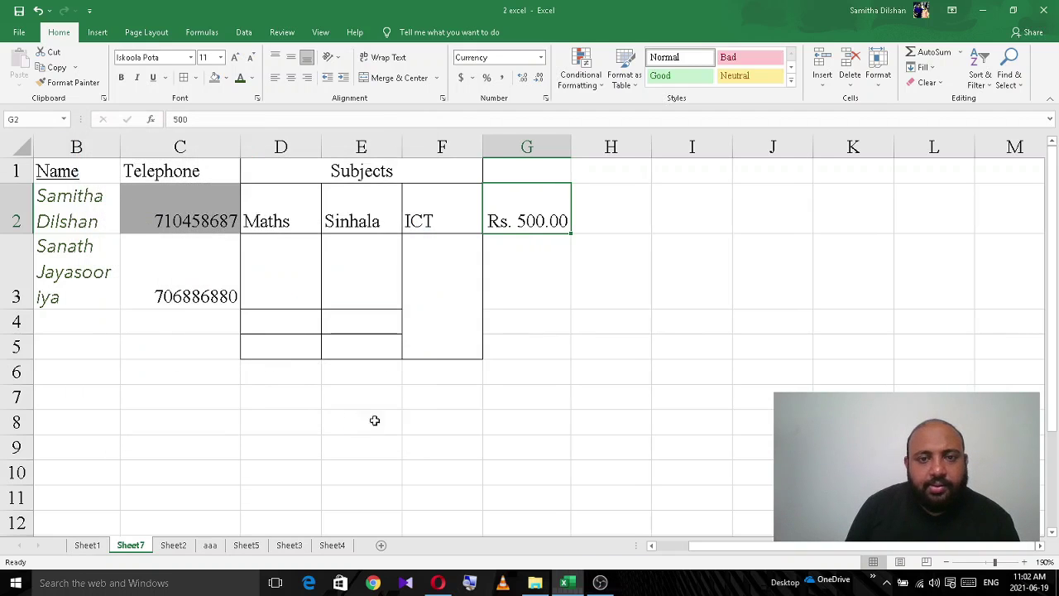
left_click(607, 217)
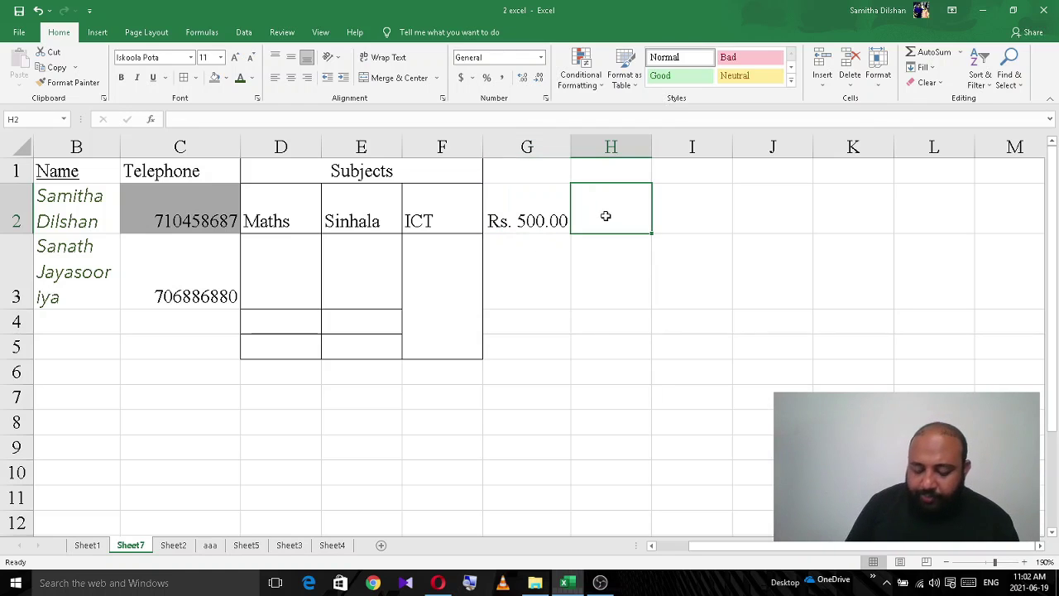
- Enter 2001.02.10 in H2 and apply the 2012-03-14 date format to it
type("200")
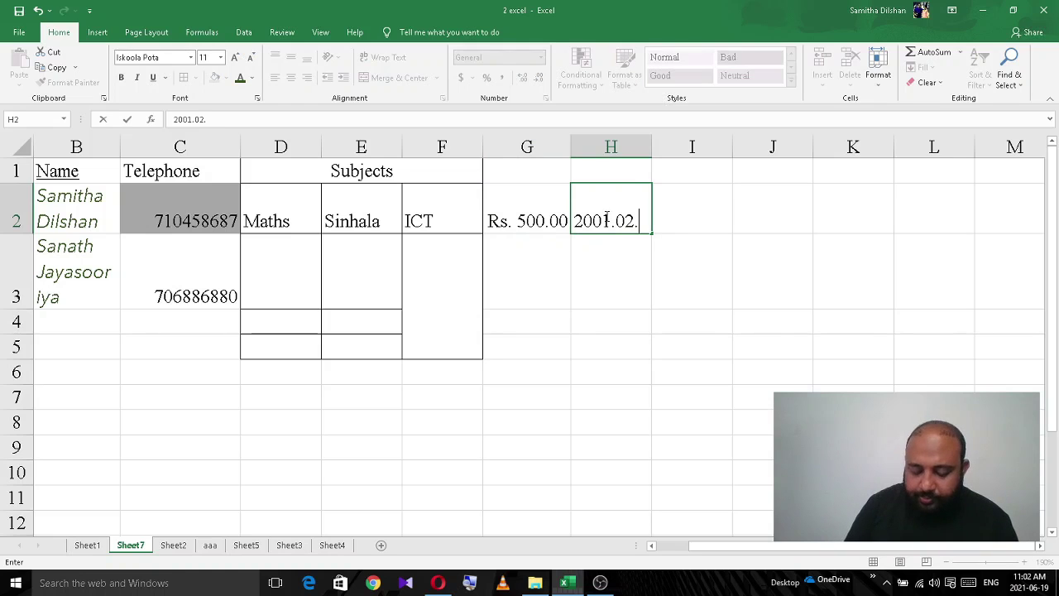
type("1.0")
left_click(640, 291)
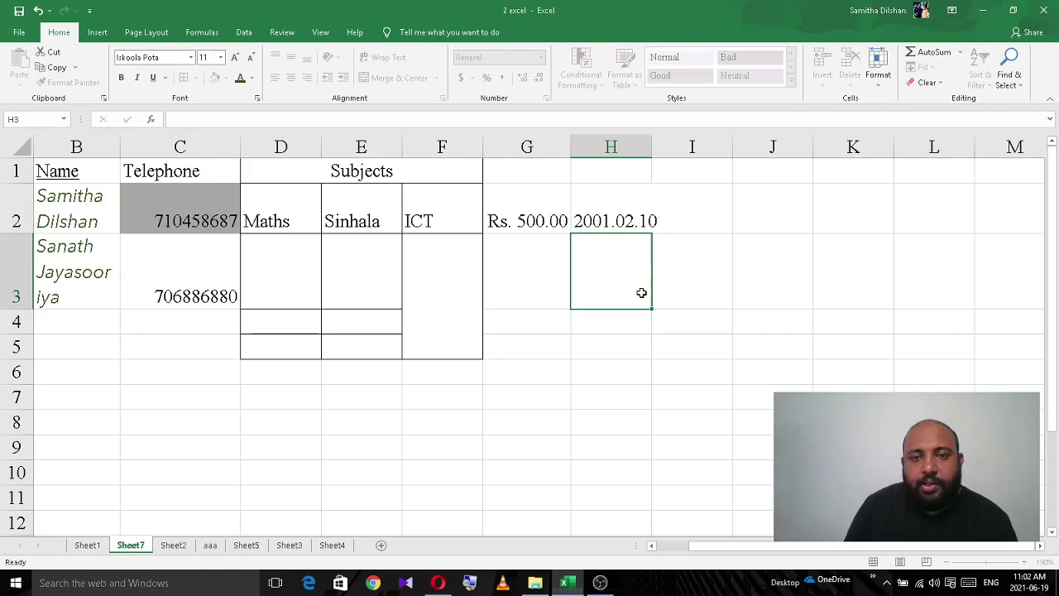
left_click(624, 216)
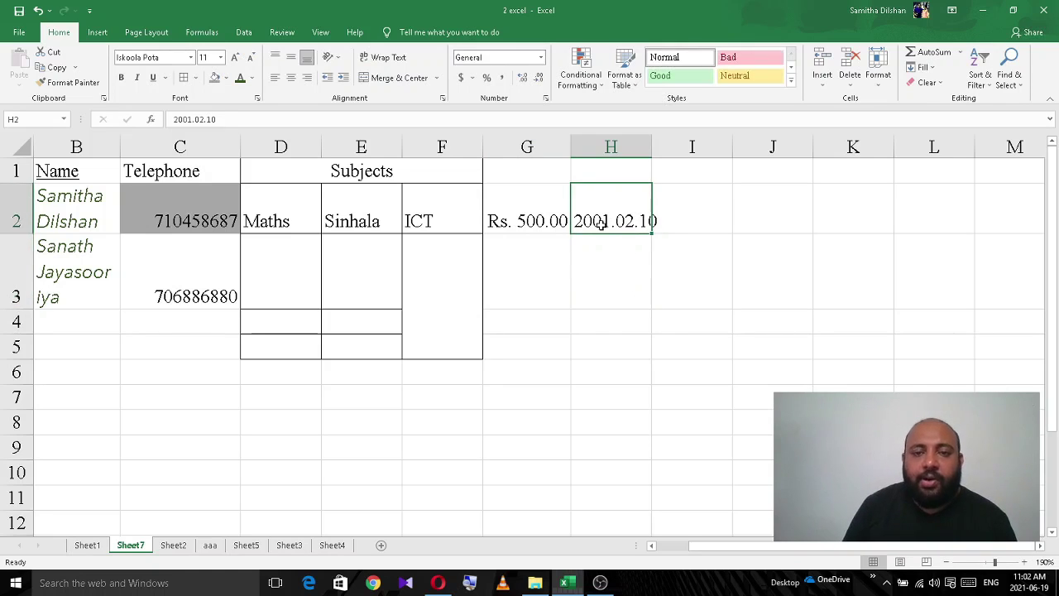
right_click(602, 224)
left_click(648, 467)
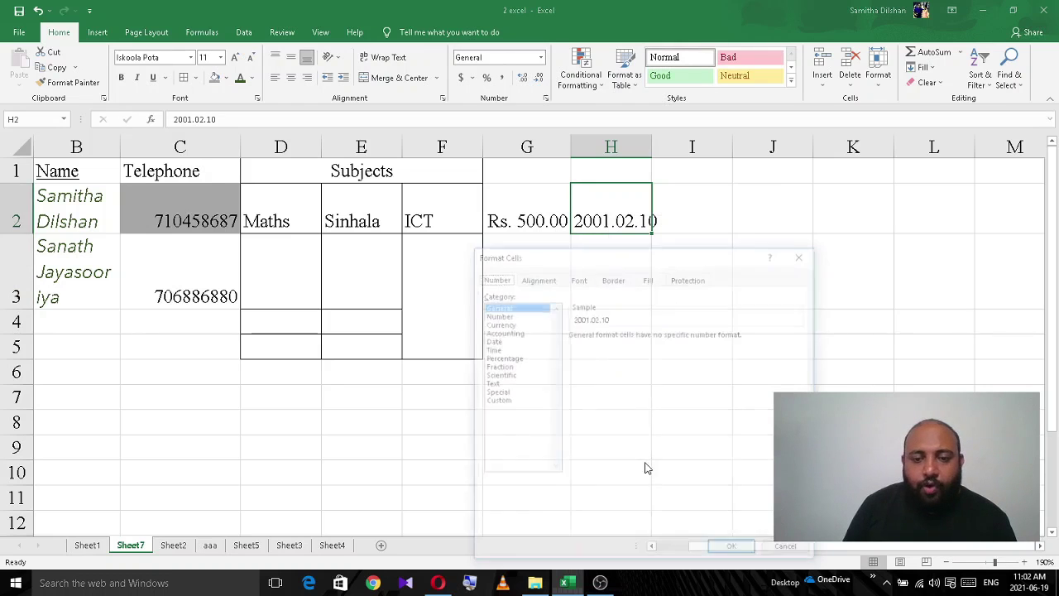
left_click_drag(542, 252, 214, 150)
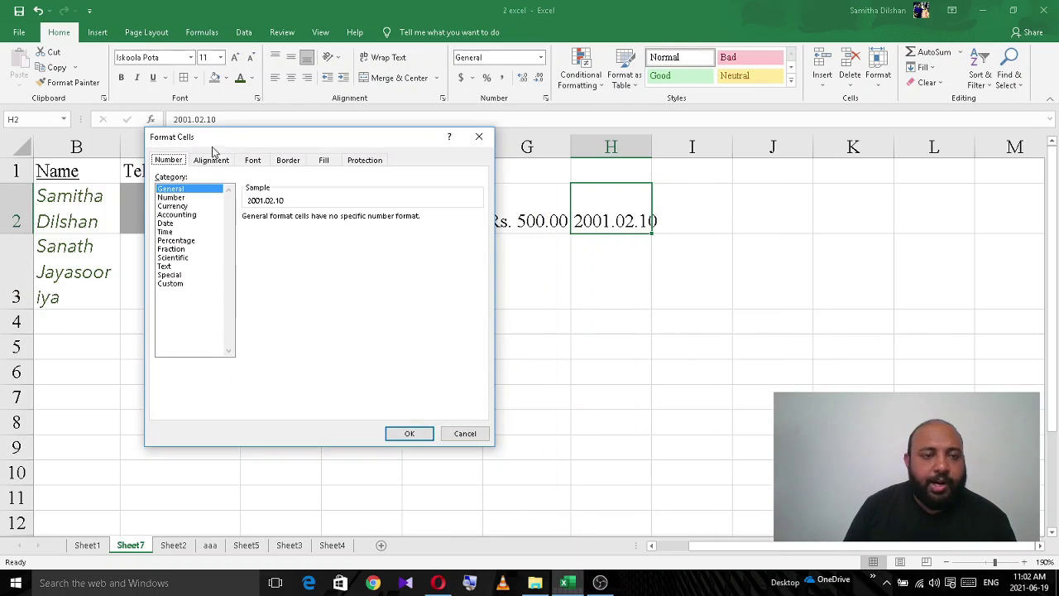
left_click(172, 224)
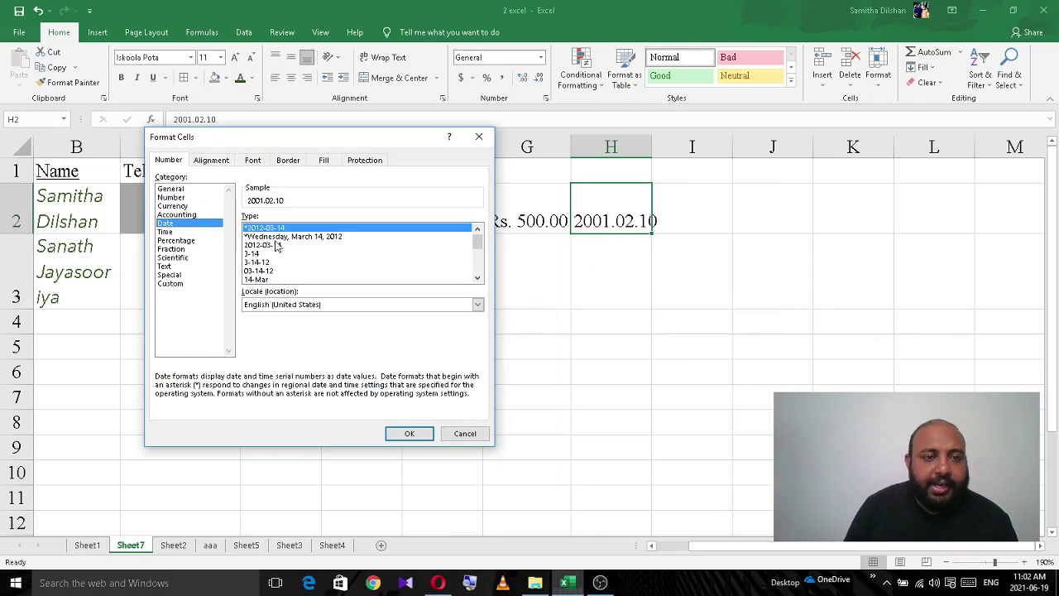
left_click(272, 245)
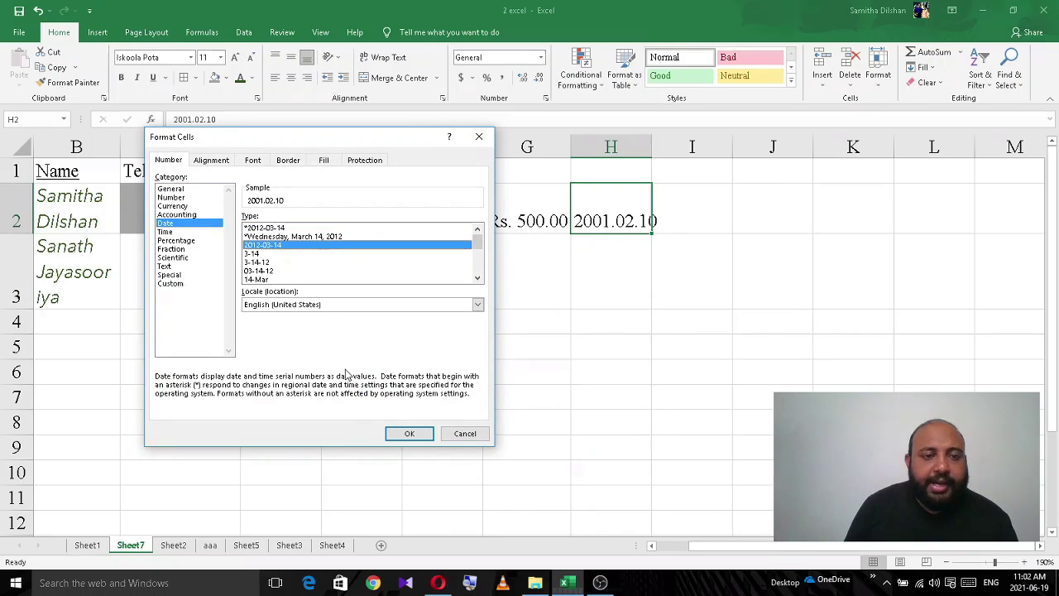
left_click(409, 432)
left_click(609, 293)
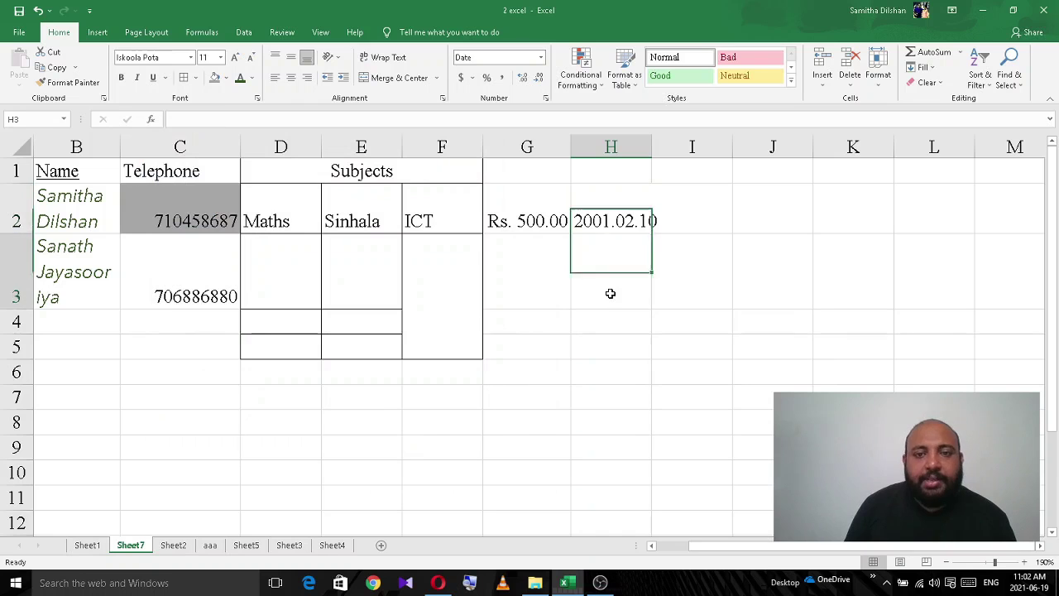
- Open Format Cells for G2 and close it without making changes
right_click(499, 216)
key("Escape")
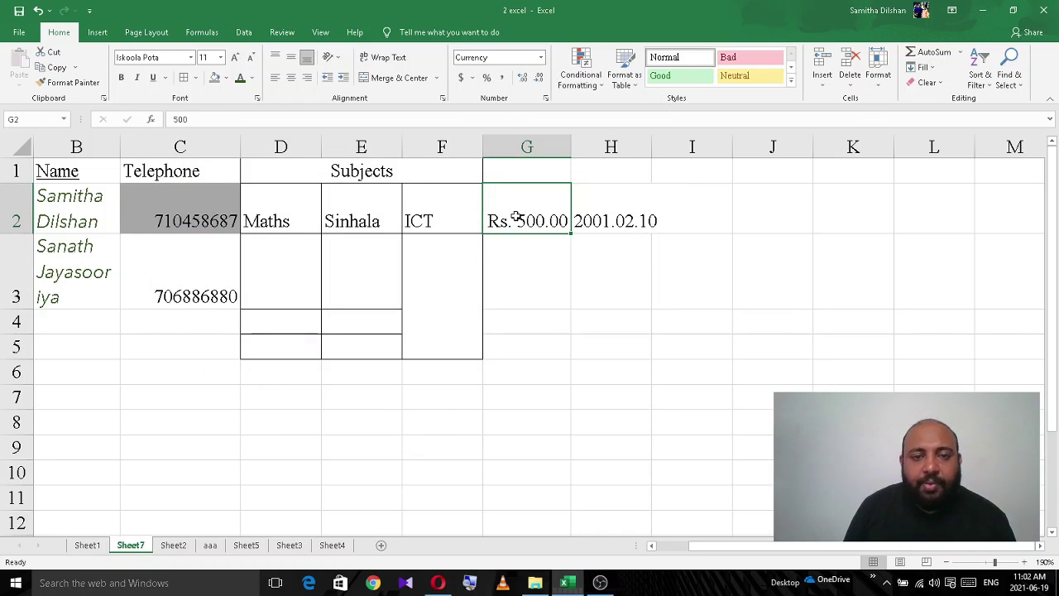
right_click(515, 216)
left_click(550, 457)
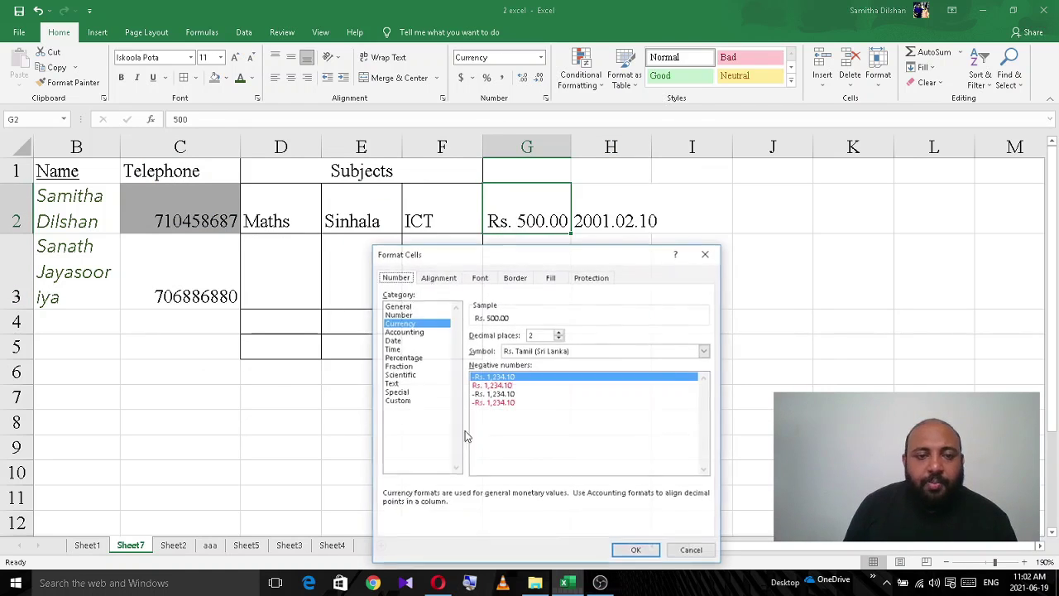
left_click(687, 551)
left_click(587, 392)
left_click_drag(522, 195, 521, 478)
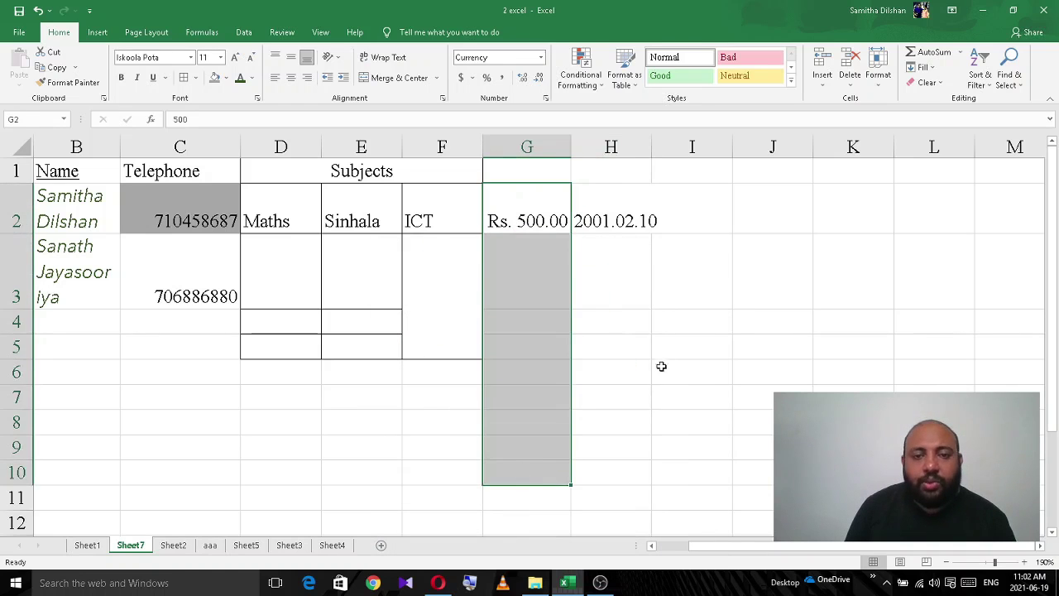
left_click(662, 366)
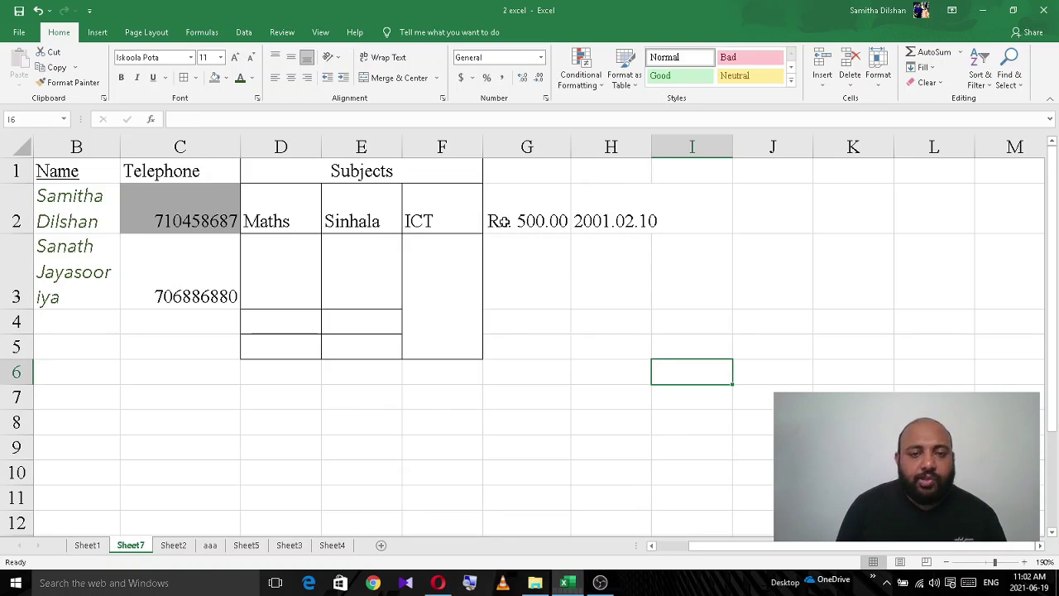
- Enter 20 in G3 and 31 in G4
left_click(513, 254)
type("2")
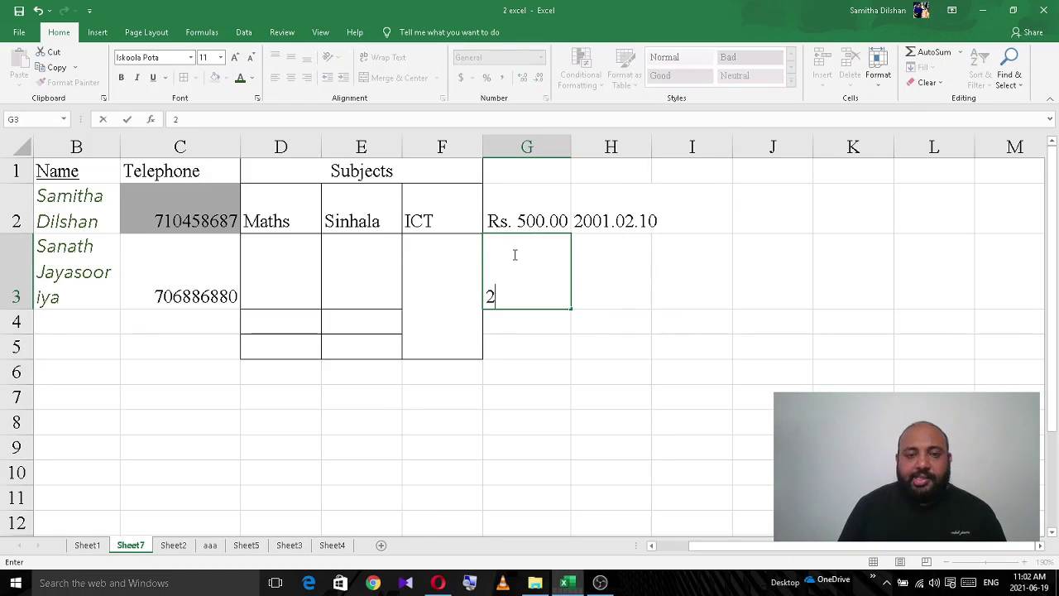
type("0")
key("Return")
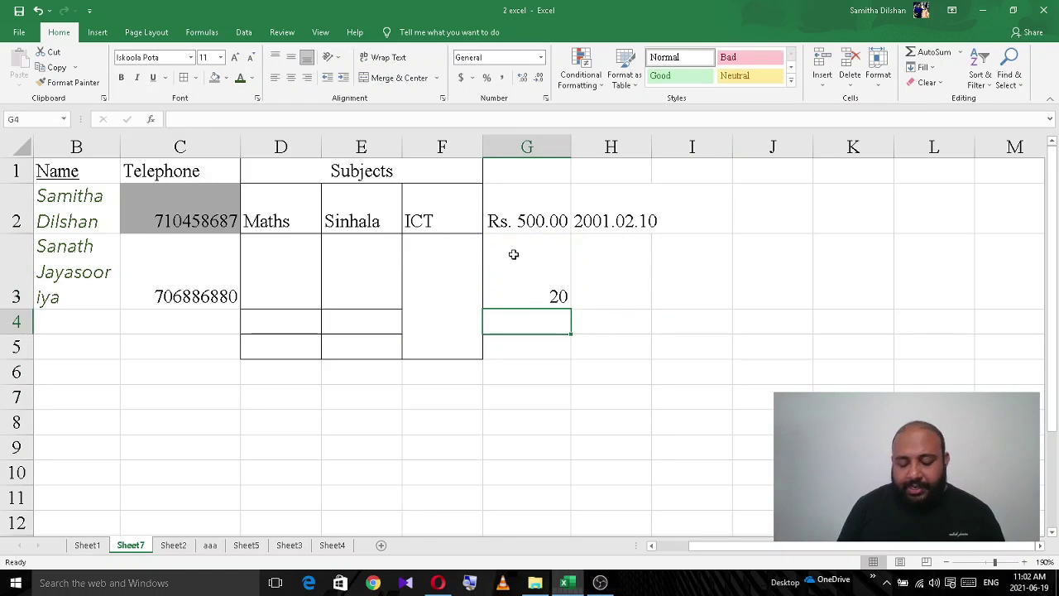
type("31")
key("Return")
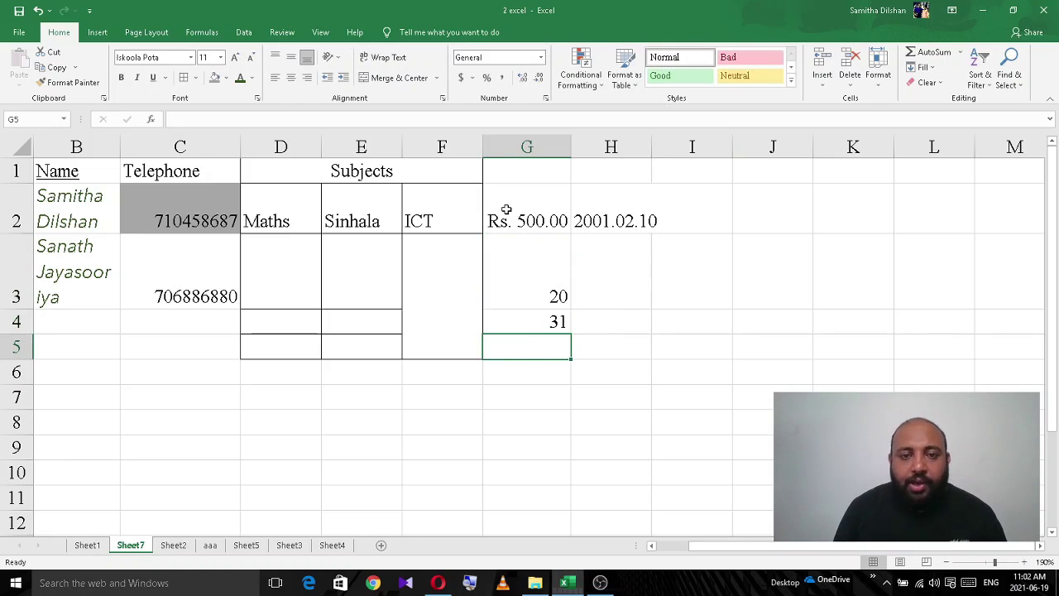
- Format the column G amounts as Currency with the Sinhala rupee symbol (රු.)
left_click_drag(503, 207, 515, 499)
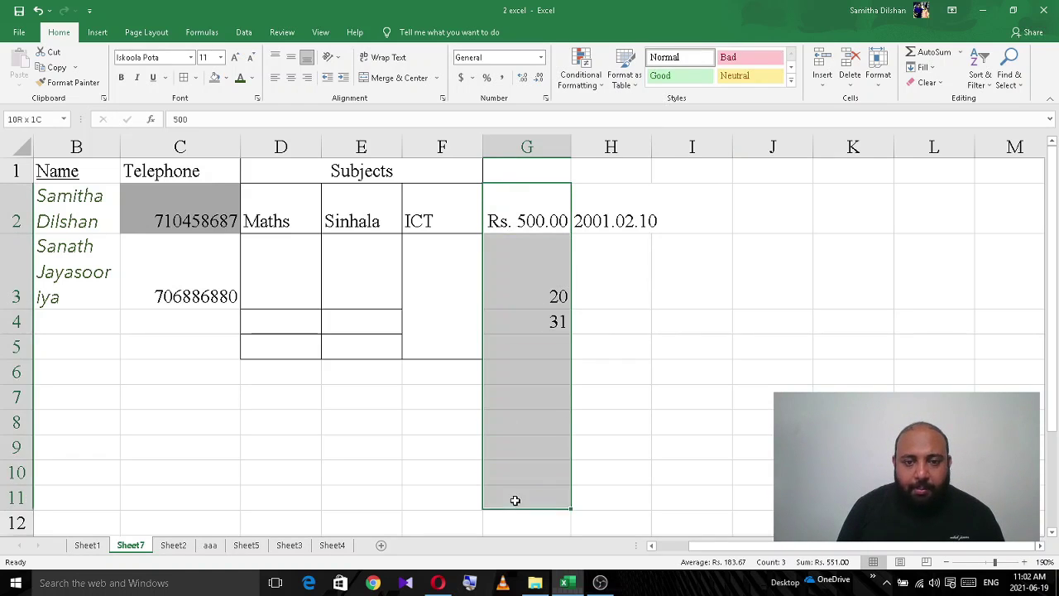
right_click(519, 339)
left_click(562, 285)
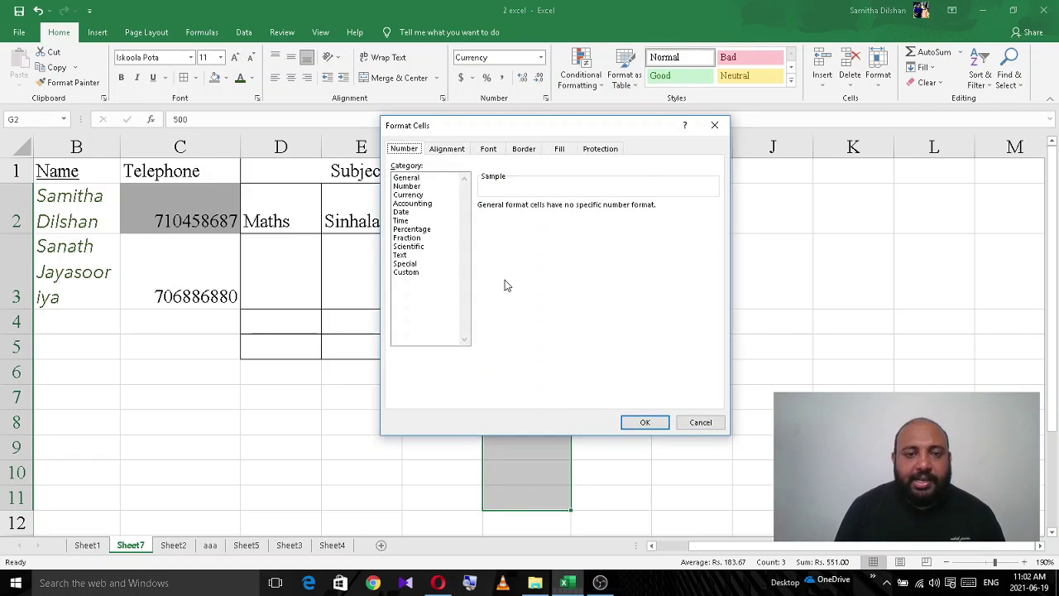
left_click_drag(444, 131, 152, 89)
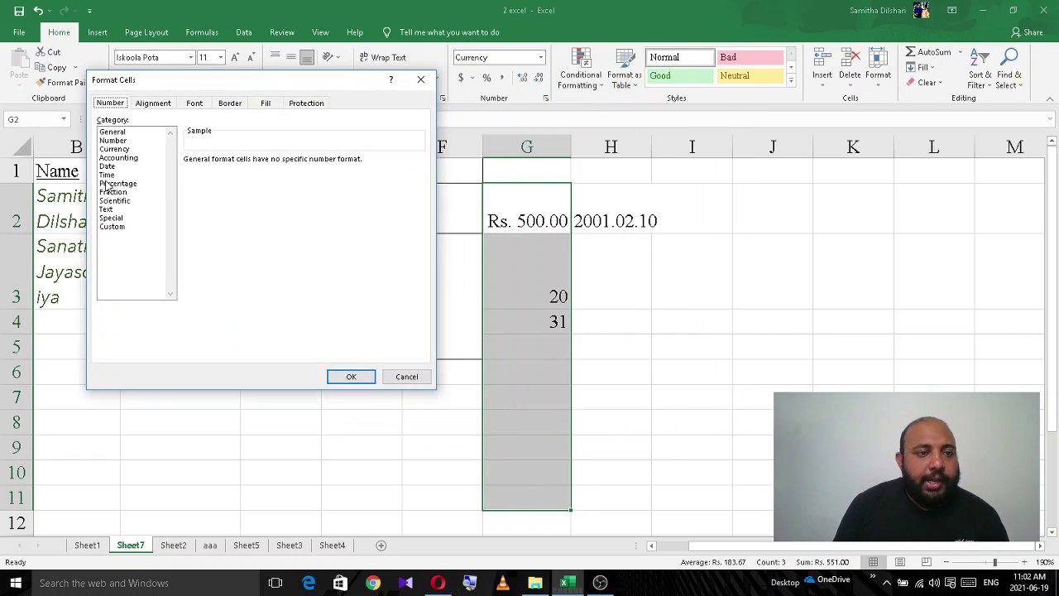
left_click(116, 148)
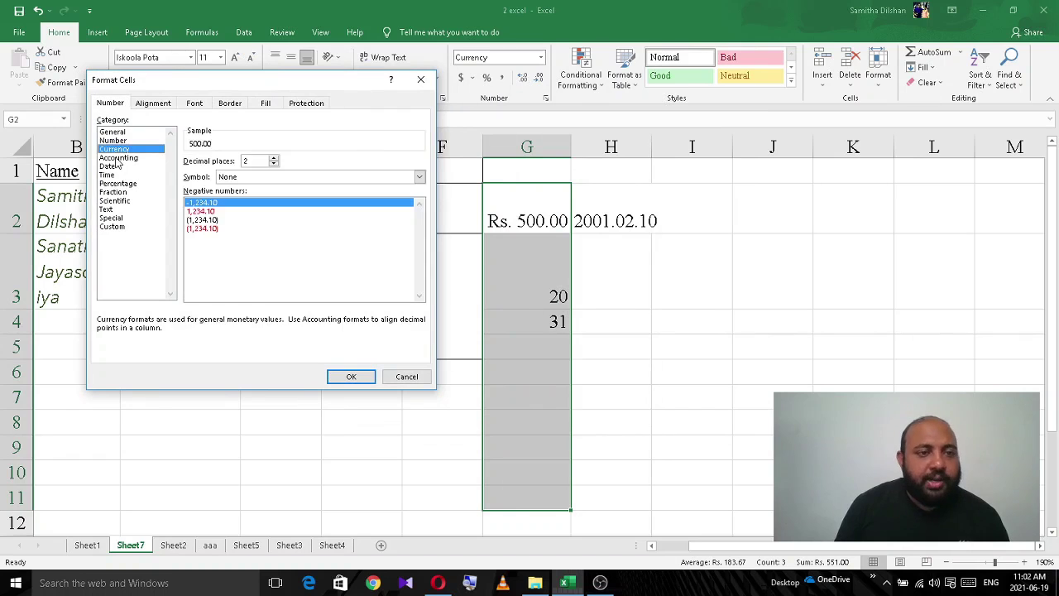
left_click(300, 178)
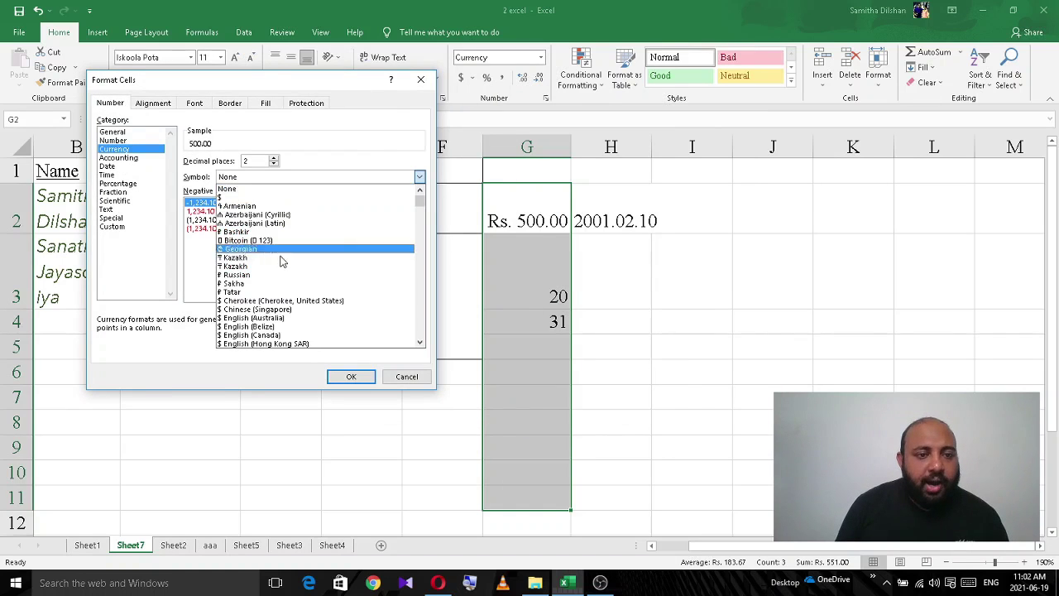
scroll(281, 256, "down", 5)
left_click_drag(419, 202, 420, 274)
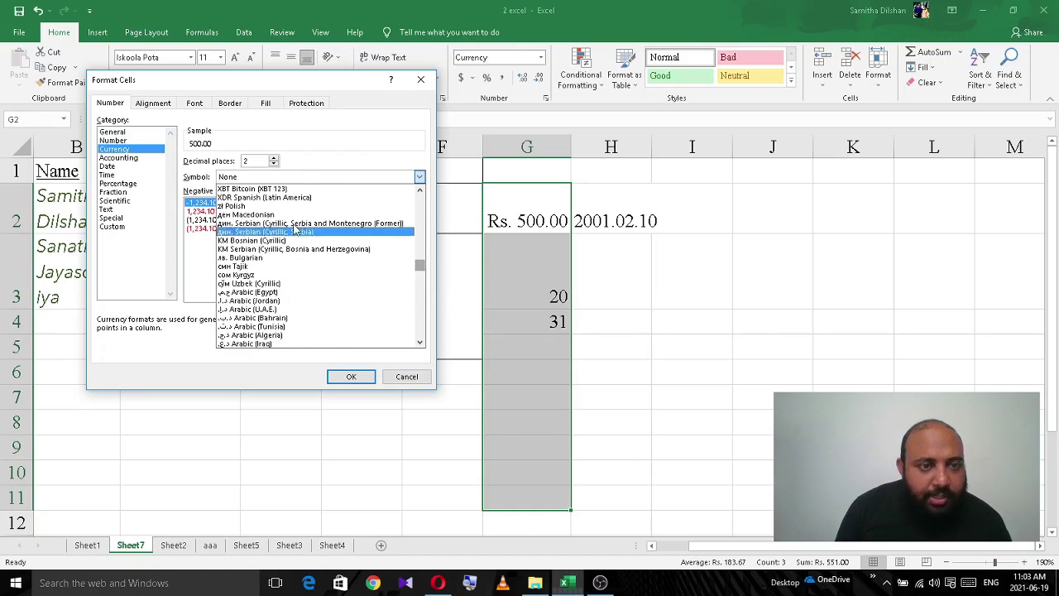
scroll(255, 281, "down", 2)
scroll(254, 281, "down", 2)
scroll(255, 281, "down", 2)
scroll(255, 281, "down", 1)
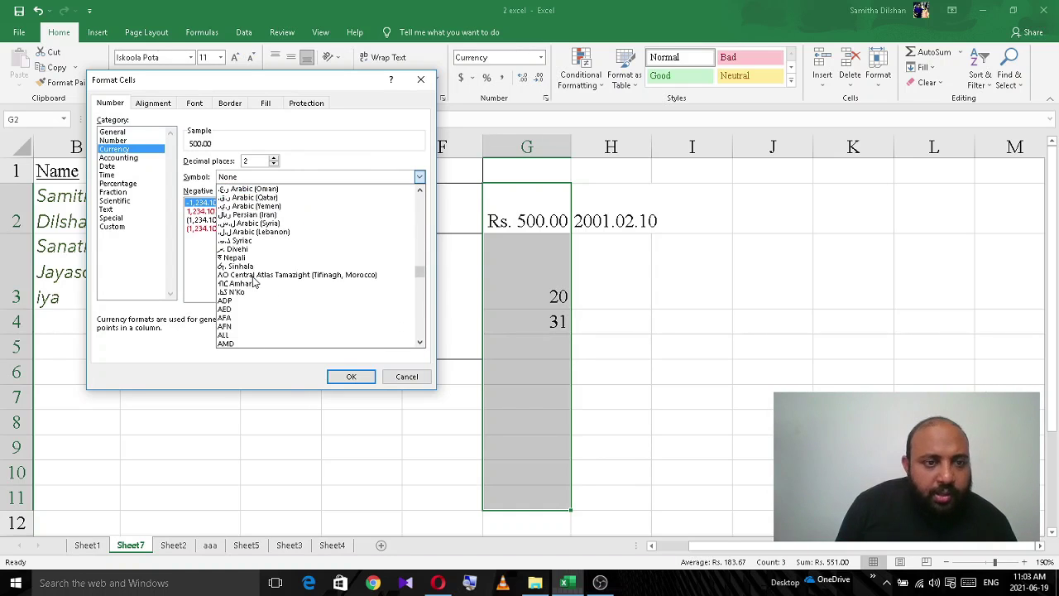
scroll(255, 282, "down", 1)
left_click(250, 284)
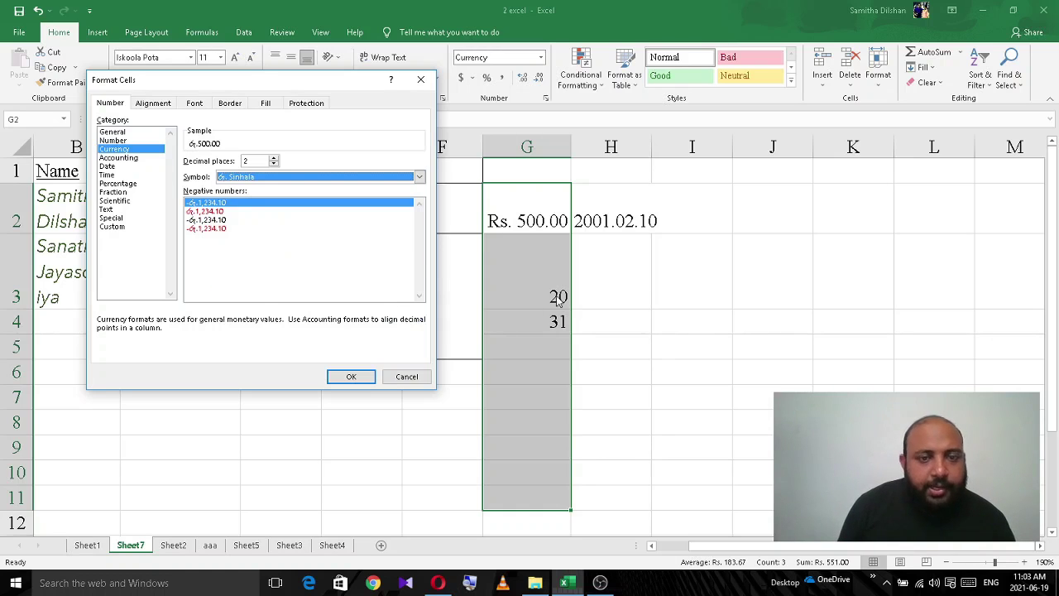
left_click(352, 375)
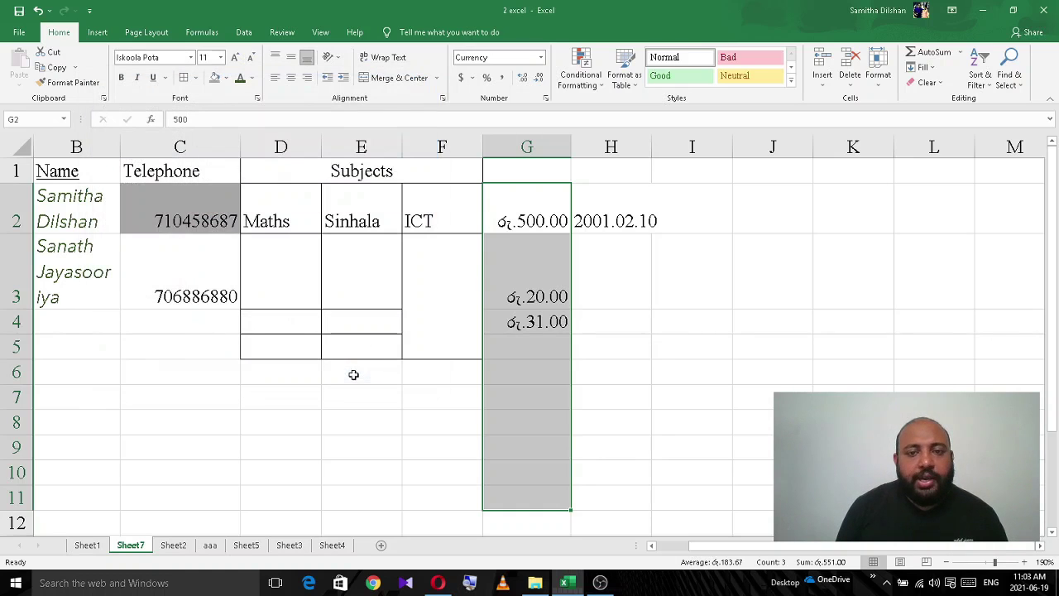
- Enter 56 in G5 and 89 in G6
left_click(521, 352)
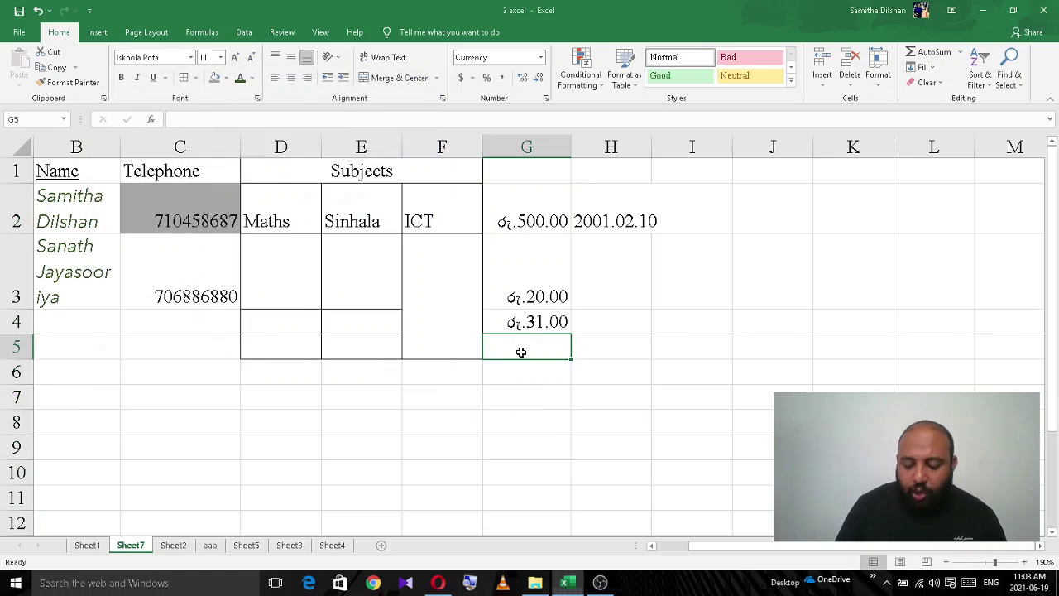
type("56")
key("Return")
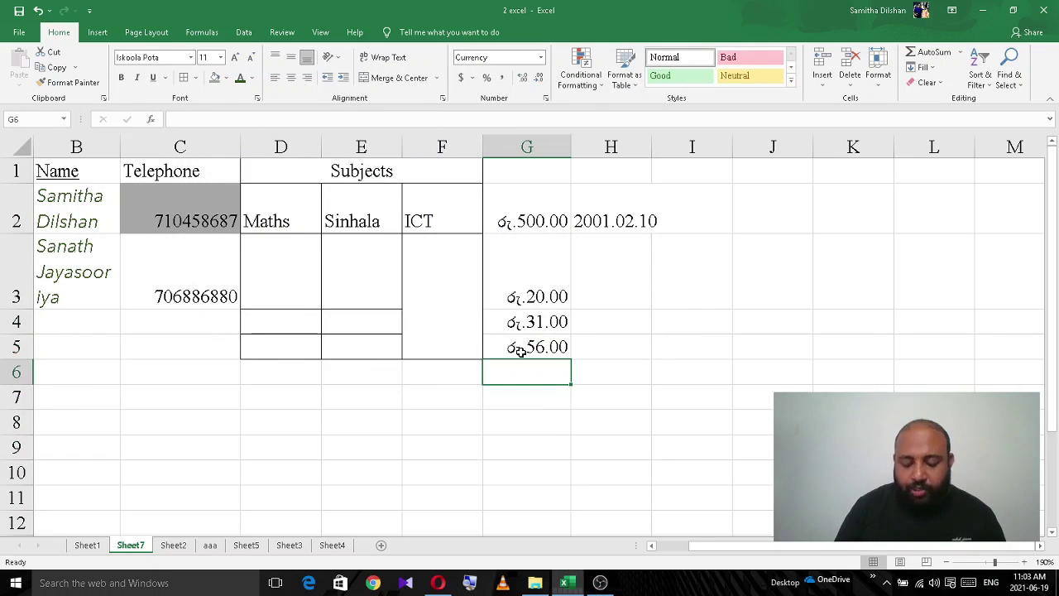
type("89")
key("Return")
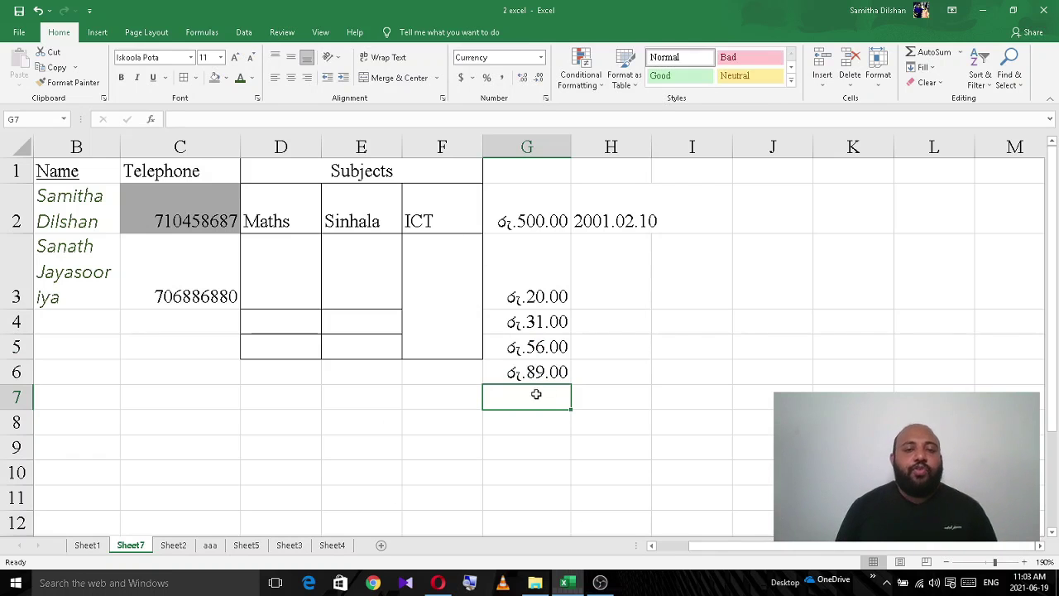
- Review the number-format and formula-symbol diagrams on Sheet1, then add a new blank sheet, Sheet8
left_click(86, 545)
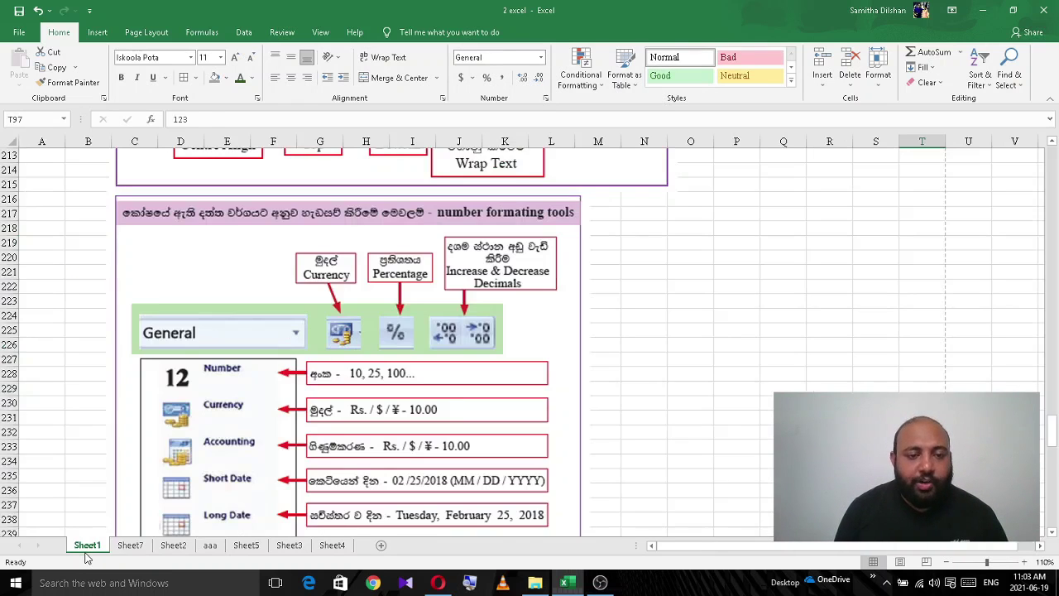
scroll(270, 396, "down", 4)
scroll(267, 229, "down", 1)
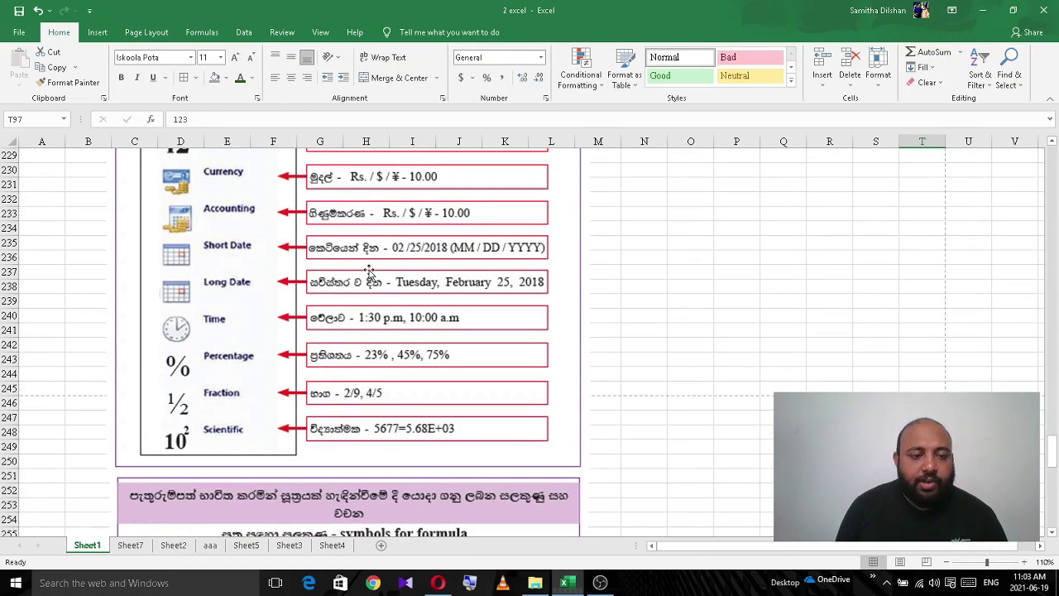
scroll(363, 299, "down", 5)
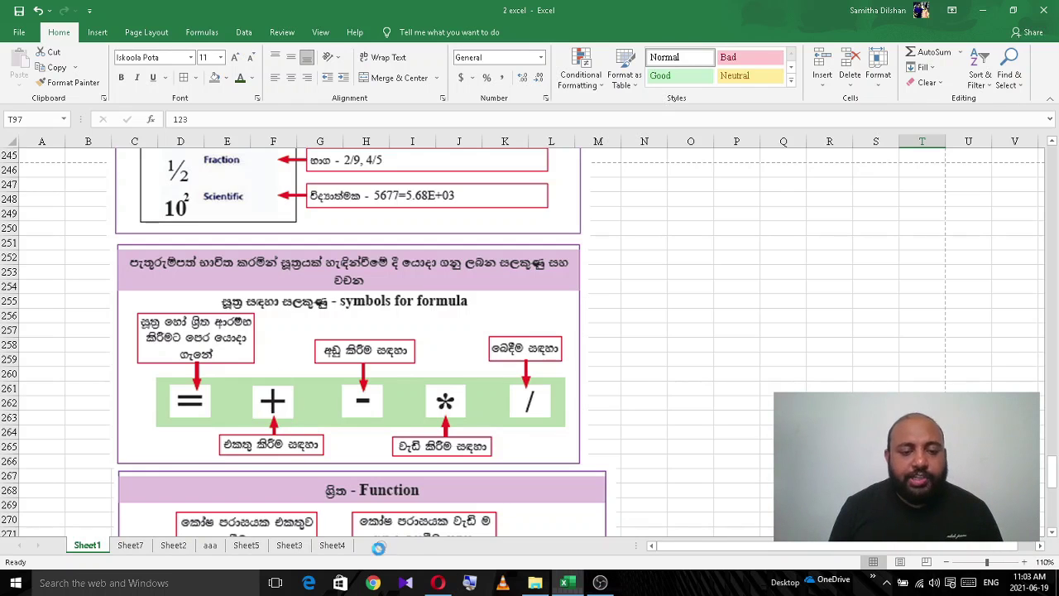
left_click(378, 548)
- Enter the title 'ABC Stores' in B2 and merge and centre it across B2:E2
left_click(83, 177)
left_click(80, 168)
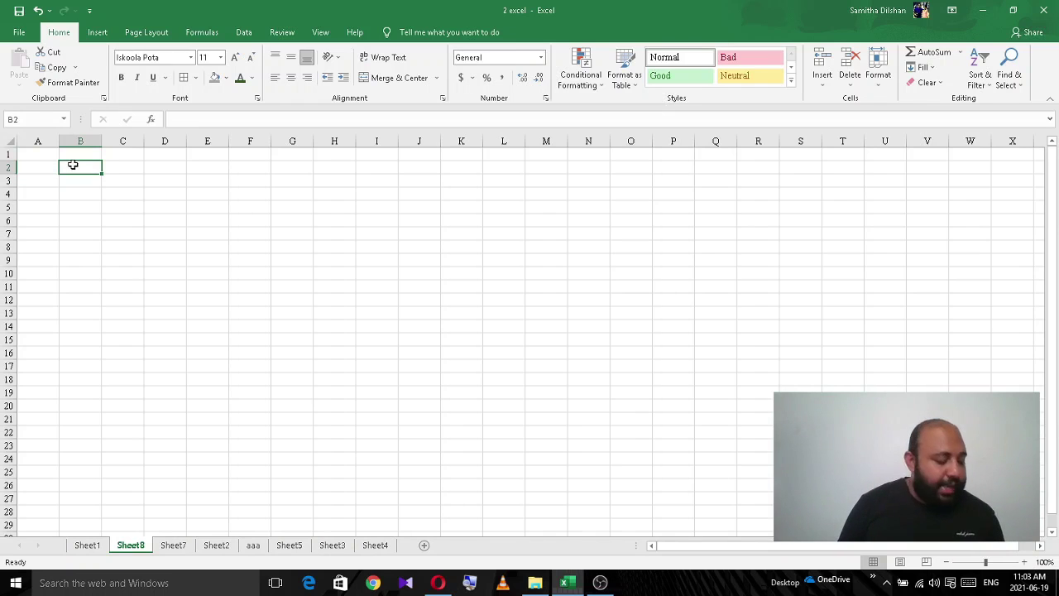
type("AB")
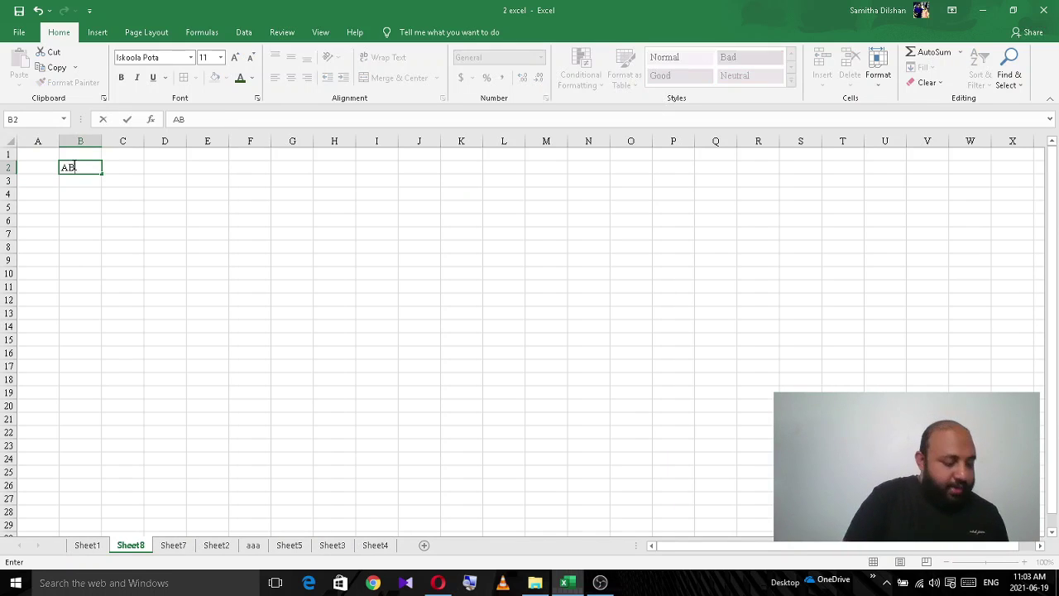
type("C St")
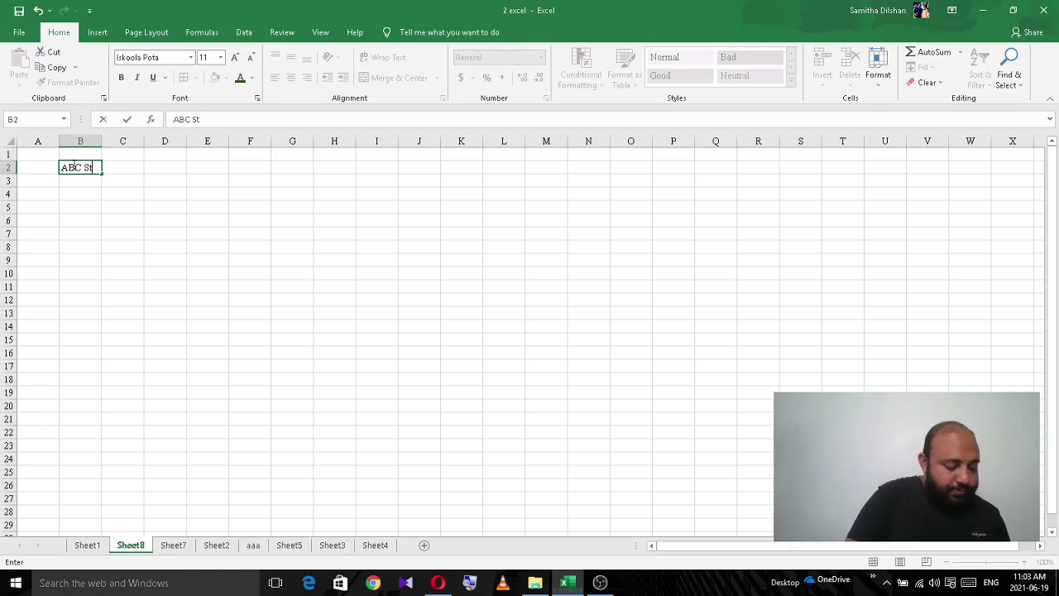
type("ores")
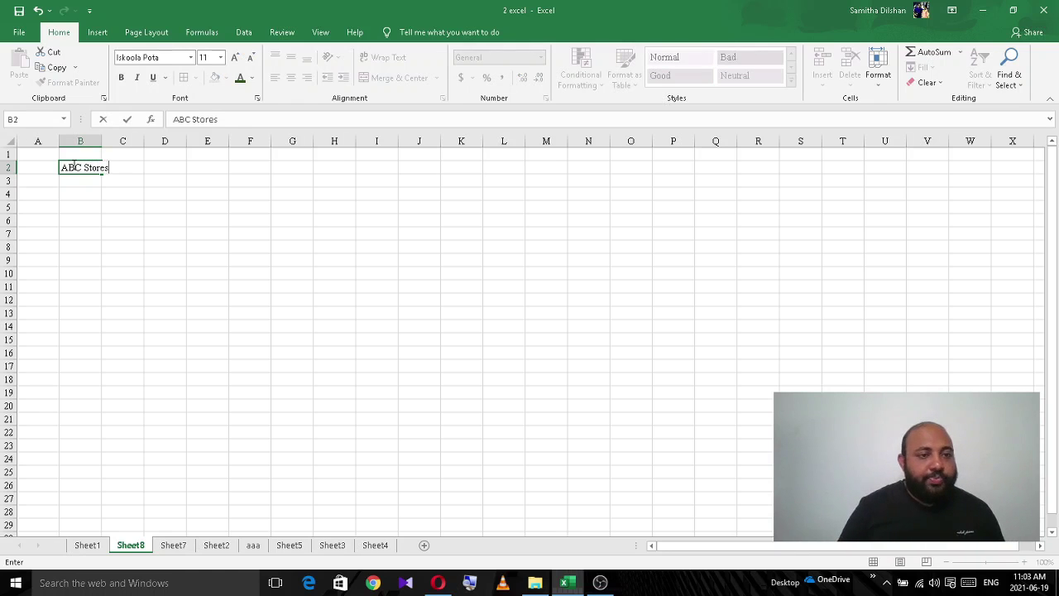
left_click(122, 207)
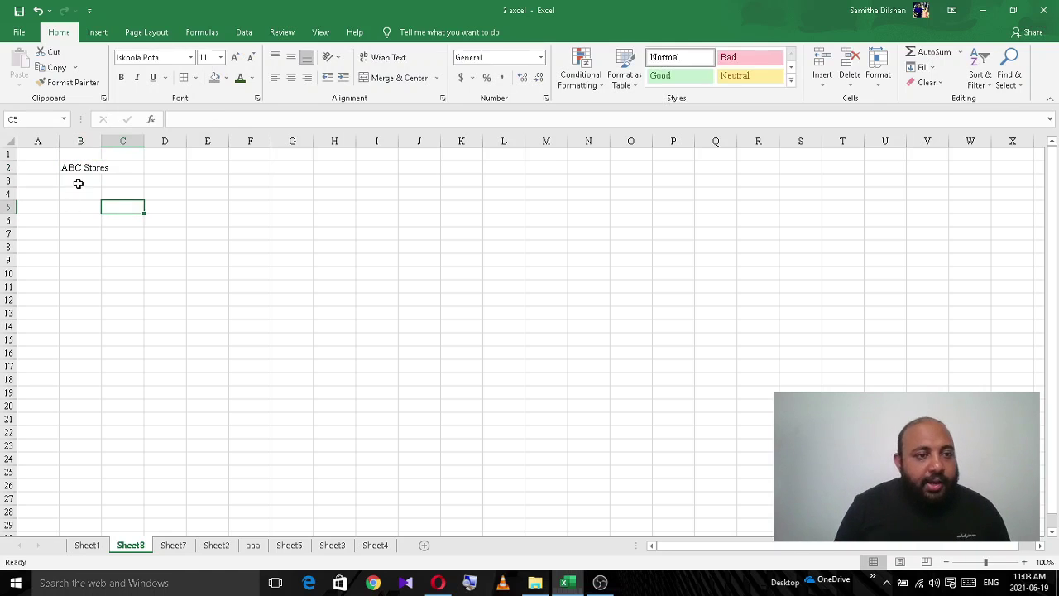
left_click_drag(69, 168, 214, 170)
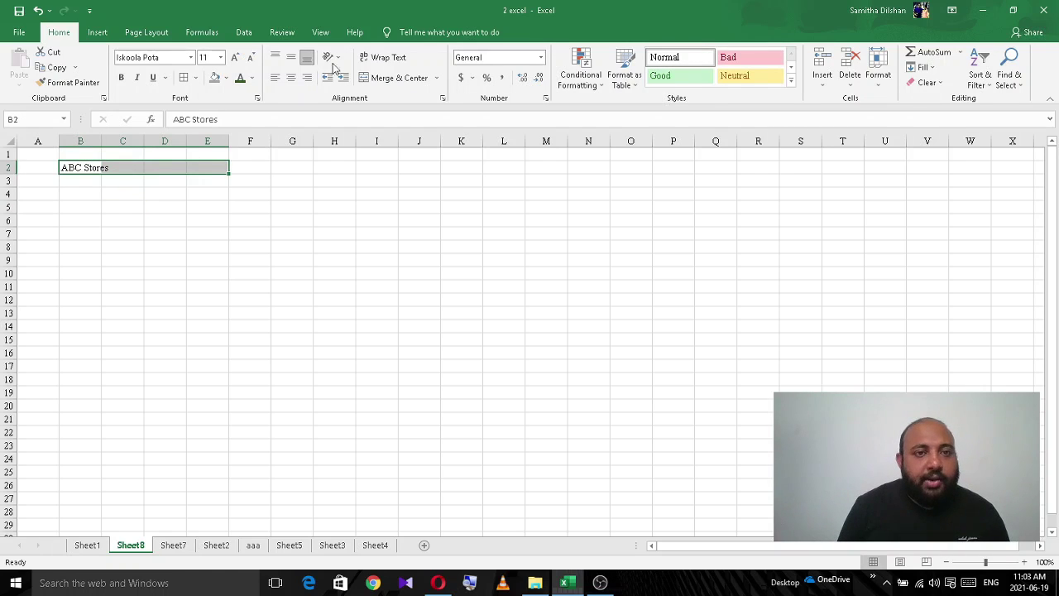
left_click(400, 78)
scroll(724, 489, "up", 8)
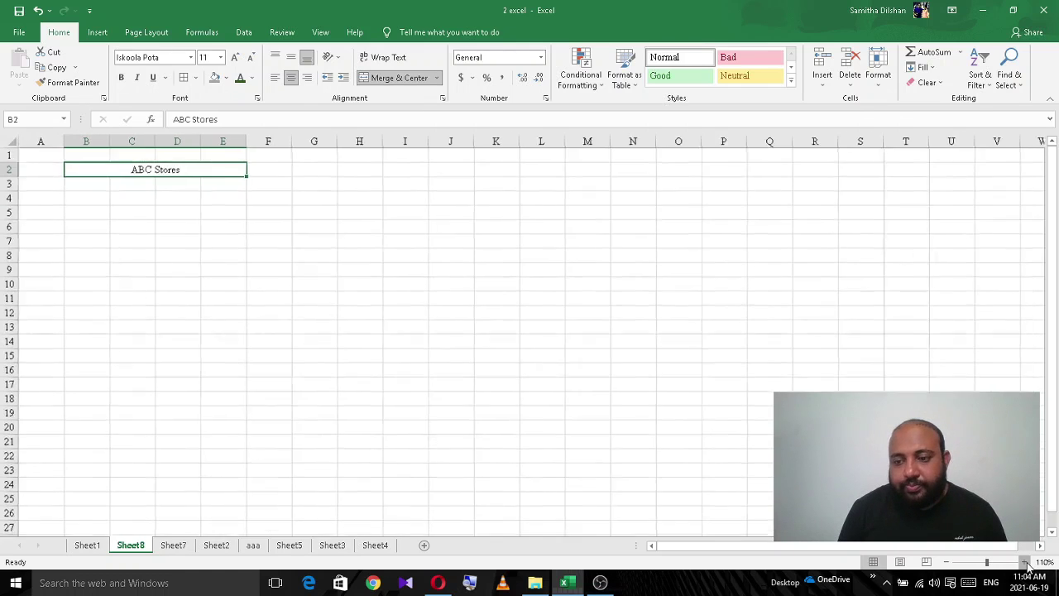
left_click(436, 313)
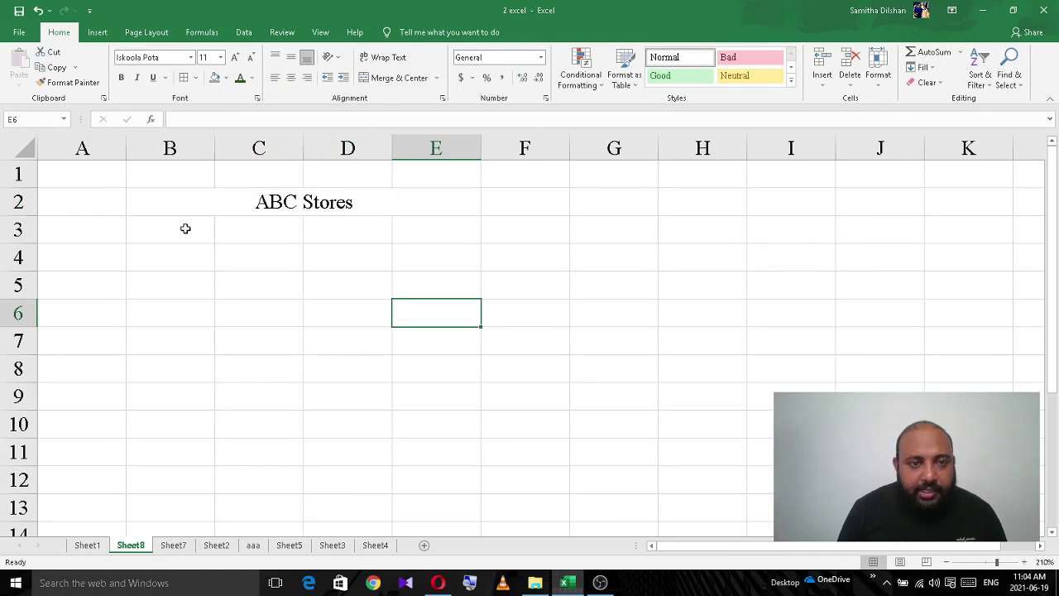
left_click(128, 199)
left_click(330, 250)
- Enter the headings Item No and Item Name in B3:C3, resizing columns B and C to fit
left_click(182, 229)
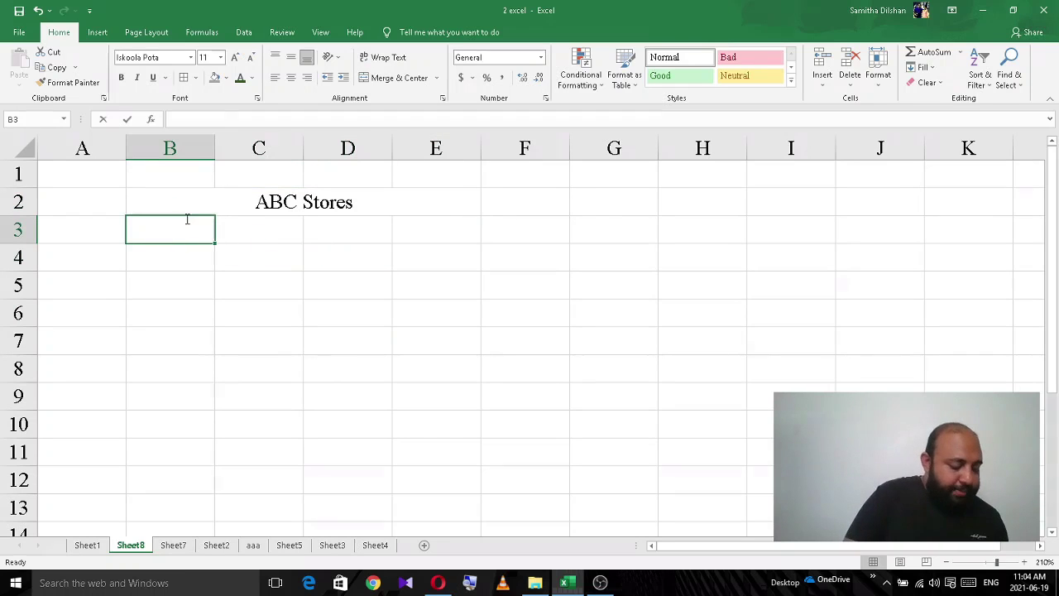
type("Item No")
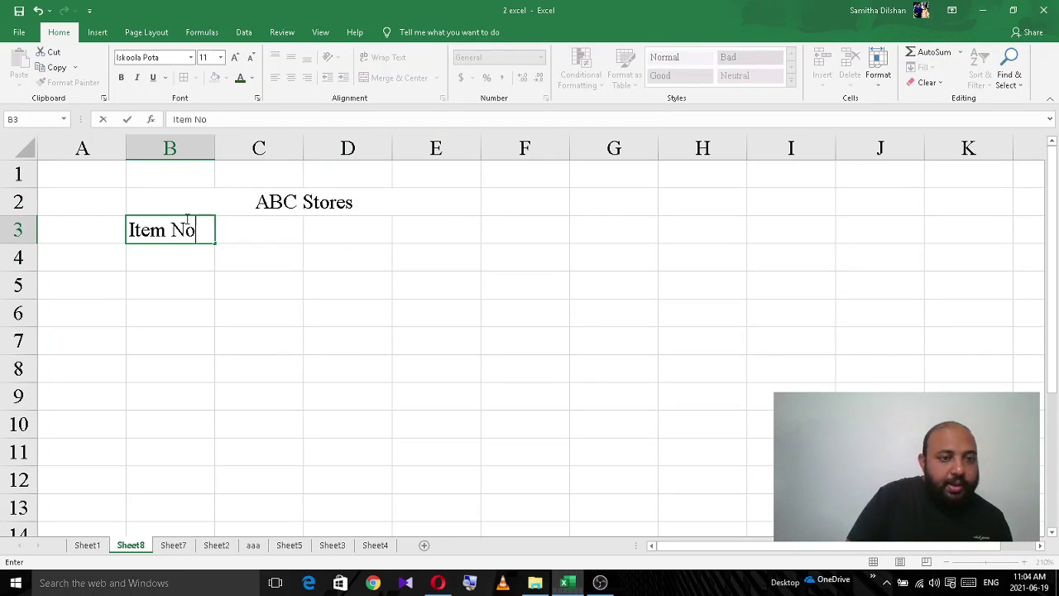
left_click(247, 229)
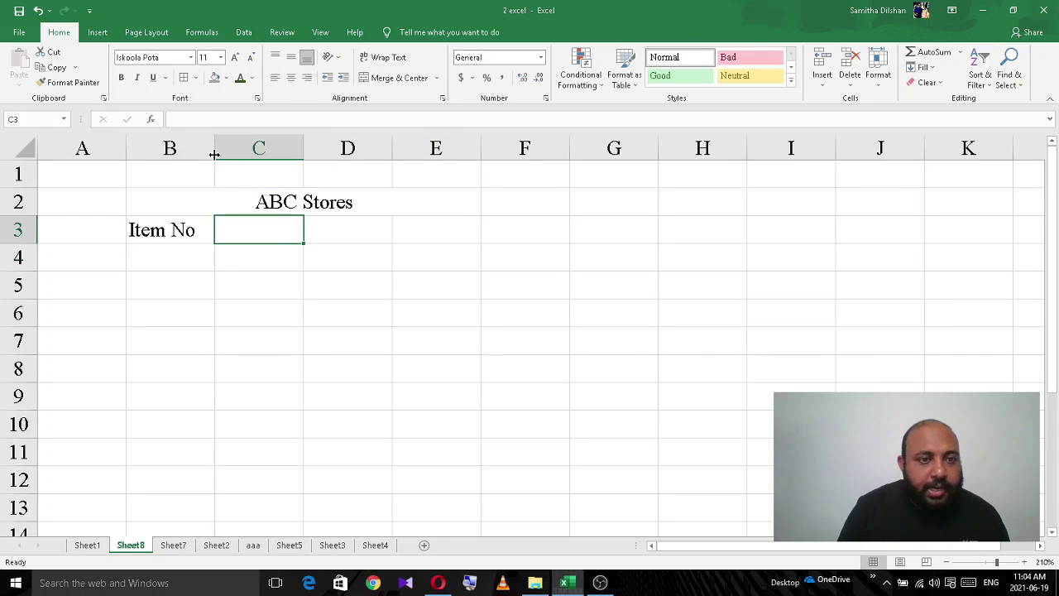
left_click_drag(214, 154, 194, 169)
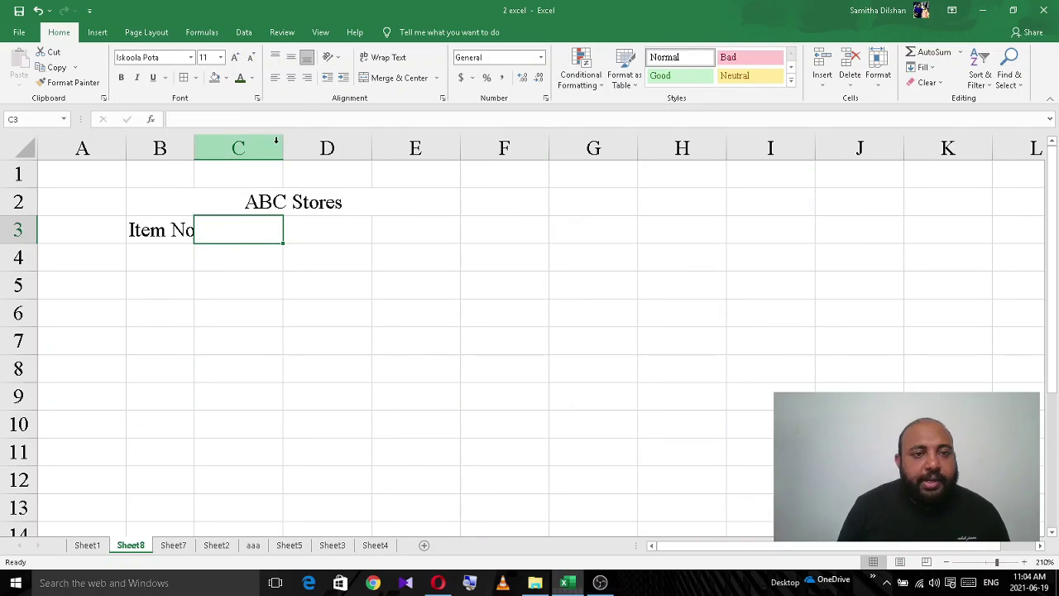
left_click_drag(283, 147, 342, 148)
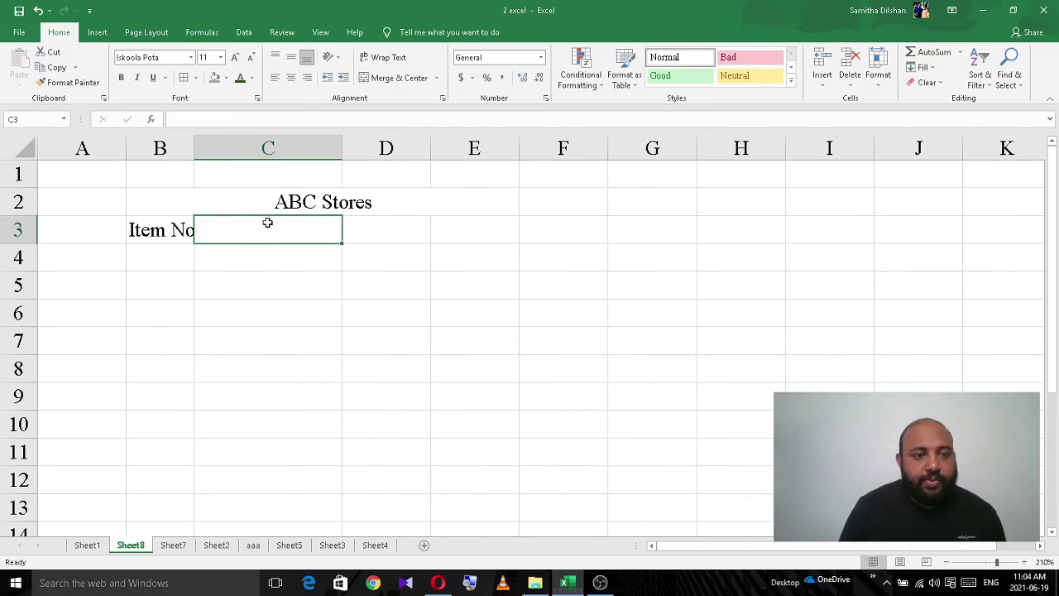
type("Ite")
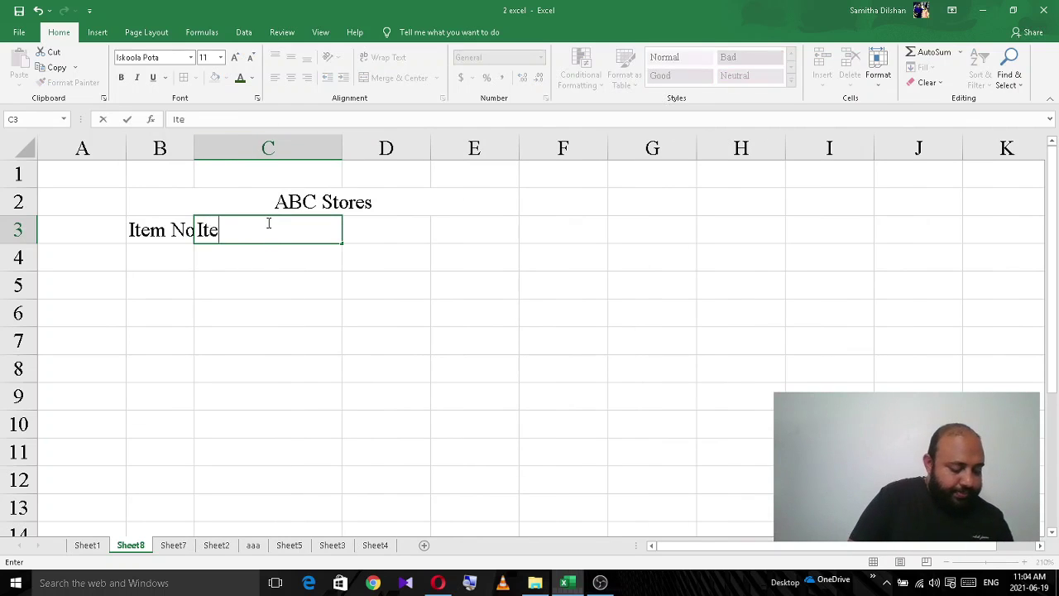
type("m Name")
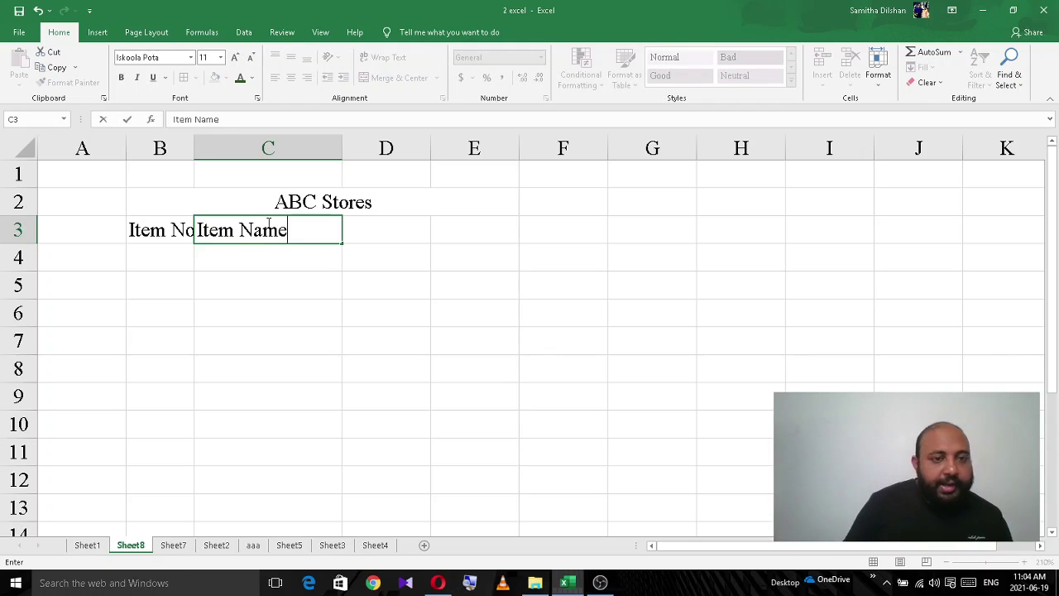
left_click(394, 229)
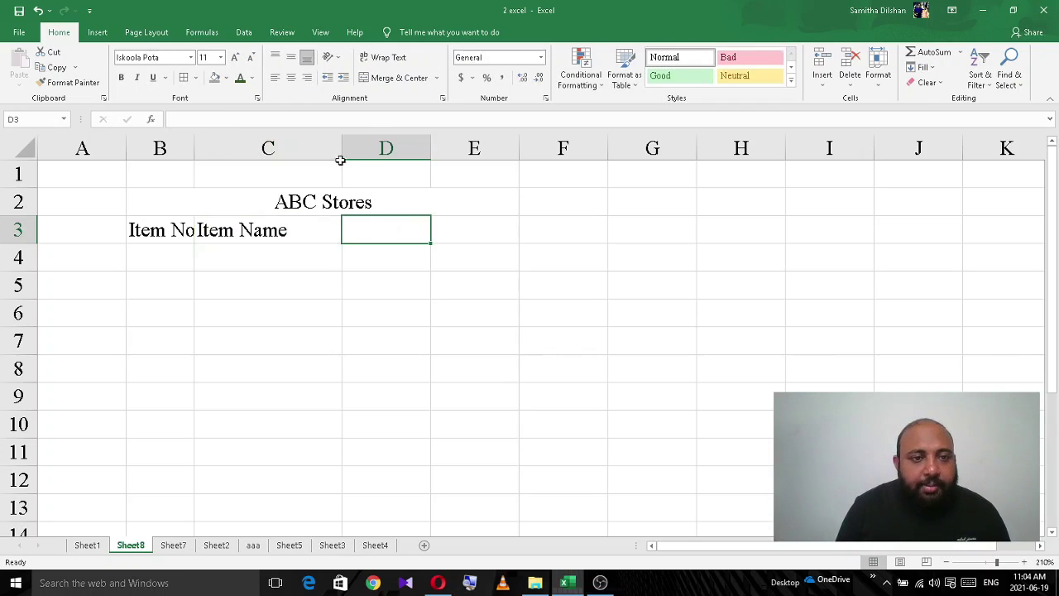
left_click_drag(344, 148, 352, 148)
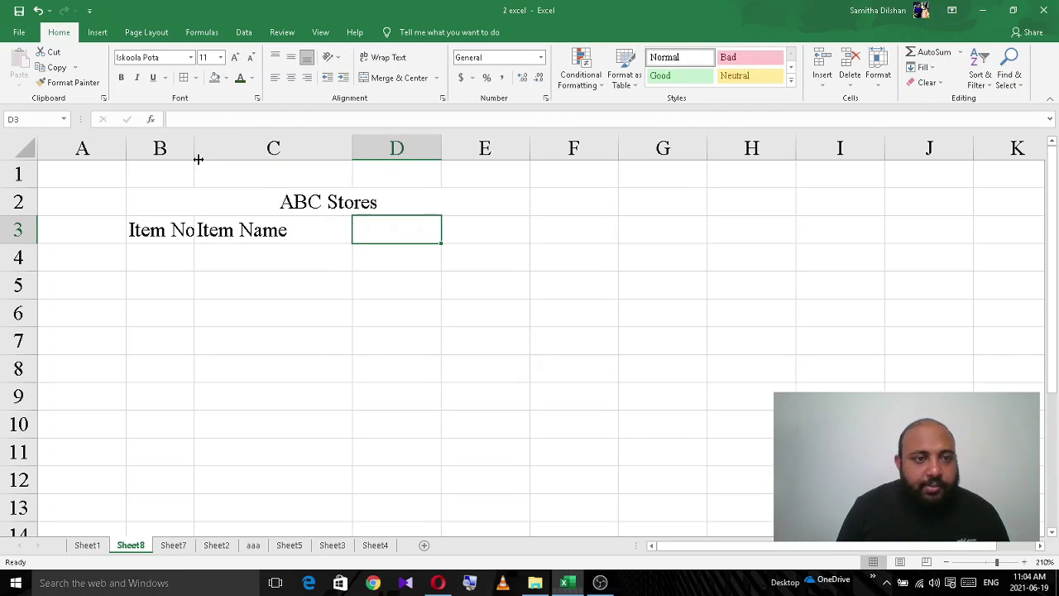
left_click_drag(195, 154, 200, 153)
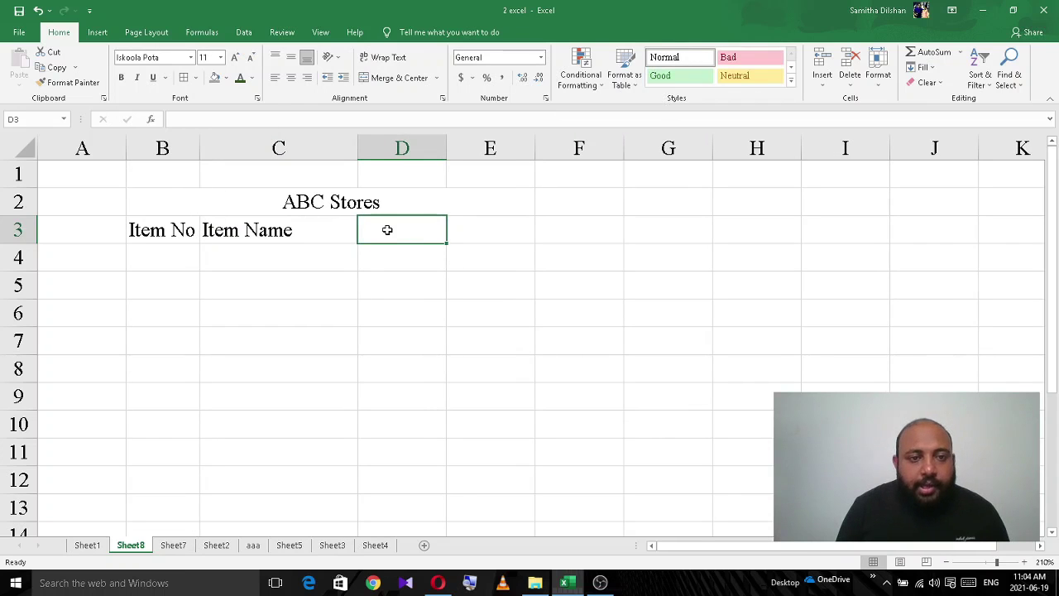
- Enter Qty, Unit Price and Total in D3:F3, widening columns E and F
type("Qty")
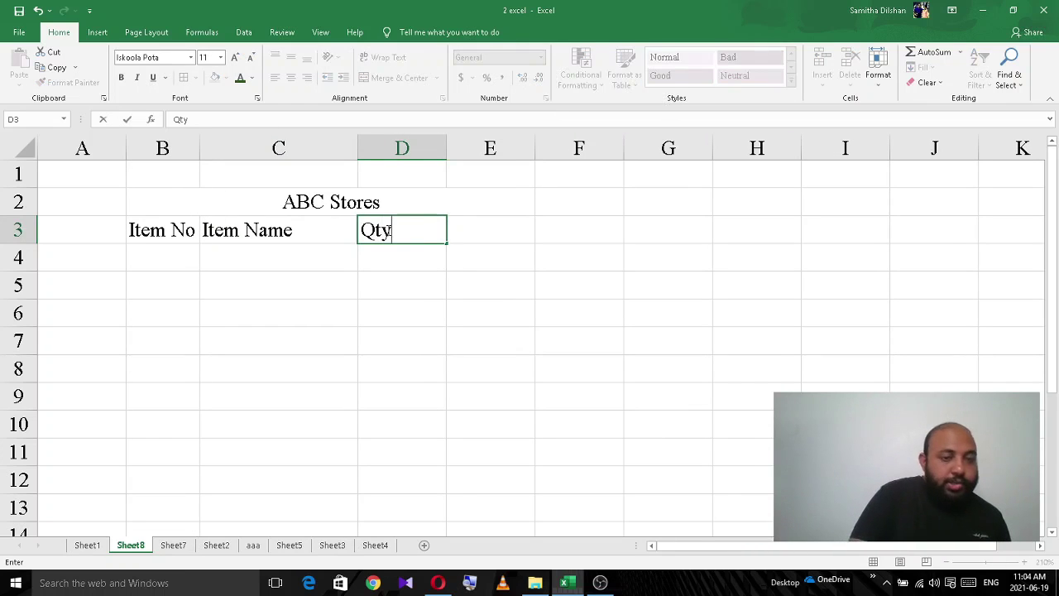
left_click(474, 232)
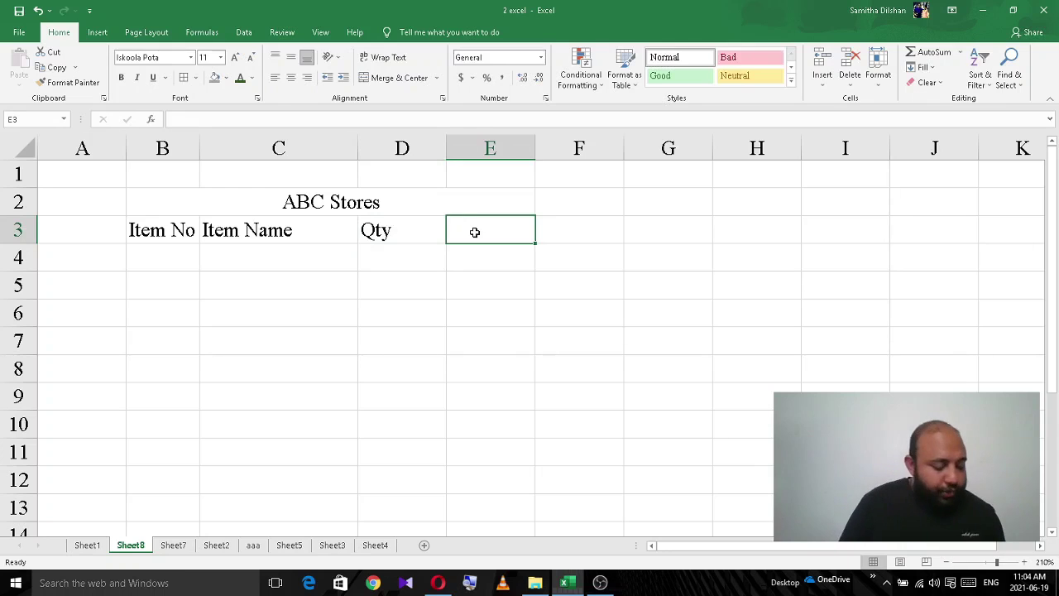
type("Unit")
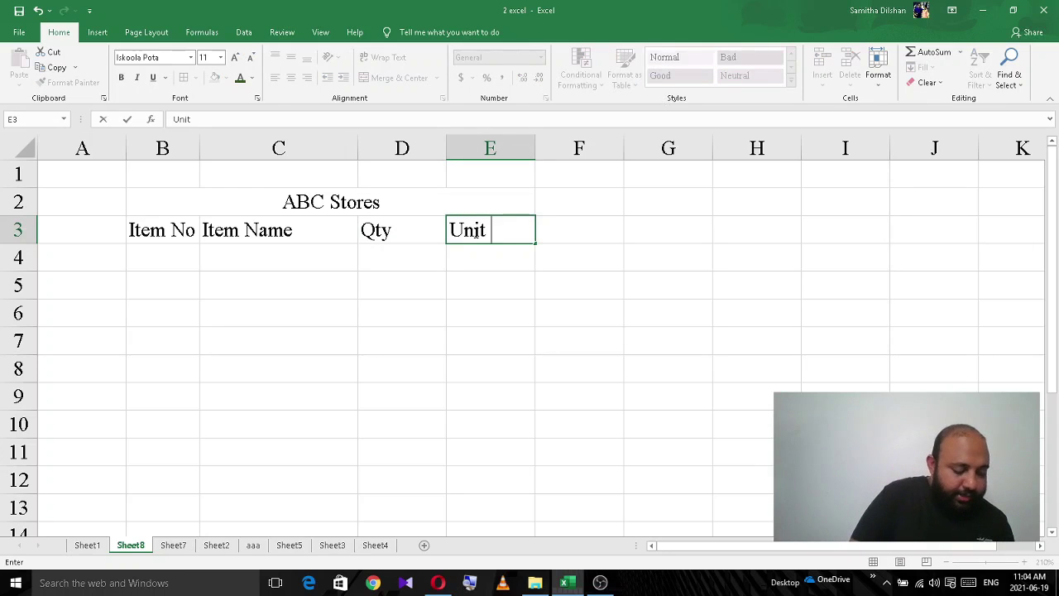
type(" Price")
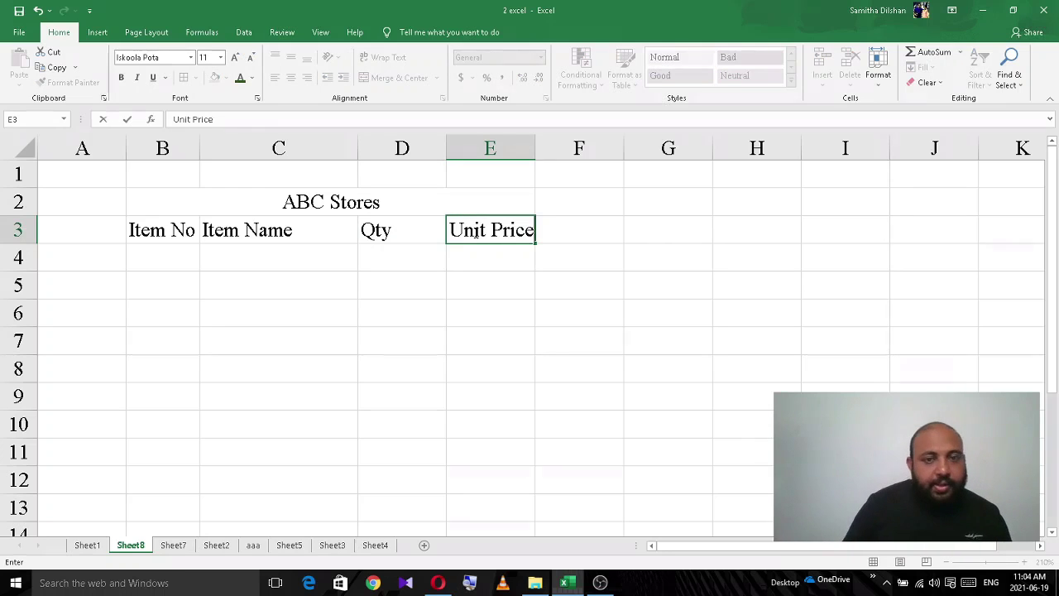
left_click(583, 233)
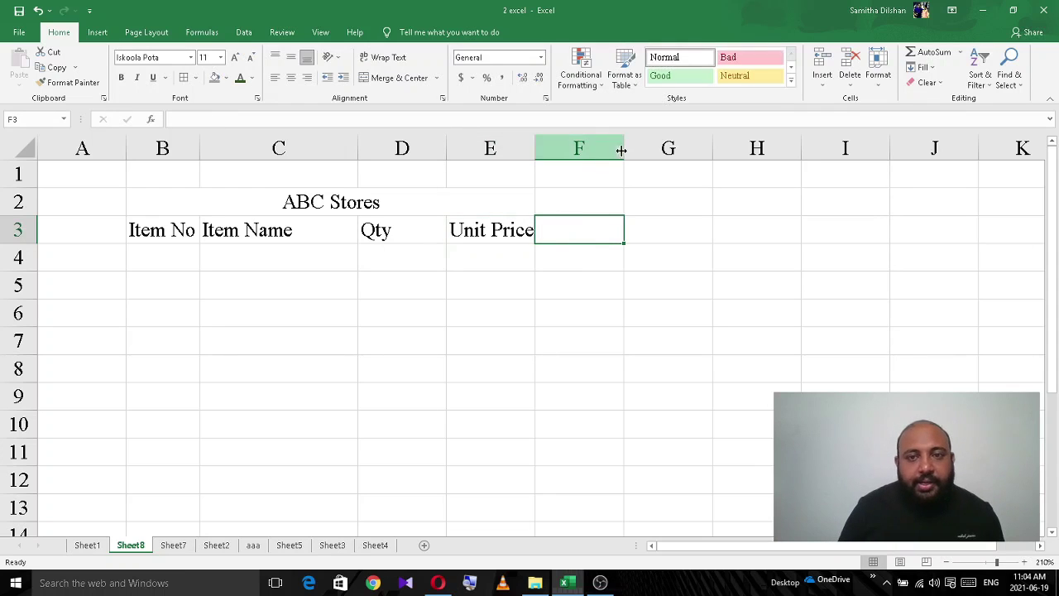
left_click_drag(624, 148, 640, 150)
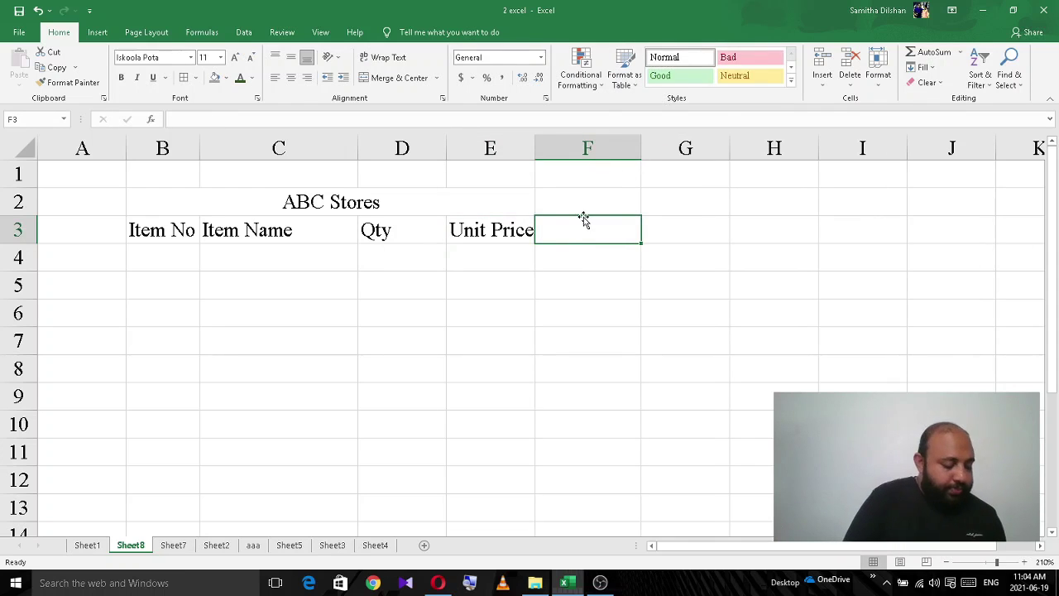
type("Total")
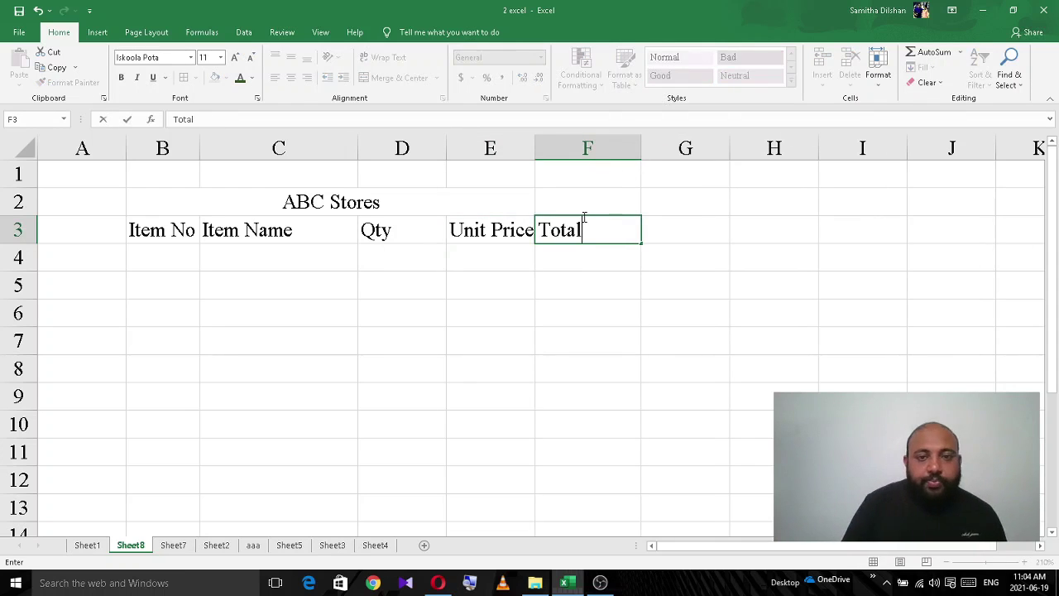
left_click(534, 148)
left_click_drag(535, 149, 546, 172)
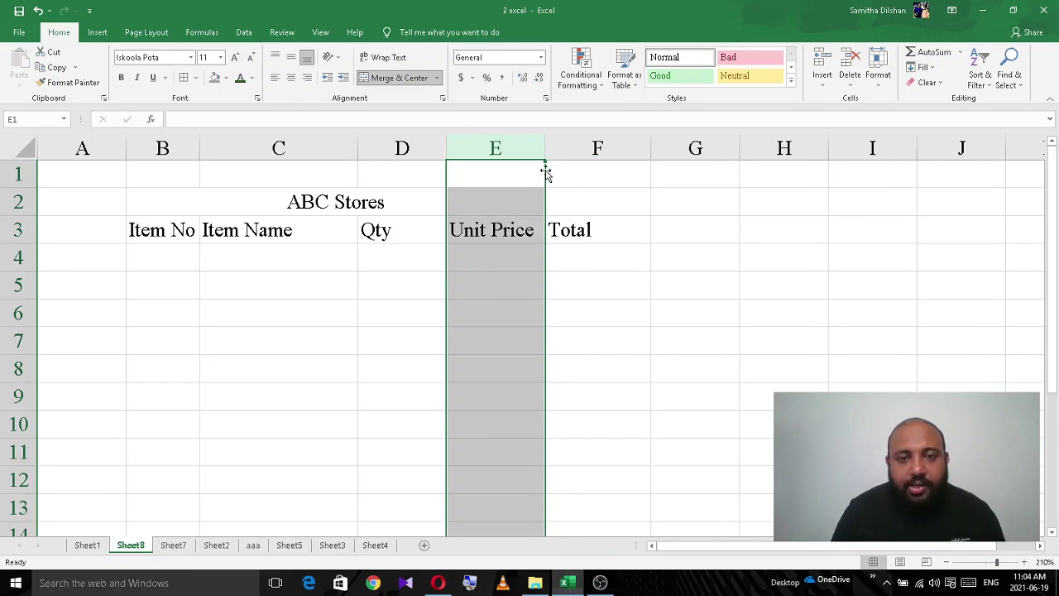
- Re-merge the ABC Stores title so it is centred across B2:F2
left_click(530, 303)
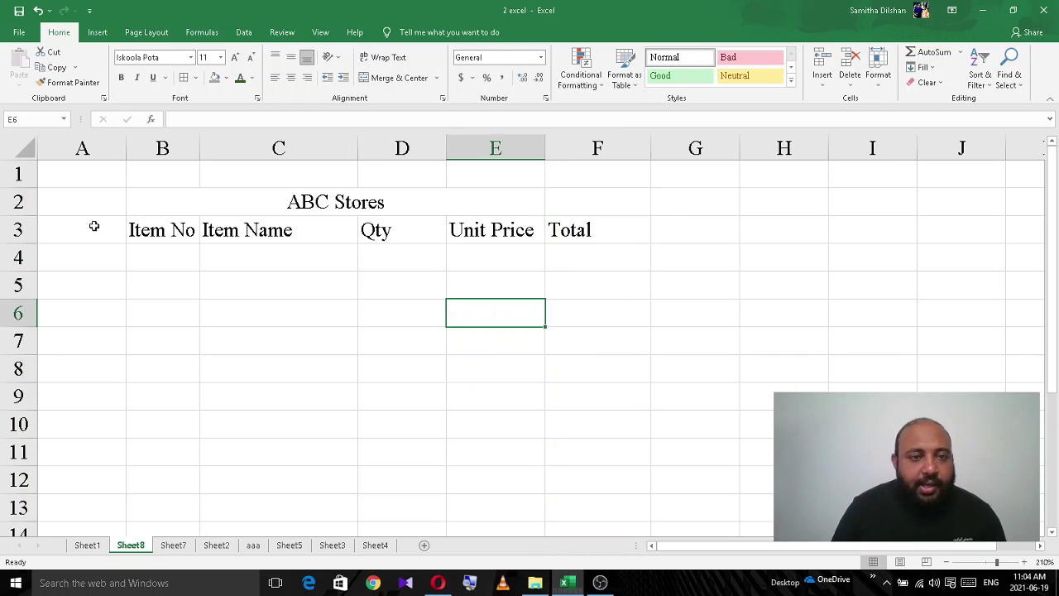
left_click_drag(627, 201, 265, 201)
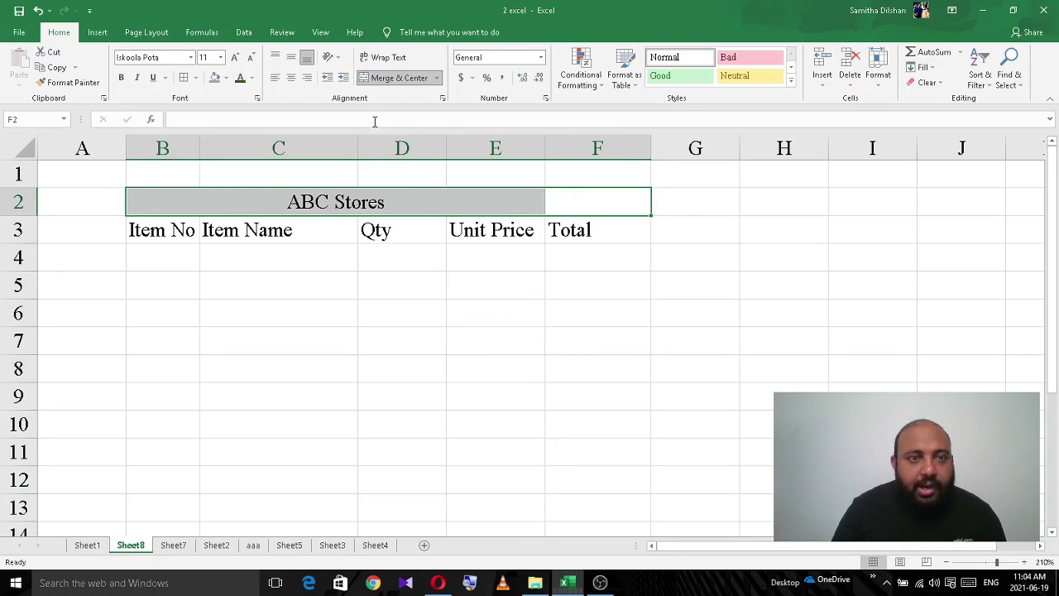
left_click(385, 80)
left_click(386, 79)
left_click(395, 277)
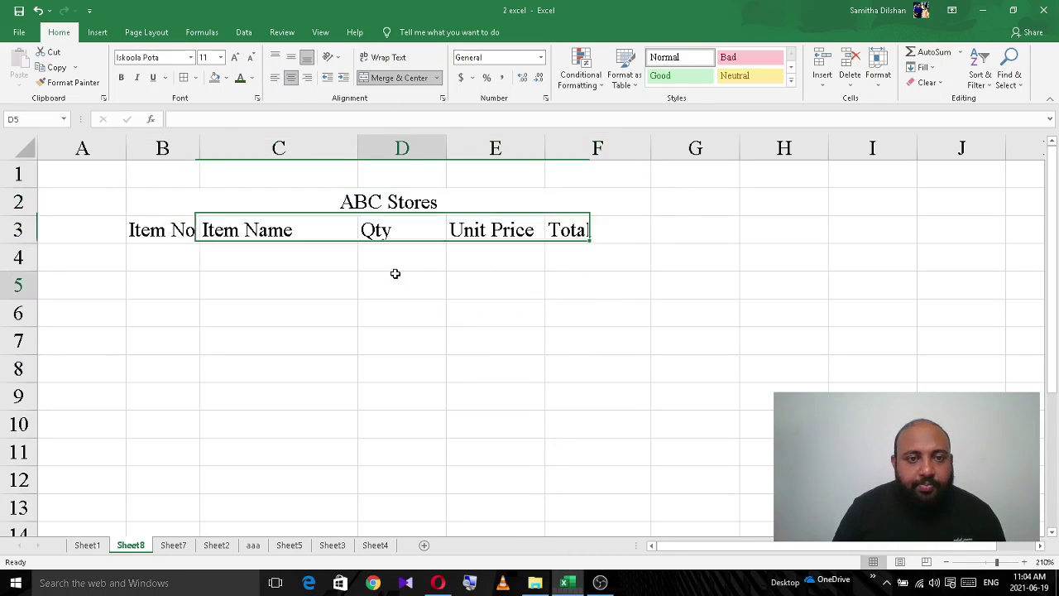
left_click(171, 255)
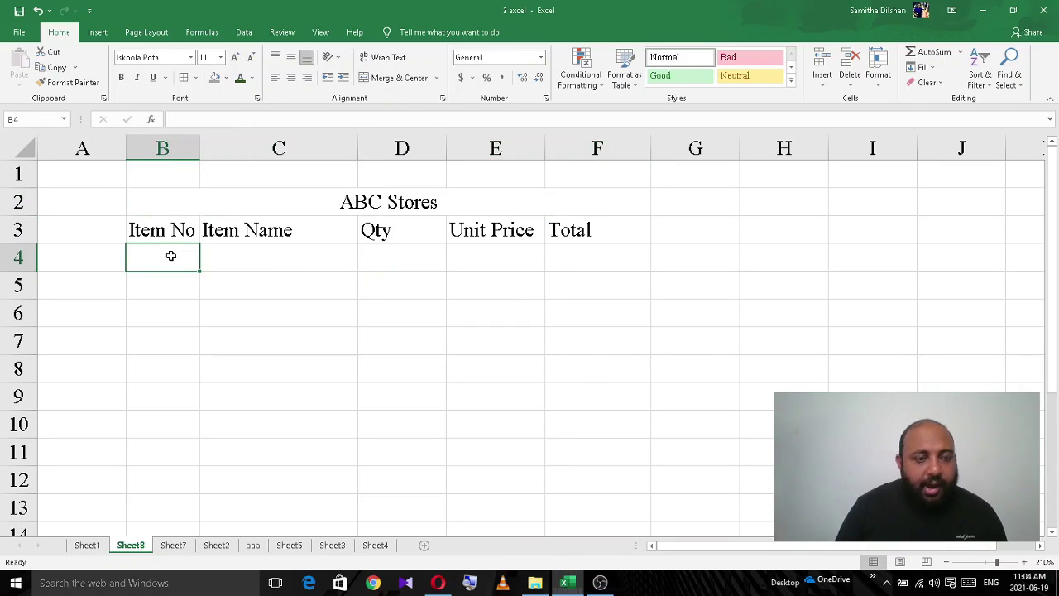
- Fill row 4 with item 1, '200 Pages CR Book', quantity 2, unit price 50, autofitting column C
type("01")
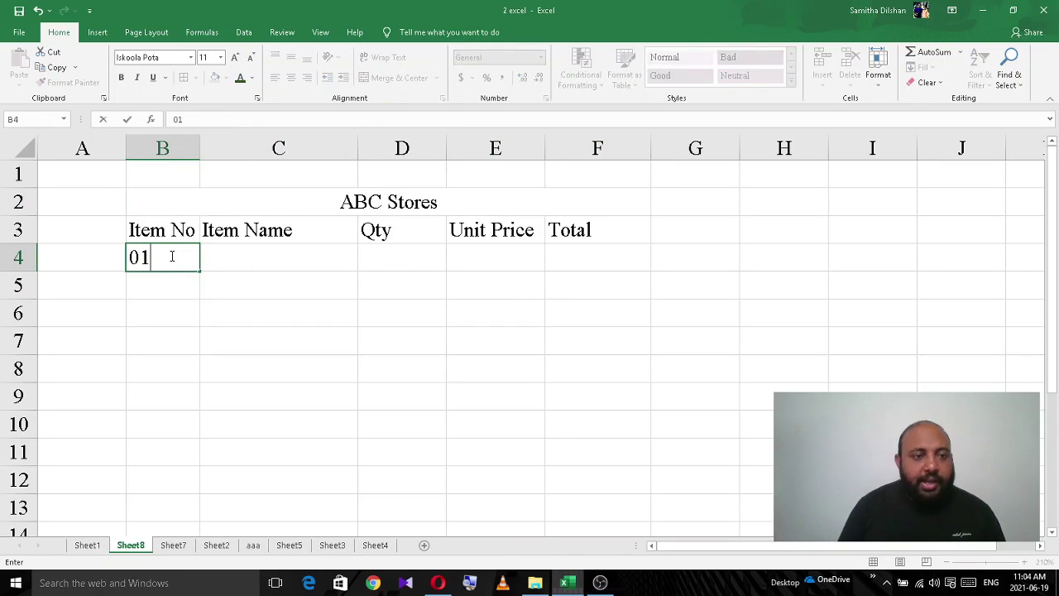
left_click(278, 258)
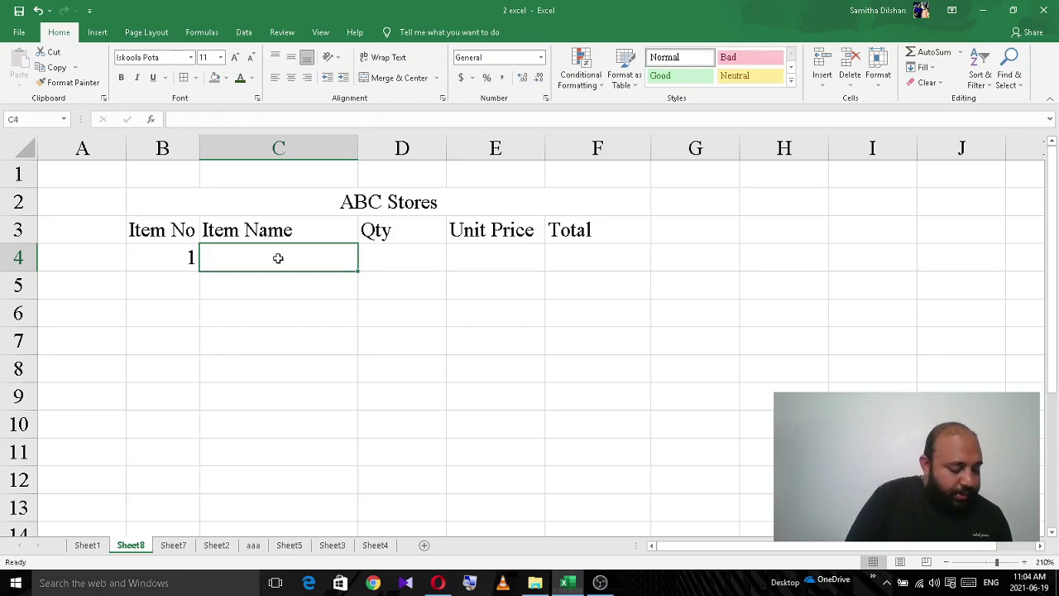
type("CR")
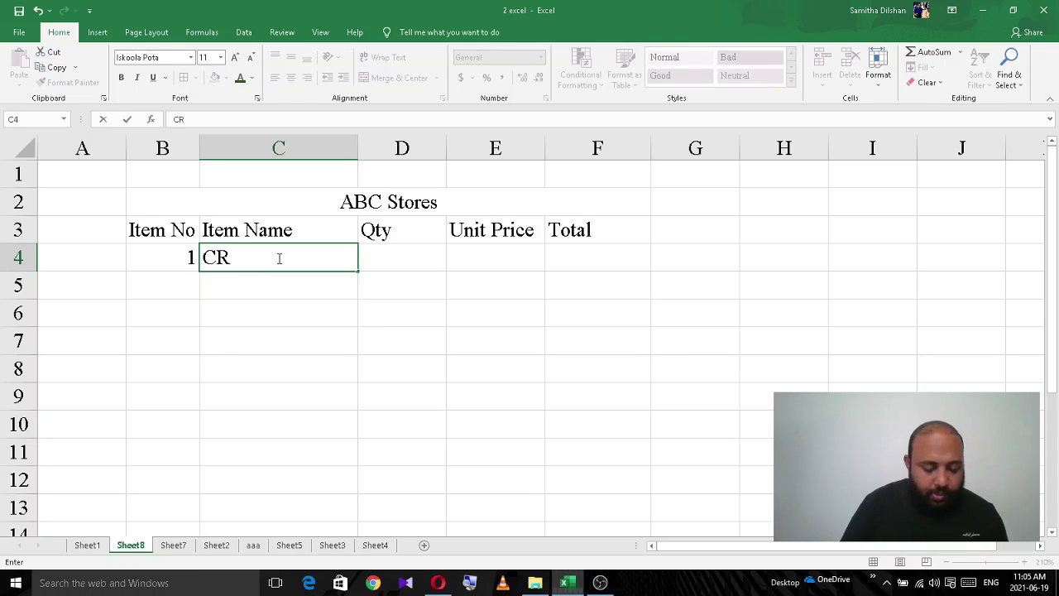
key("BackSpace")
key("BackSpace")
type("200")
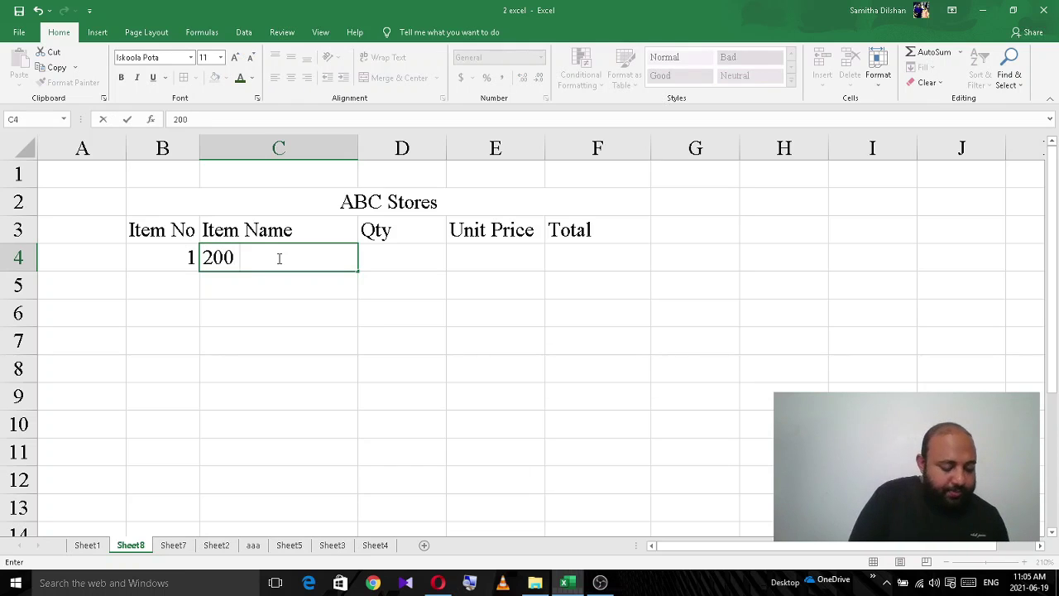
type("Pages")
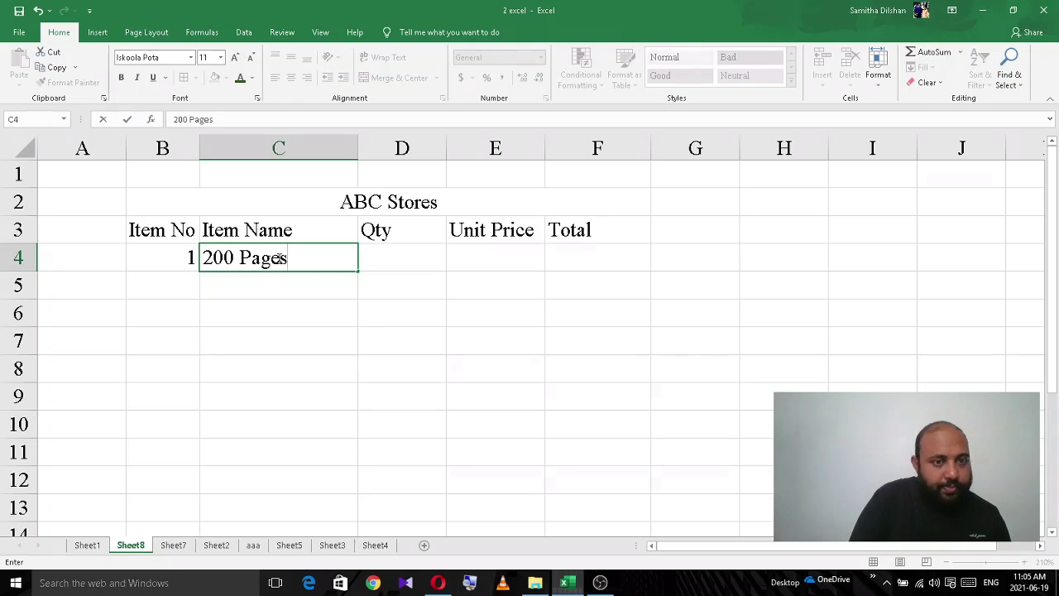
type(" C")
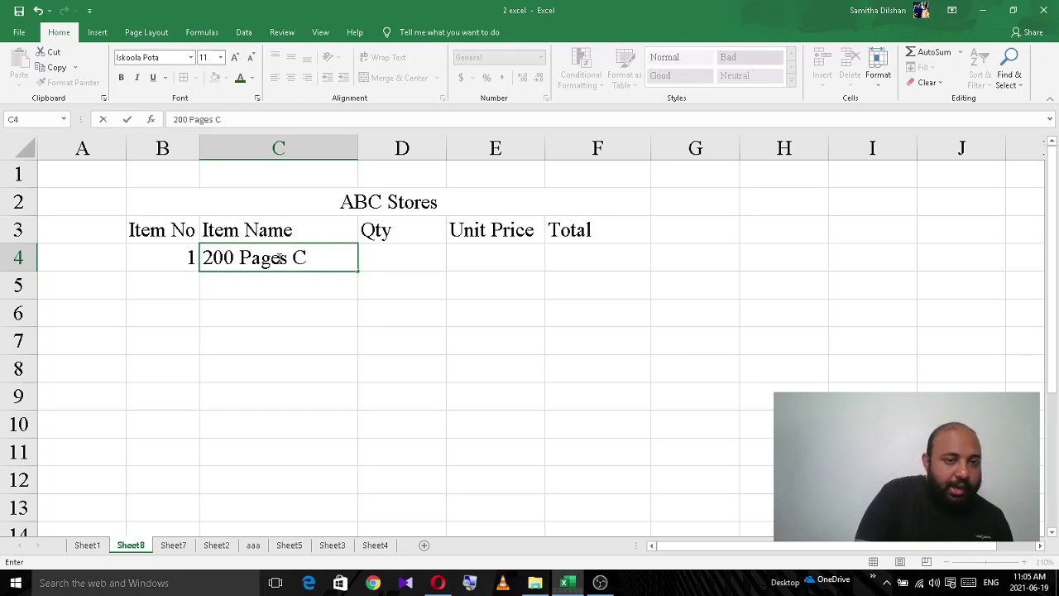
type("R Book")
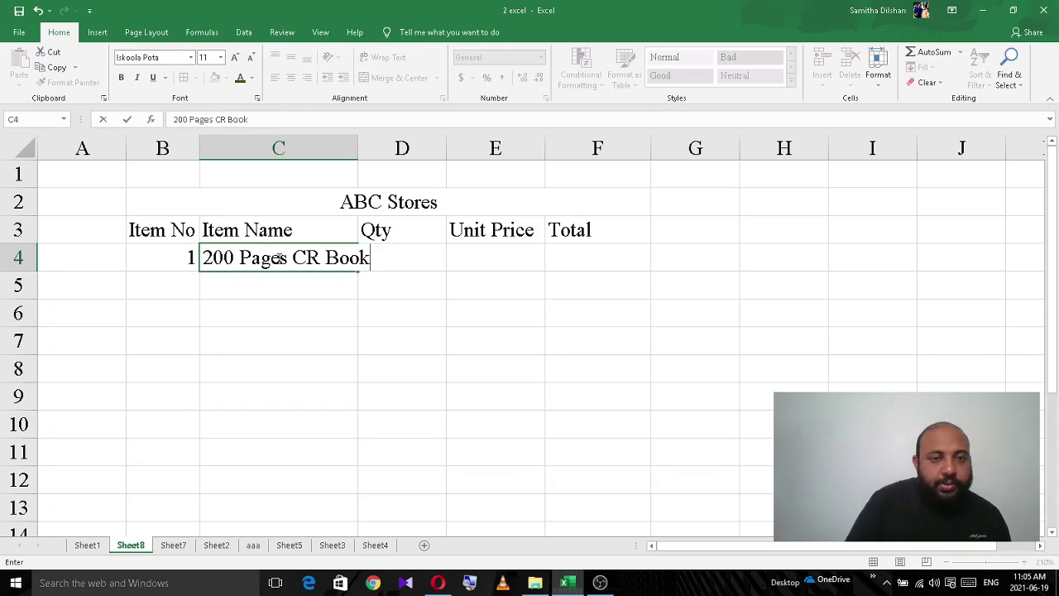
double_click(358, 146)
left_click(416, 263)
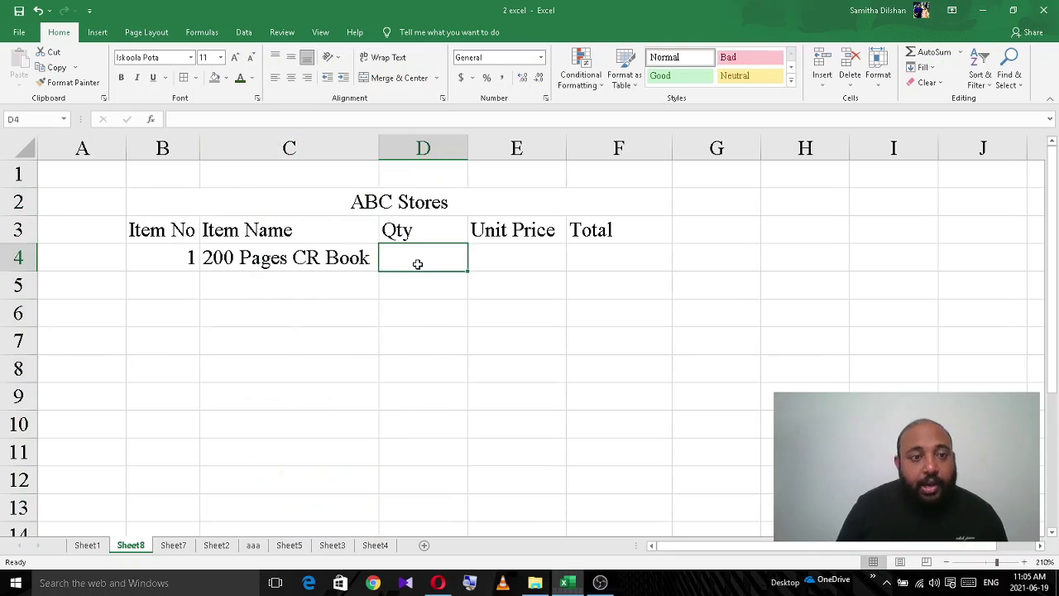
double_click(418, 263)
type("2")
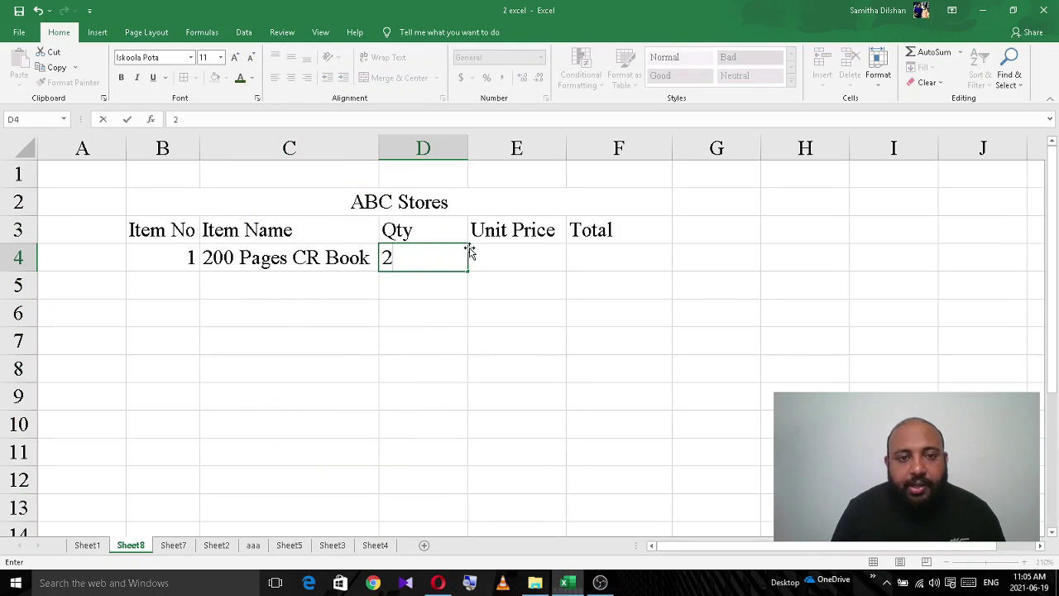
left_click(494, 255)
type("5")
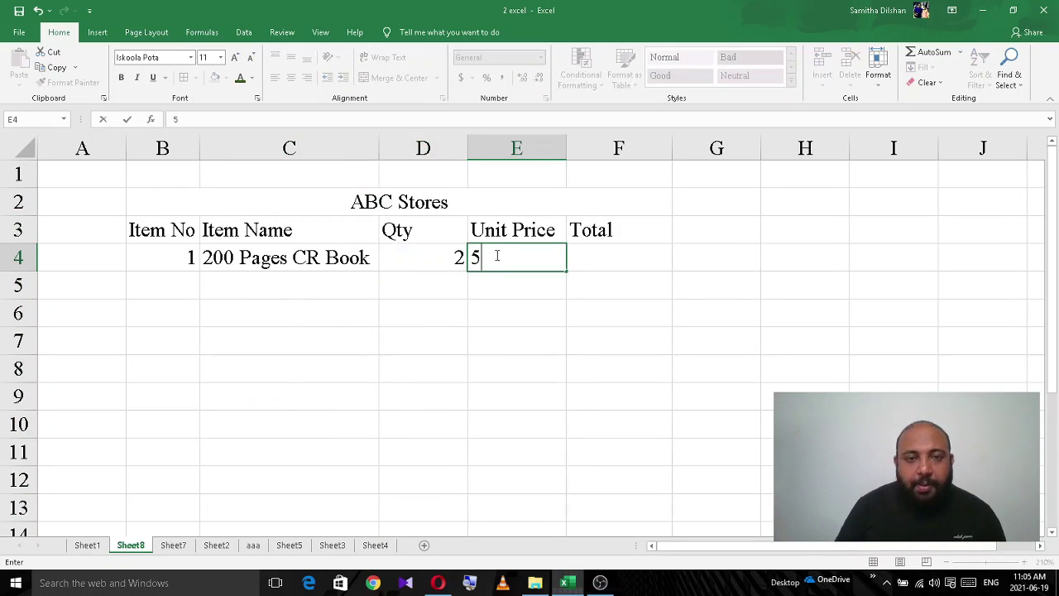
type("0")
left_click(173, 283)
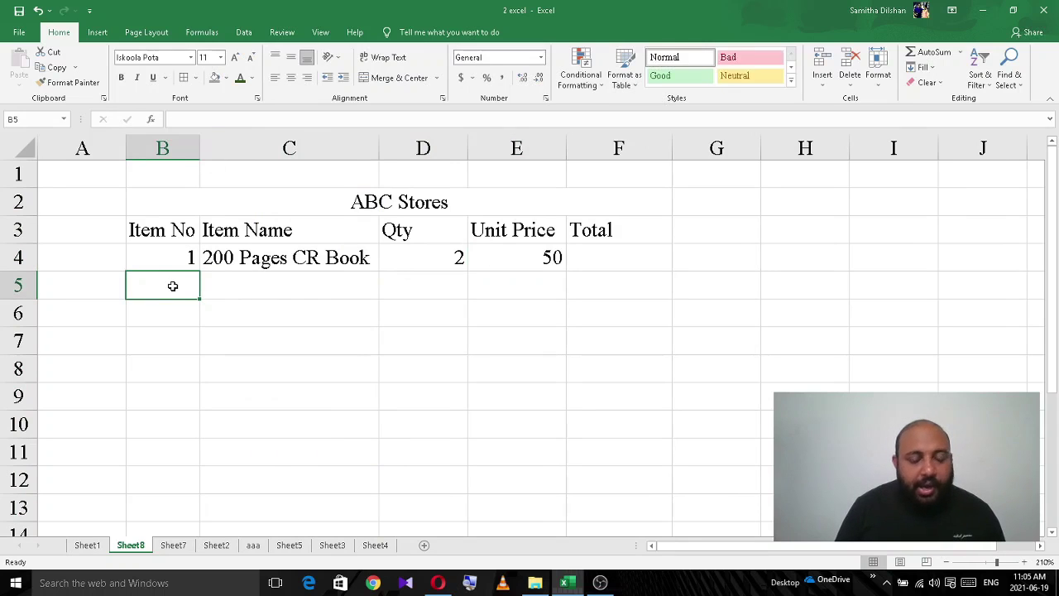
- Fill row 5 with item 2, Atlas Pens, quantity 10 and unit price 20
type("2")
left_click(273, 289)
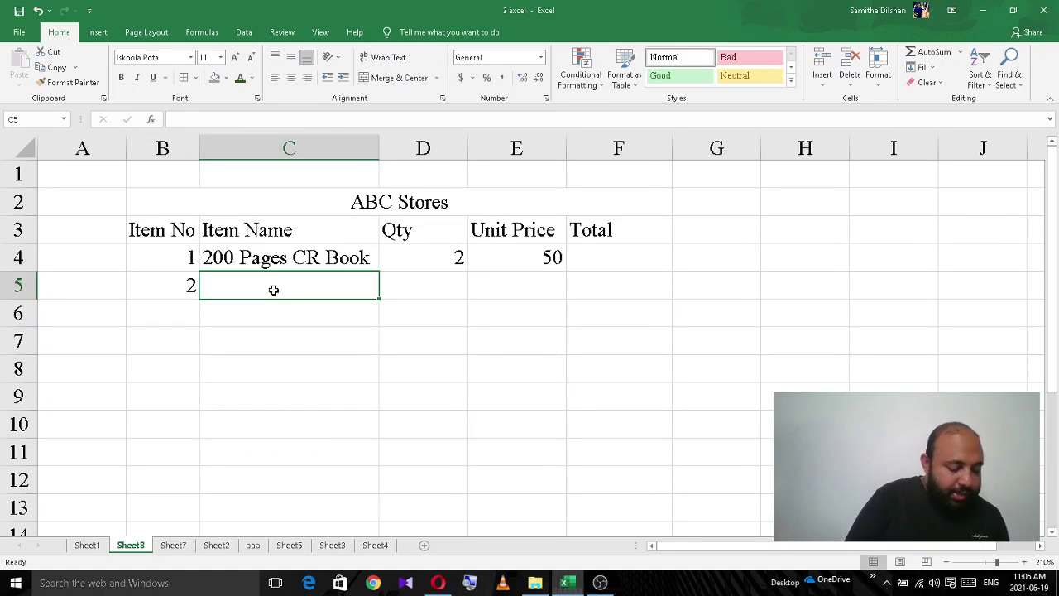
type("Atlas")
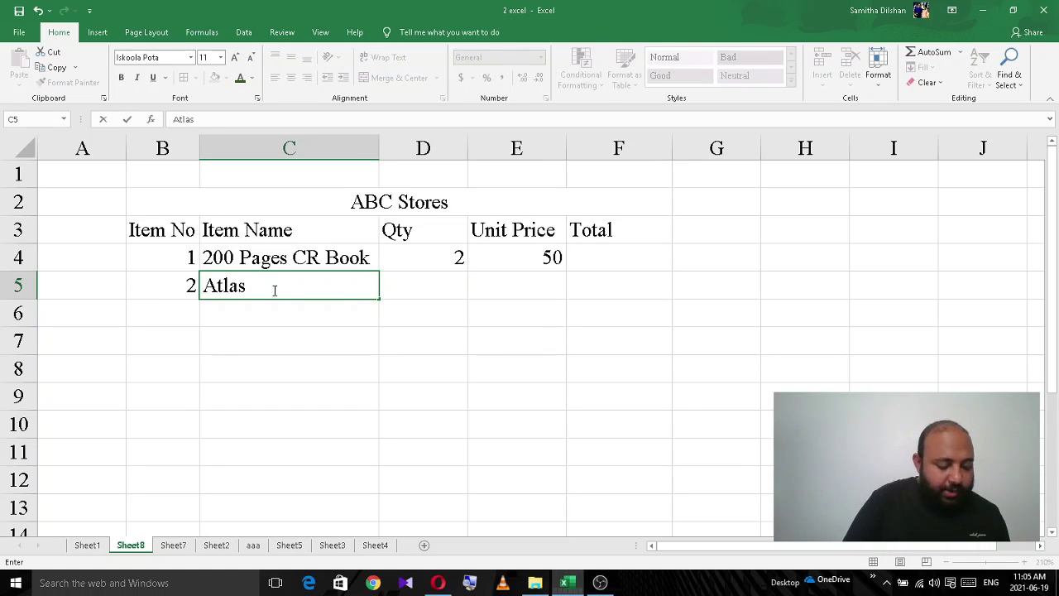
type(" Pens")
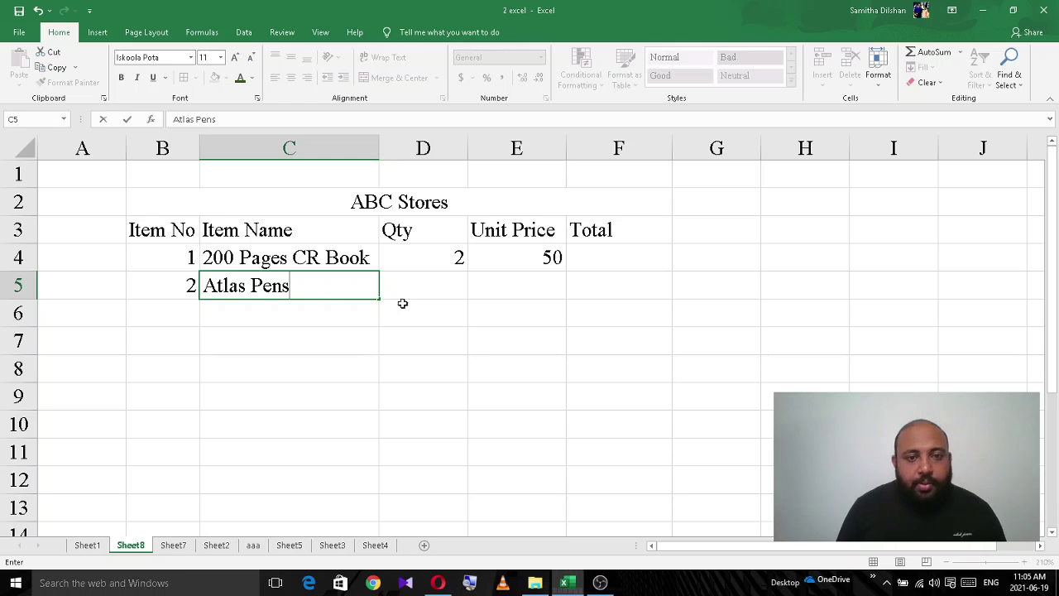
left_click(419, 284)
type("101")
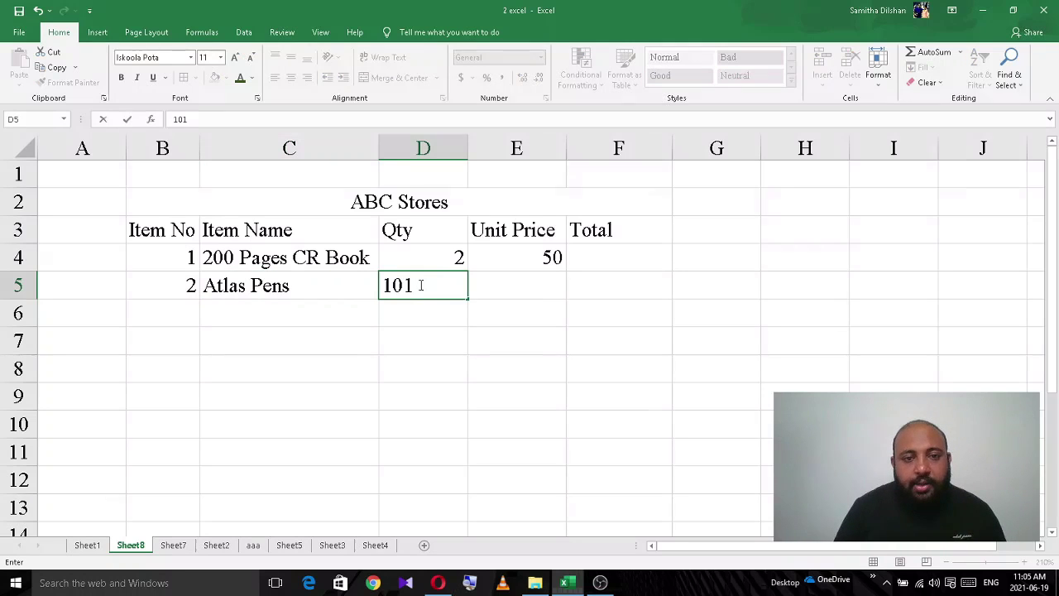
left_click(513, 284)
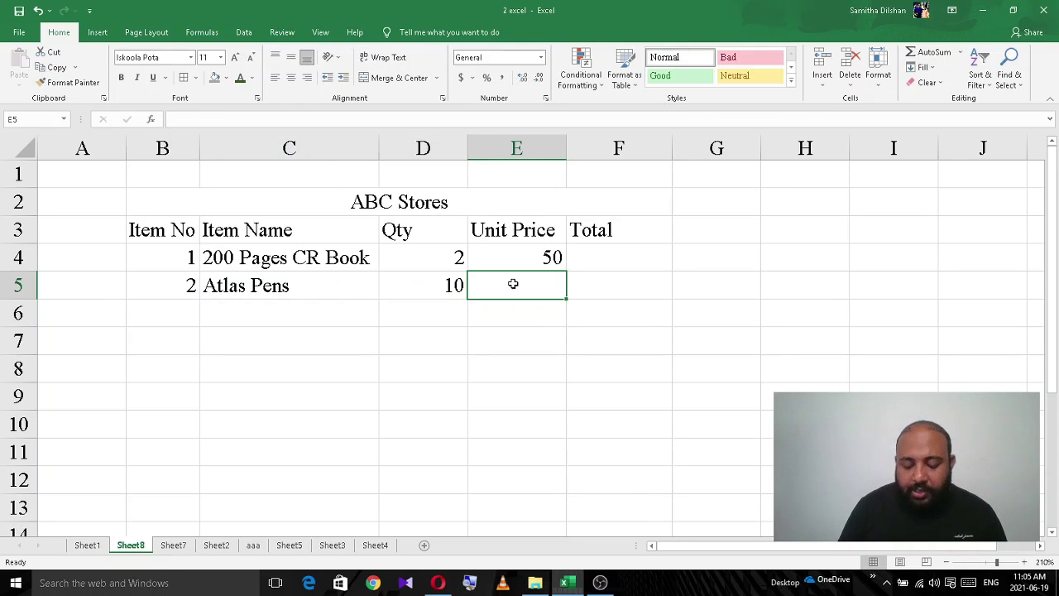
type("20")
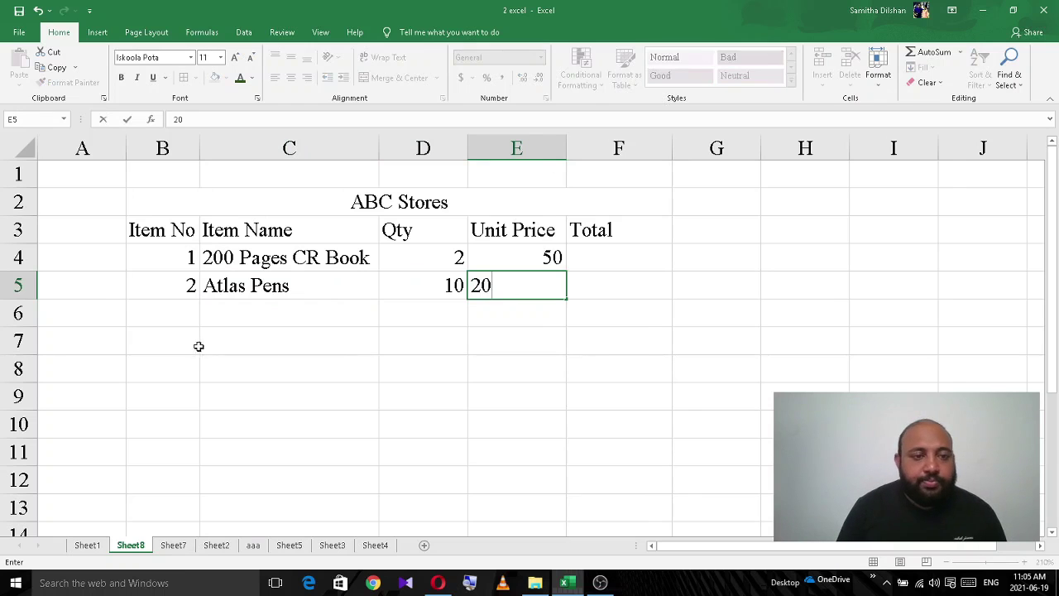
- Fill row 6 with item 3, Lunch Box, quantity 1 and unit price 100
left_click(189, 310)
type("3")
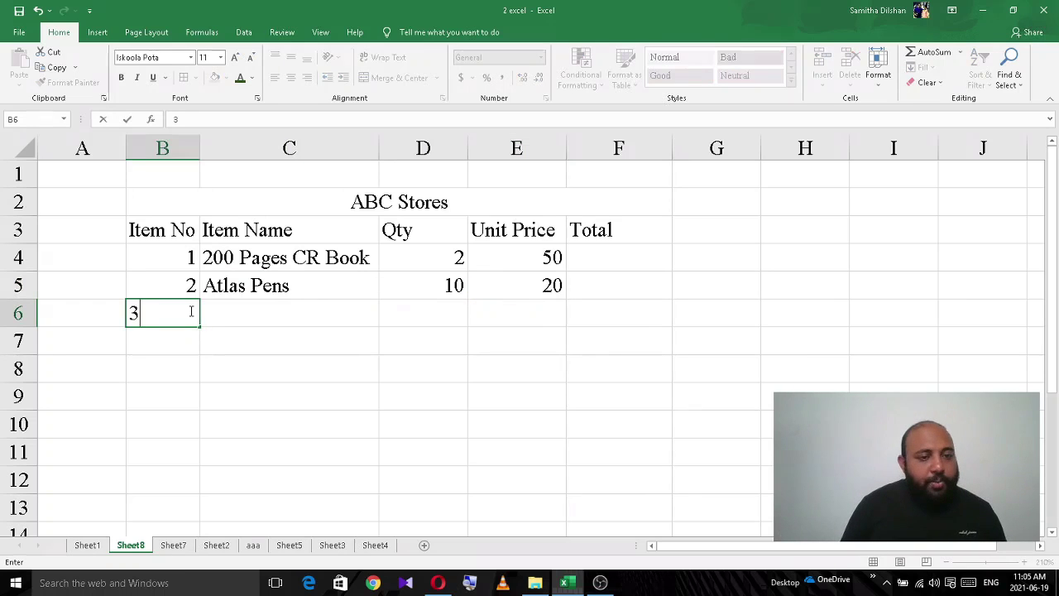
left_click(224, 308)
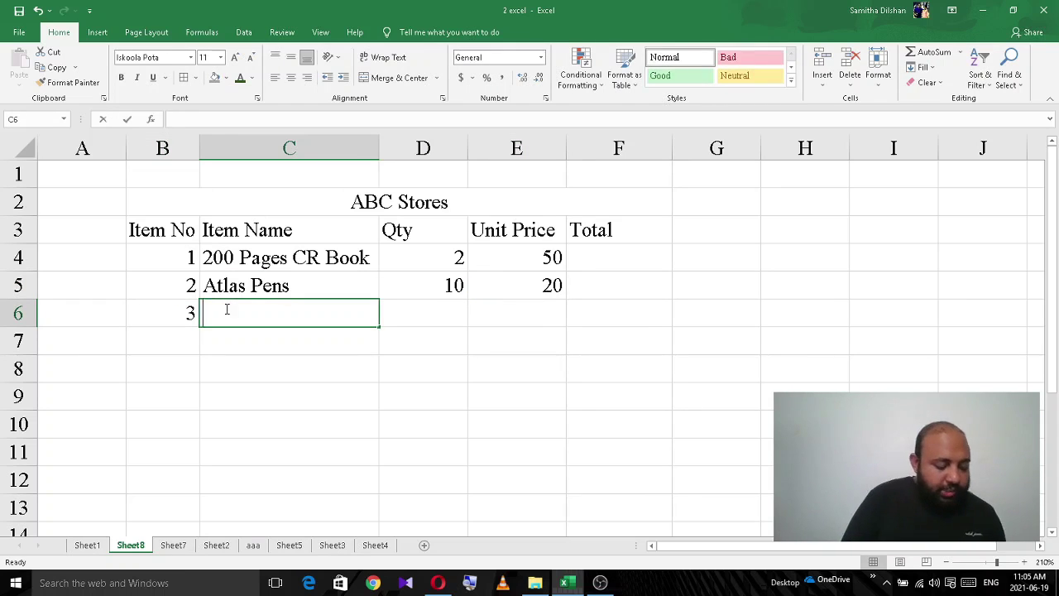
type("Lunch ")
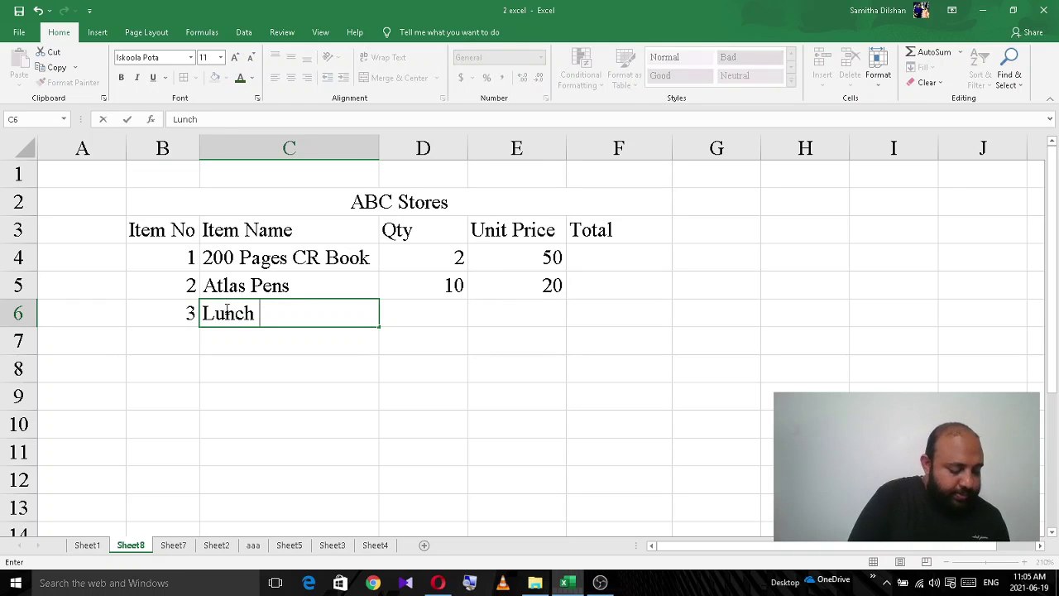
type("Box")
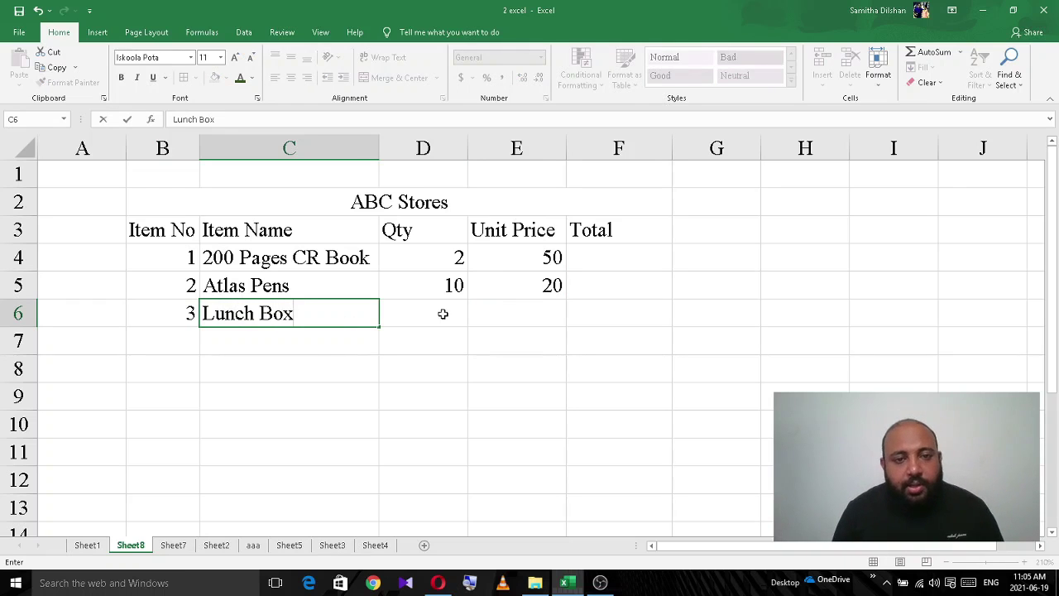
left_click(443, 313)
type("1")
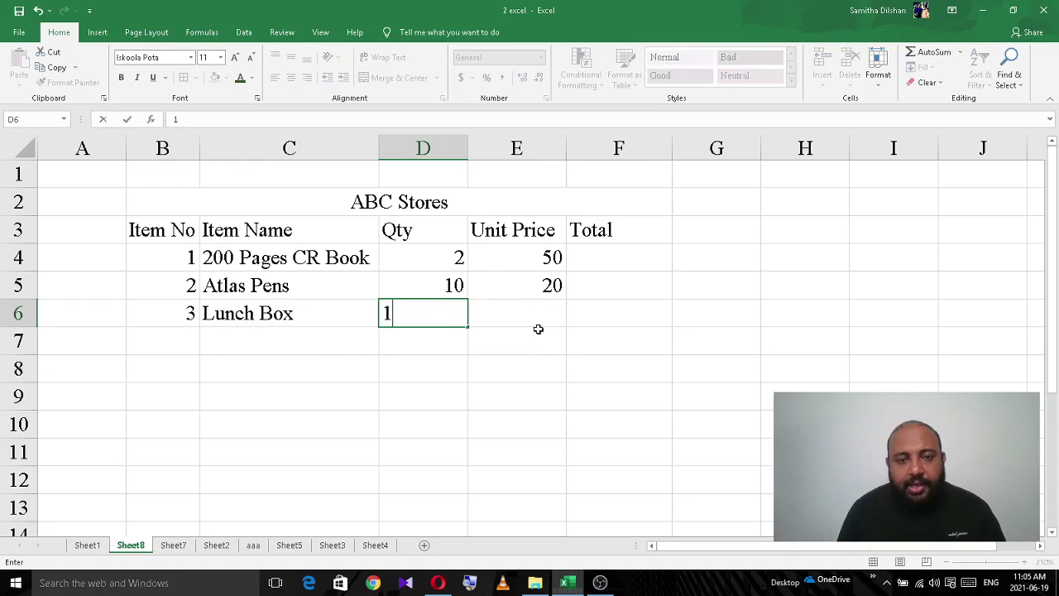
left_click(522, 314)
type("100")
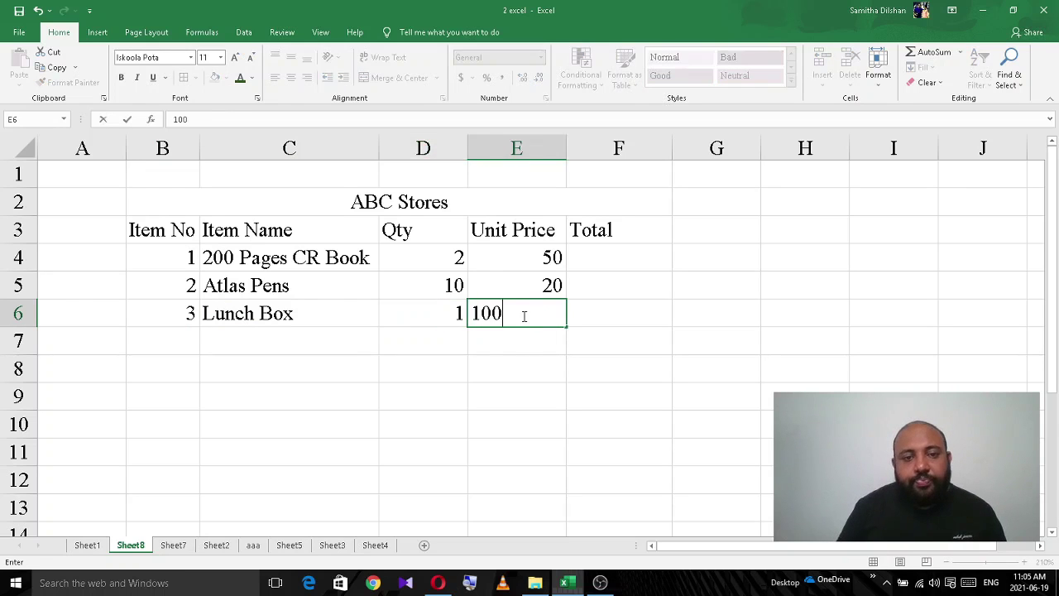
- Fill row 7 with item 4, Pencil Box, quantity 1 and unit price 75
left_click(181, 340)
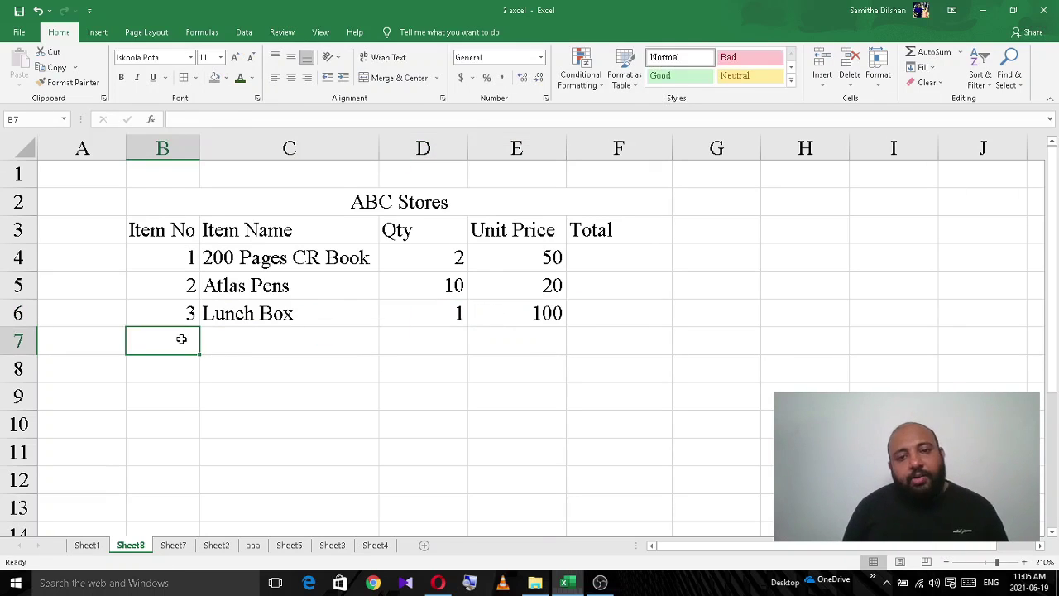
type("4")
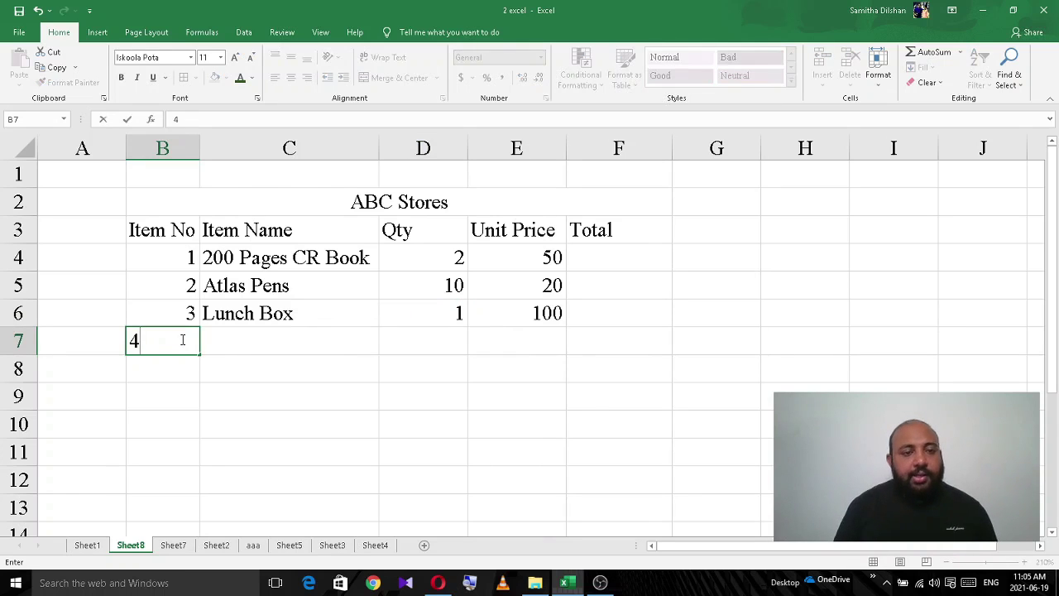
left_click(220, 339)
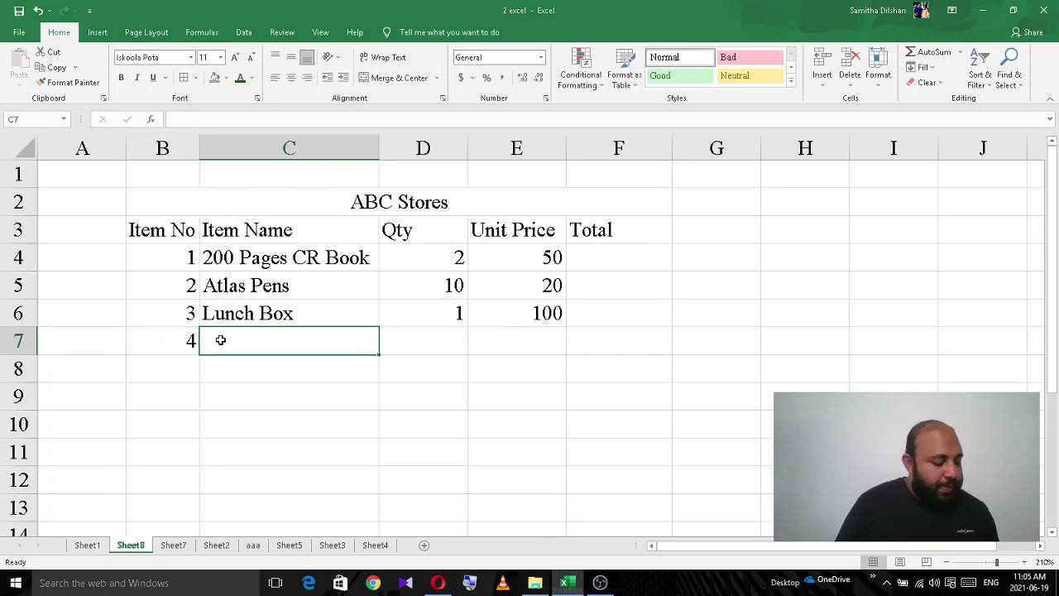
type("Pe")
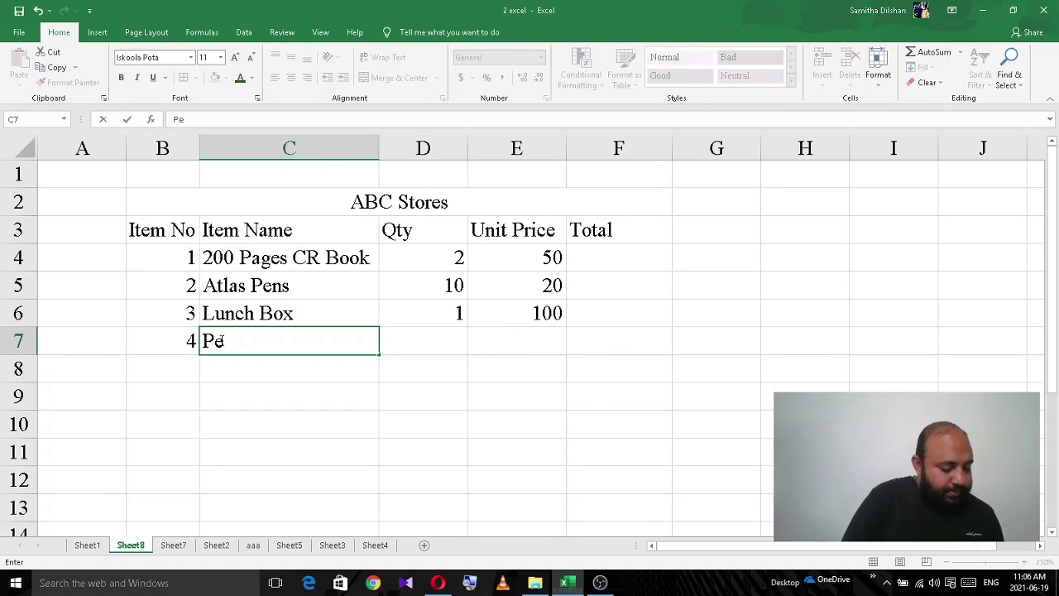
type("ncil B")
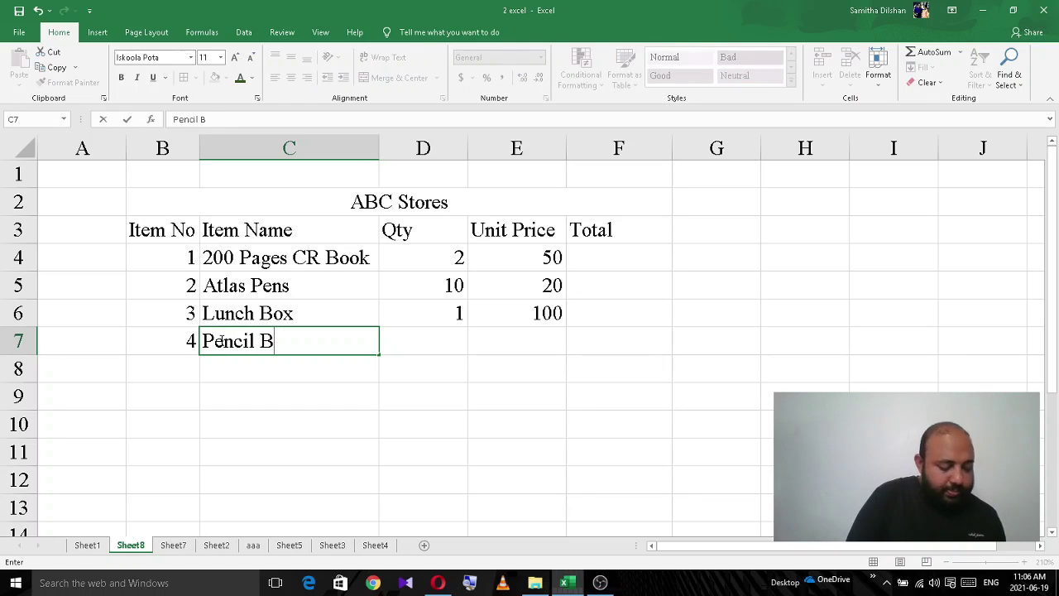
type("ox")
left_click(426, 336)
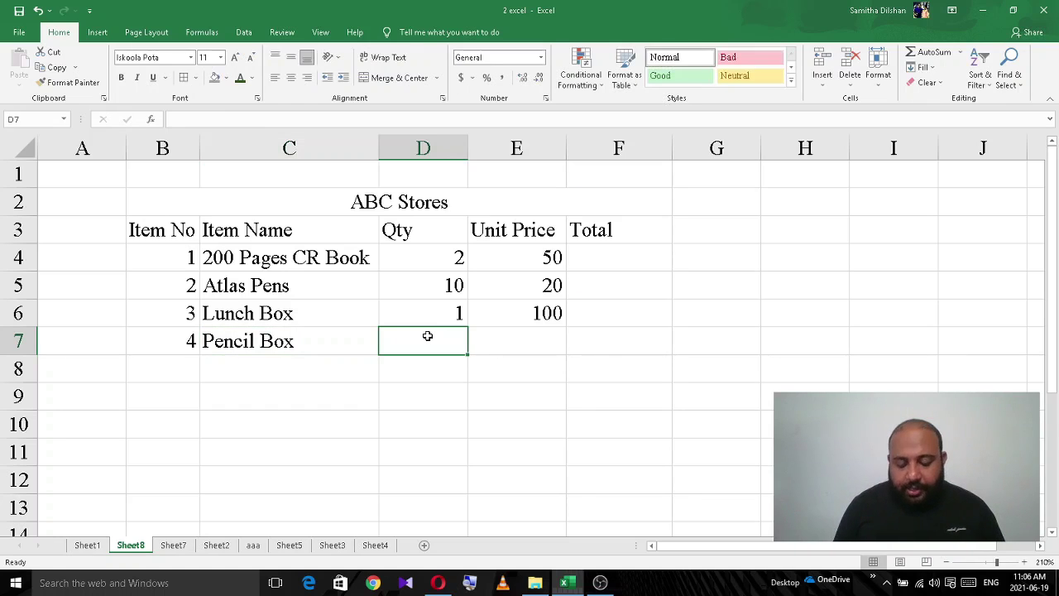
type("1")
left_click(526, 344)
type("75")
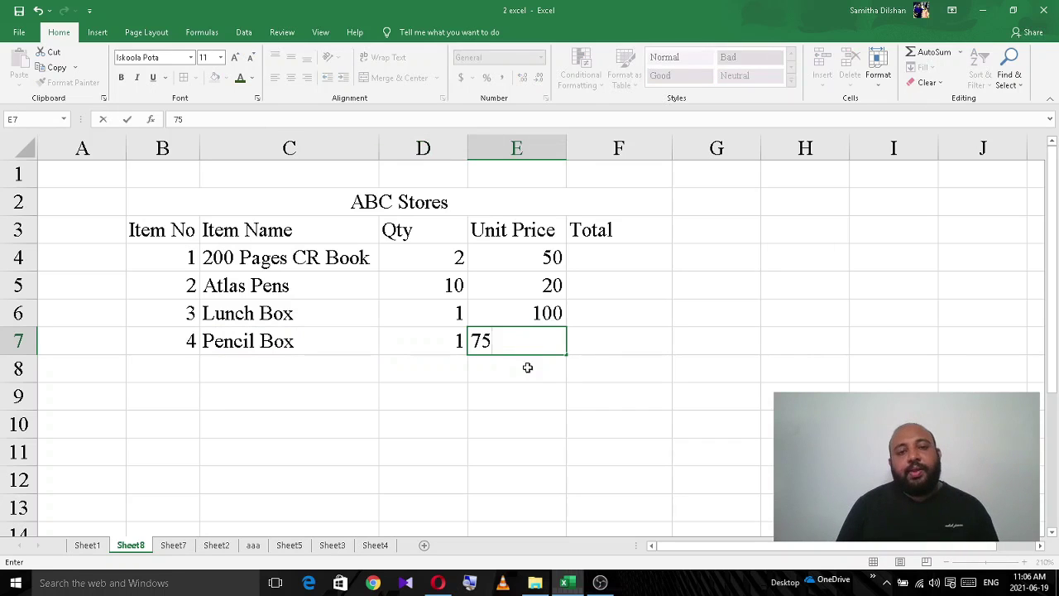
left_click(524, 385)
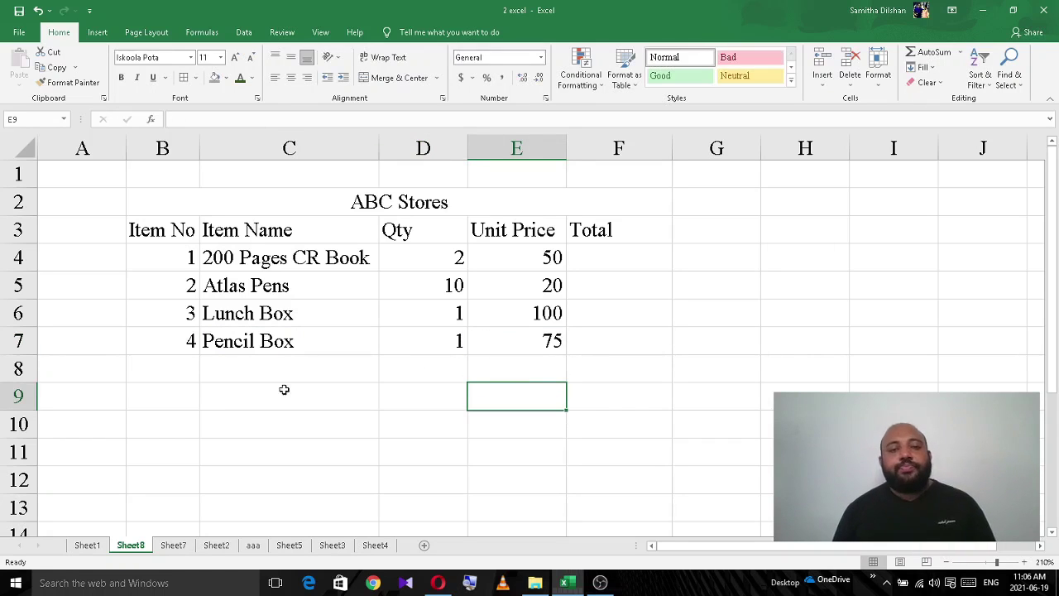
- Apply All Borders to the table range B2:F13
left_click(187, 399)
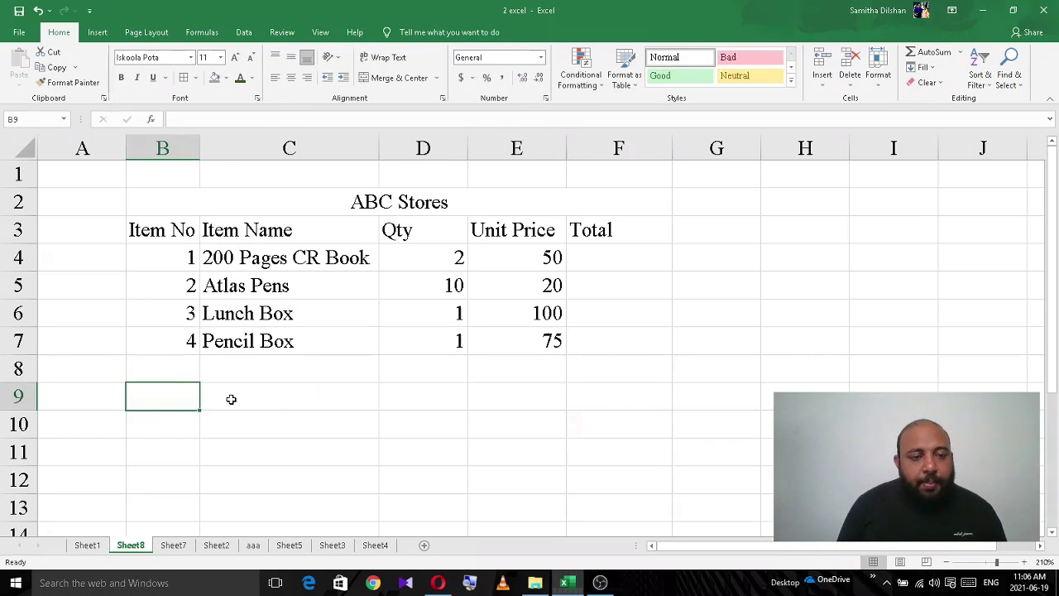
left_click(233, 400)
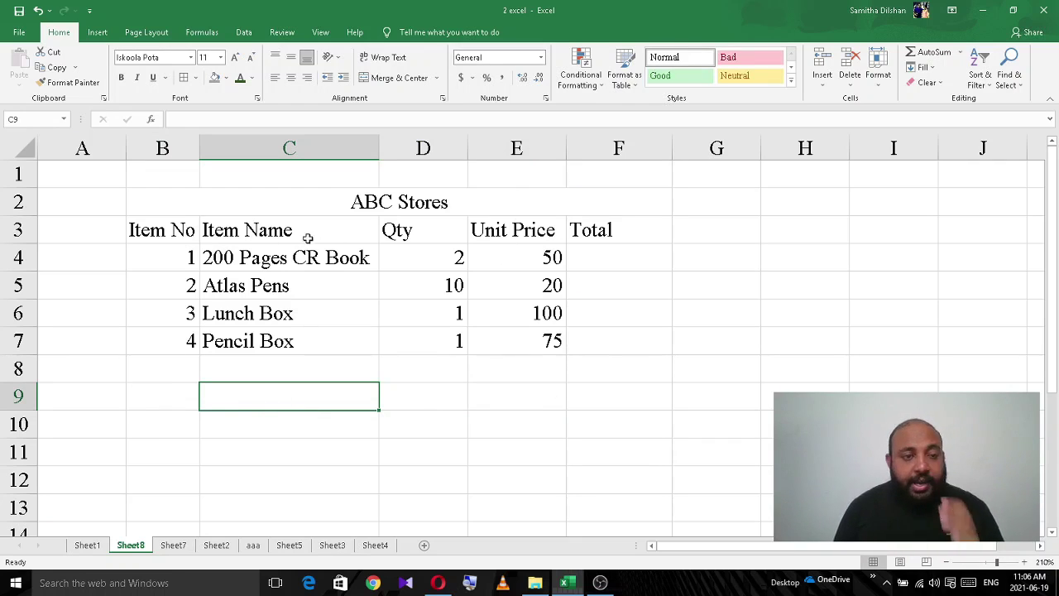
left_click_drag(138, 191, 340, 502)
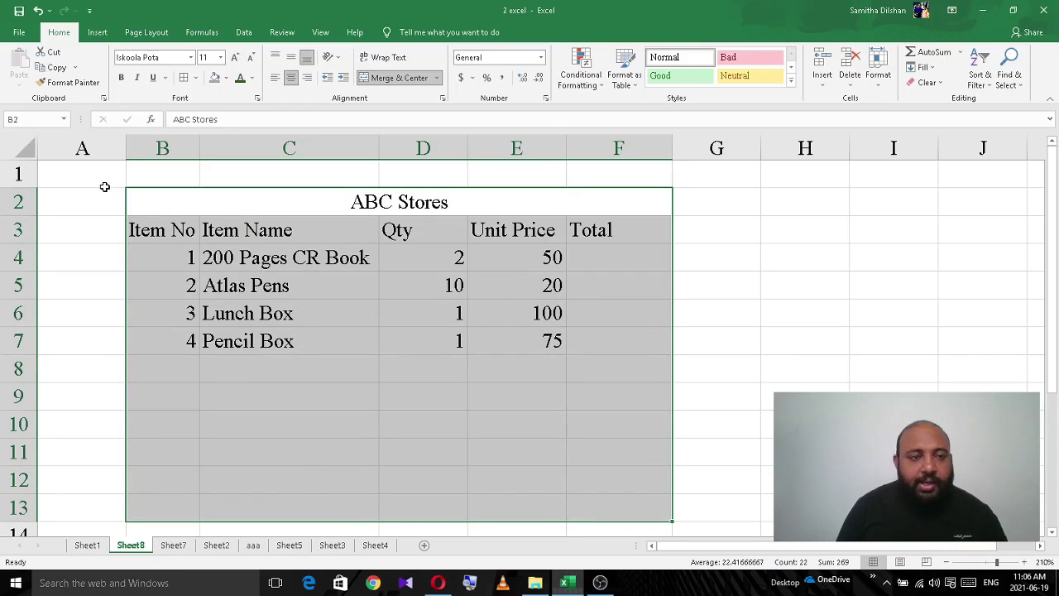
left_click(194, 79)
left_click(194, 80)
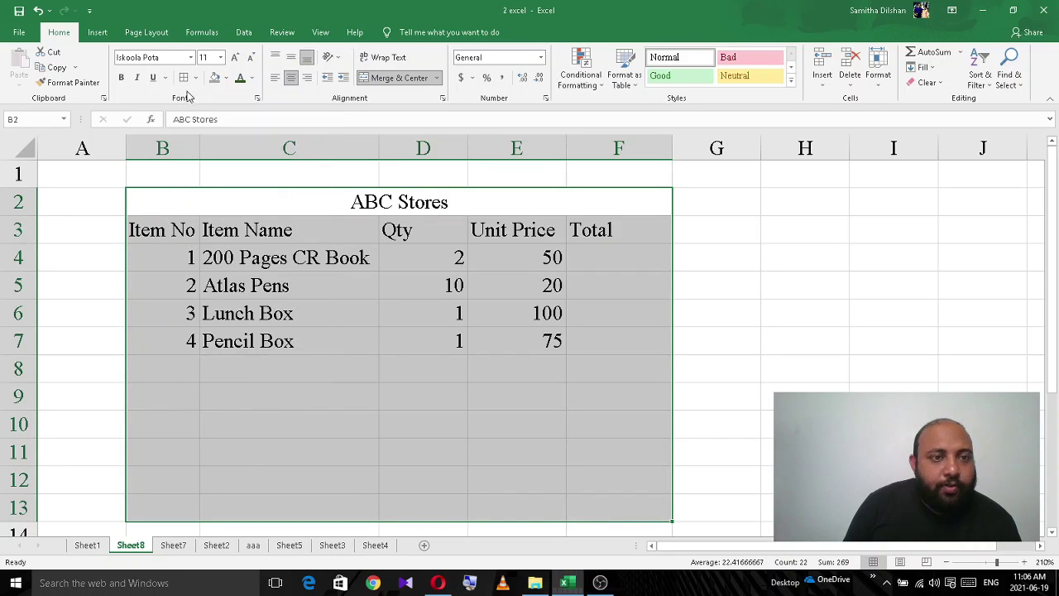
left_click(195, 79)
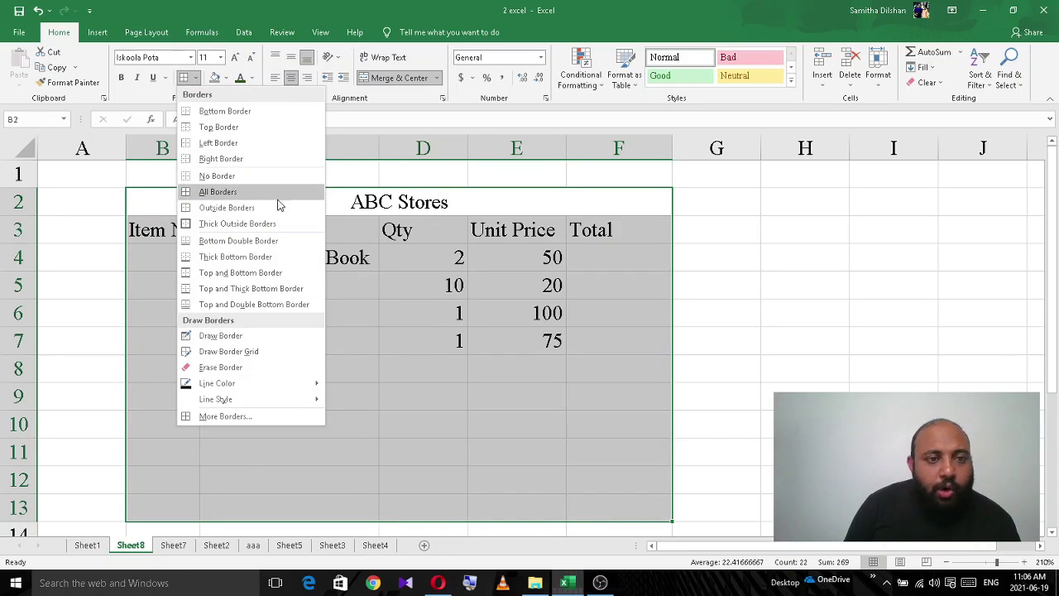
left_click(209, 193)
left_click(361, 341)
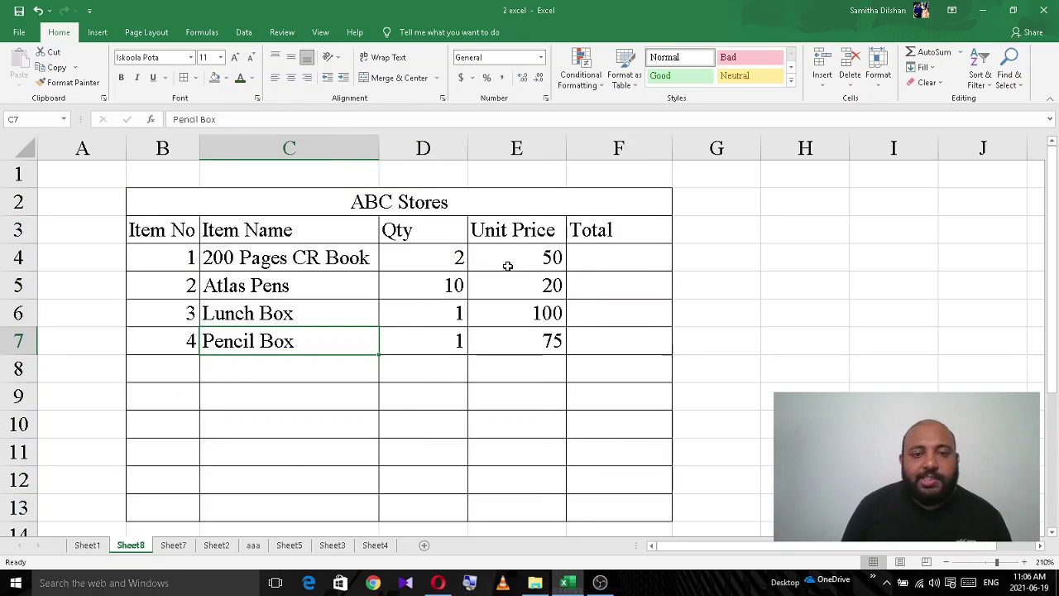
left_click(488, 424)
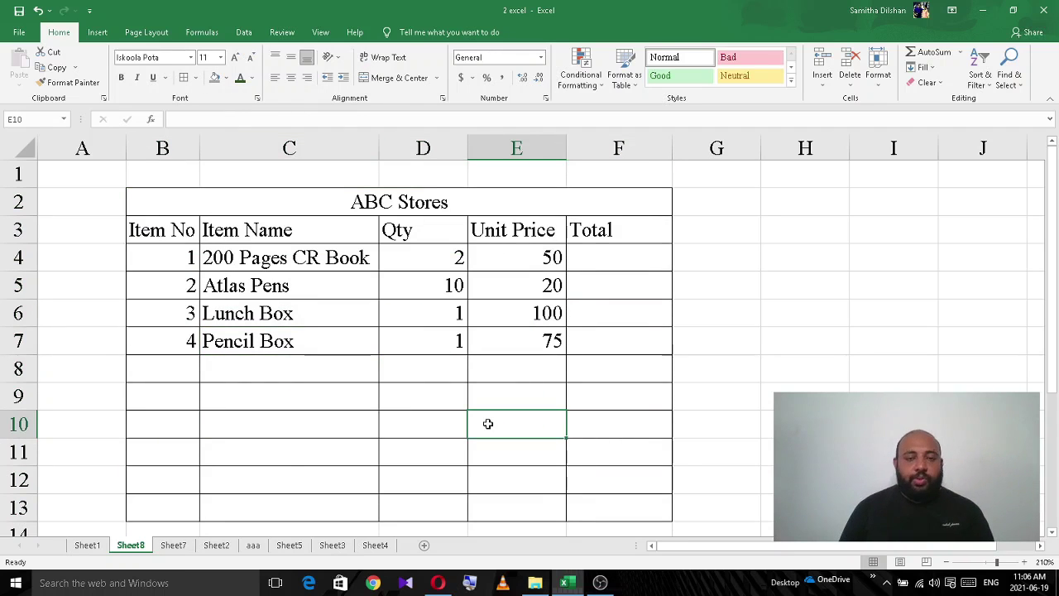
- Centre the Item No values and make the title and header rows B2:F3 bold
left_click_drag(174, 231, 175, 339)
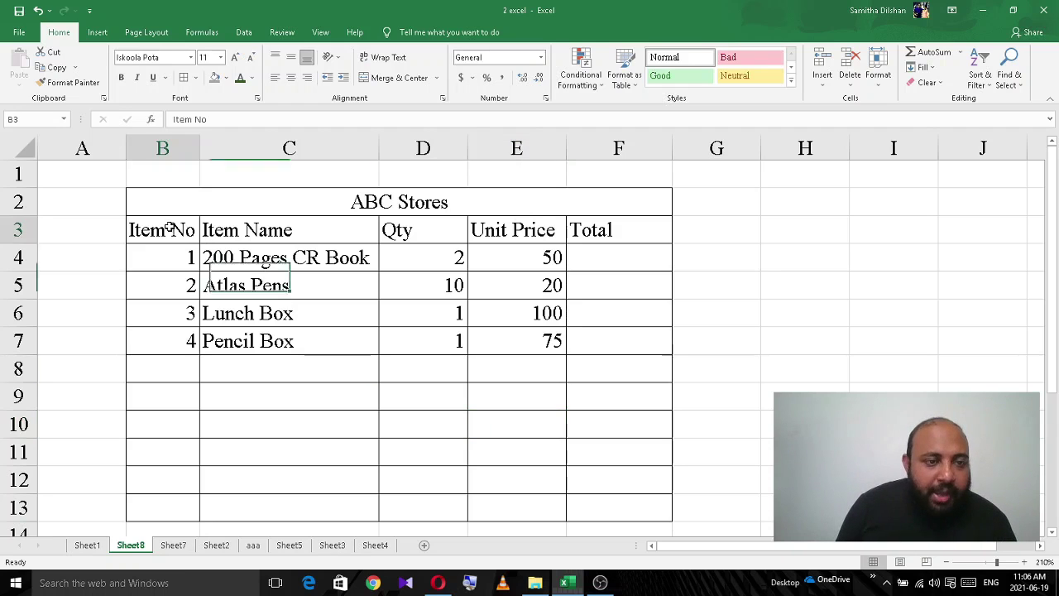
left_click(290, 78)
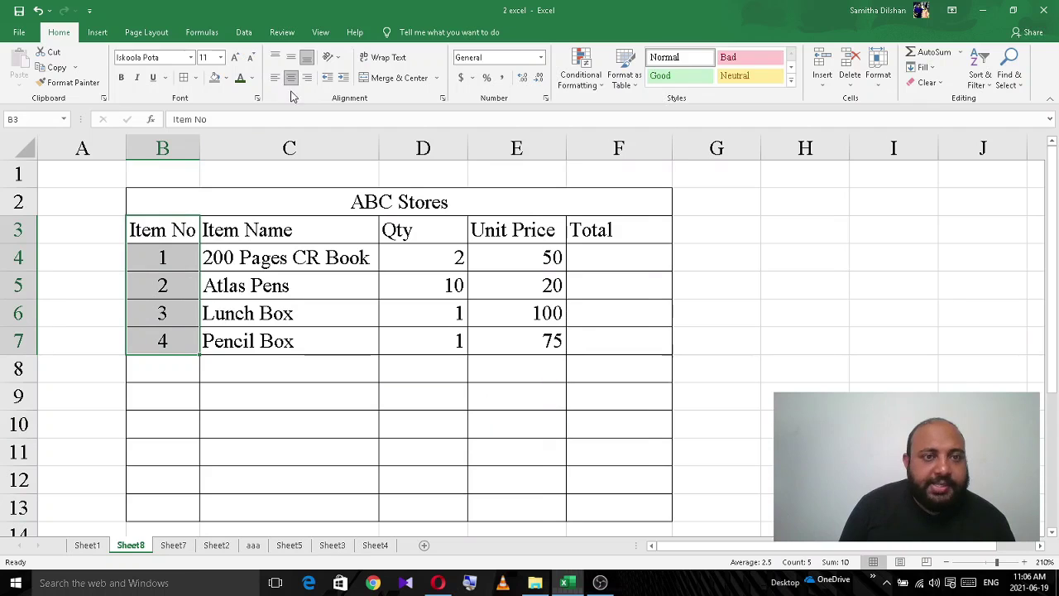
left_click(254, 258)
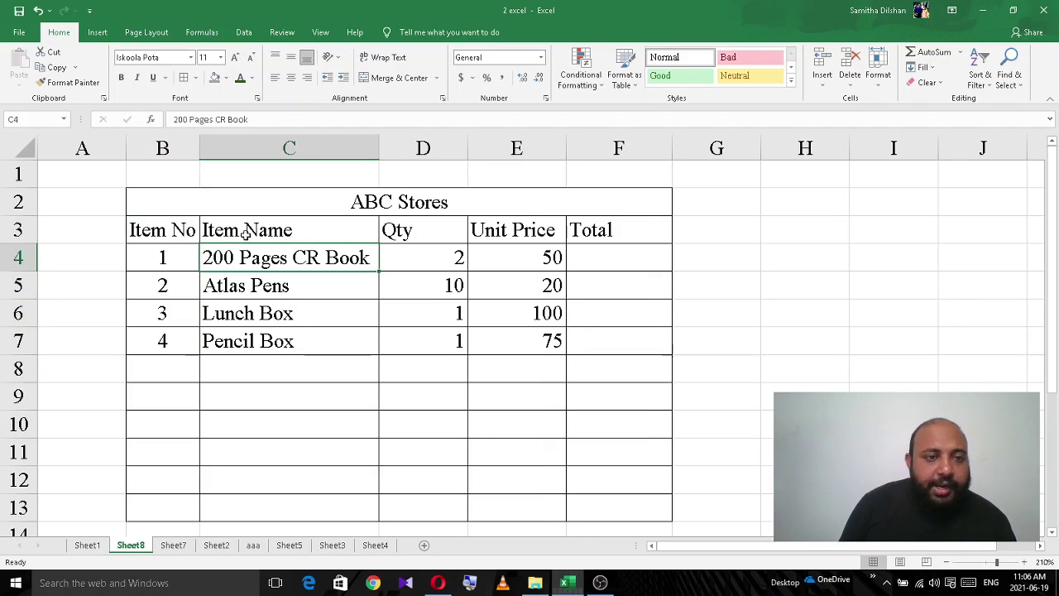
left_click(128, 231)
left_click_drag(187, 230, 601, 207)
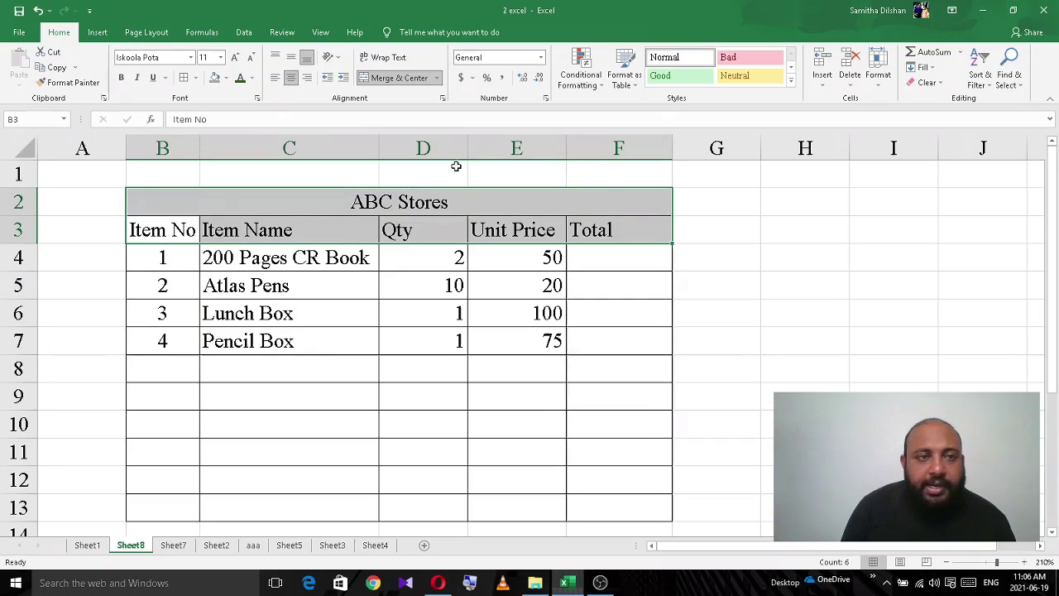
left_click(121, 77)
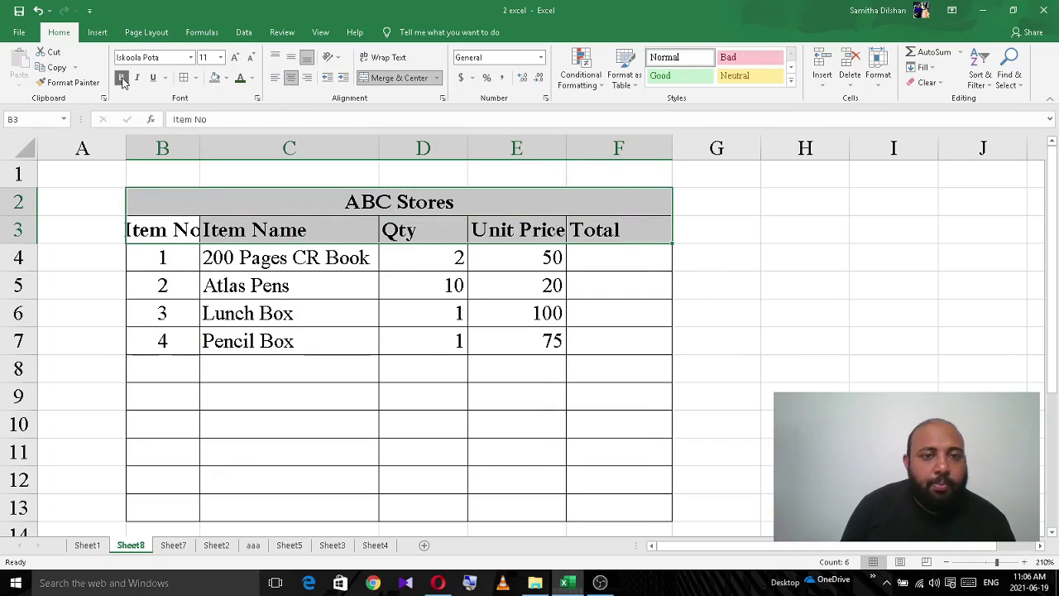
left_click(744, 349)
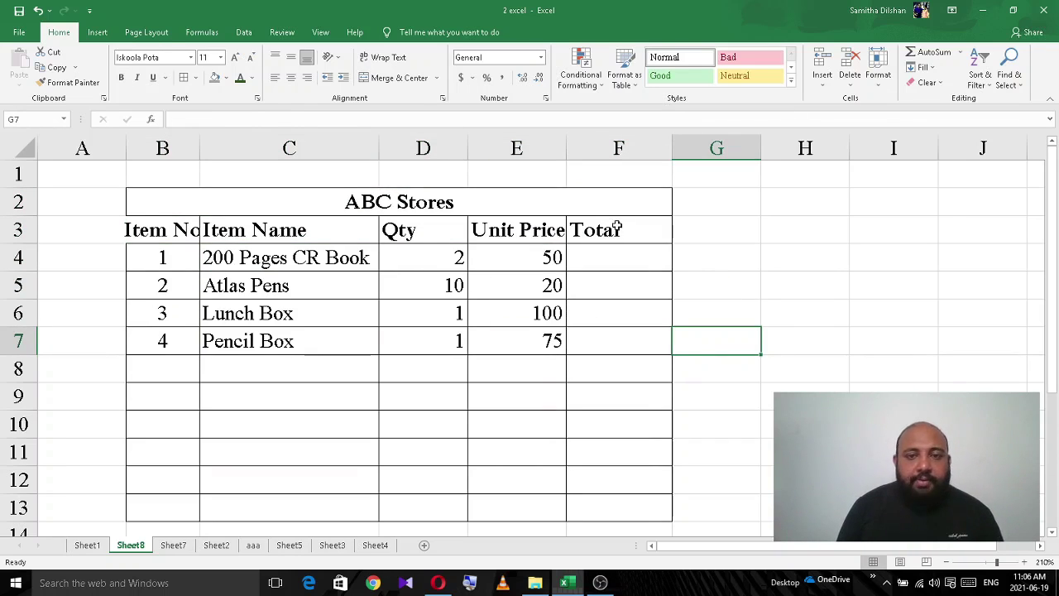
- Centre the row 3 column headers and the Qty, Unit Price and Total cells D4:F7
left_click_drag(622, 229, 172, 232)
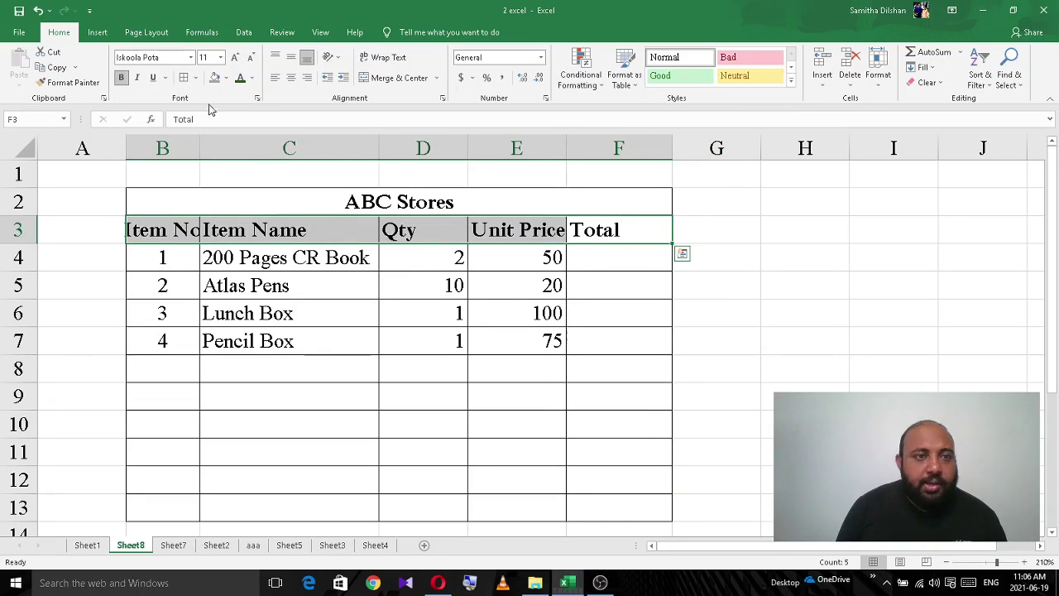
left_click(292, 77)
left_click(441, 440)
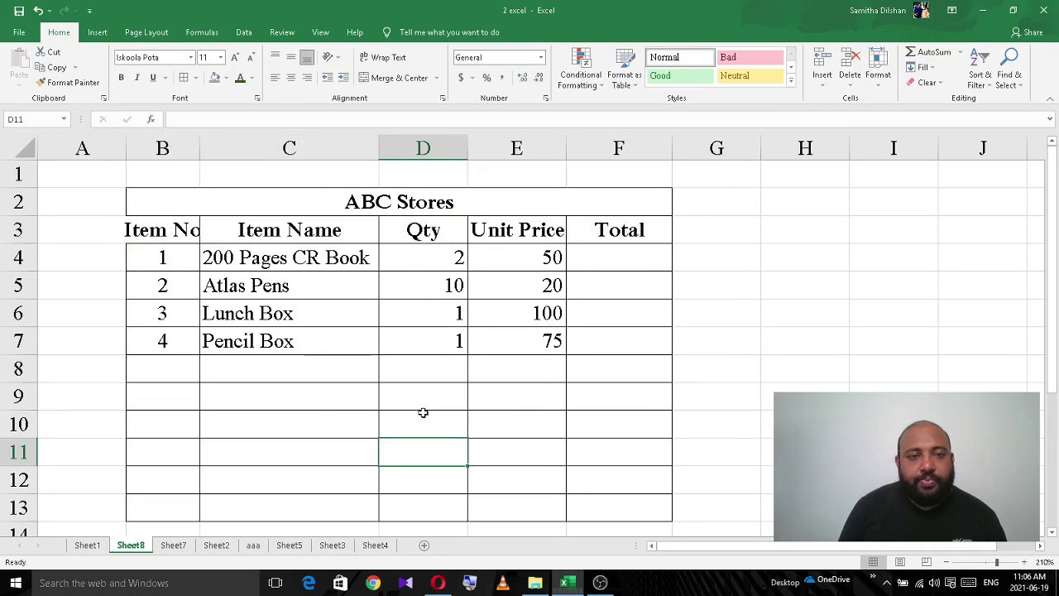
left_click_drag(409, 257, 534, 335)
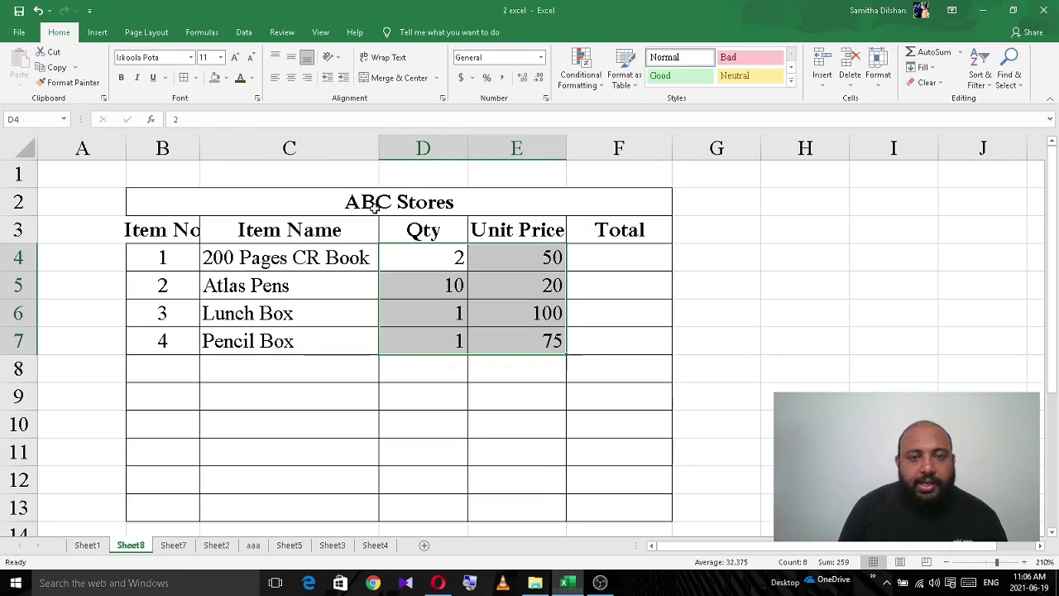
left_click(616, 259)
left_click_drag(612, 261, 430, 336)
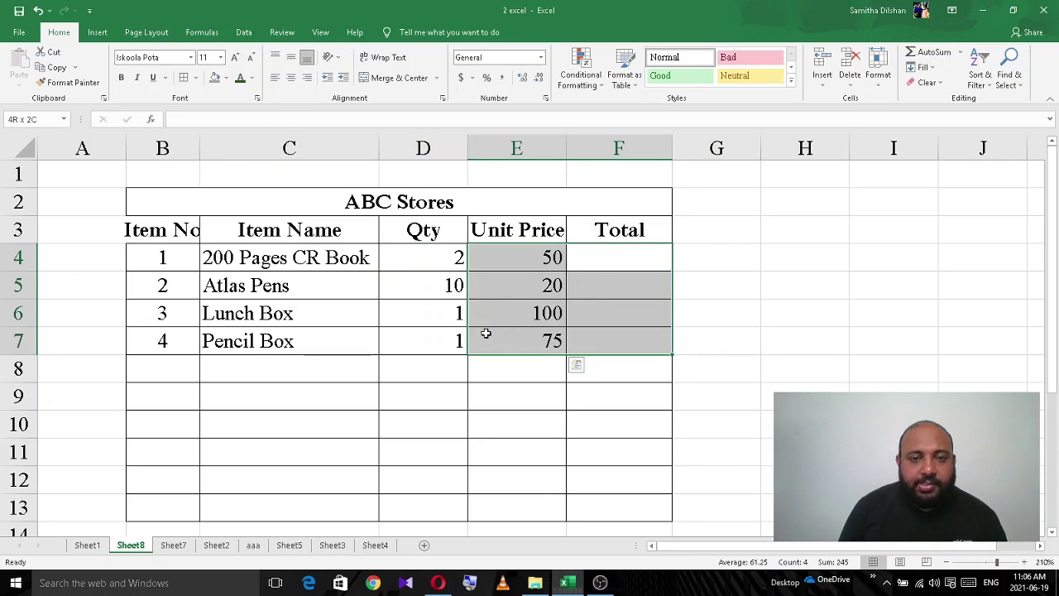
left_click(292, 79)
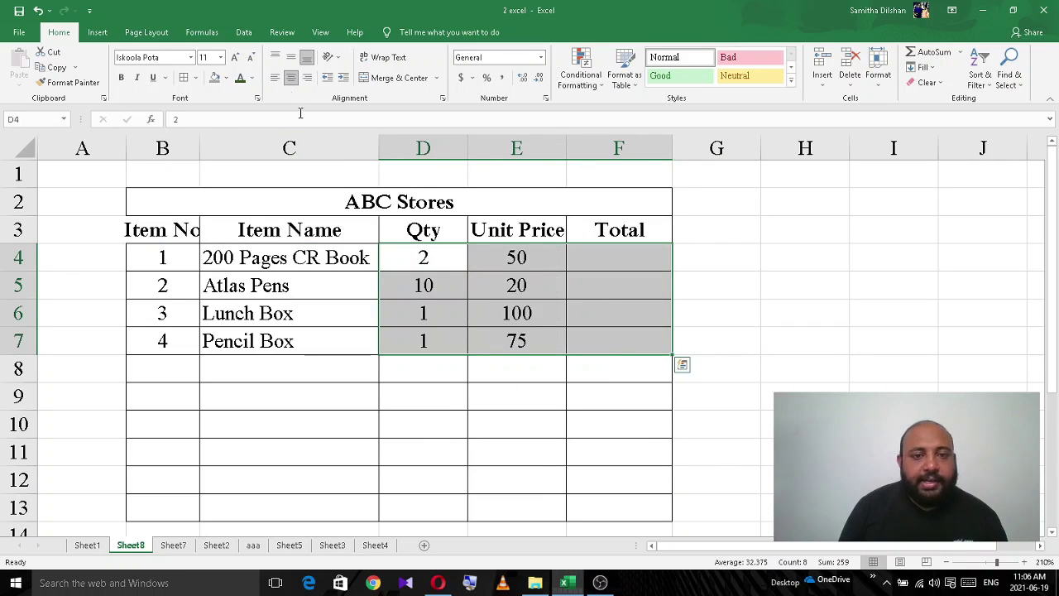
left_click(796, 281)
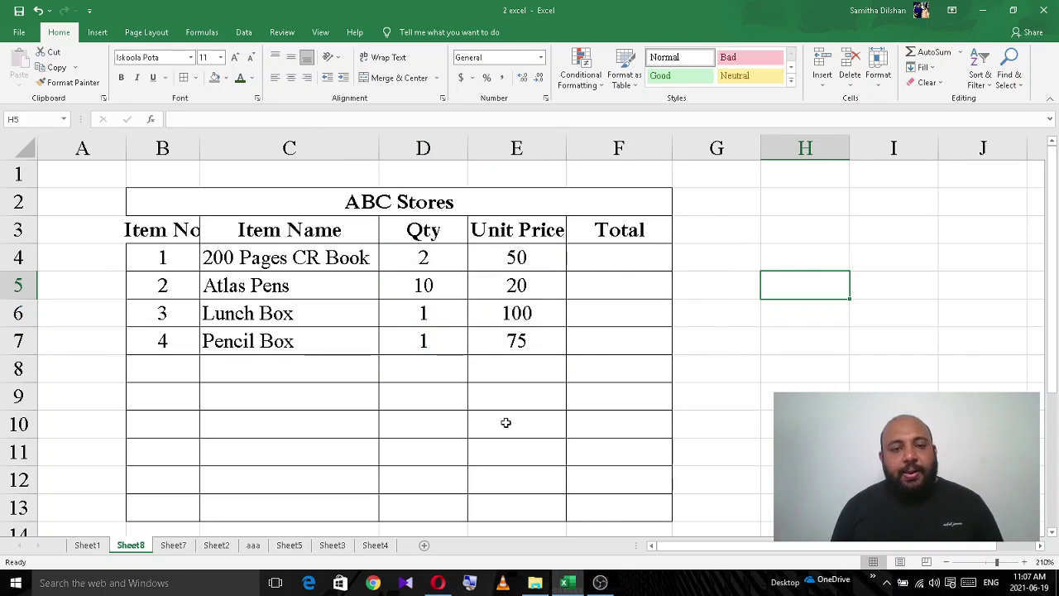
left_click(607, 260)
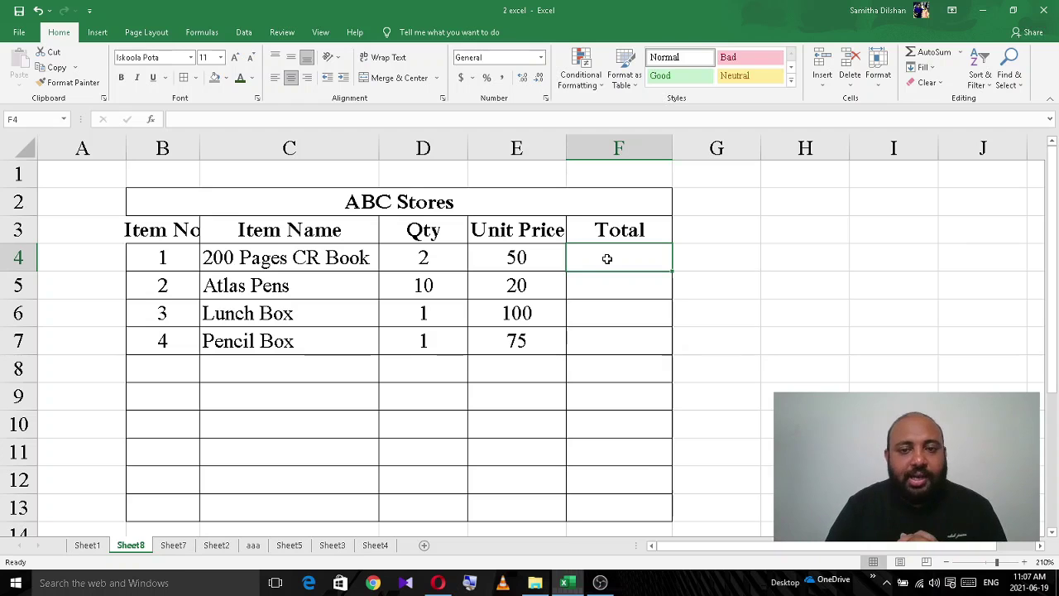
- Enter =D4*E4 in F4 so the first item's total shows 100
type("=")
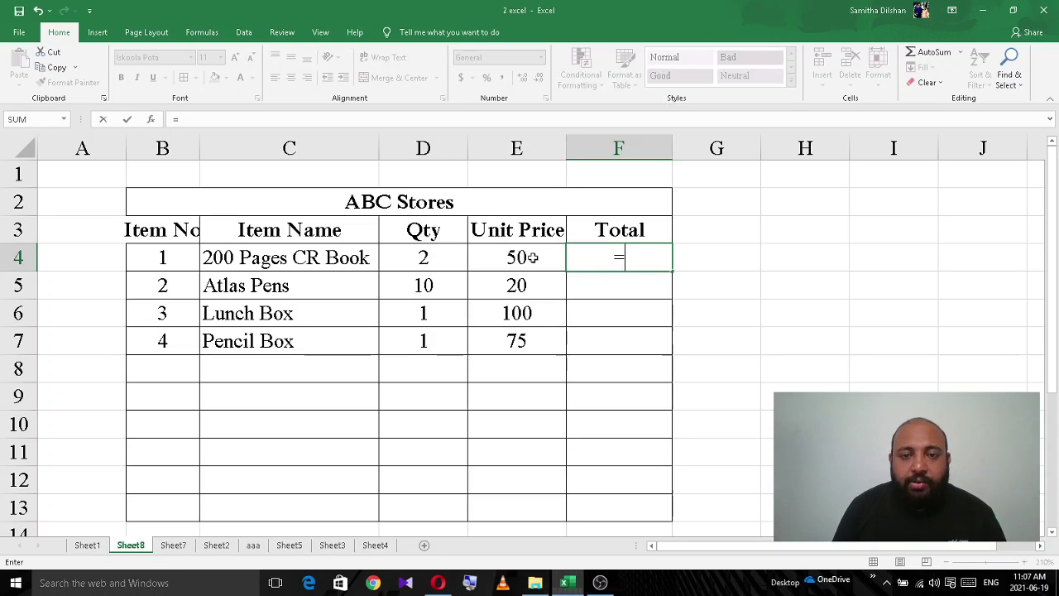
left_click(424, 258)
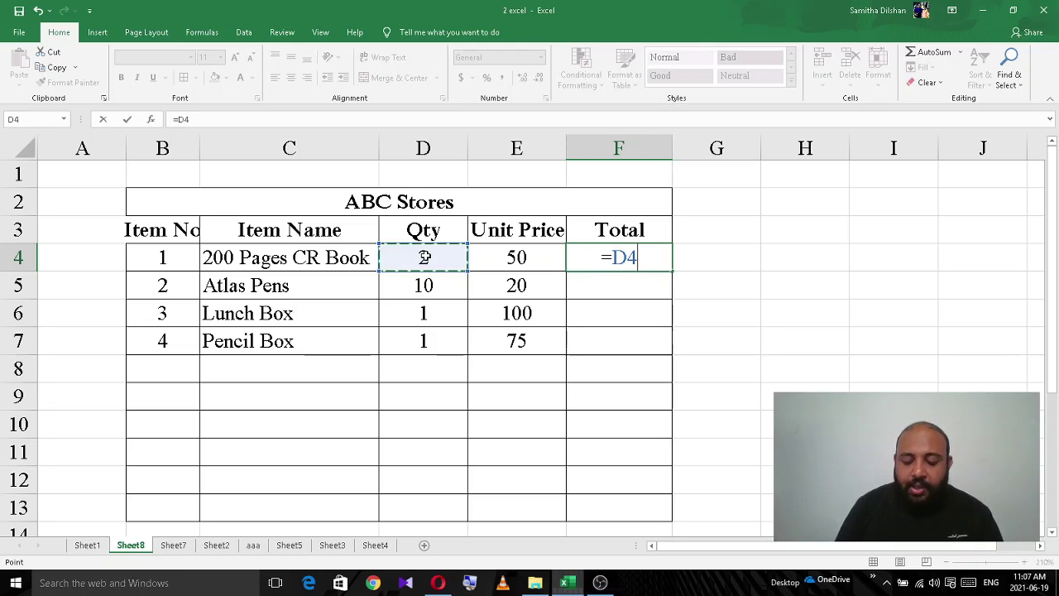
type("*")
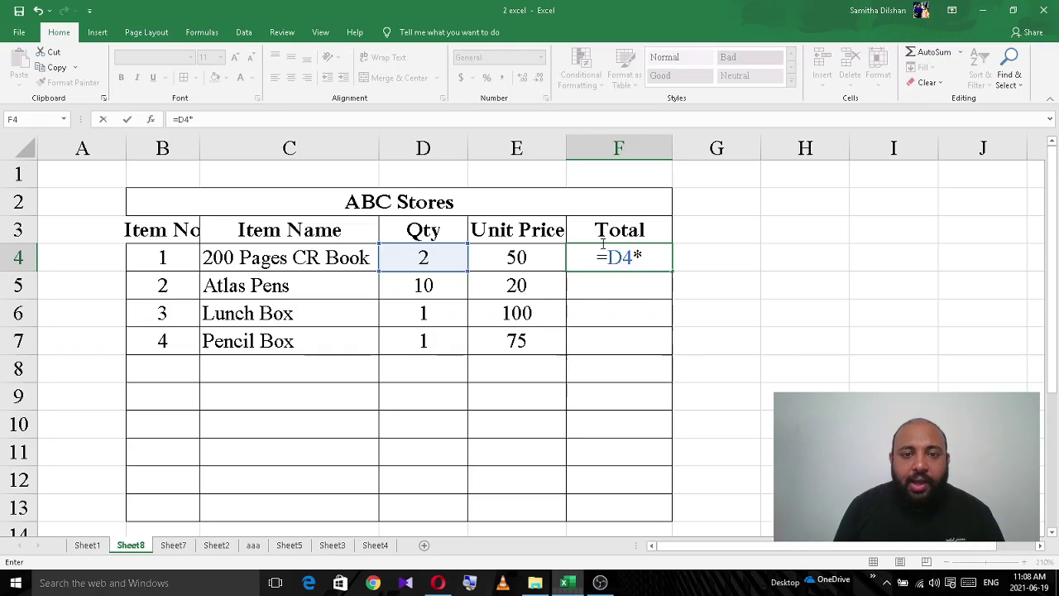
left_click(524, 257)
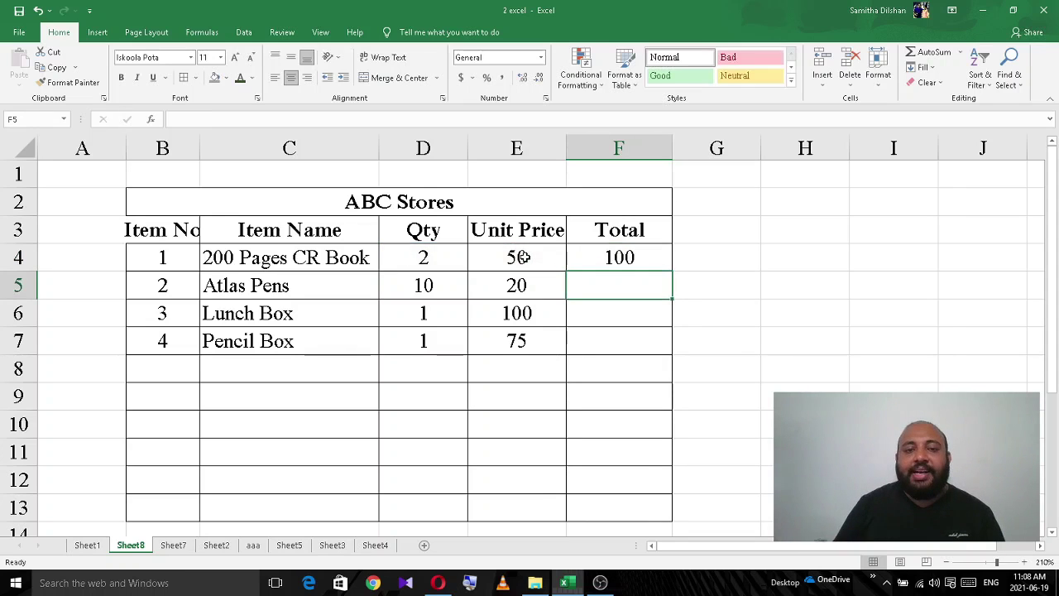
left_click(592, 260)
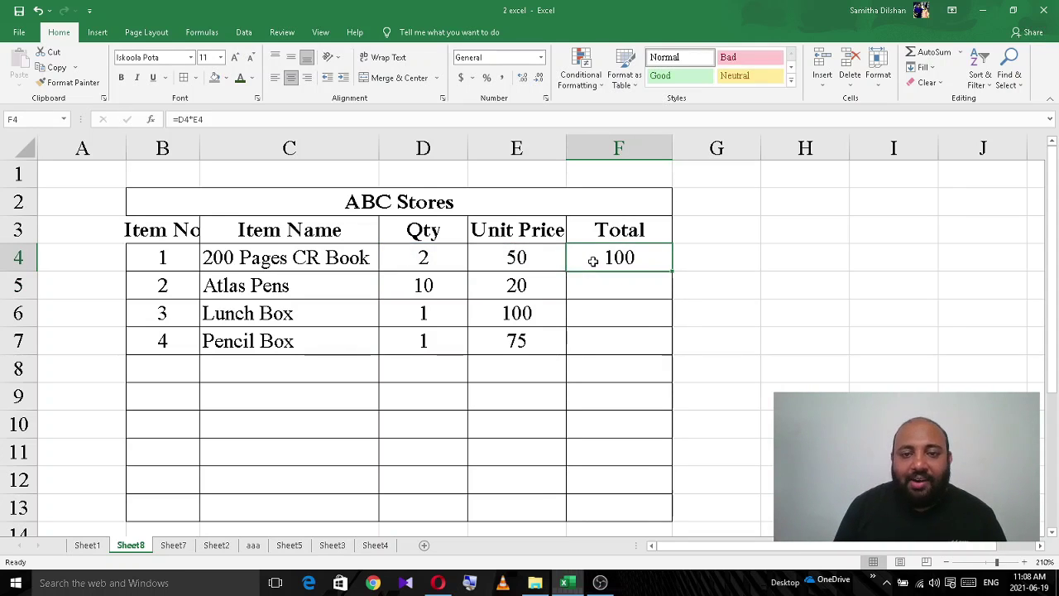
- Enter =D5*E5 in F5 so the Atlas Pens total shows 200
left_click(604, 294)
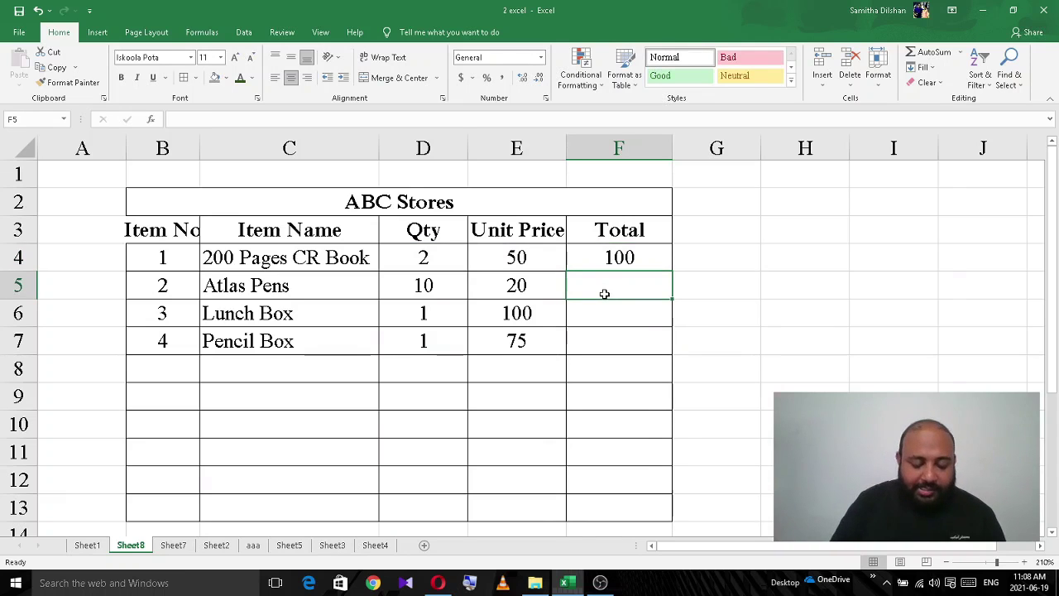
type("=")
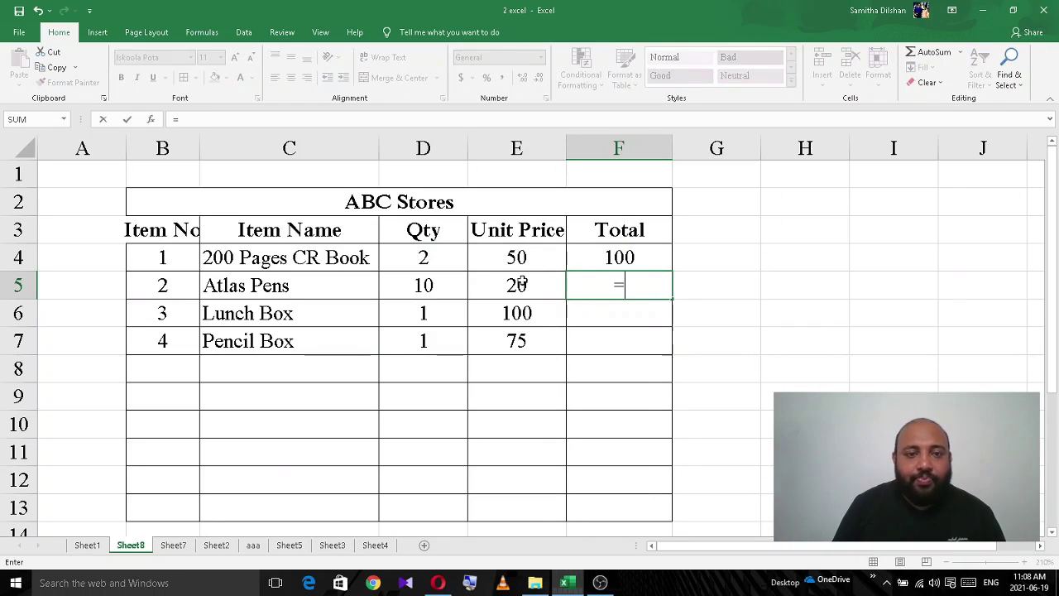
left_click(438, 288)
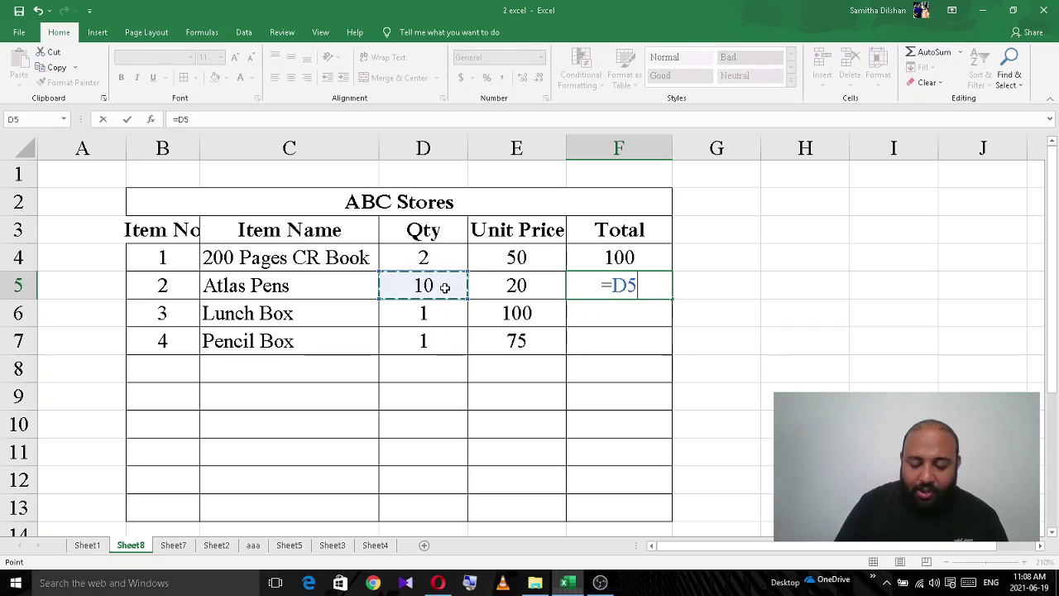
type("*")
left_click(508, 282)
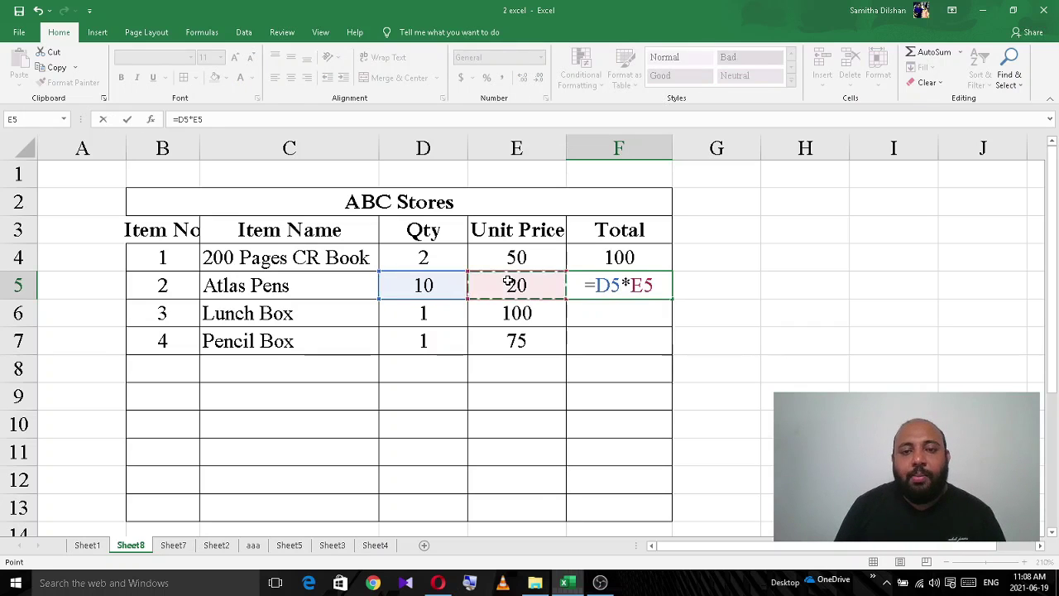
key("Return")
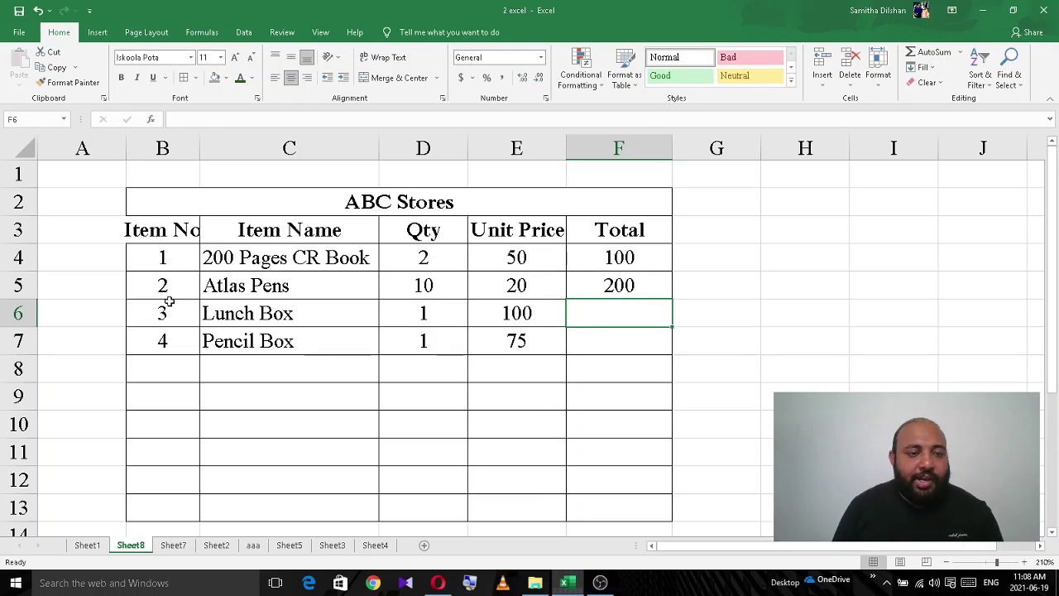
- Clear Item No values 3 and 4, then fill the series 1 to 5 down to B8
left_click_drag(167, 302, 164, 341)
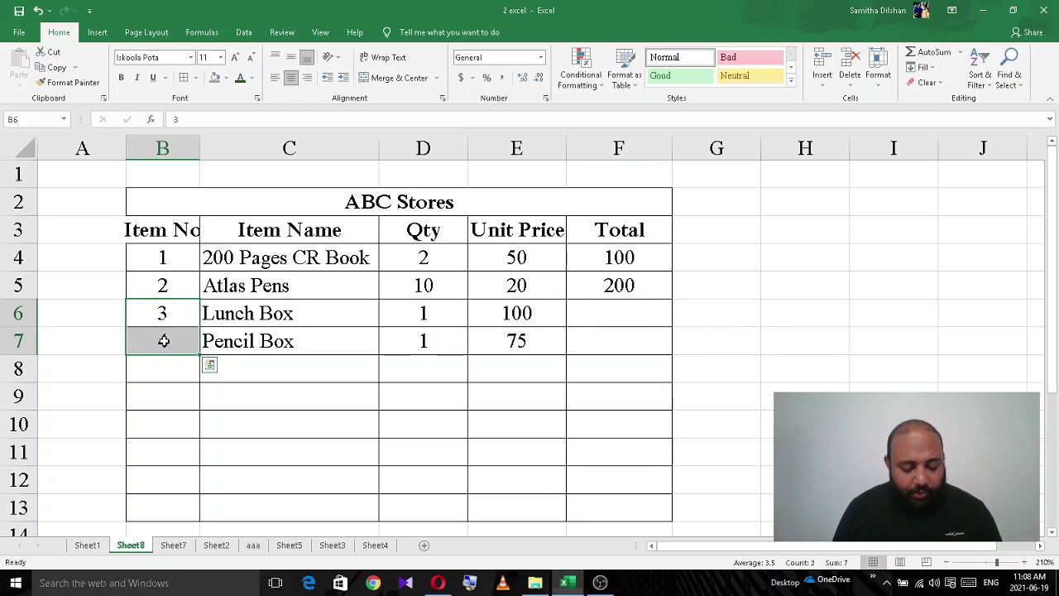
key("Delete")
left_click_drag(156, 263, 158, 285)
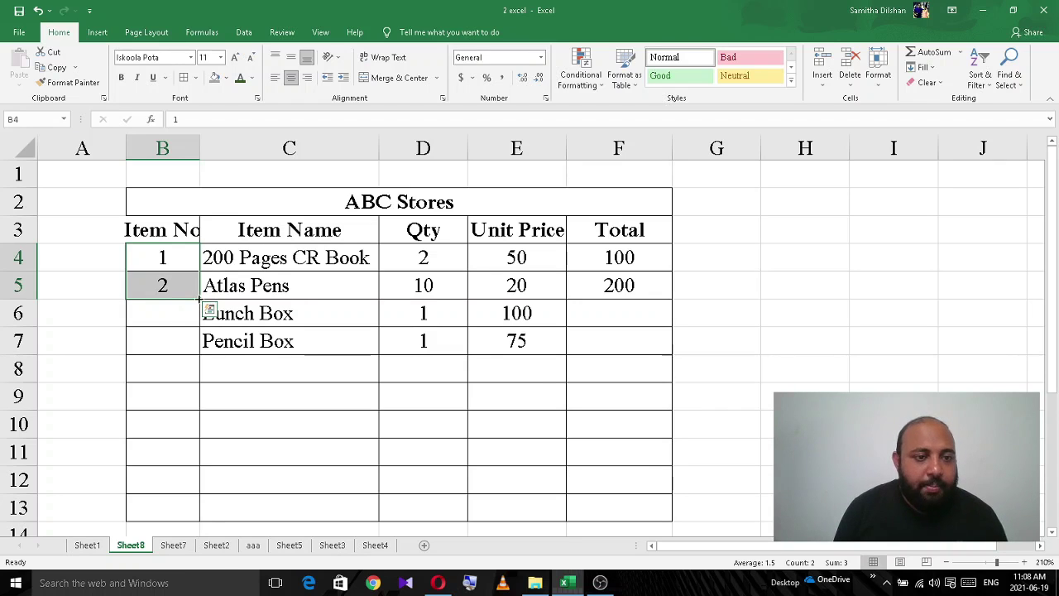
left_click_drag(200, 300, 193, 371)
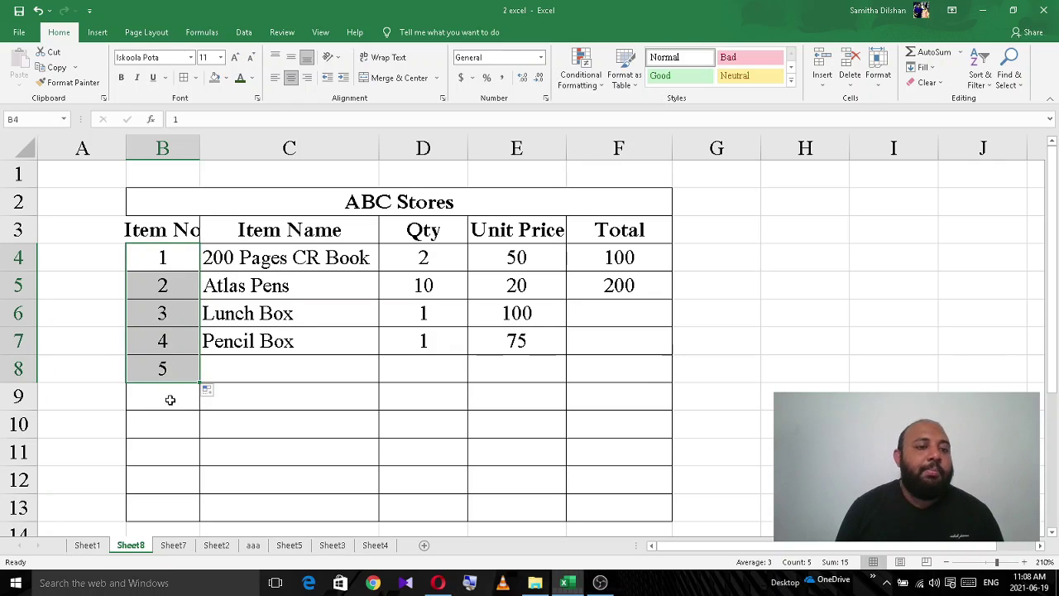
- Copy the F4 total formula down to F7, giving 100, 200, 100 and 75
left_click(599, 257)
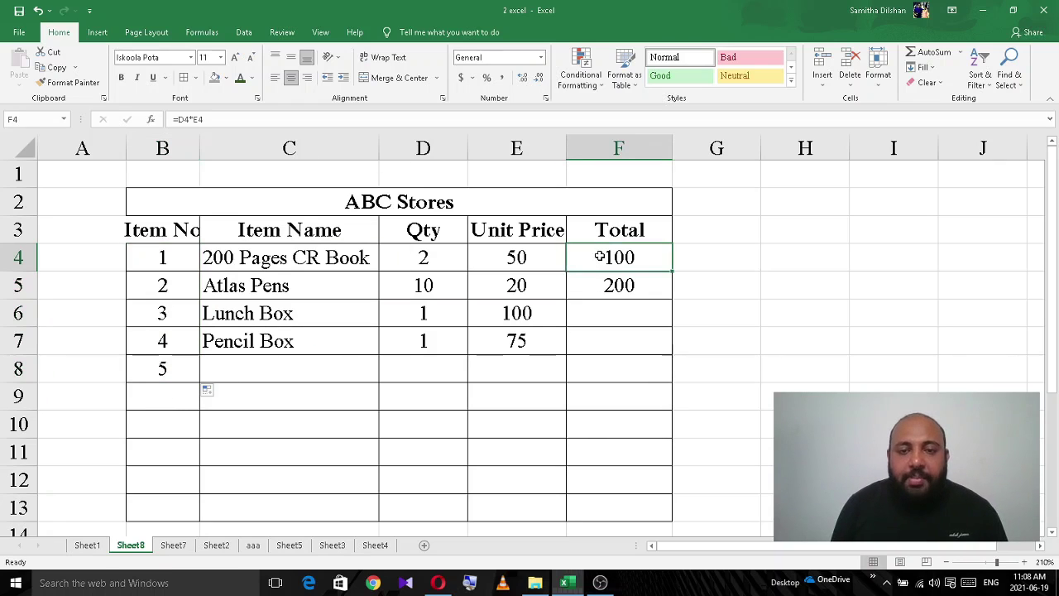
left_click_drag(599, 256, 601, 276)
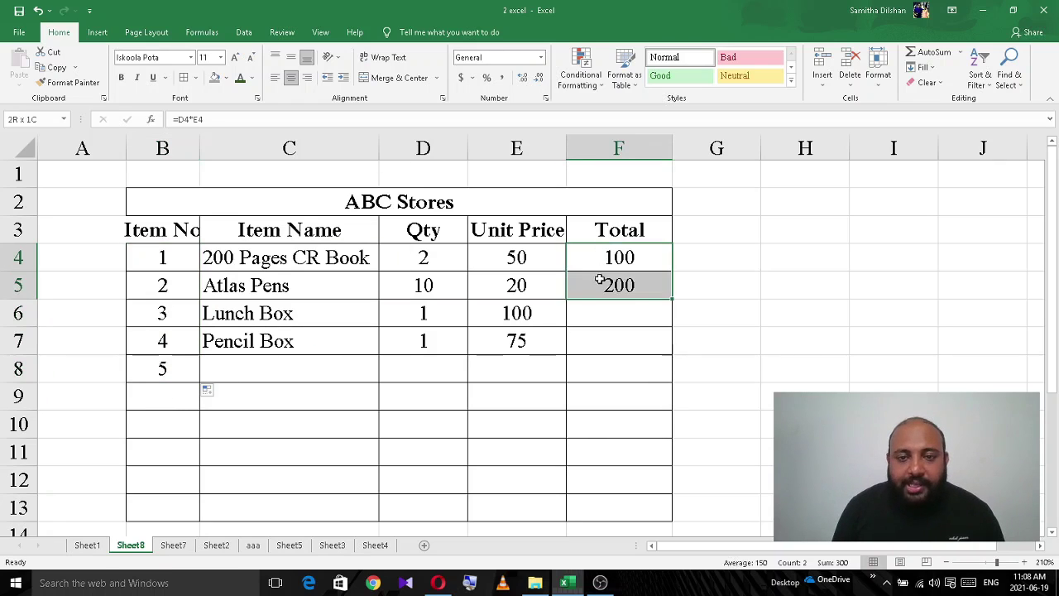
left_click(720, 287)
left_click(631, 259)
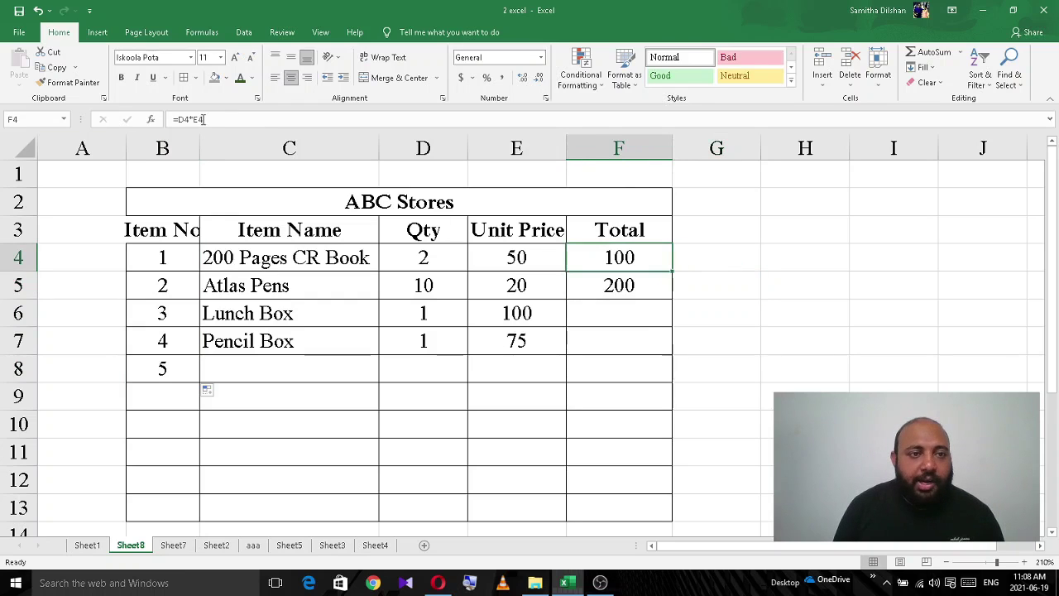
left_click(604, 281)
left_click(611, 263)
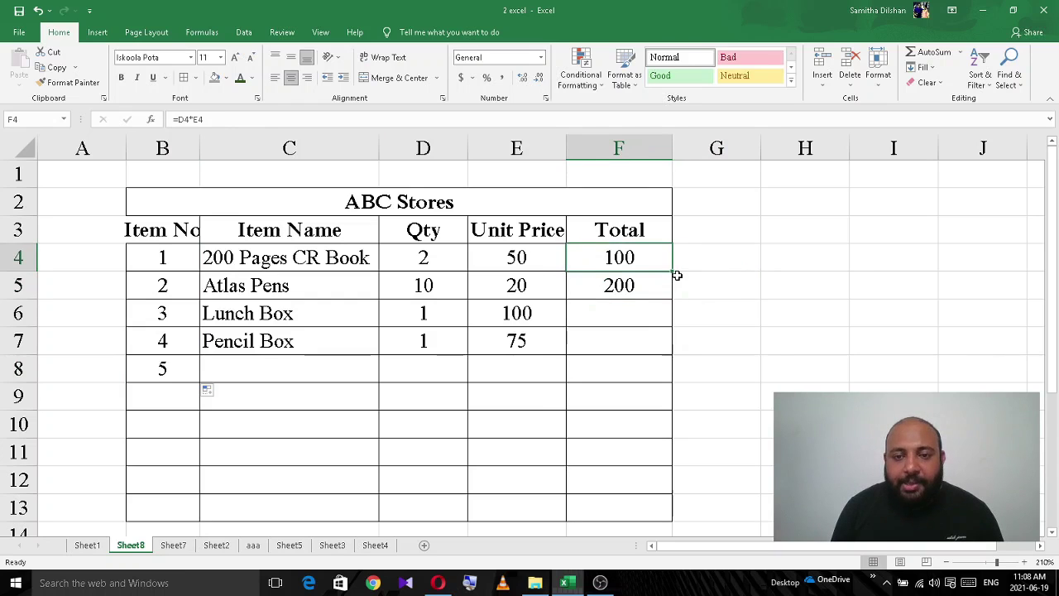
left_click_drag(674, 273, 670, 351)
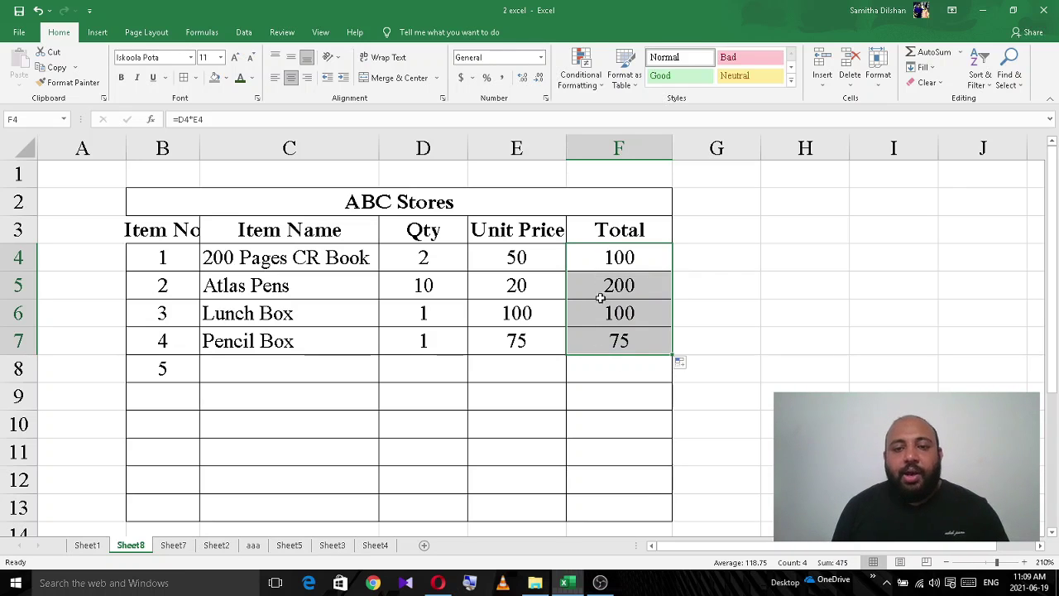
left_click(616, 399)
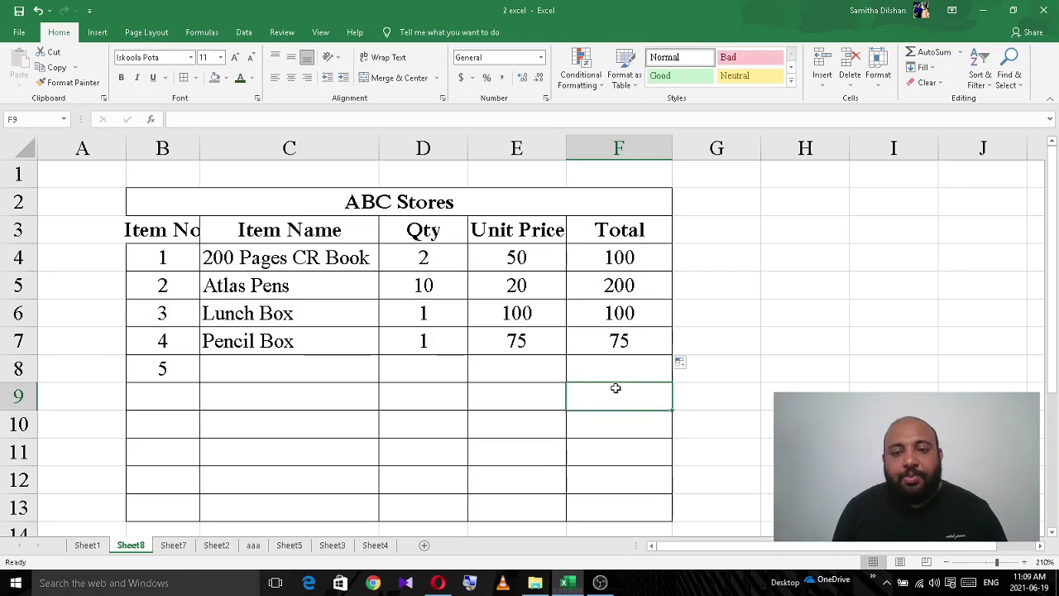
left_click(596, 372)
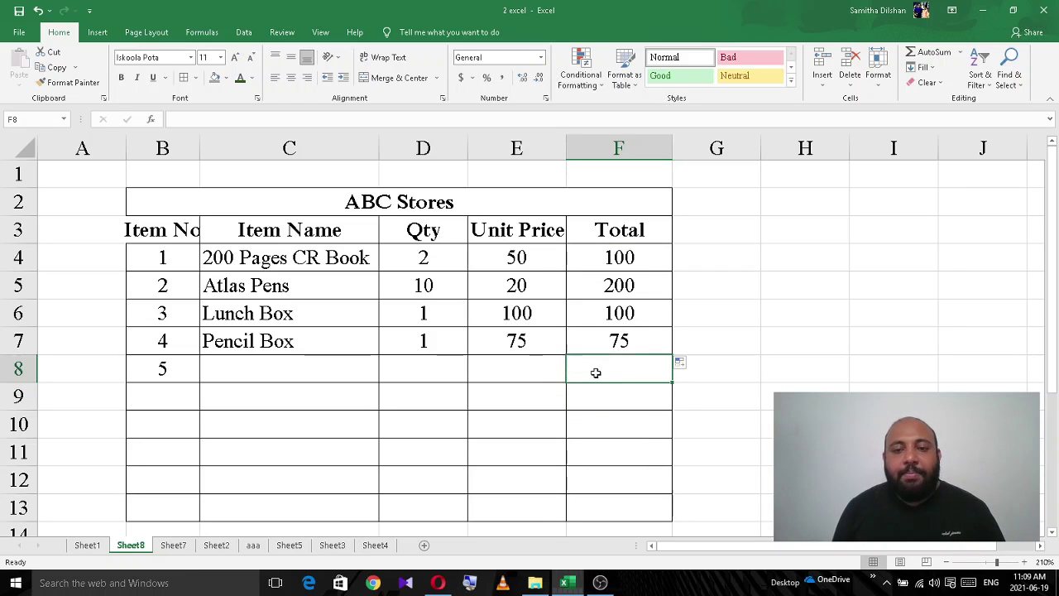
- Label row 9 'Sub Total' in cell C9
left_click(270, 391)
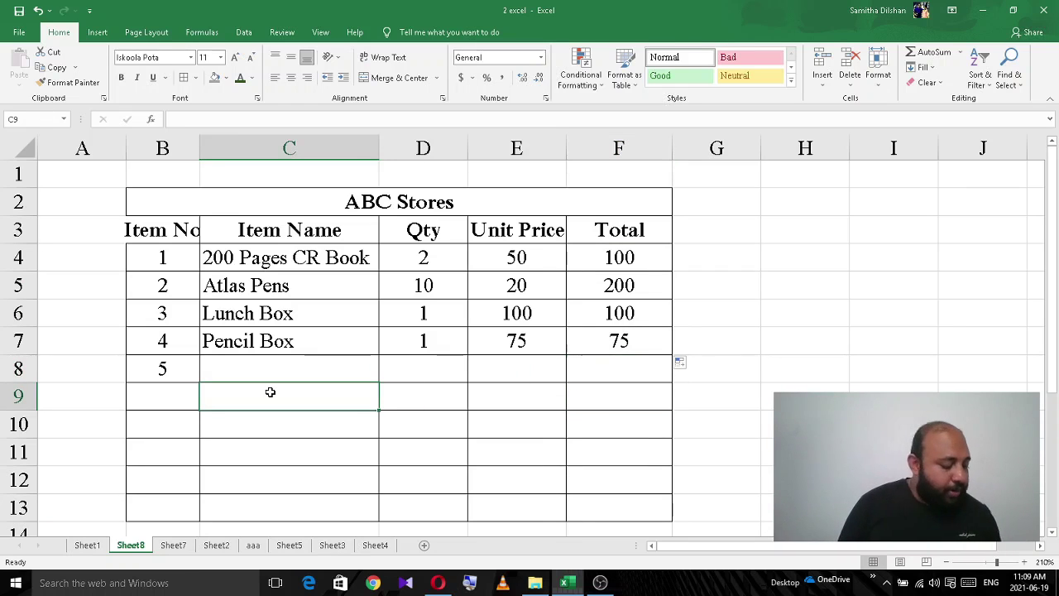
type("Sub T")
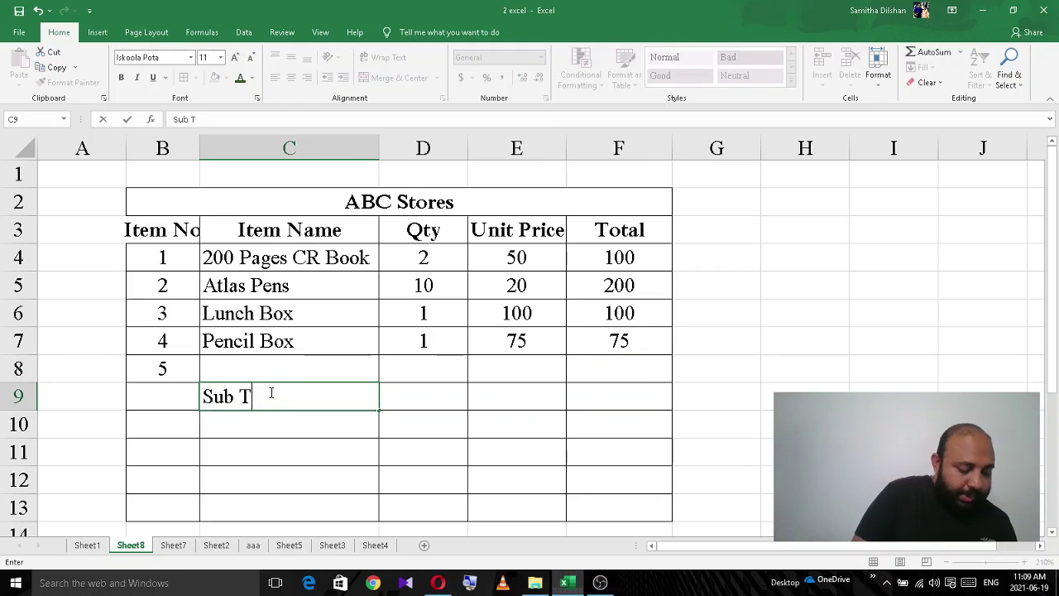
type("otal")
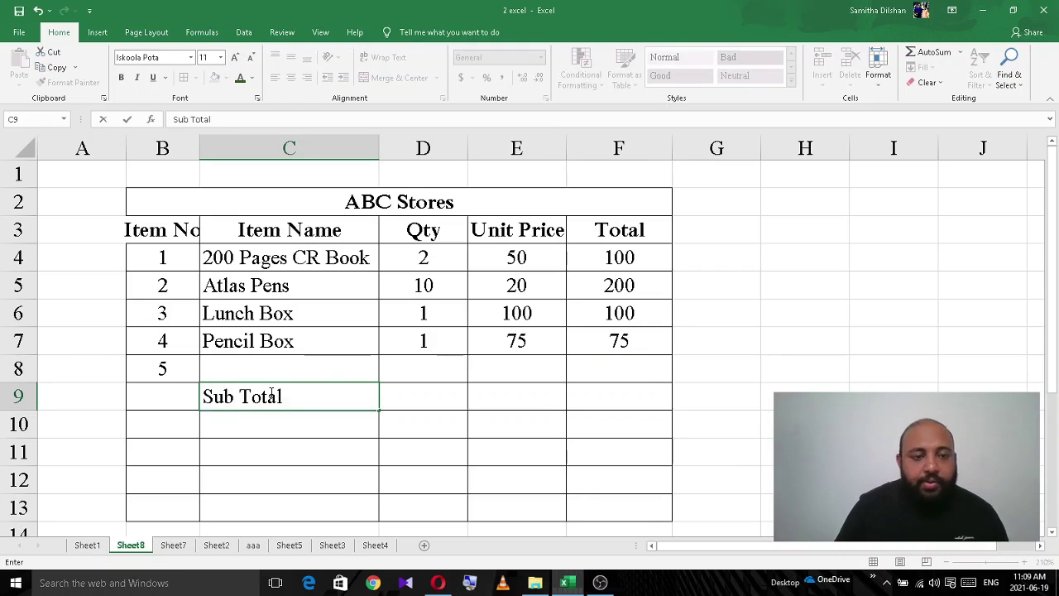
left_click(649, 390)
left_click_drag(615, 257, 610, 352)
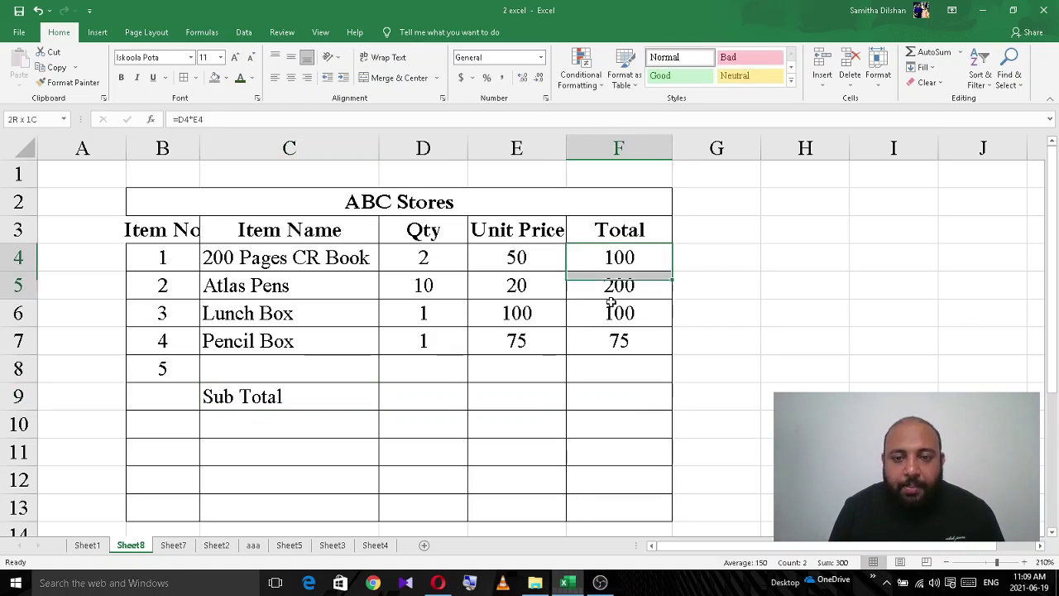
- Enter =F4+F5+F6+F7 in F9 so the subtotal shows 475
left_click(589, 400)
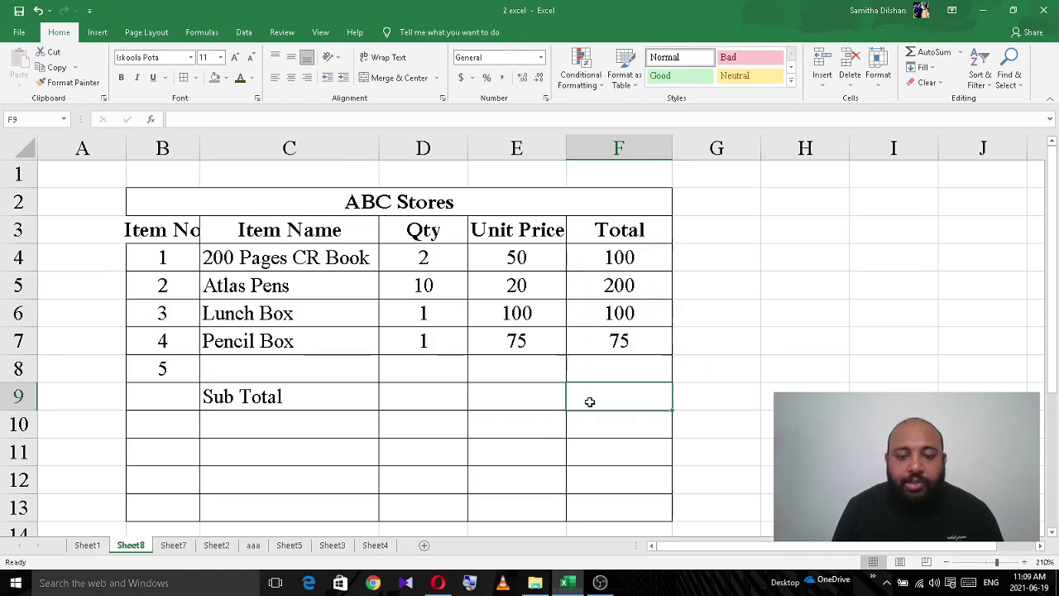
type("=")
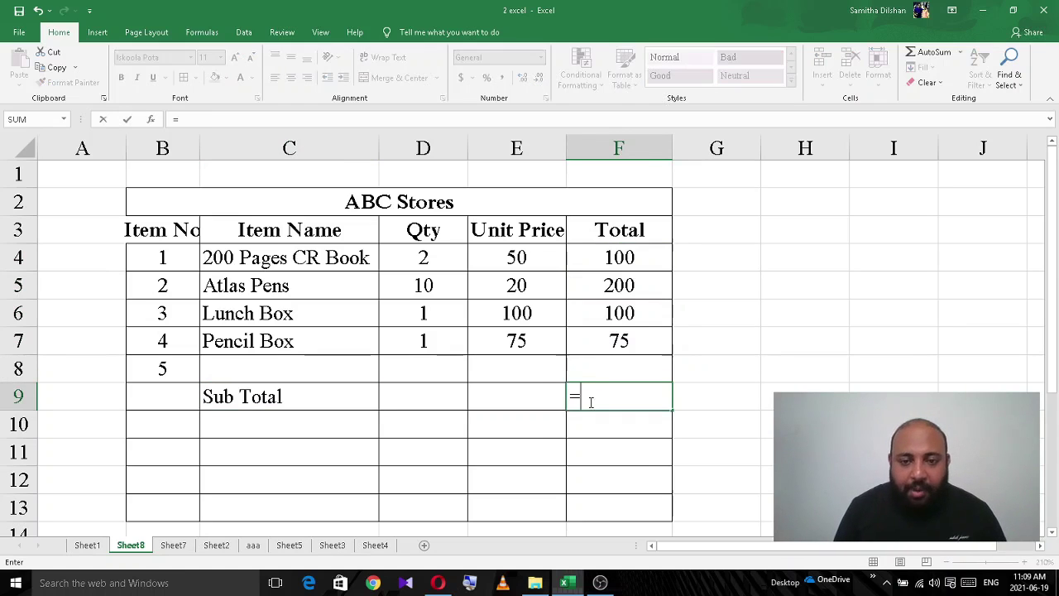
left_click(620, 258)
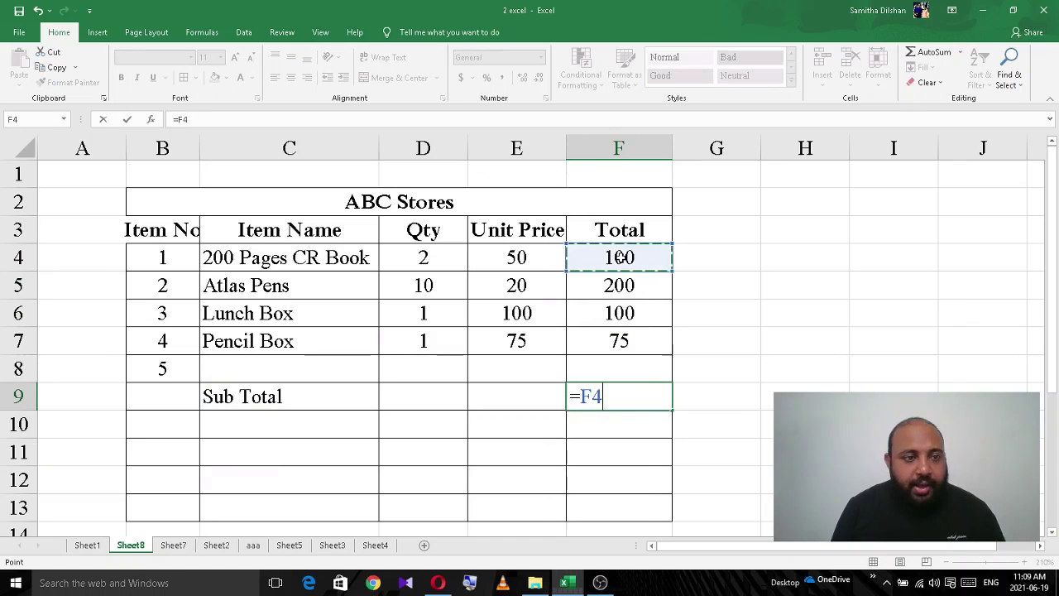
type("+")
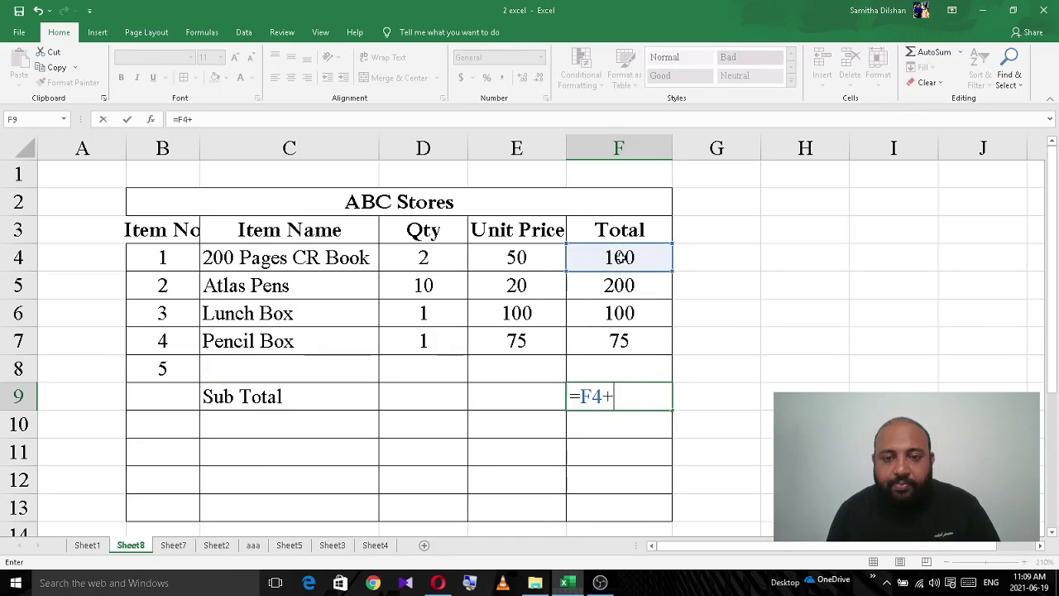
left_click(613, 287)
type("+")
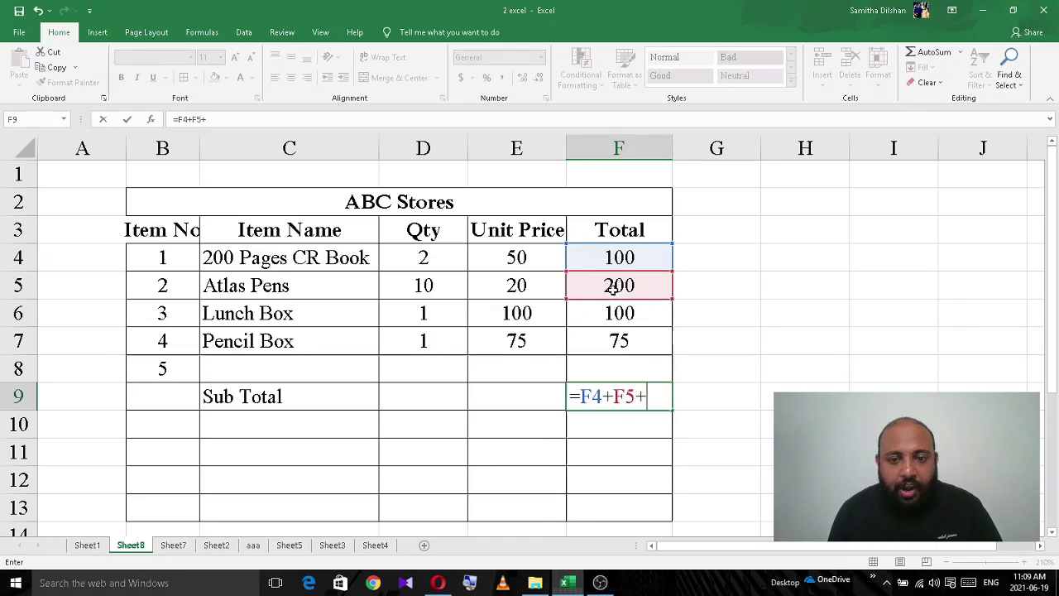
left_click(617, 317)
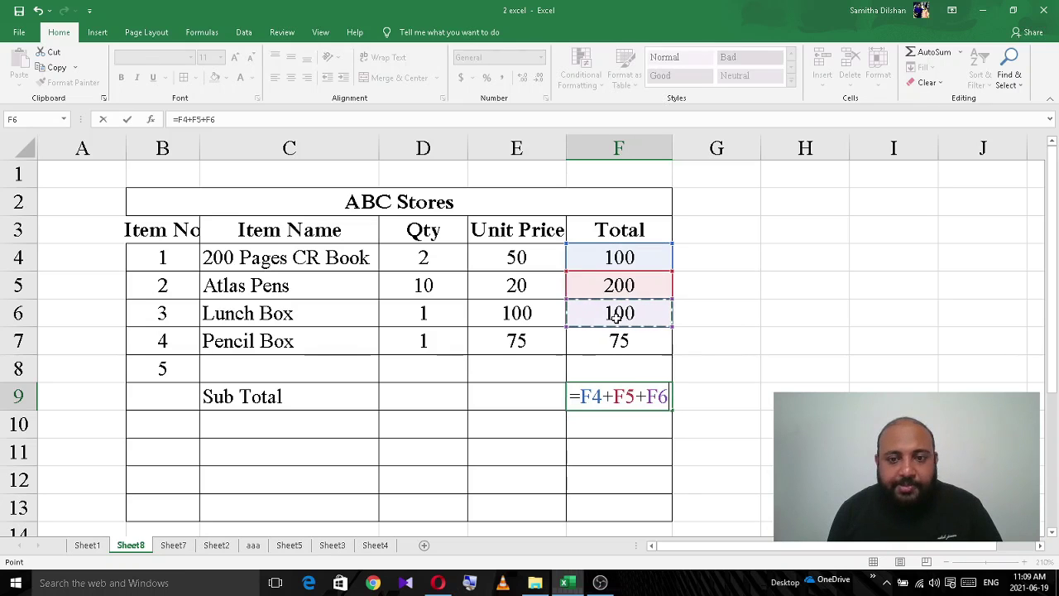
type("+")
left_click(626, 348)
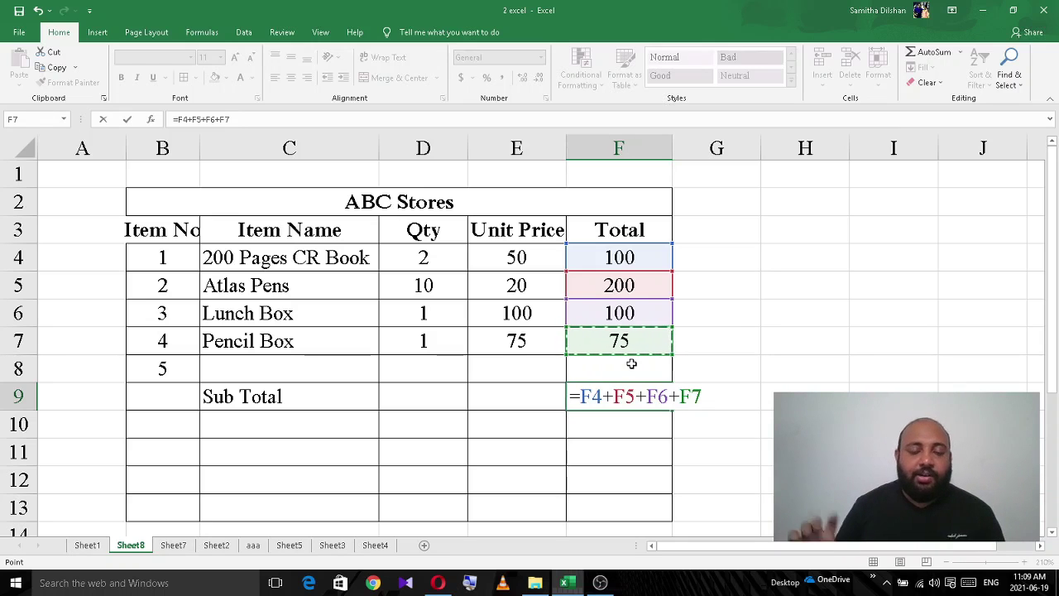
key("Return")
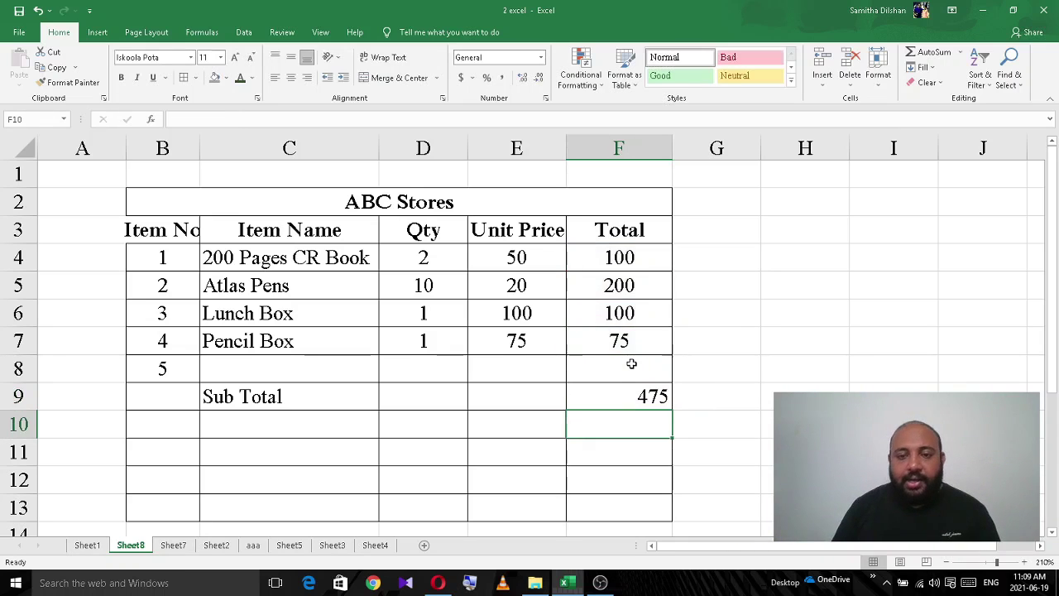
left_click(644, 399)
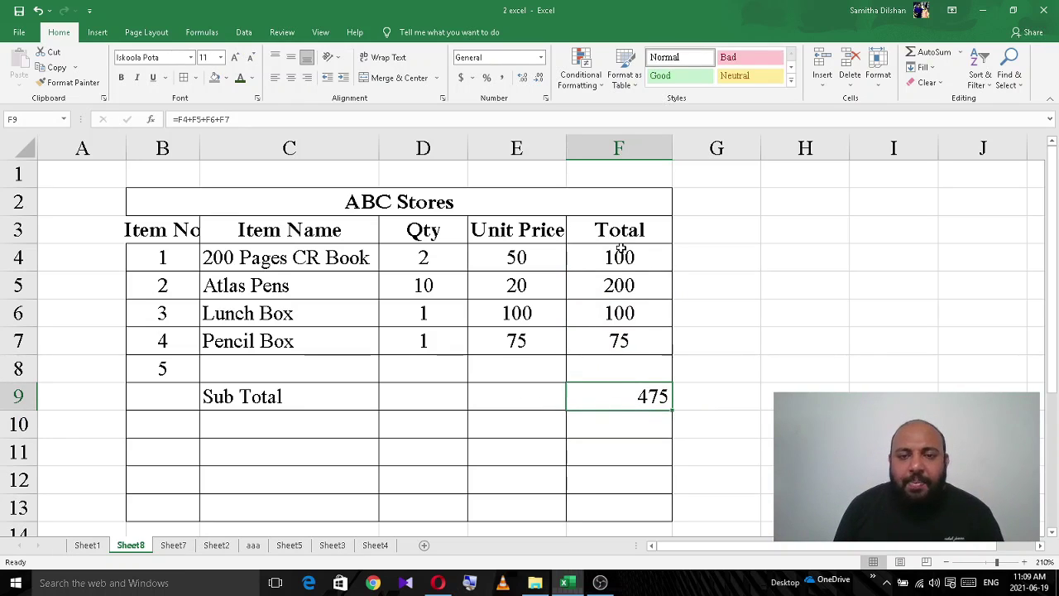
- Format F4:F9 as Currency with the Rs. Tamil (Sri Lanka) symbol, e.g. Rs. 475.00
left_click_drag(620, 250, 617, 402)
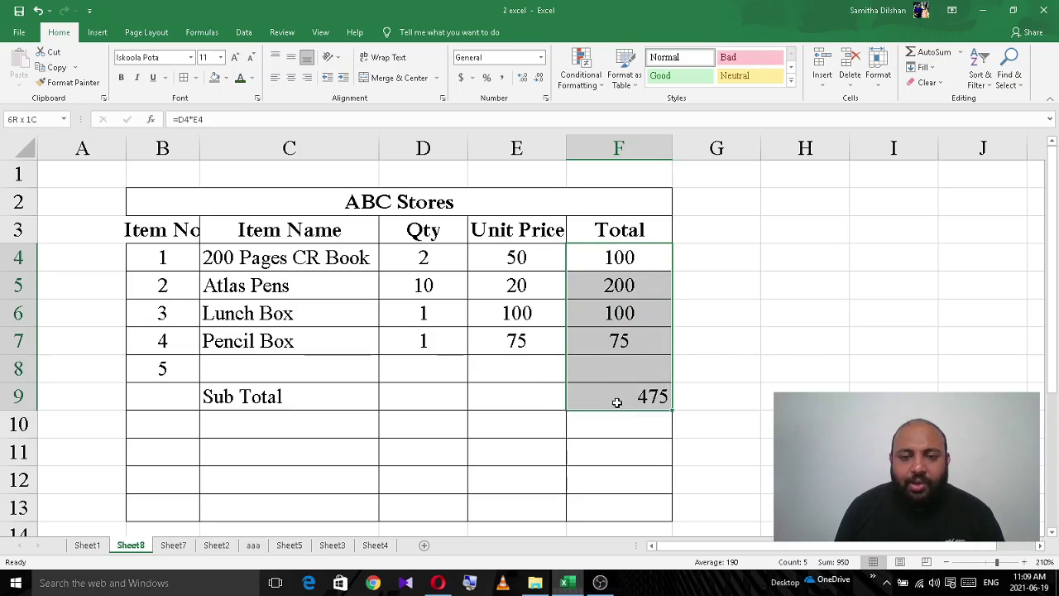
left_click(606, 358)
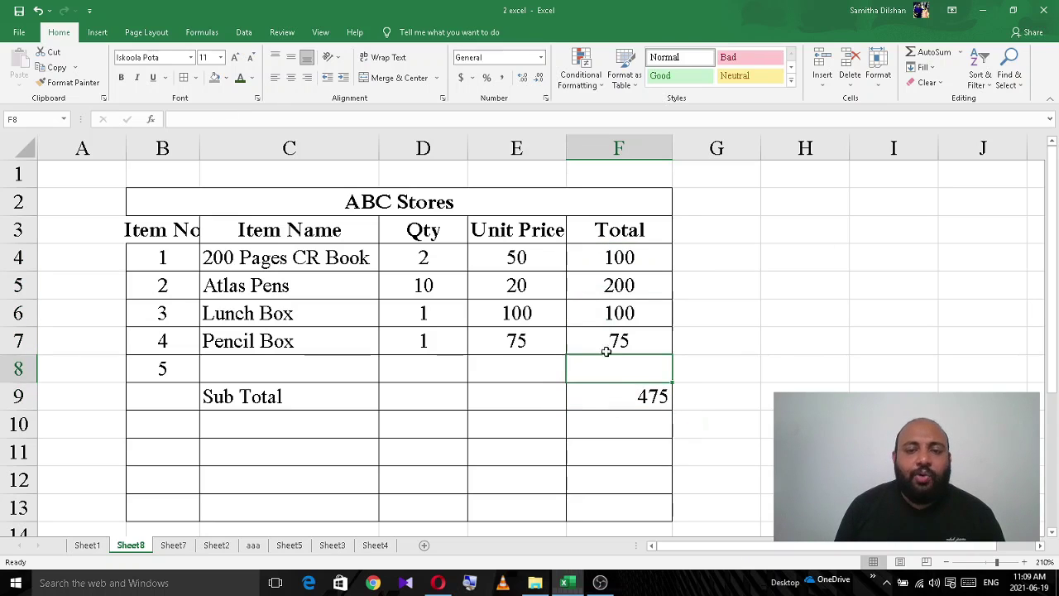
left_click(668, 392)
left_click(707, 374)
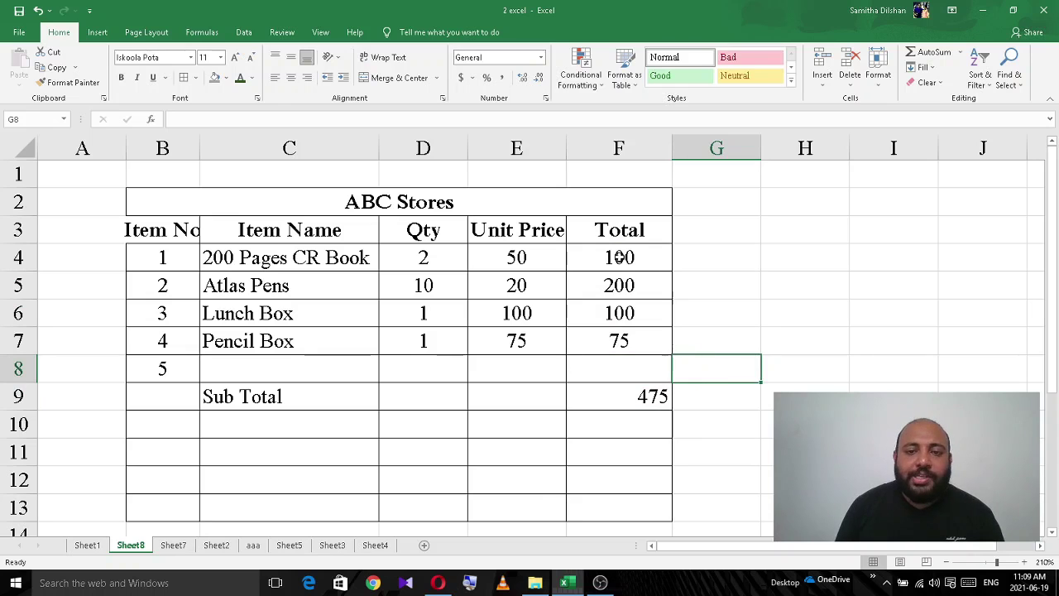
left_click_drag(619, 257, 612, 402)
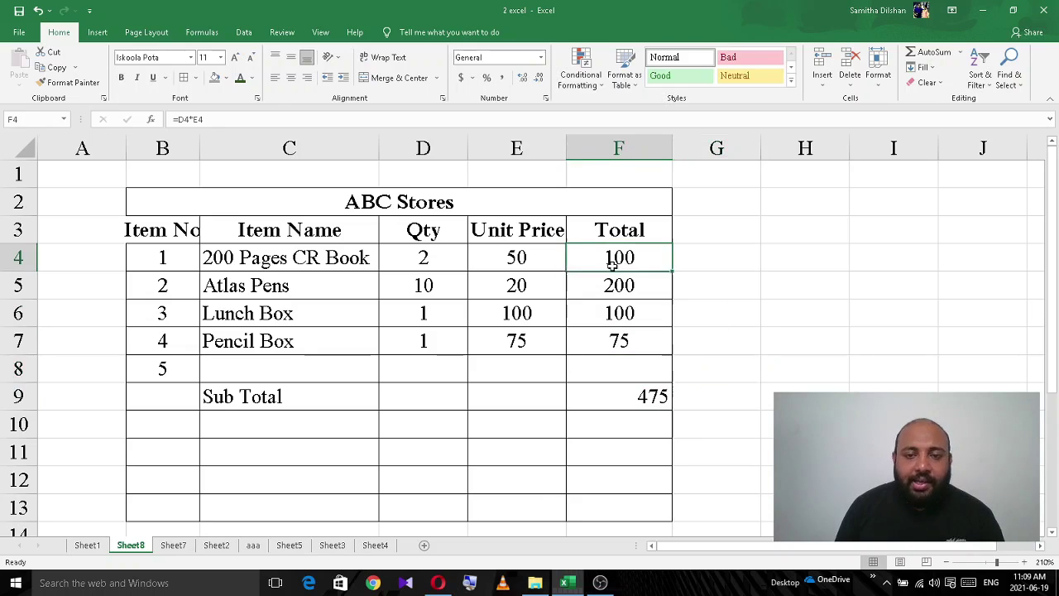
right_click(610, 361)
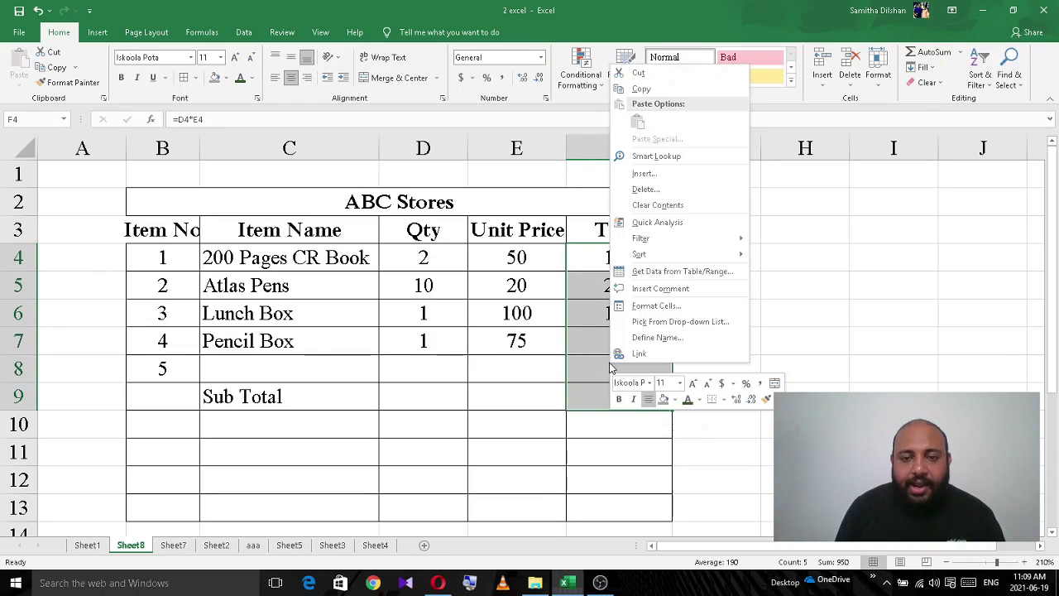
left_click(657, 306)
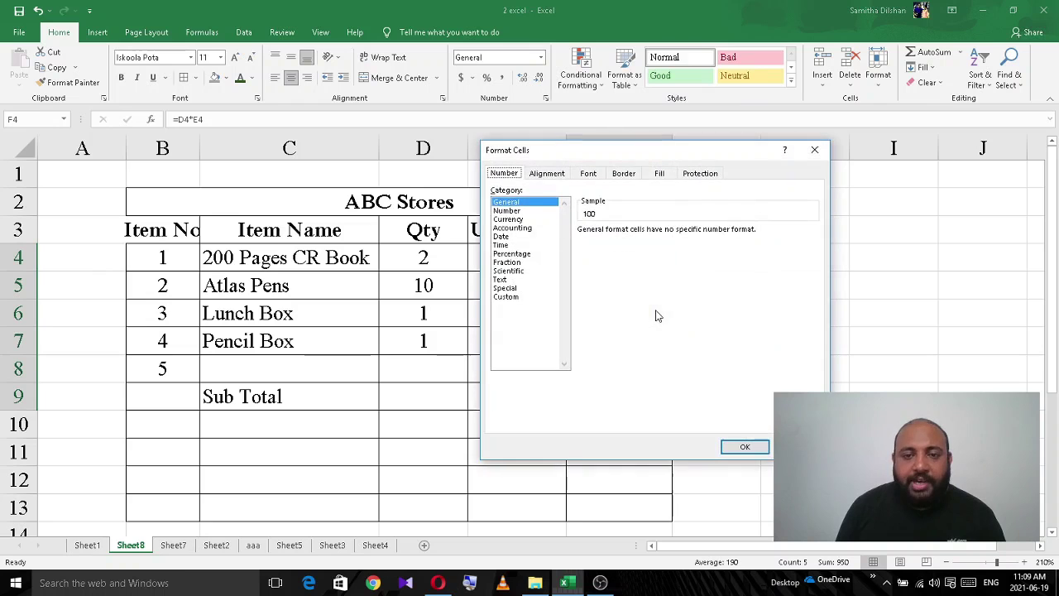
left_click(514, 220)
left_click_drag(570, 146, 190, 126)
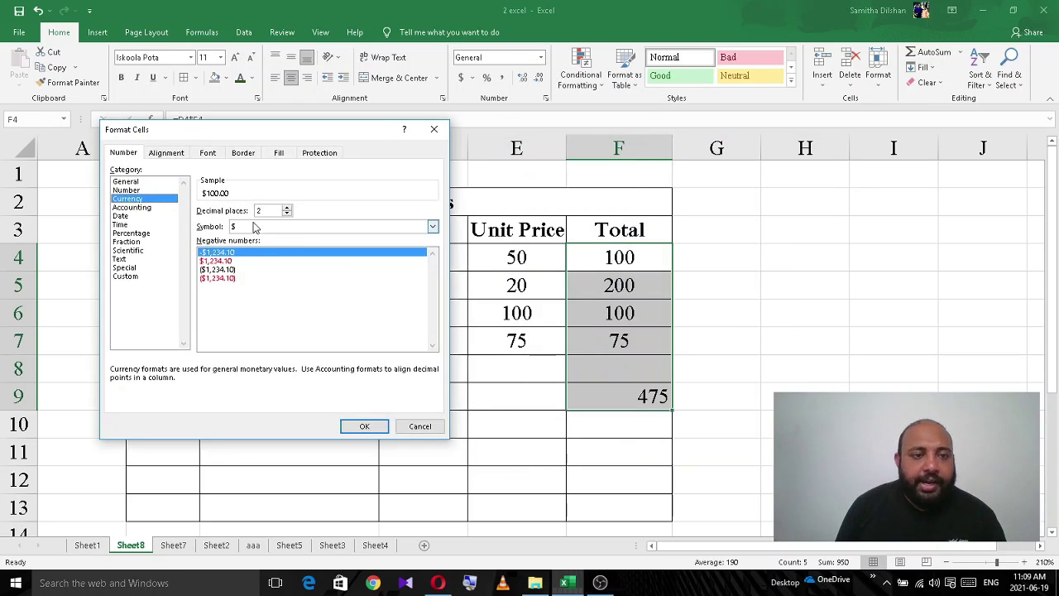
left_click(432, 226)
scroll(257, 382, "down", 3)
scroll(322, 331, "down", 2)
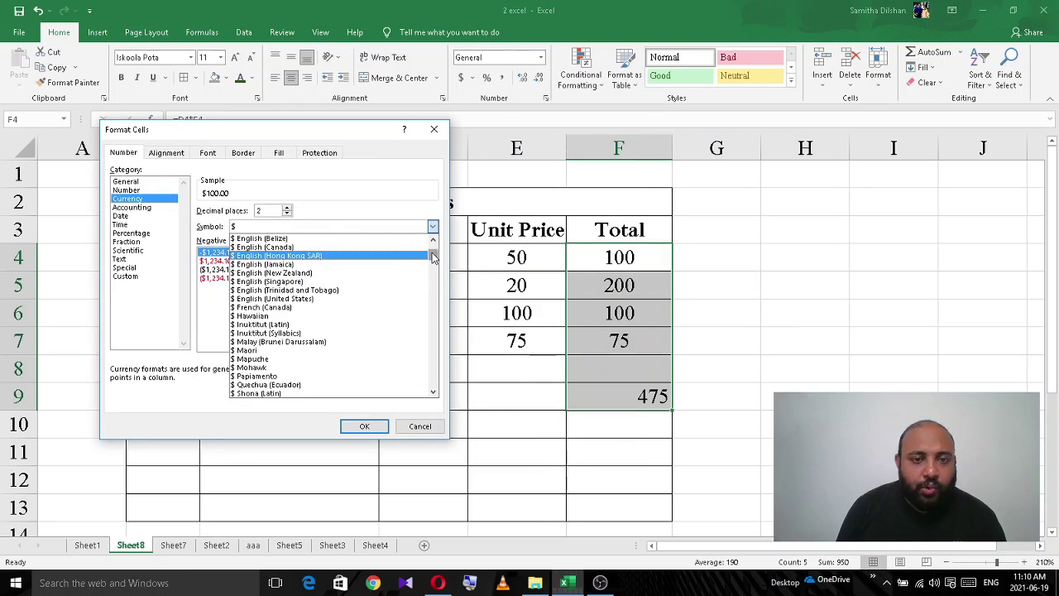
left_click_drag(432, 255, 430, 307)
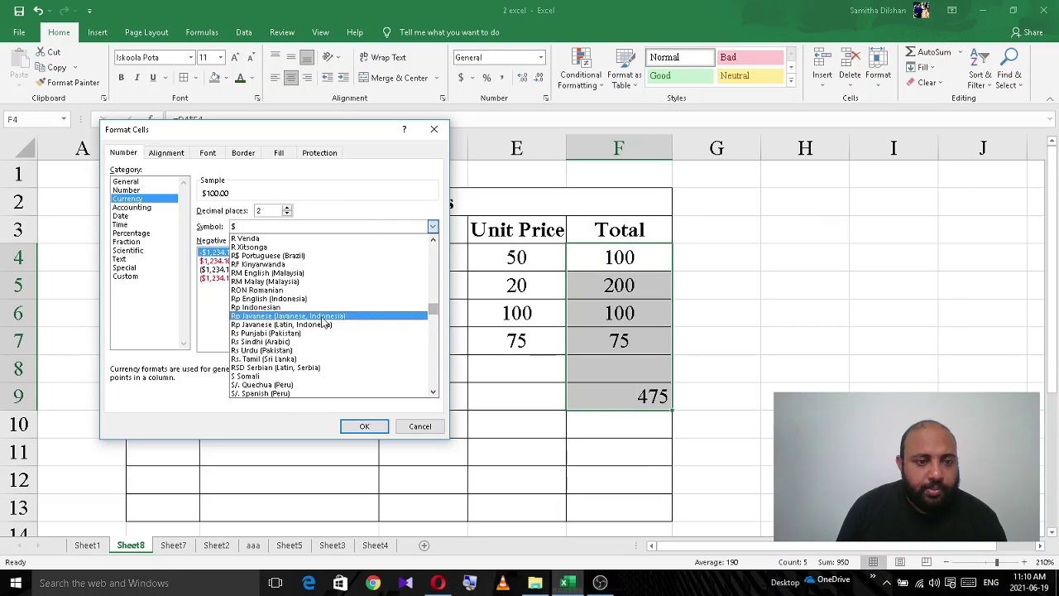
left_click(306, 364)
left_click(363, 426)
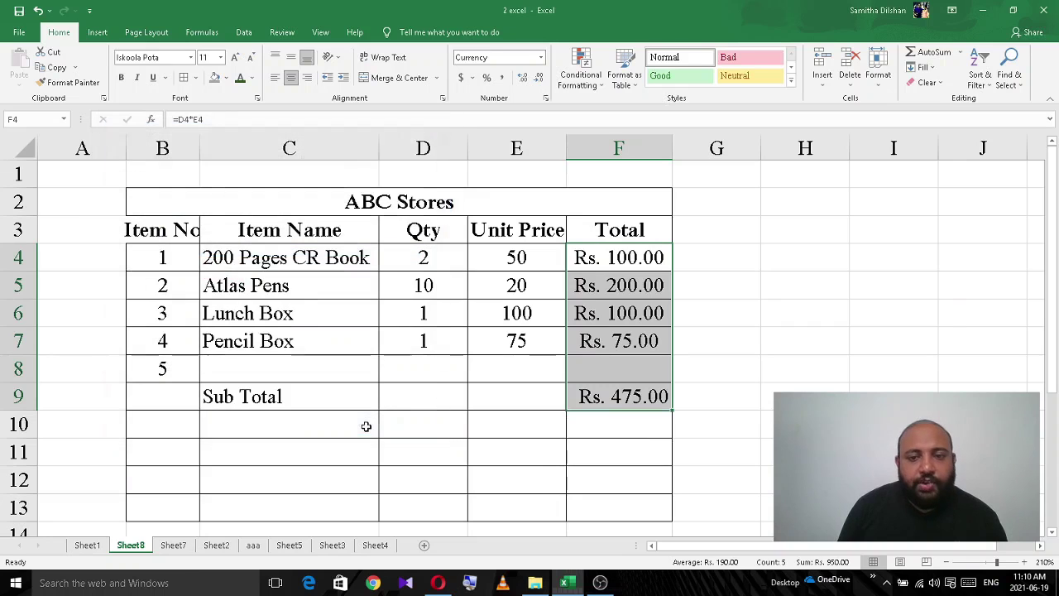
left_click(698, 377)
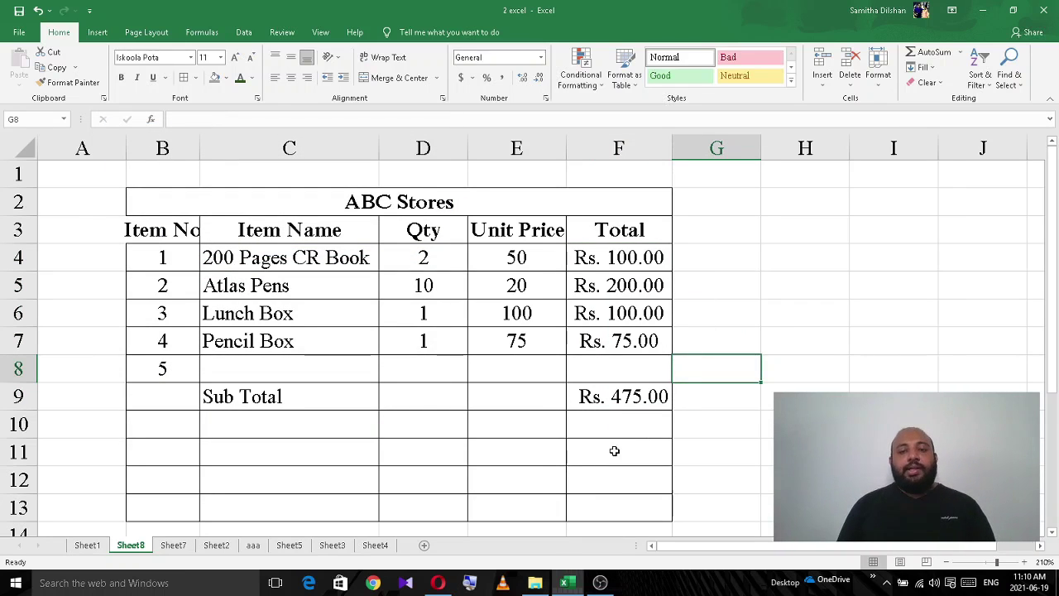
- Enter 500 in F10 and give it a red font colour
left_click(606, 397)
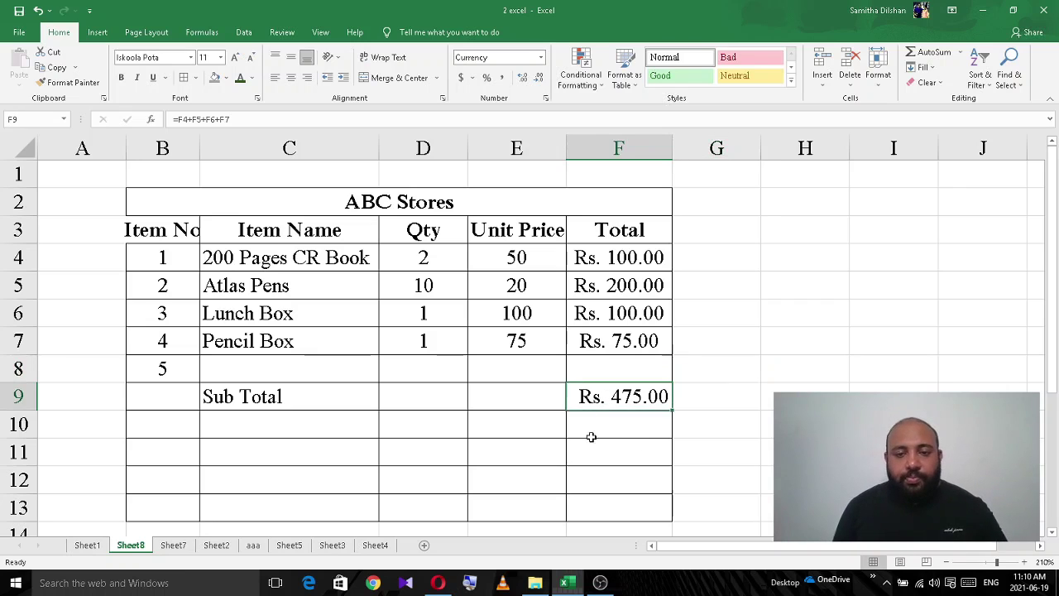
left_click(594, 425)
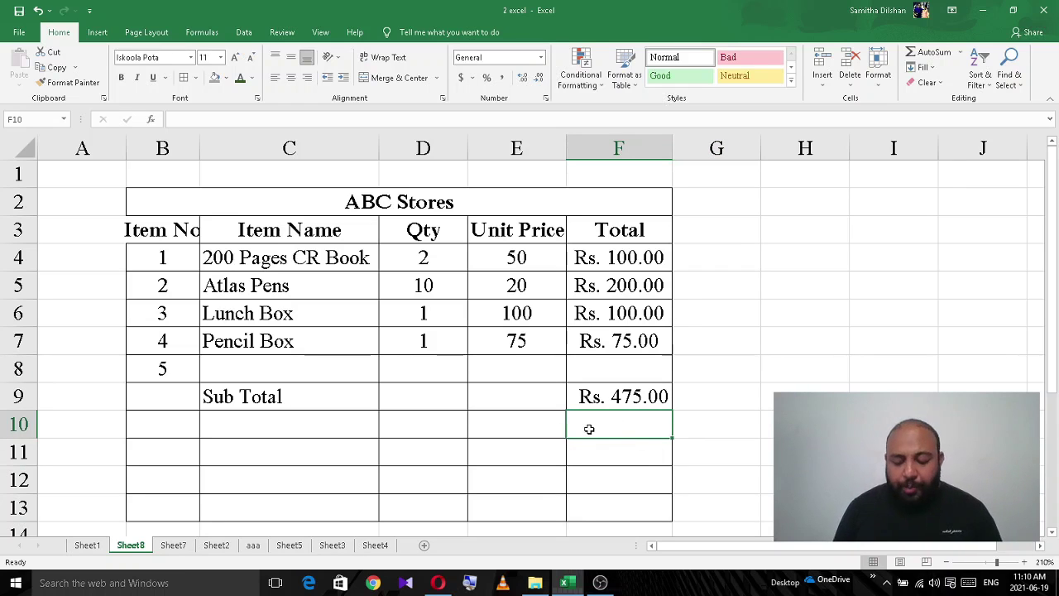
type("500")
key("ctrl+Return")
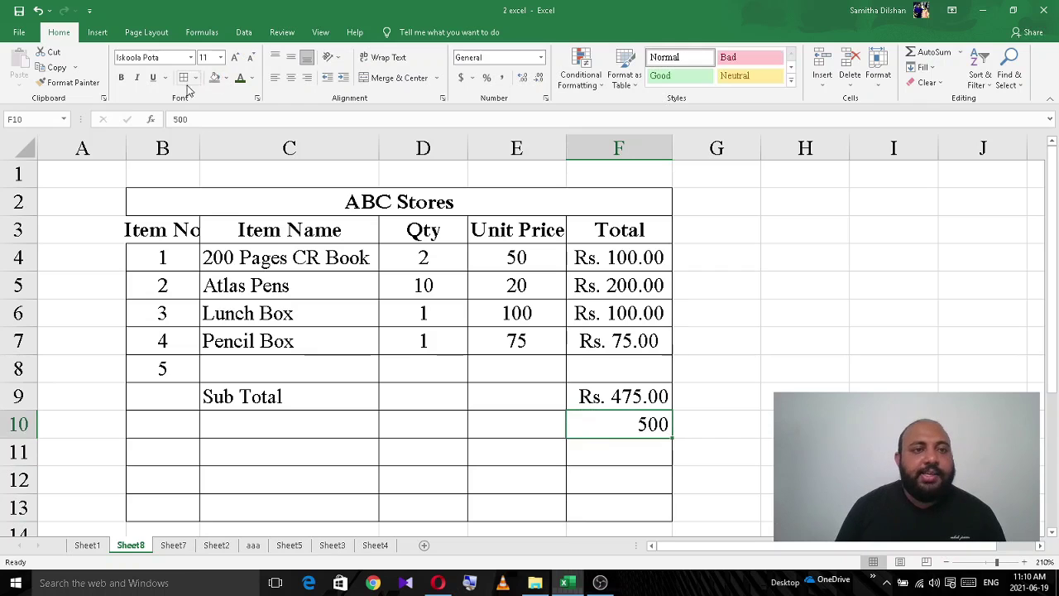
left_click(252, 77)
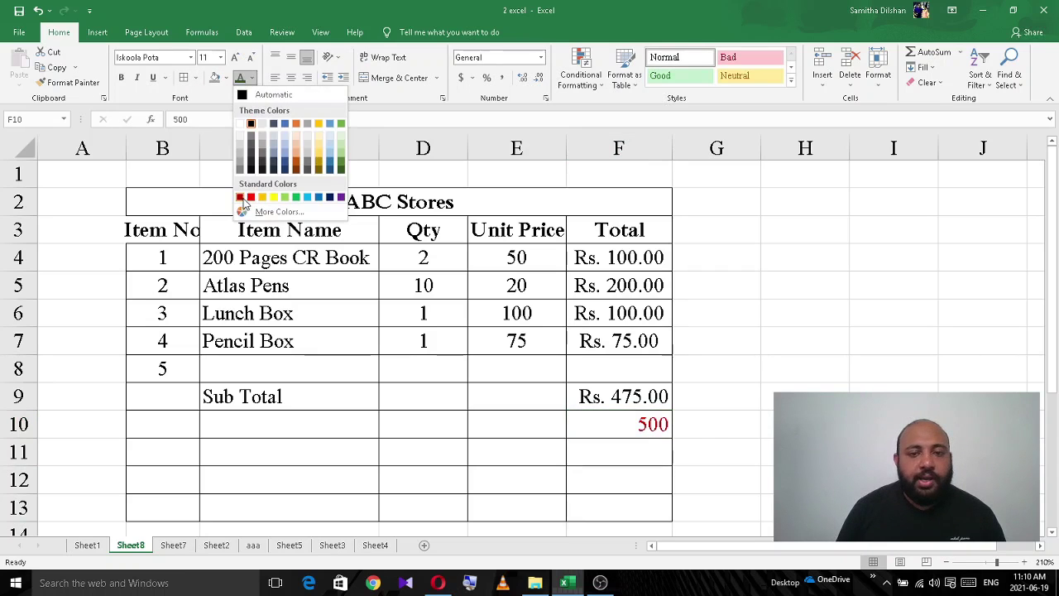
left_click(240, 198)
- Format F10:F13 as Rs. Tamil (Sri Lanka) currency so F10 reads Rs. 500.00
left_click_drag(619, 443, 612, 503)
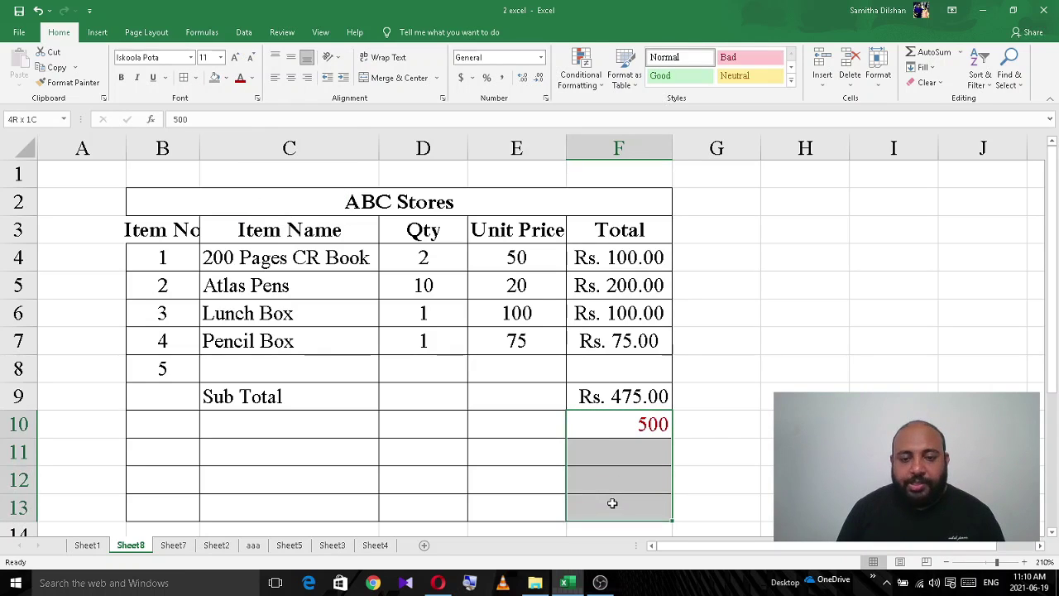
right_click(614, 506)
left_click(650, 450)
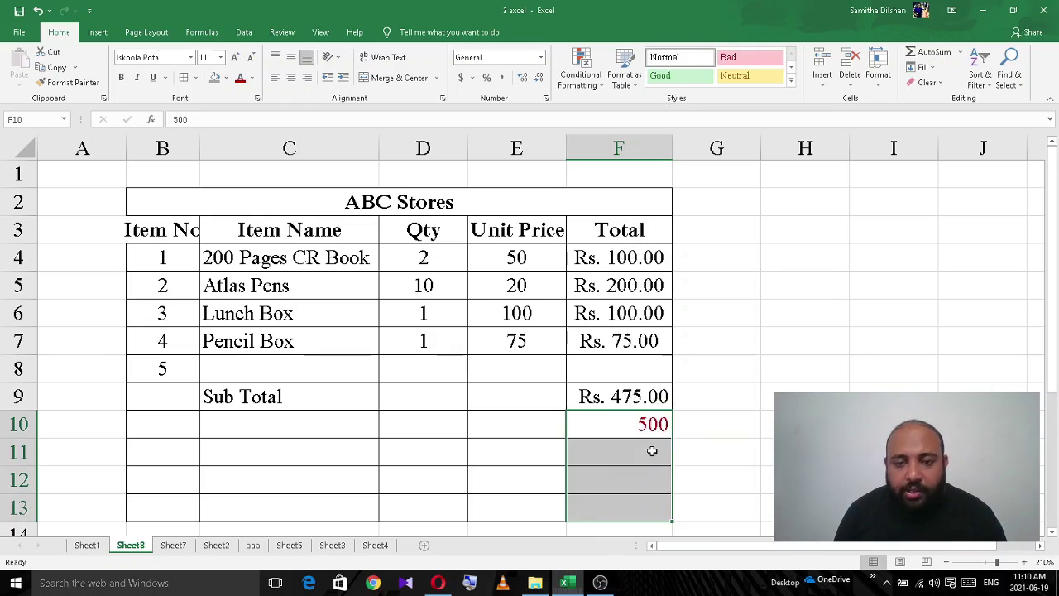
left_click_drag(536, 262, 288, 186)
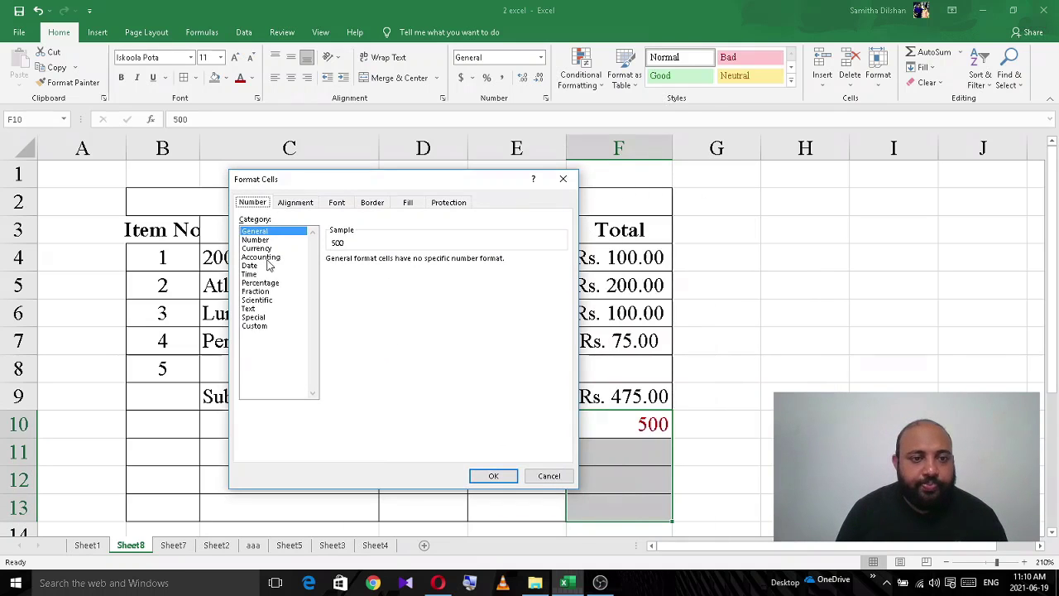
left_click(258, 249)
left_click(428, 276)
scroll(411, 300, "down", 5)
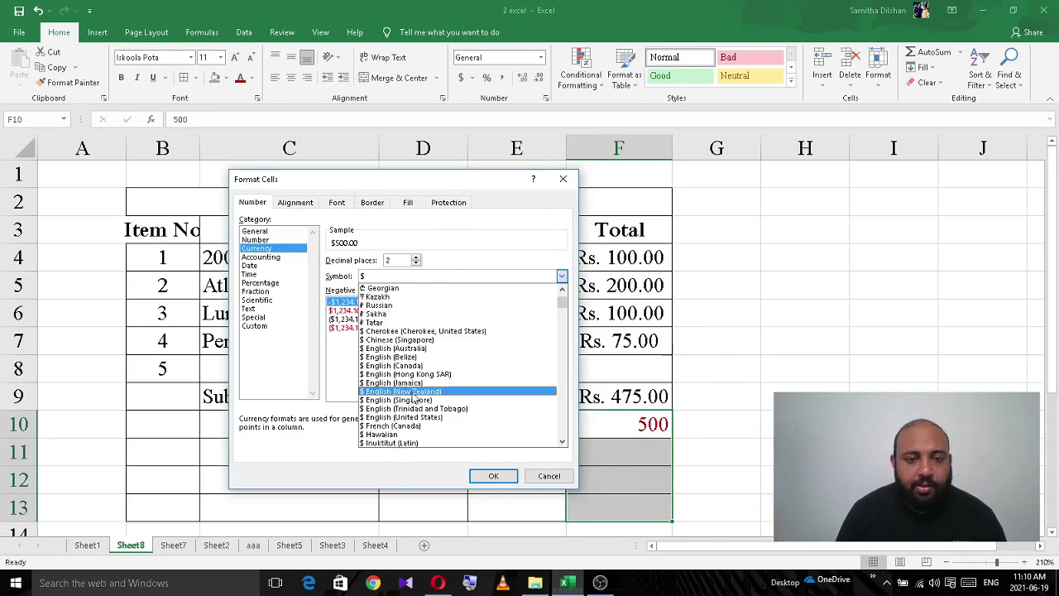
mouse_move(561, 303)
left_mouse_down()
mouse_move(560, 345)
mouse_move(560, 321)
left_mouse_up()
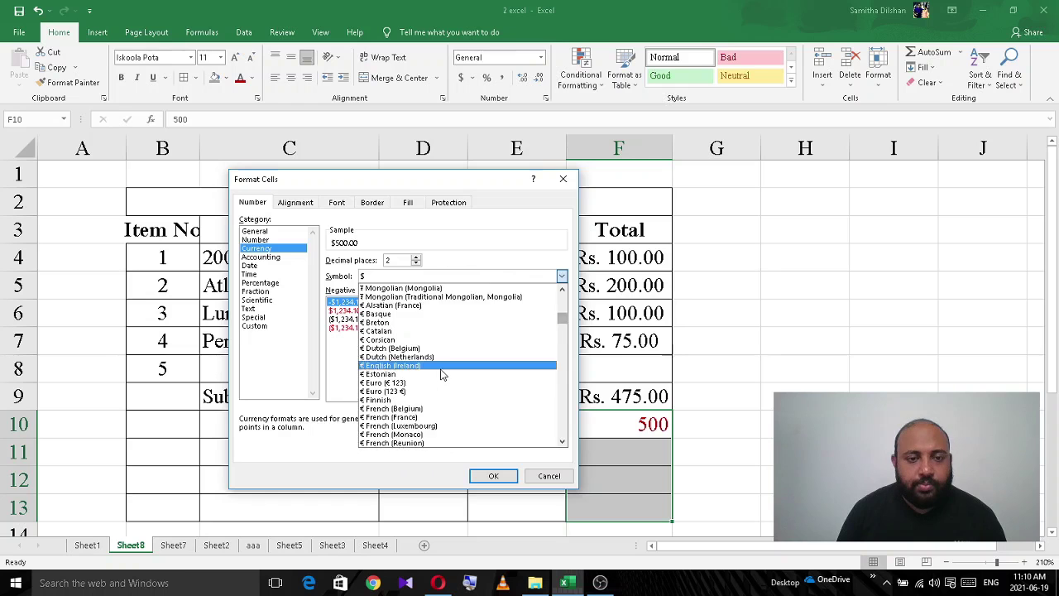
scroll(443, 375, "down", 3)
scroll(443, 375, "down", 3)
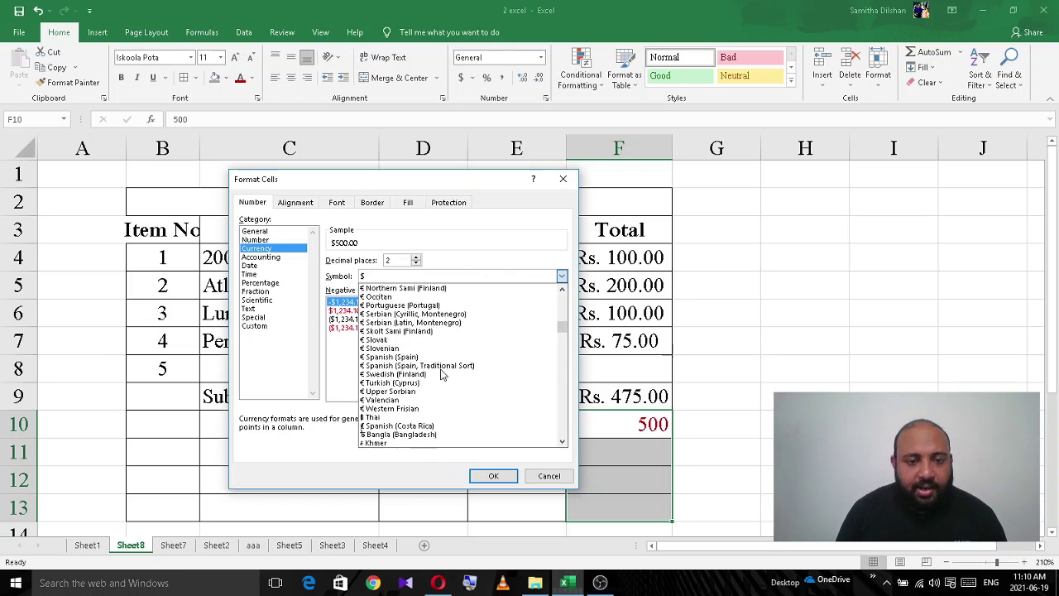
scroll(443, 375, "down", 3)
scroll(494, 366, "down", 2)
mouse_move(562, 330)
left_mouse_down()
mouse_move(563, 343)
mouse_move(558, 297)
mouse_move(554, 360)
left_mouse_up()
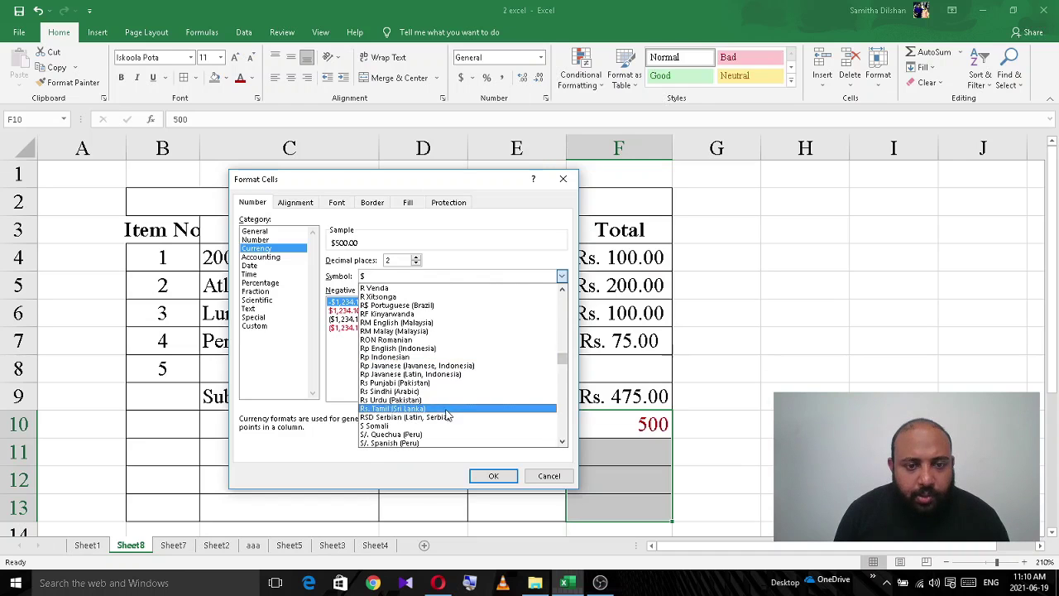
left_click(448, 409)
left_click(488, 471)
left_click(713, 460)
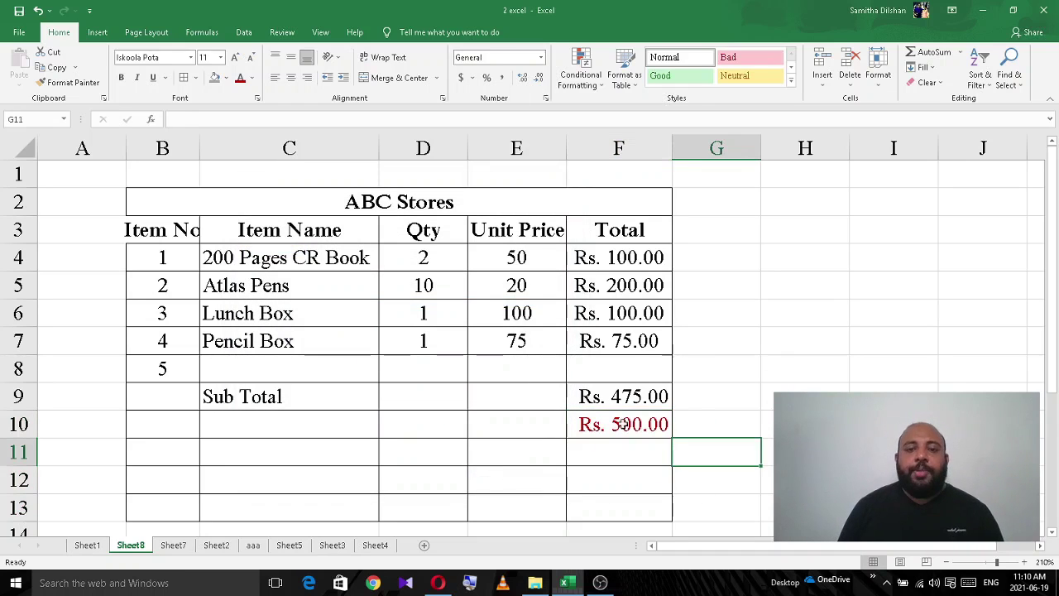
left_click(619, 426)
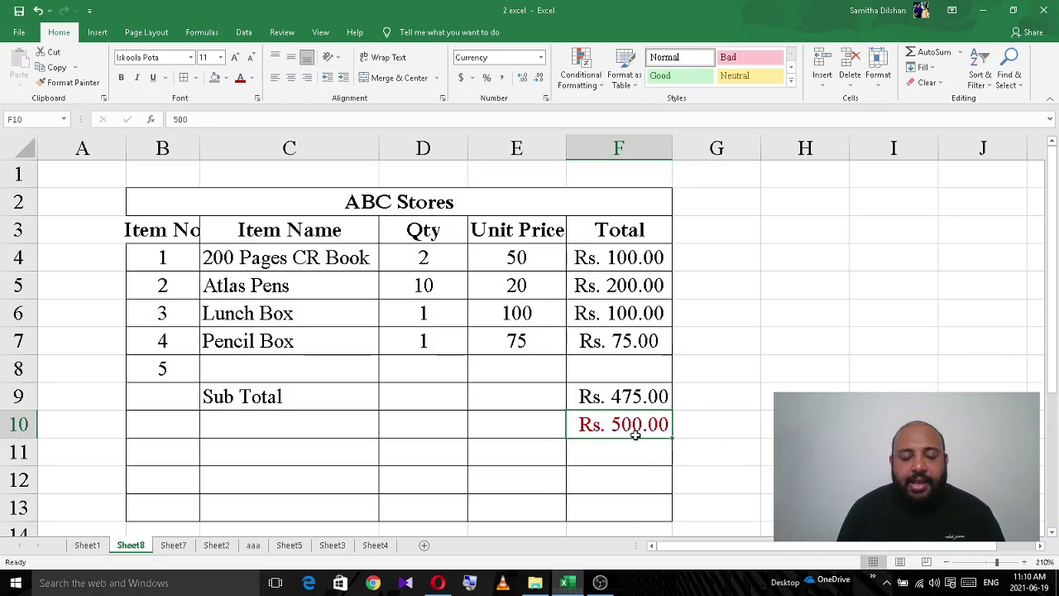
- Label C11 'Balance' and enter the formula =F10-F9 in F11
left_click(265, 457)
type("Ba")
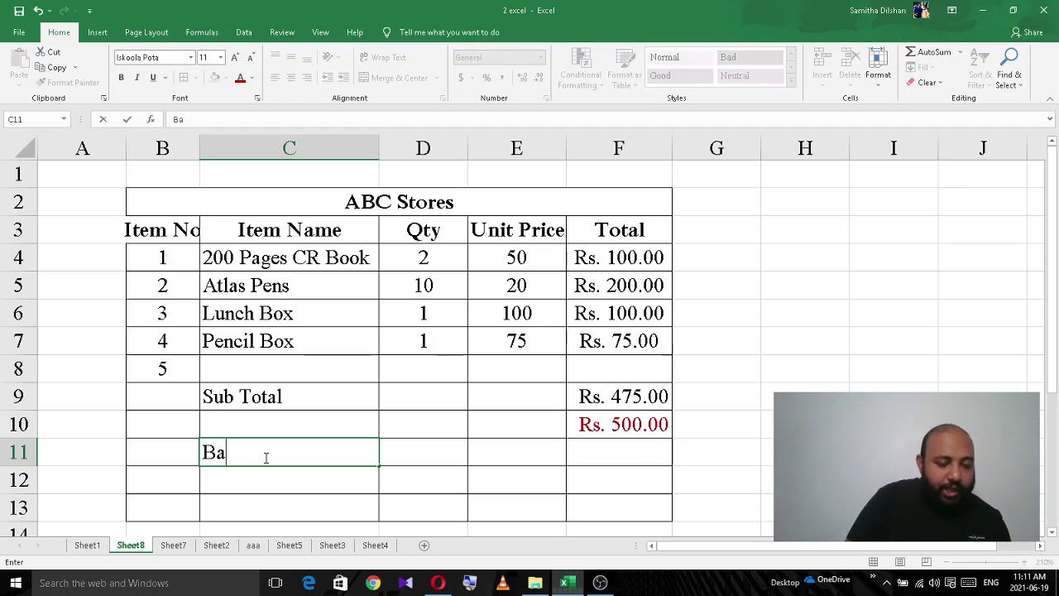
type("lance")
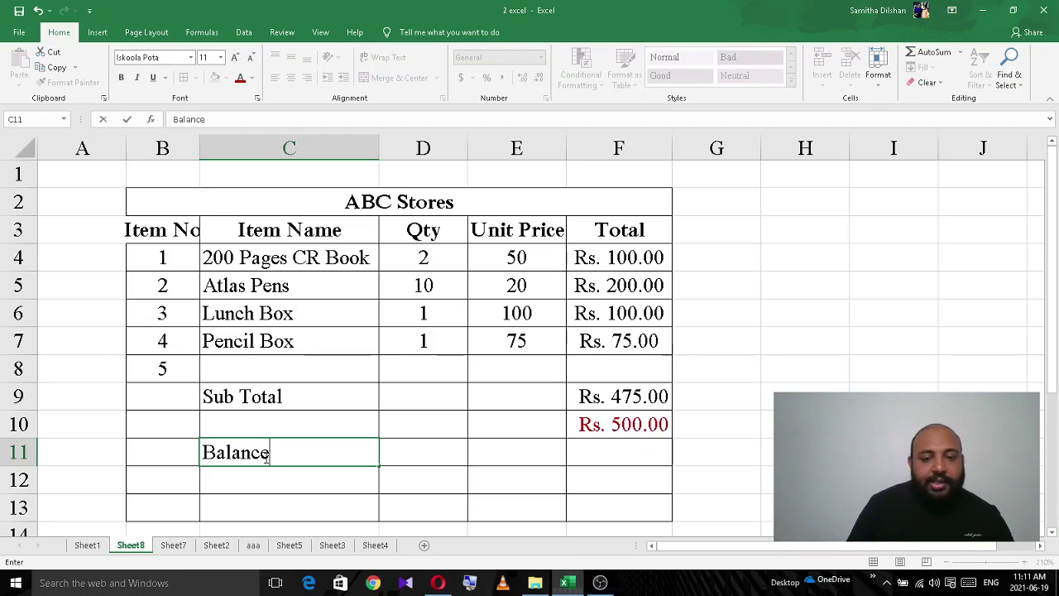
left_click(702, 430)
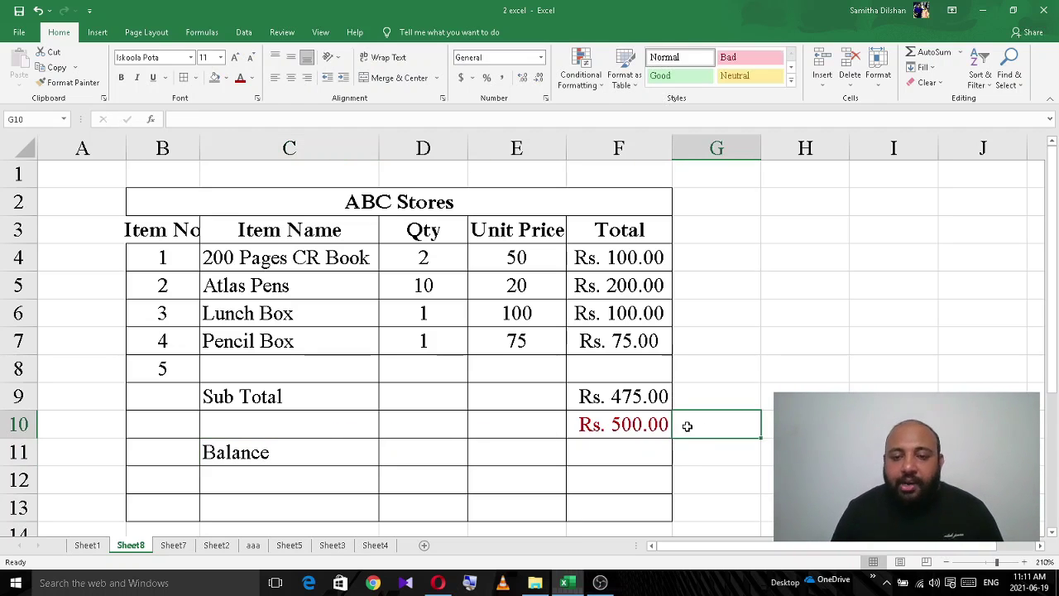
left_click(623, 460)
type("=")
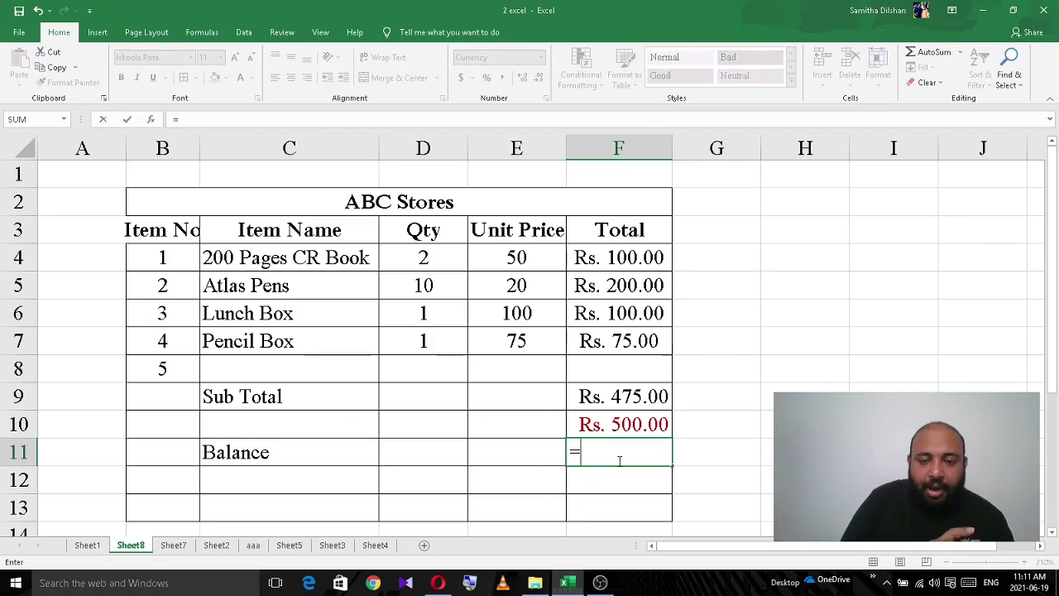
left_click(635, 423)
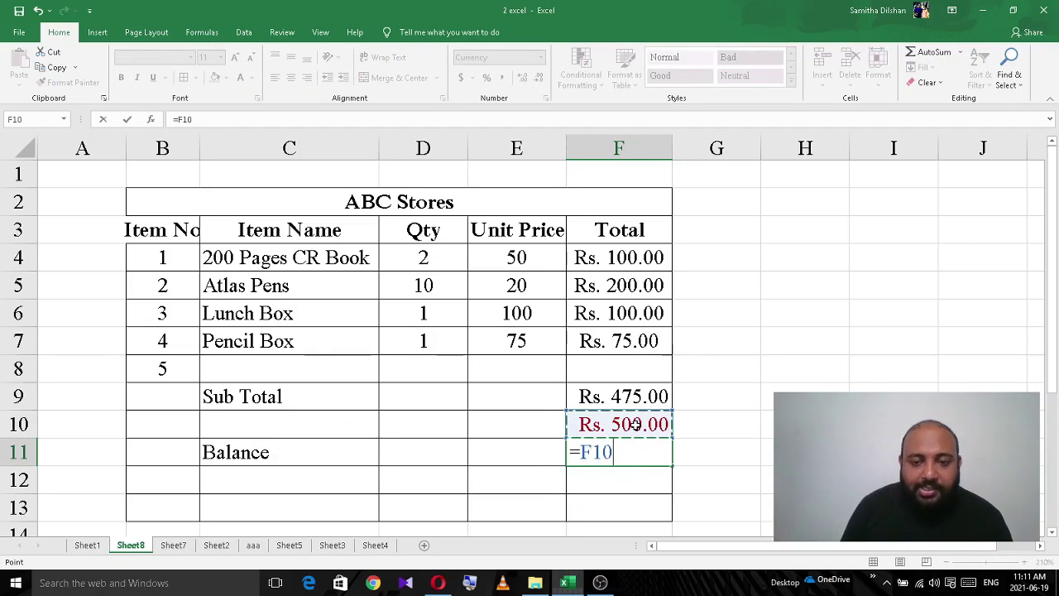
type("-")
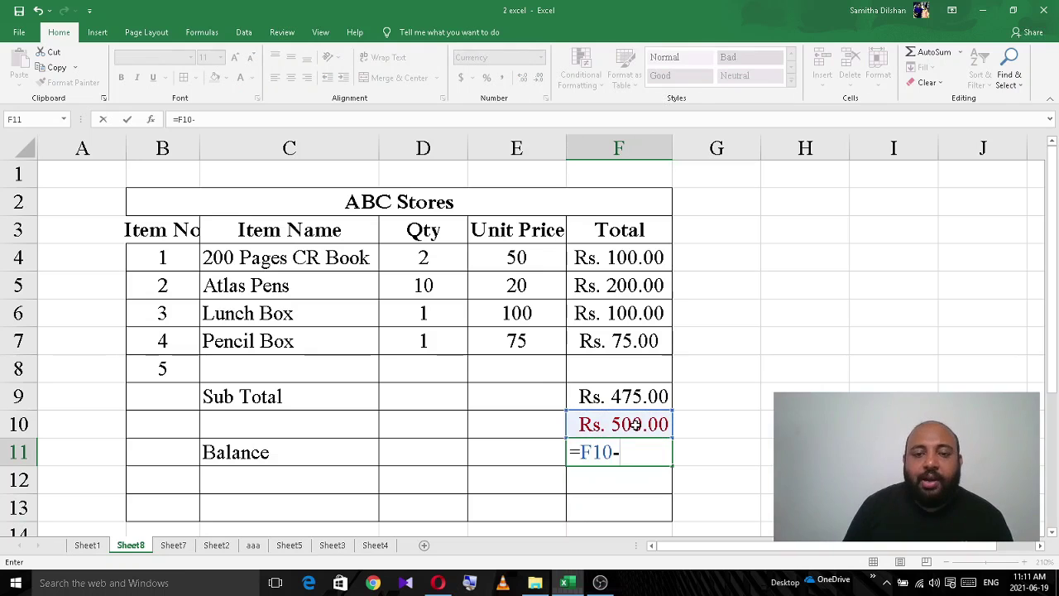
left_click(644, 402)
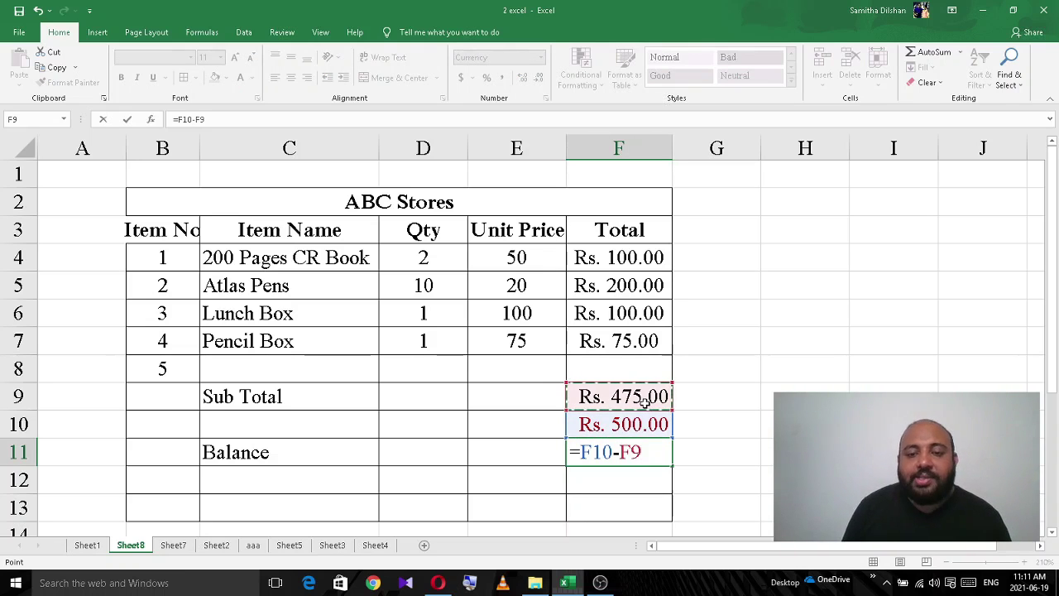
key("Return")
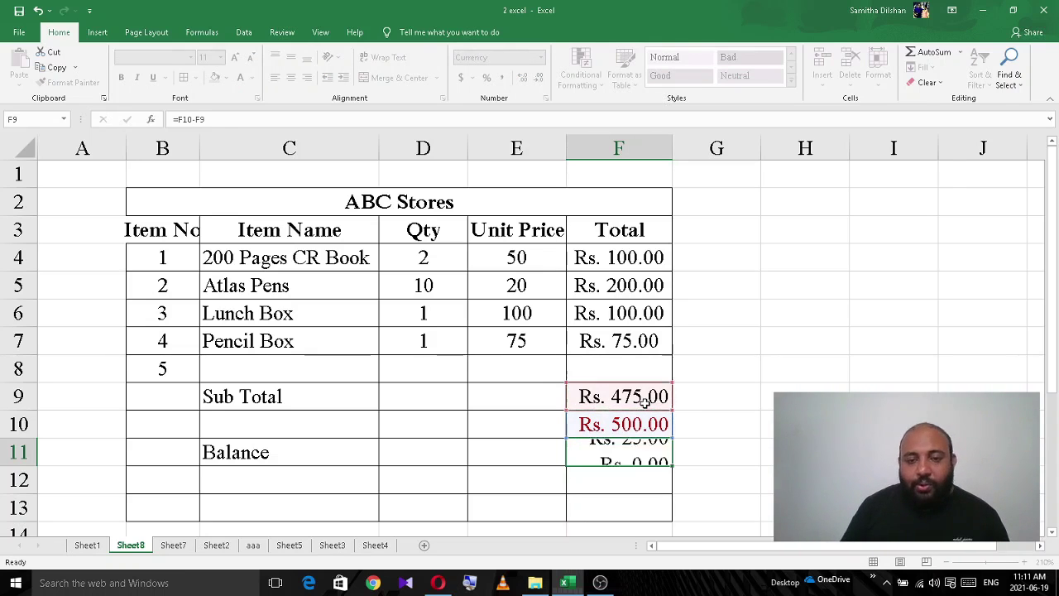
- Colour the Rs. 25.00 balance amount in F11 green
key("Up")
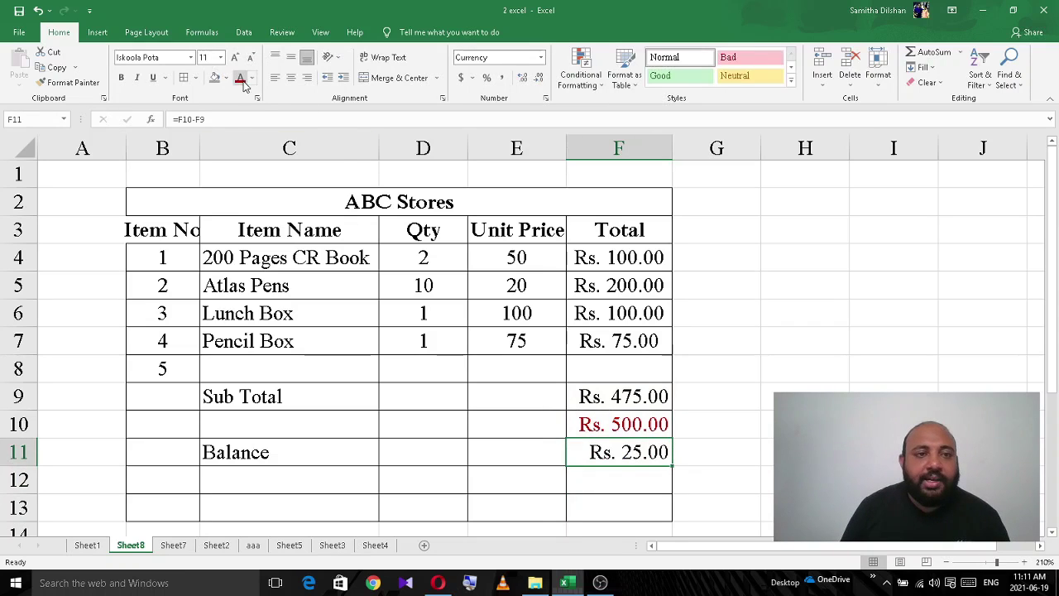
left_click(252, 78)
left_click(299, 198)
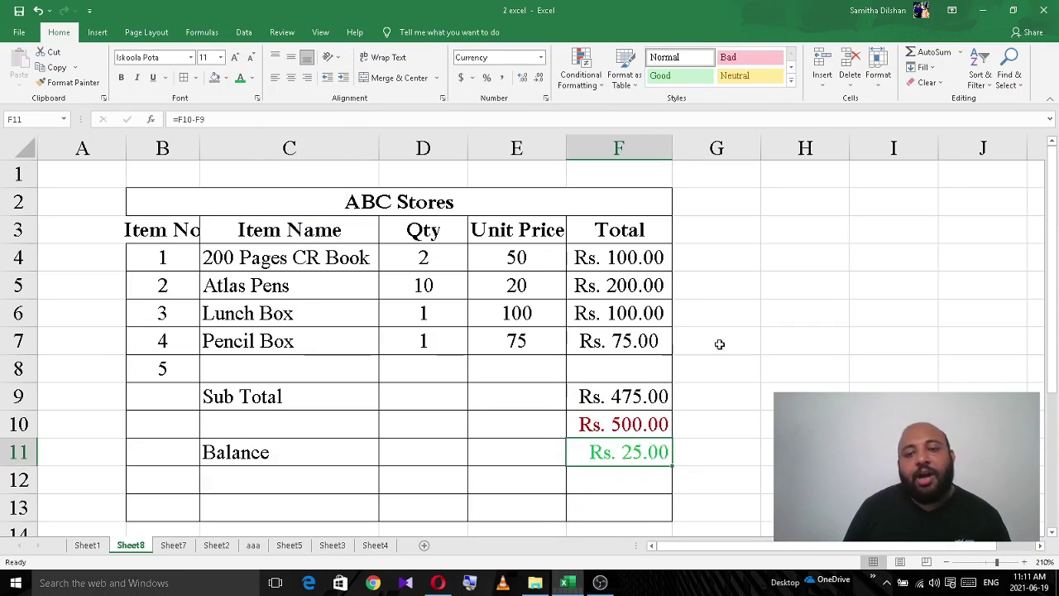
left_click(766, 393)
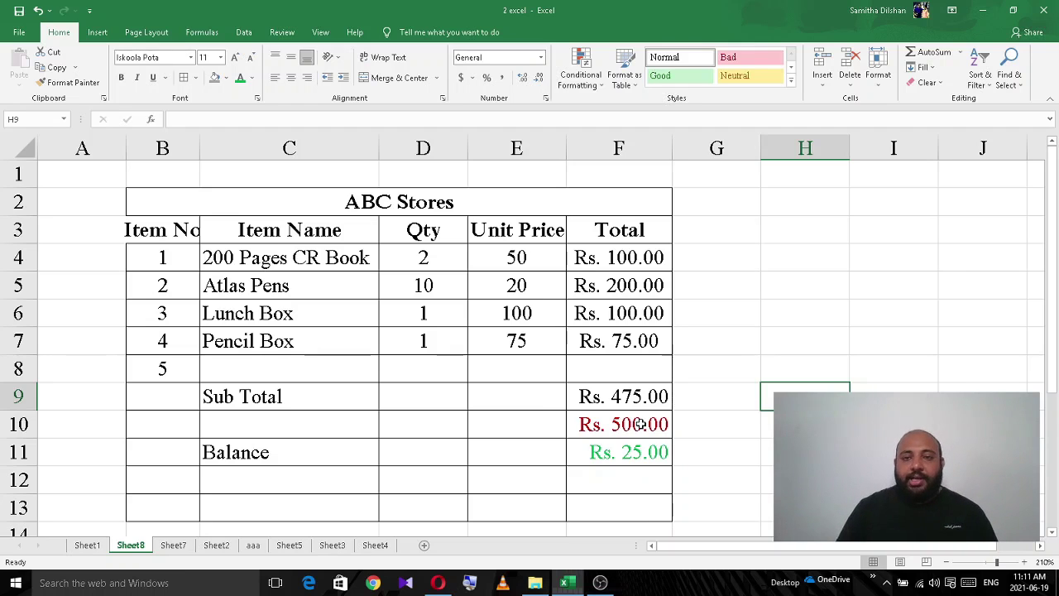
- Enter =1000/E4 in F12 so it shows Rs. 20.00, leaving G3 empty
left_click(712, 225)
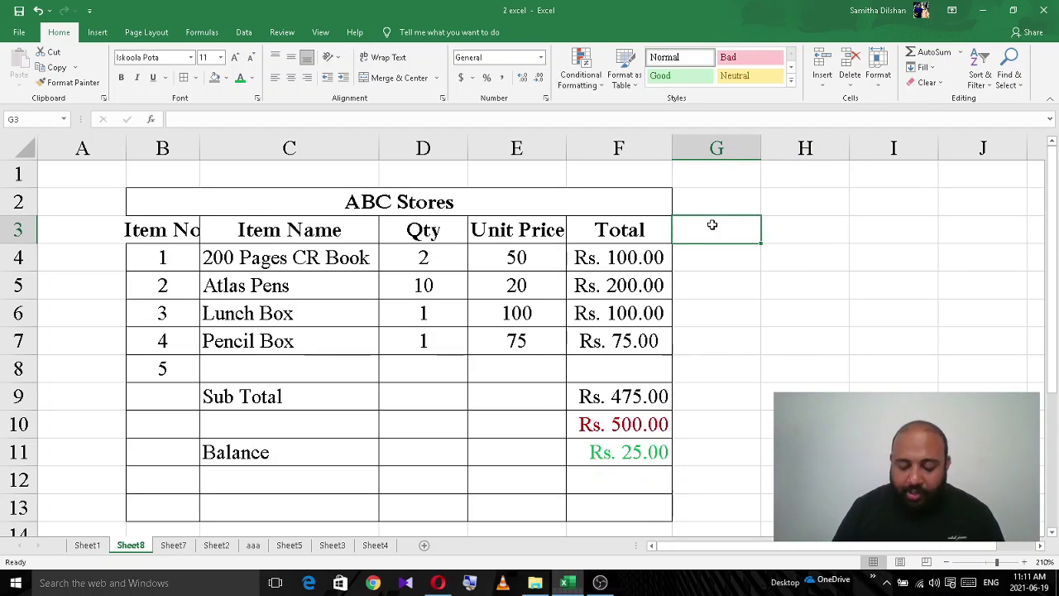
type("1000")
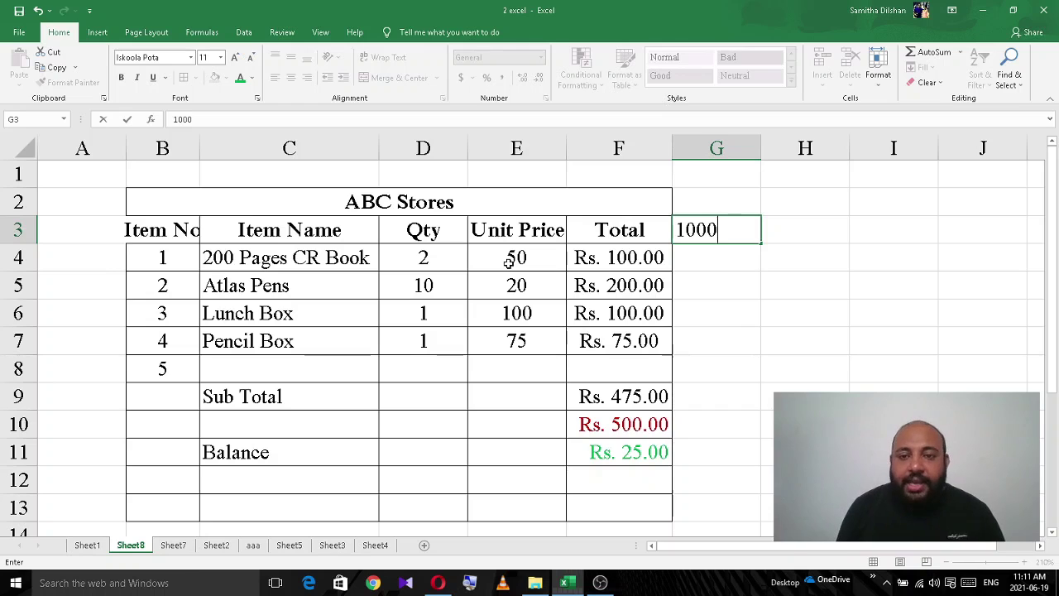
key("BackSpace")
key("BackSpace")
key("BackSpace")
left_click(600, 487)
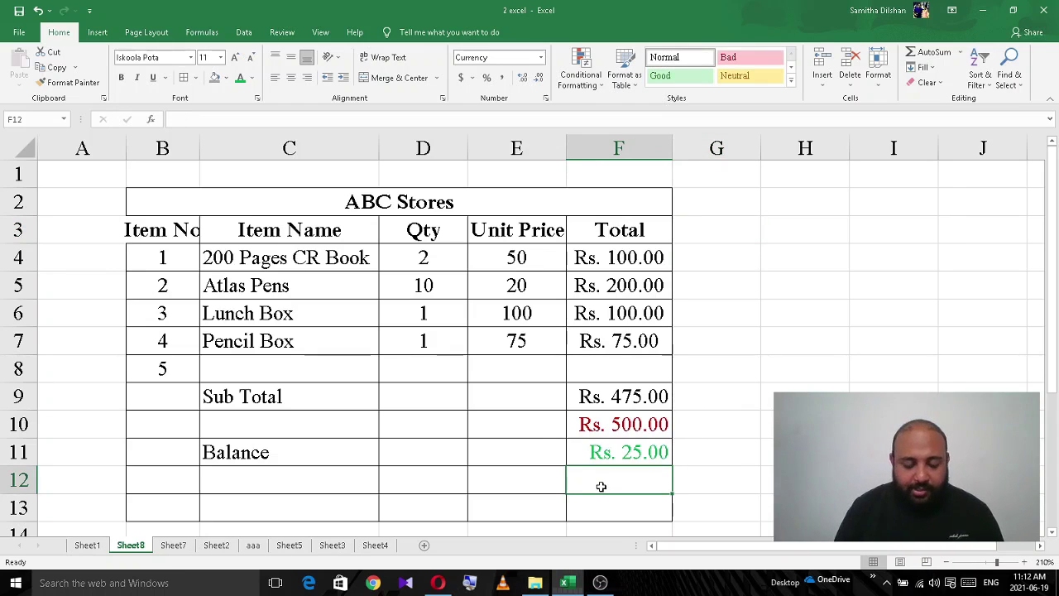
type("=")
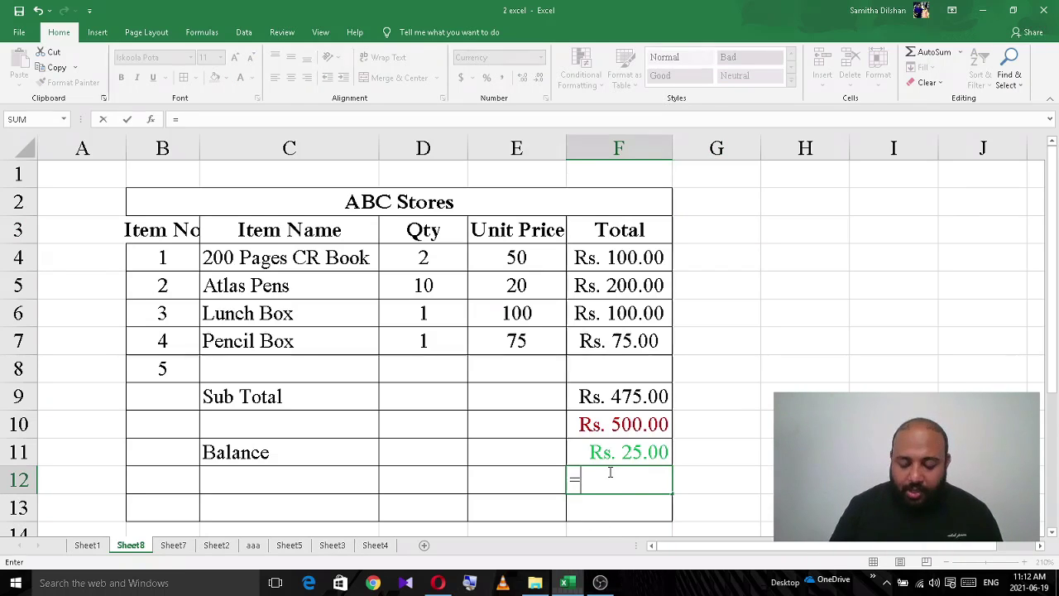
type("1000/")
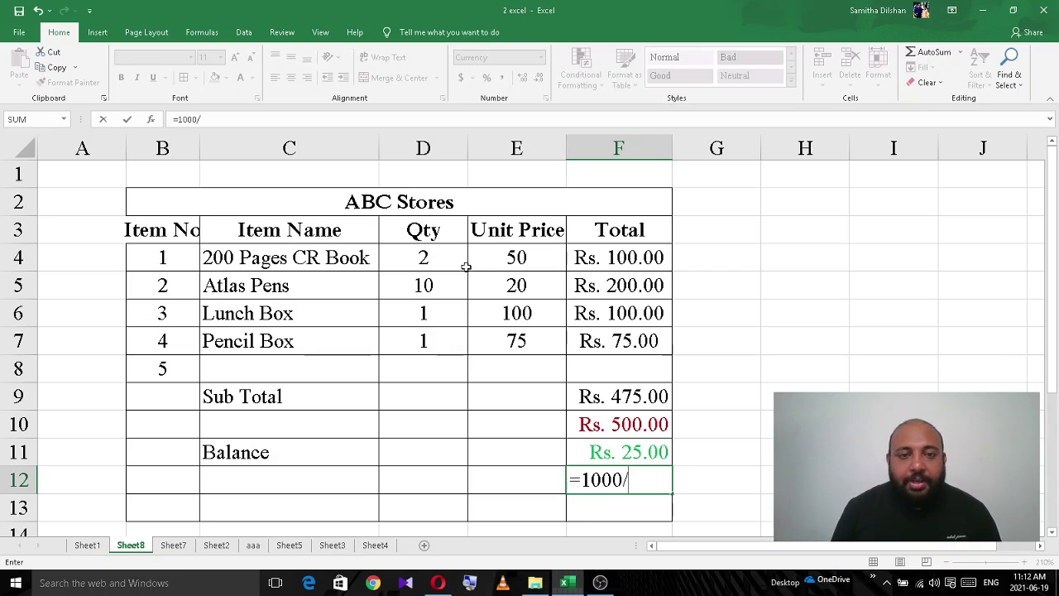
left_click(511, 257)
key("Return")
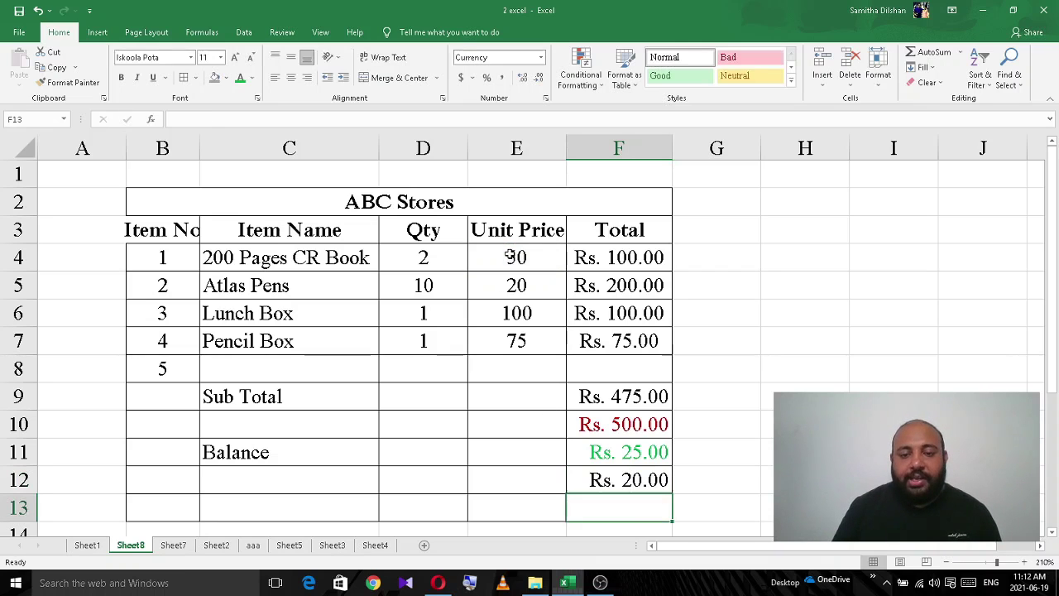
left_click(628, 484)
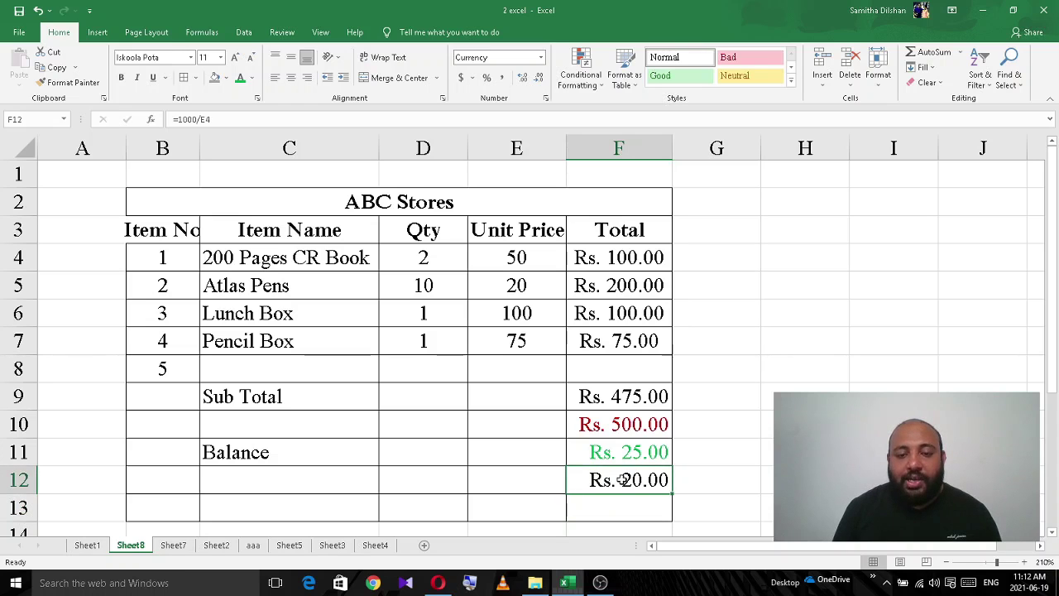
- Change F12's number format to General, then show Sheet1's formula-symbols chart
right_click(604, 482)
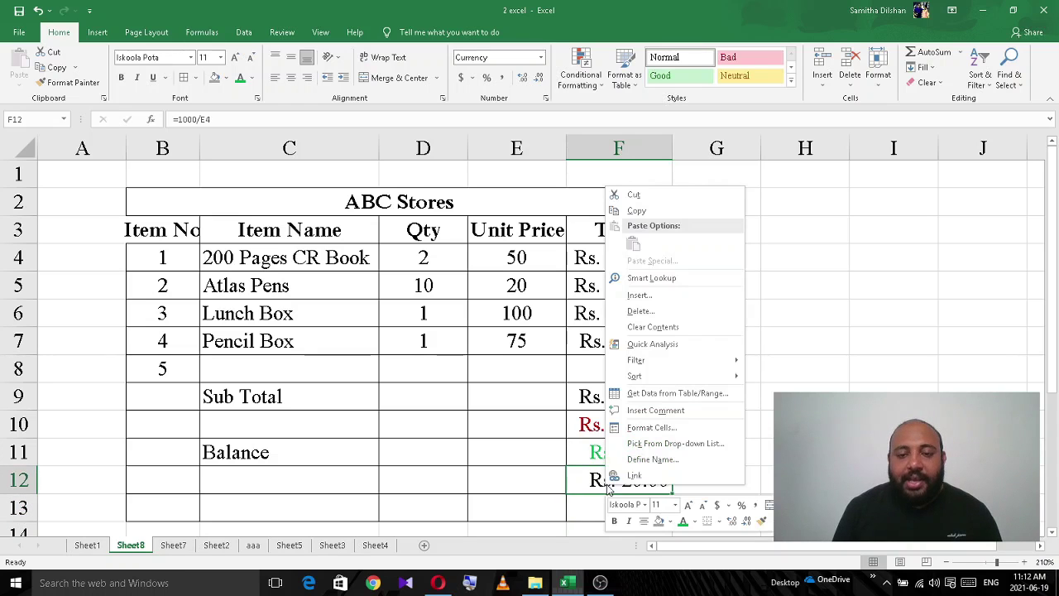
left_click(658, 430)
left_click(513, 306)
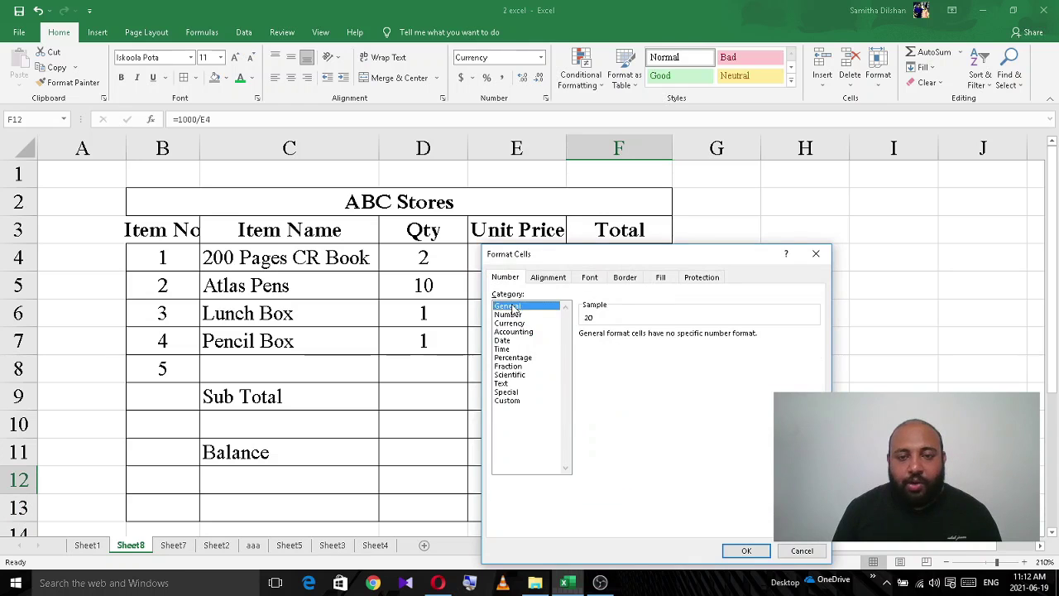
left_click(746, 550)
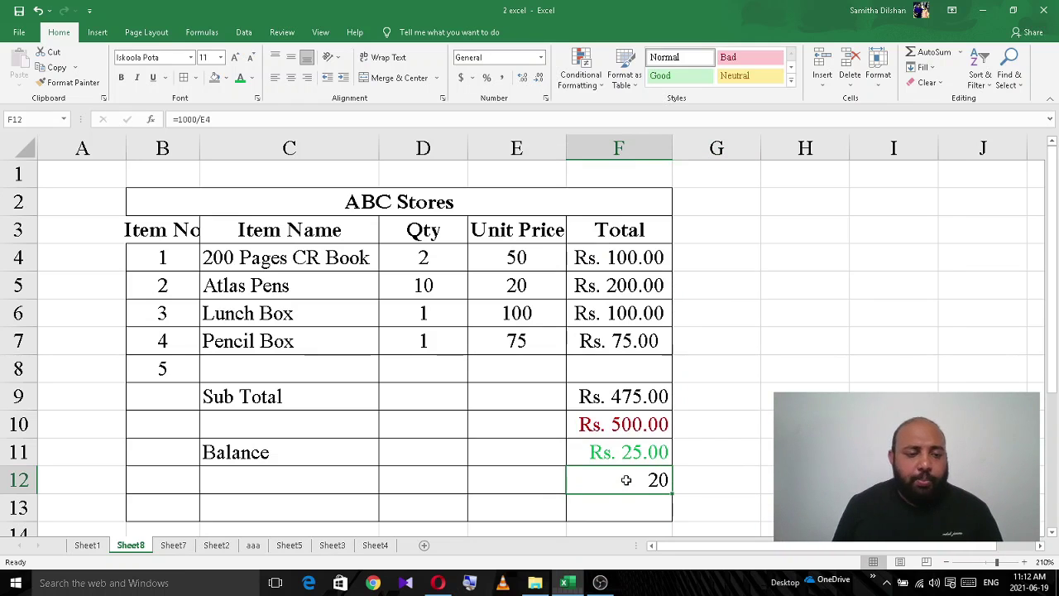
left_click(87, 544)
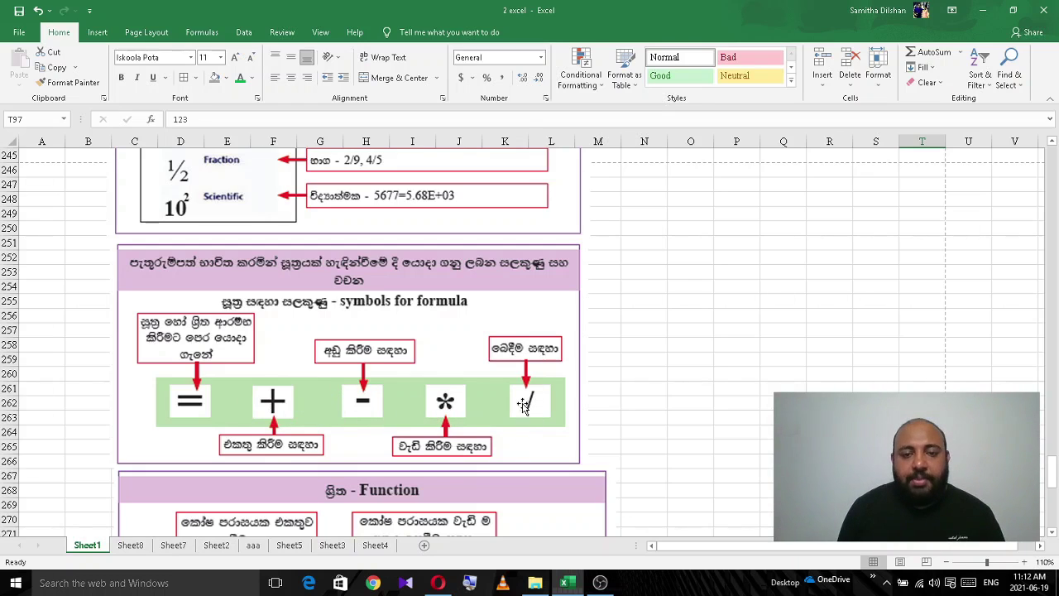
- Flip through Sheet4, aaa, Sheet2 and Sheet7, then return to Sheet8's title cell
left_click(377, 545)
left_click(249, 546)
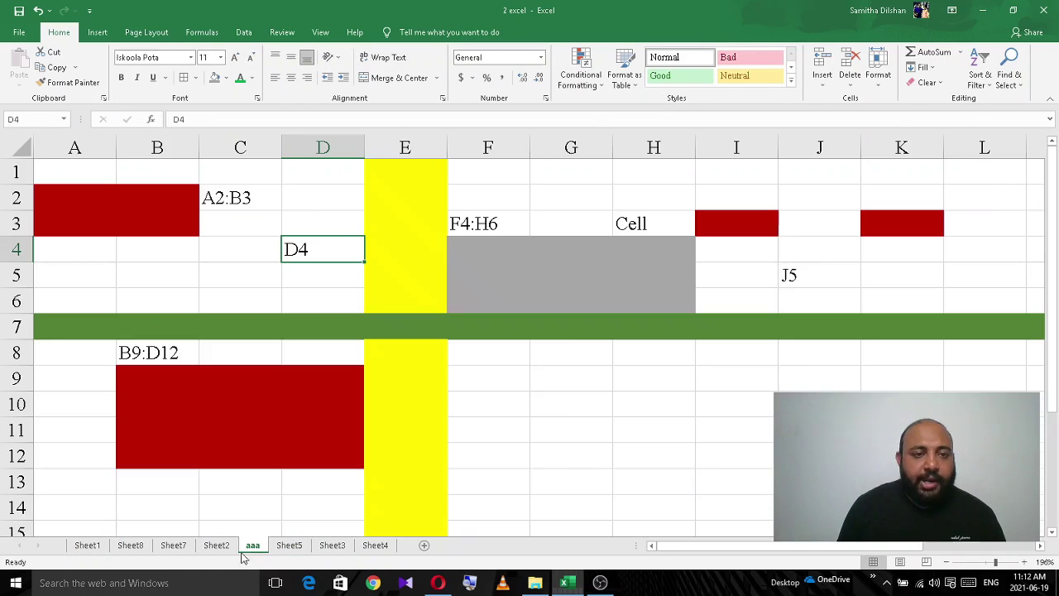
left_click(216, 545)
left_click(173, 545)
left_click(131, 545)
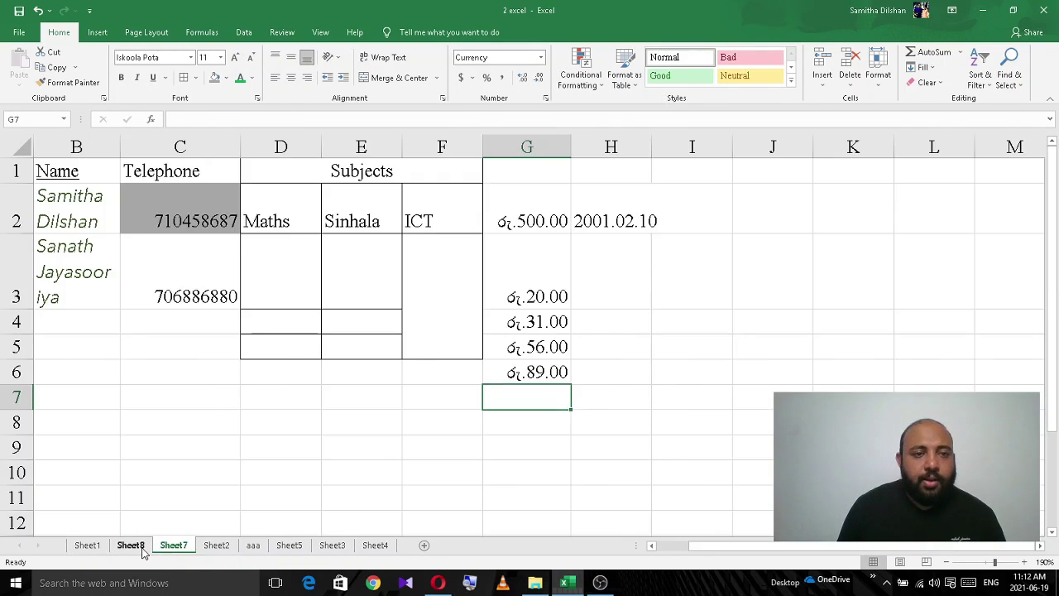
left_click(142, 550)
left_click(436, 396)
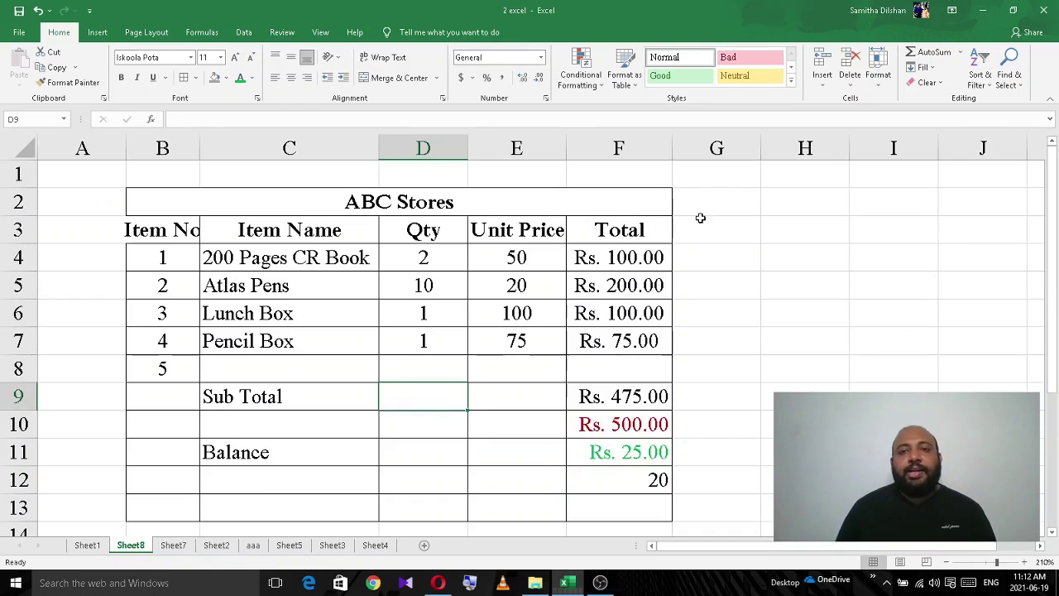
left_click(161, 201)
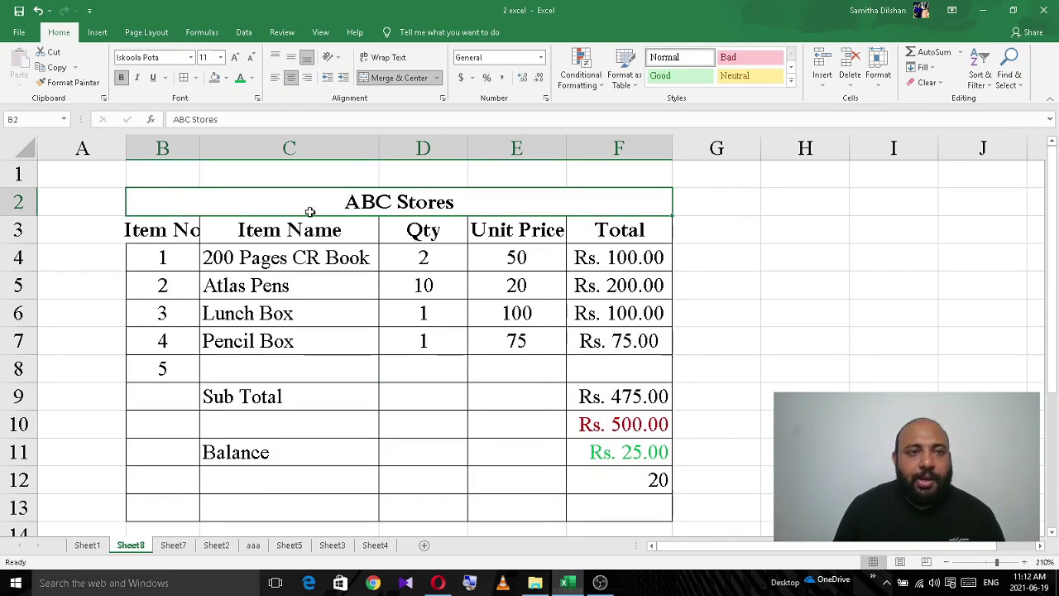
- Apply the green Good cell style to the title and header rows B2:F3
left_click_drag(137, 199, 196, 490)
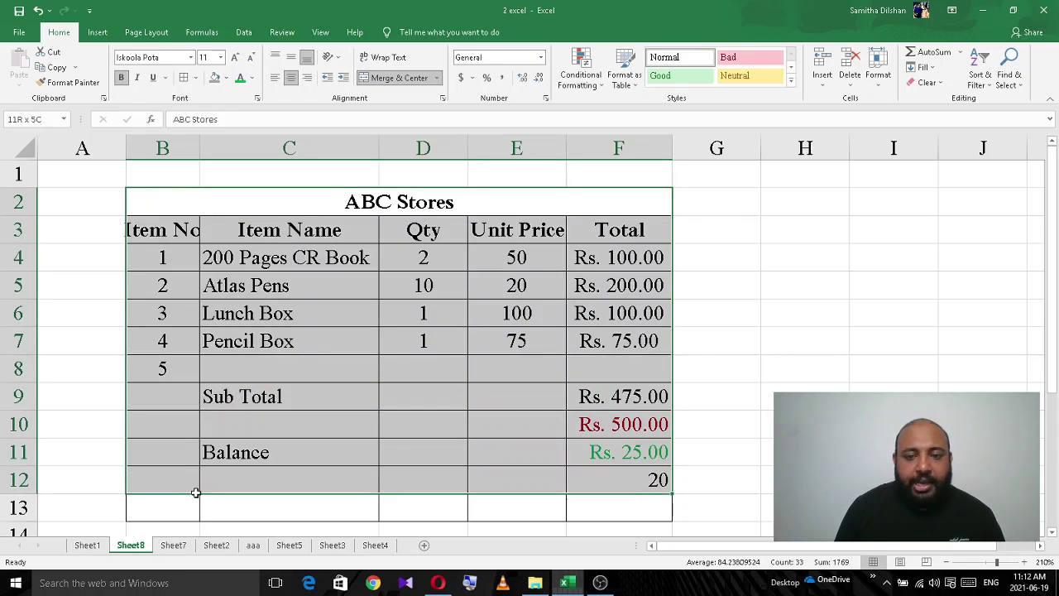
left_click(790, 80)
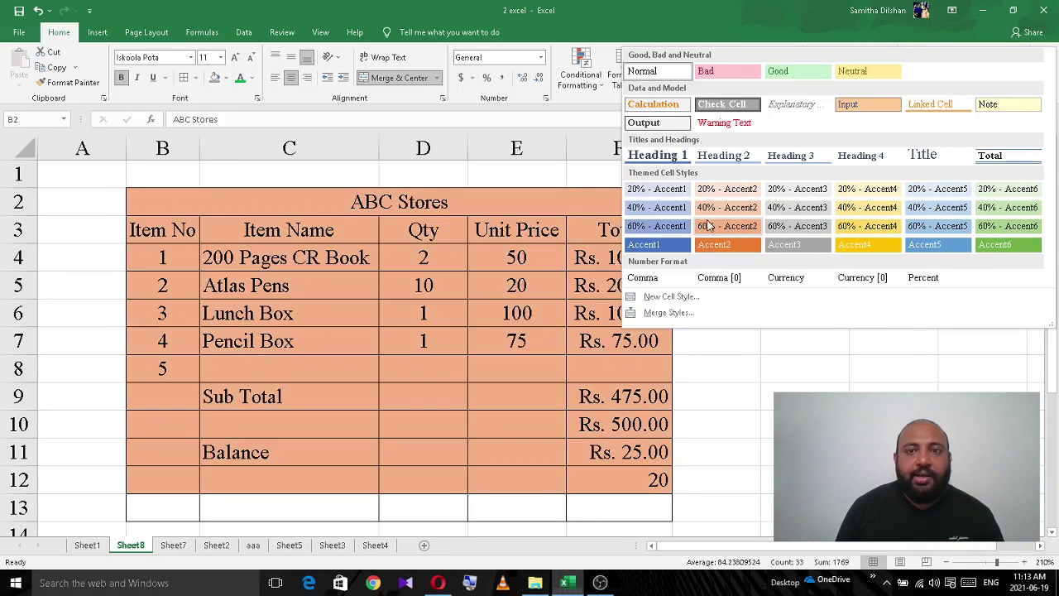
left_click(238, 318)
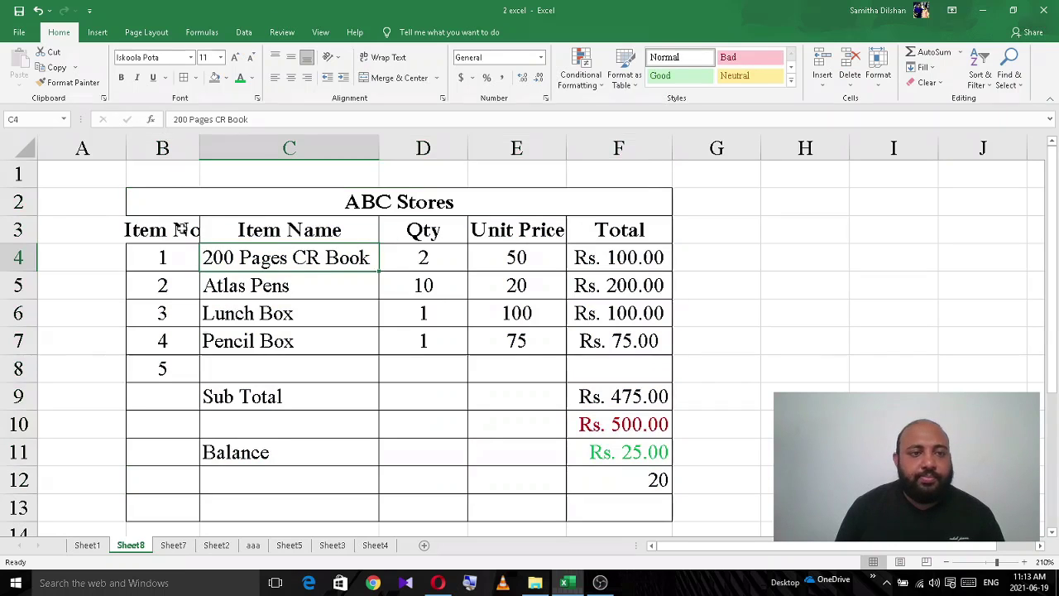
left_click_drag(171, 208, 254, 232)
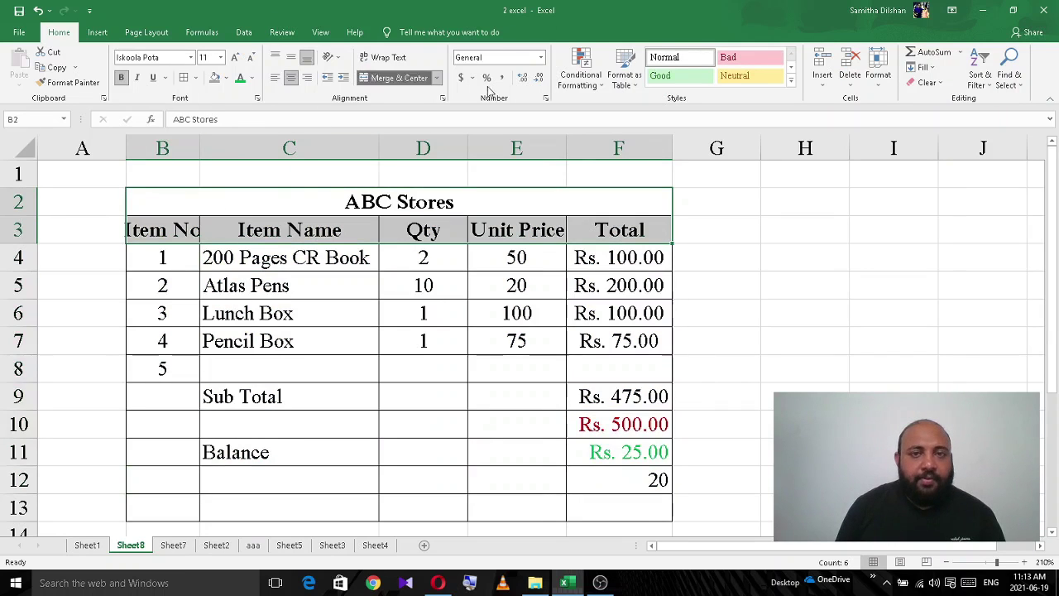
left_click(667, 77)
left_click(668, 77)
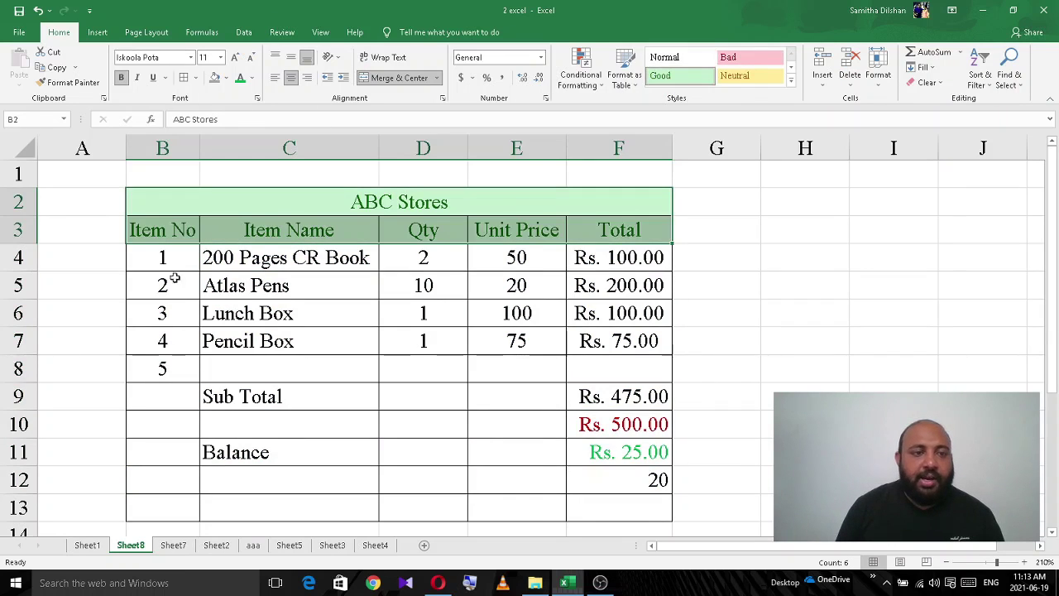
- Give the Item No column B4:B13 the yellow Neutral style
left_click_drag(166, 257, 177, 504)
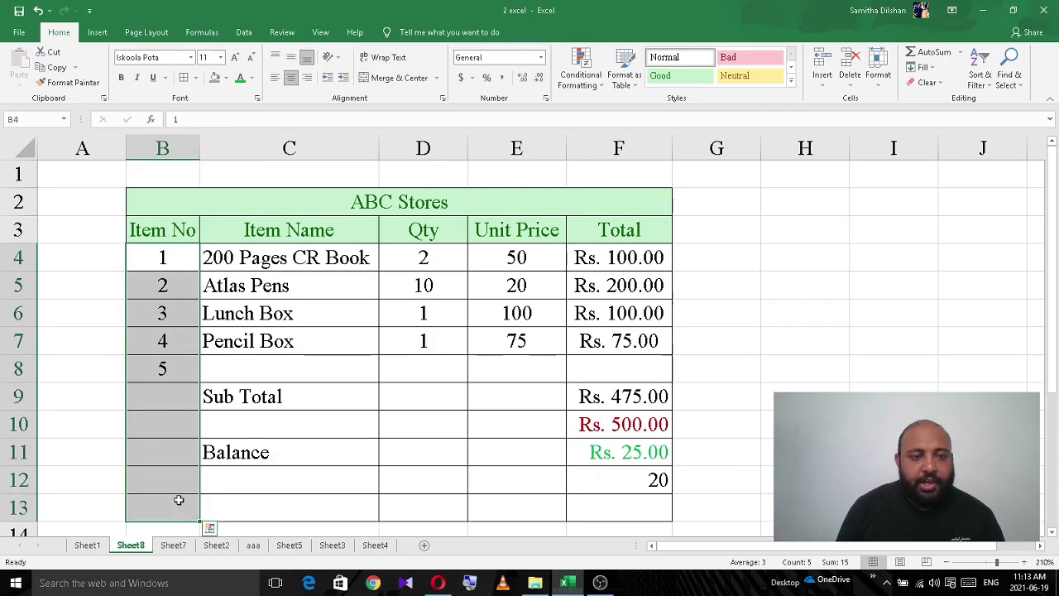
left_click(743, 76)
left_click(296, 407)
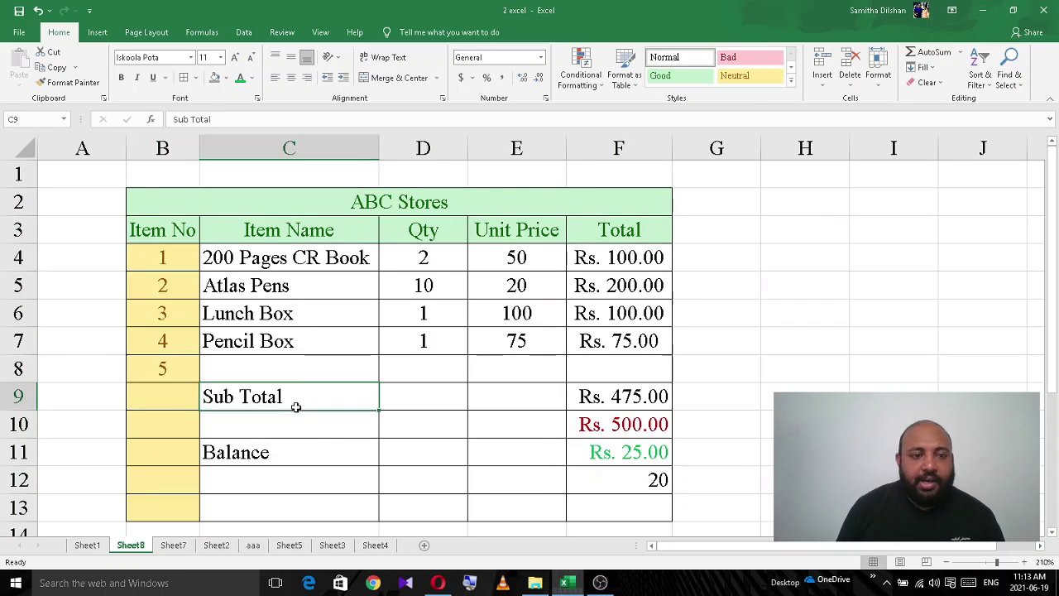
left_click_drag(206, 259, 354, 344)
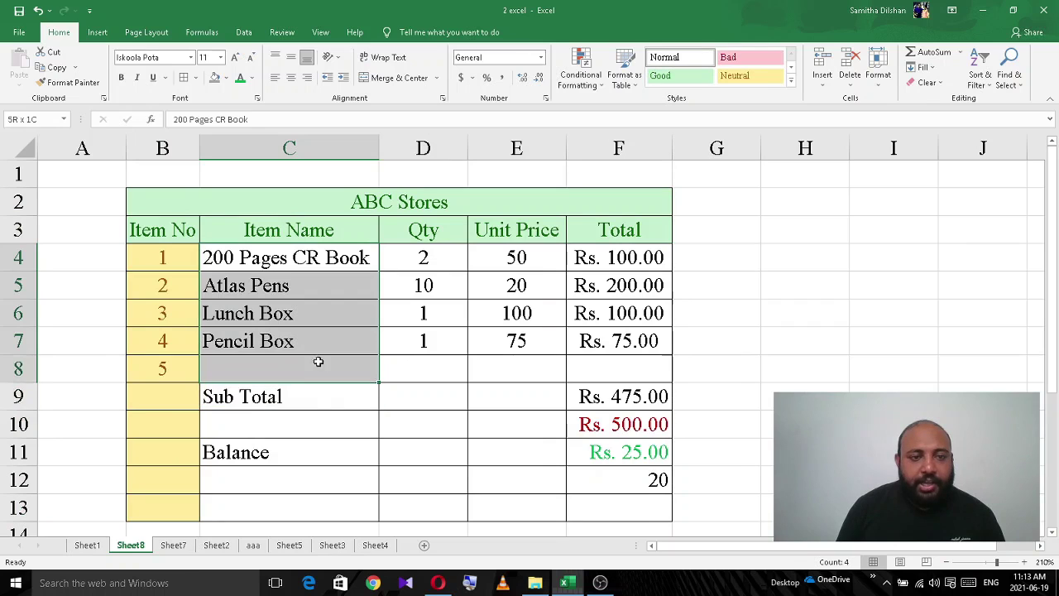
- Style the item names as pink Bad and rows C8:F13 as blue 40% - Accent1
left_click(749, 58)
left_click(389, 369)
left_click_drag(211, 365, 657, 504)
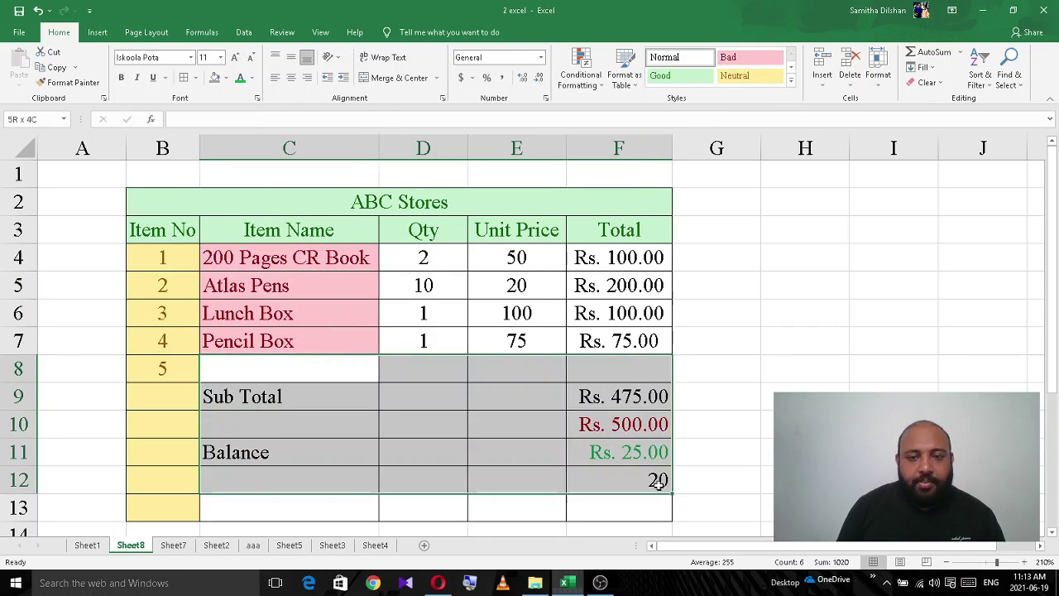
left_click(792, 82)
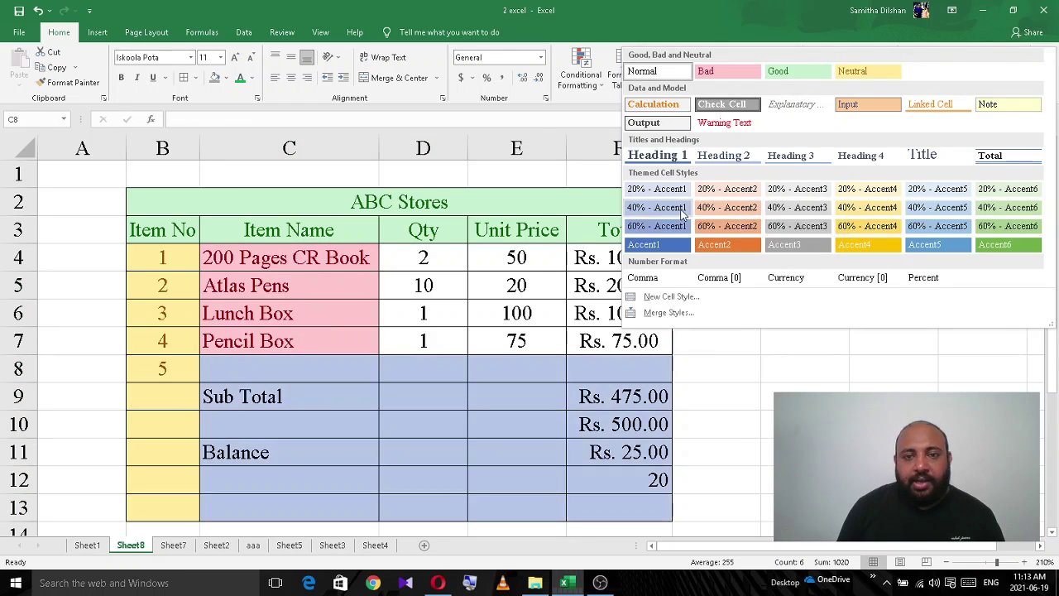
left_click(656, 207)
- Style Qty and Unit Price D4:E7 as Good and item totals F4:F7 as Bad
left_click_drag(402, 249, 520, 341)
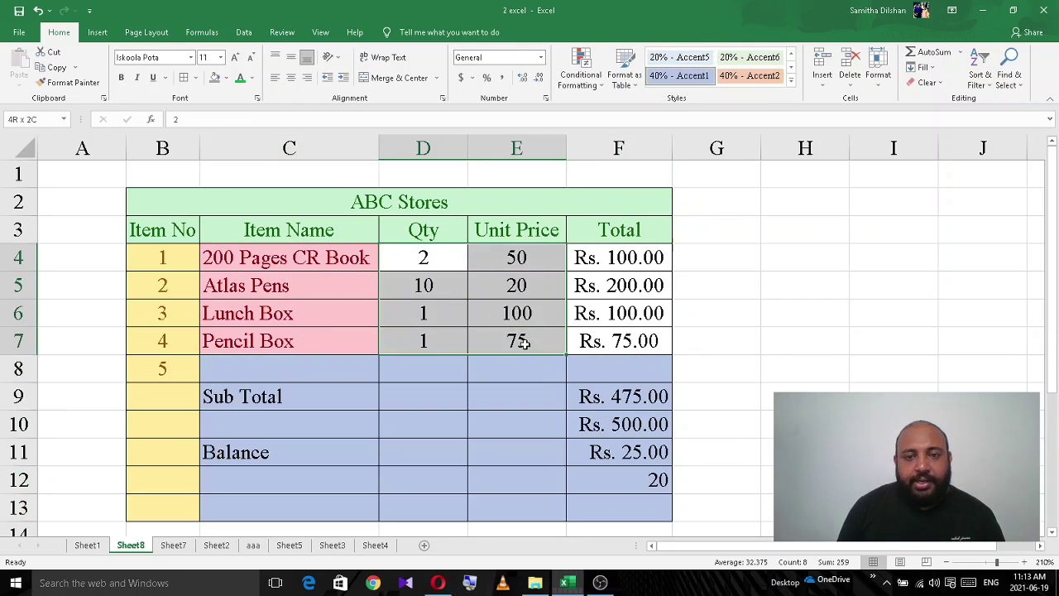
left_click(683, 77)
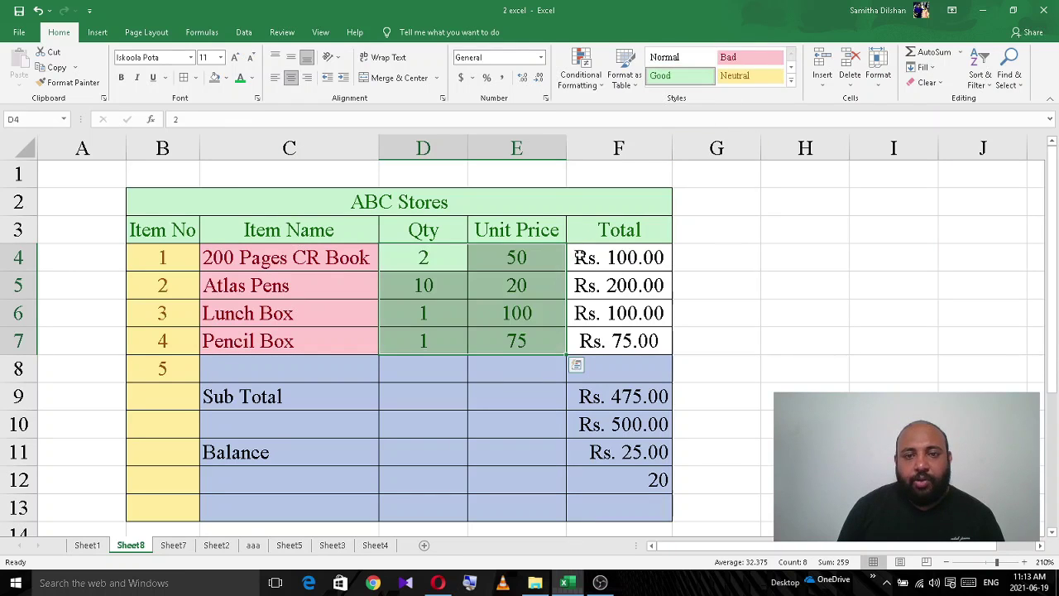
left_click_drag(579, 257, 619, 341)
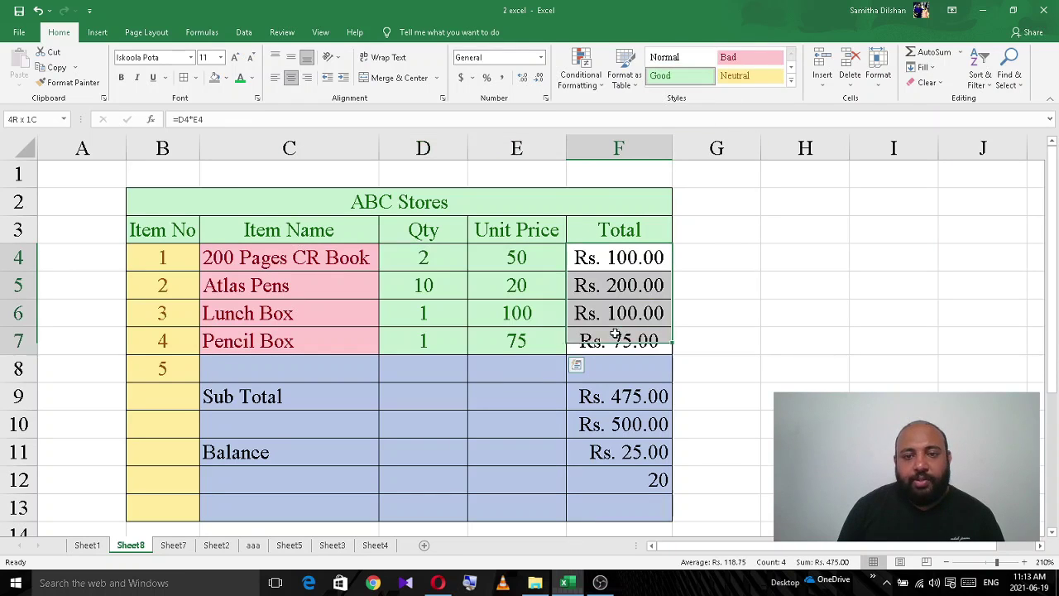
left_click(739, 64)
left_click(700, 286)
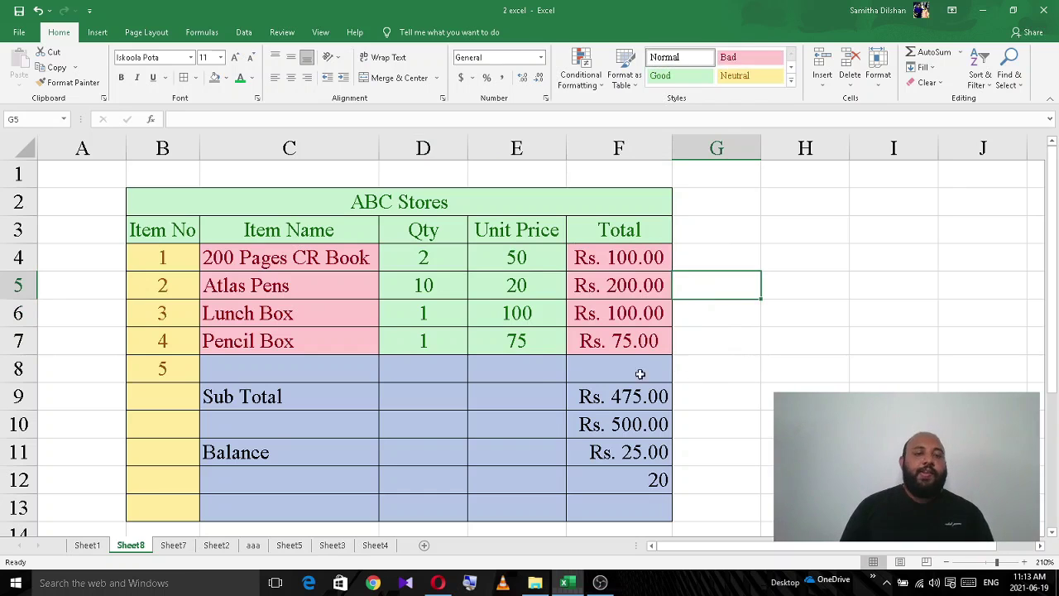
- Apply the Heading 1 cell style to the merged ABC Stores title
left_click(791, 80)
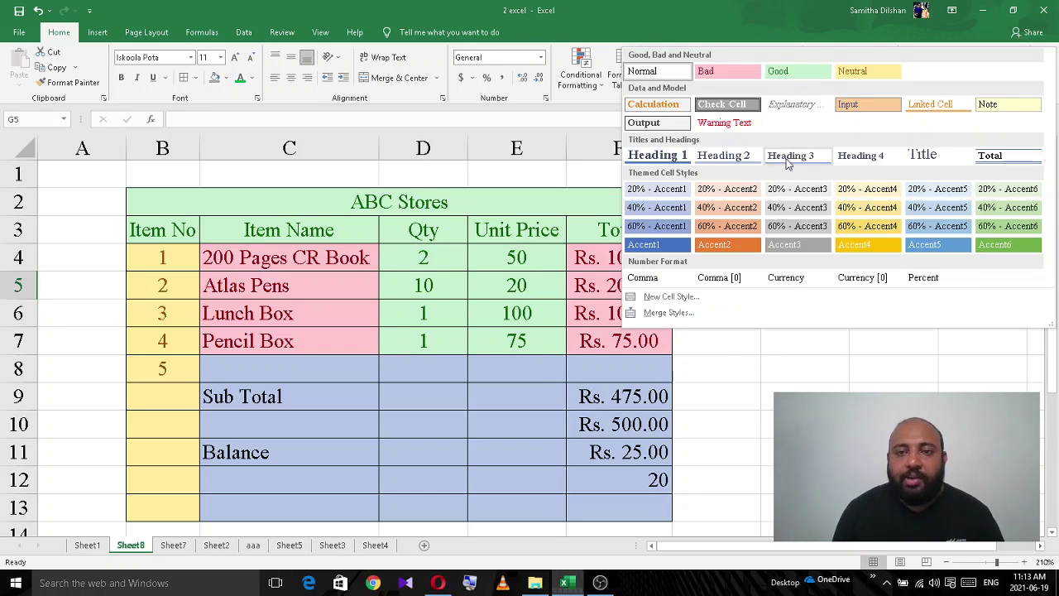
key("Escape")
left_click(353, 207)
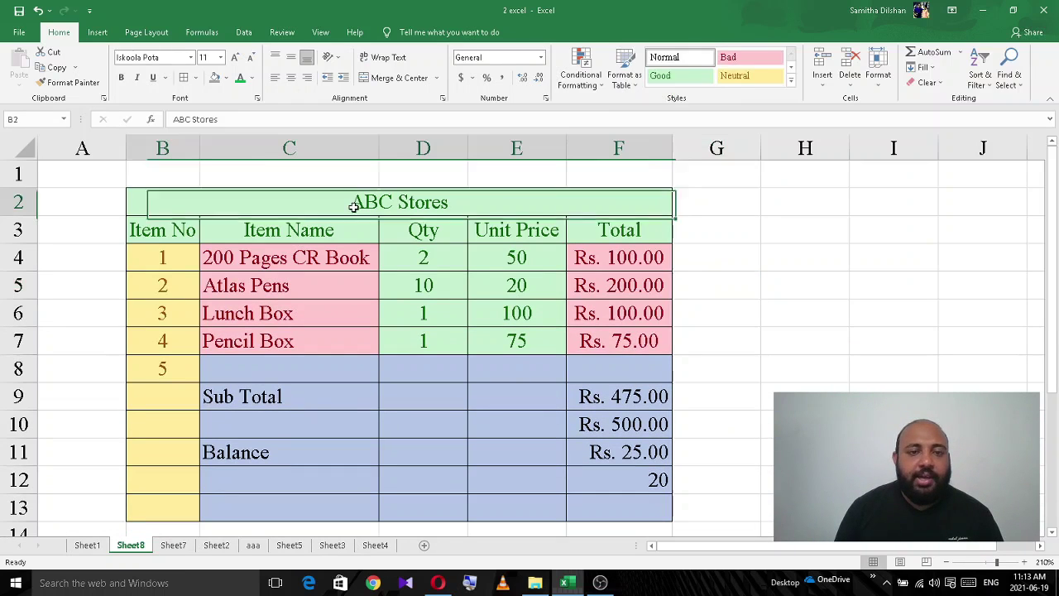
left_click(792, 80)
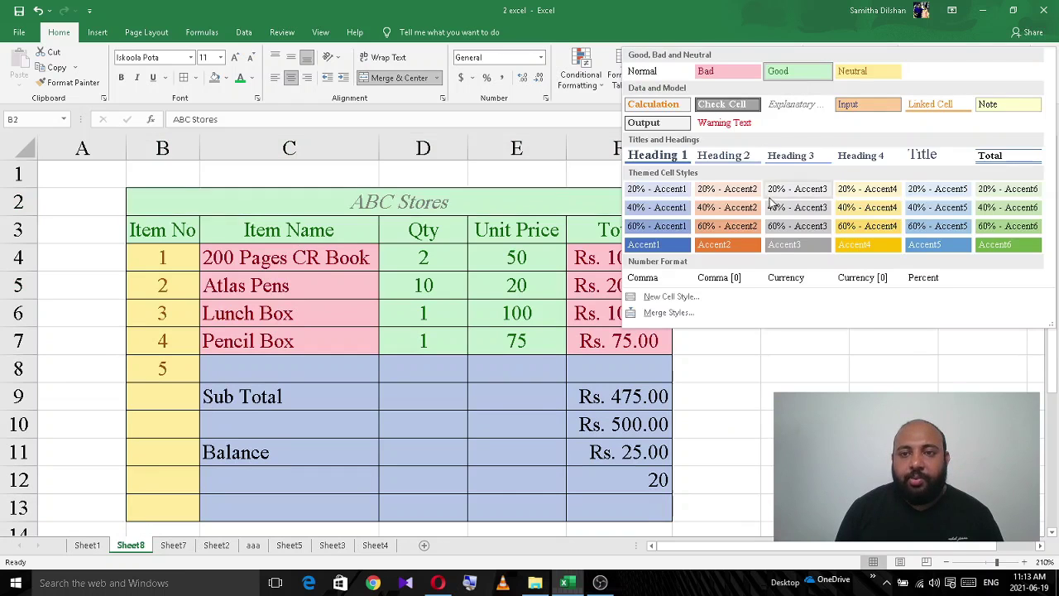
left_click(651, 155)
left_click(622, 238)
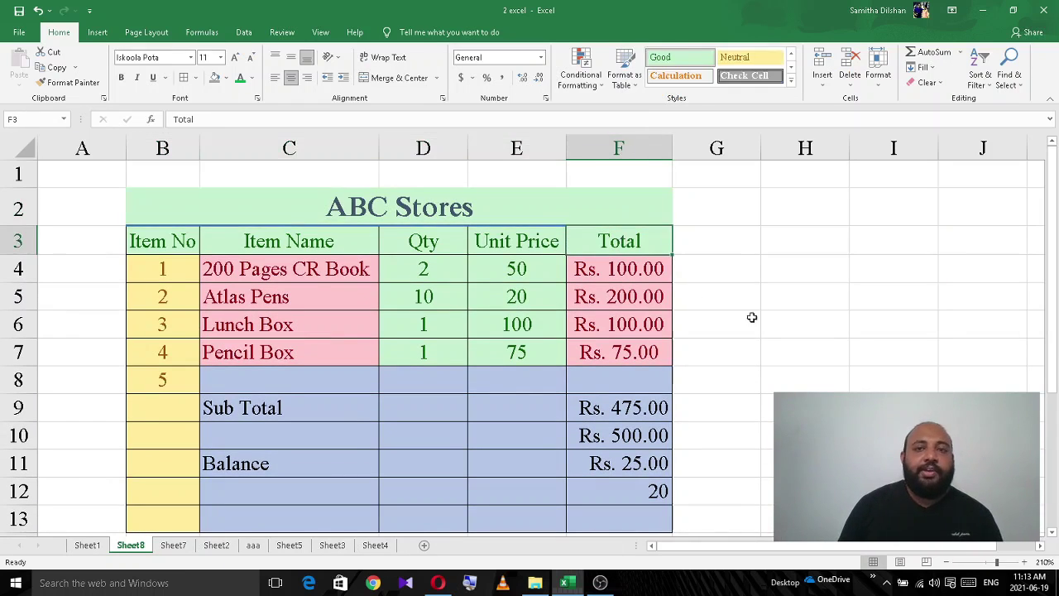
scroll(572, 353, "down", 5)
scroll(571, 352, "up", 5)
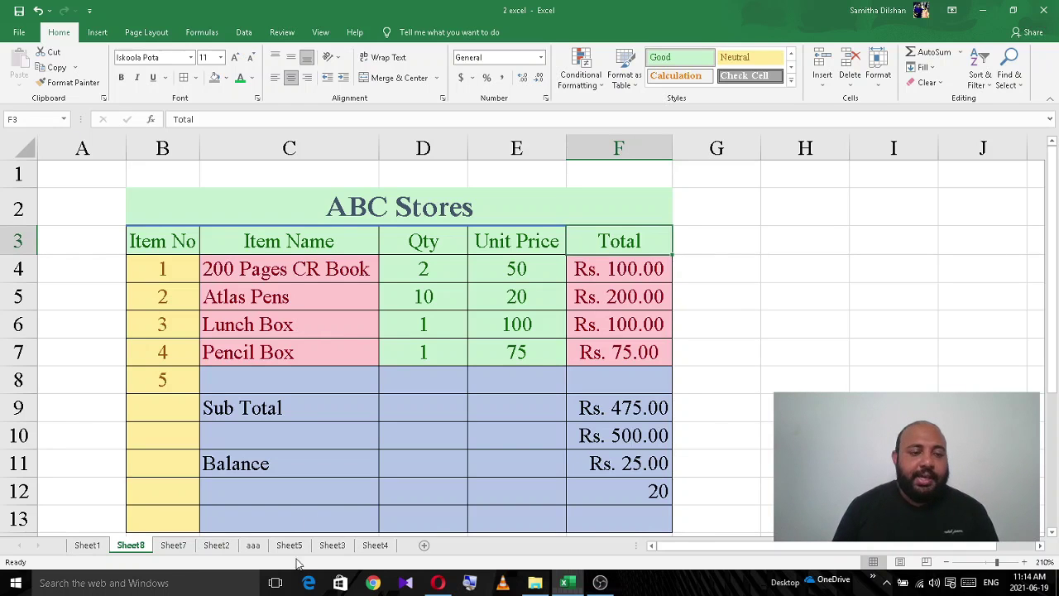
- Browse Sheet1's notes and the Sheet4 and Sheet3 pictures, then return to Sheet8
left_click(87, 545)
scroll(412, 451, "down", 10)
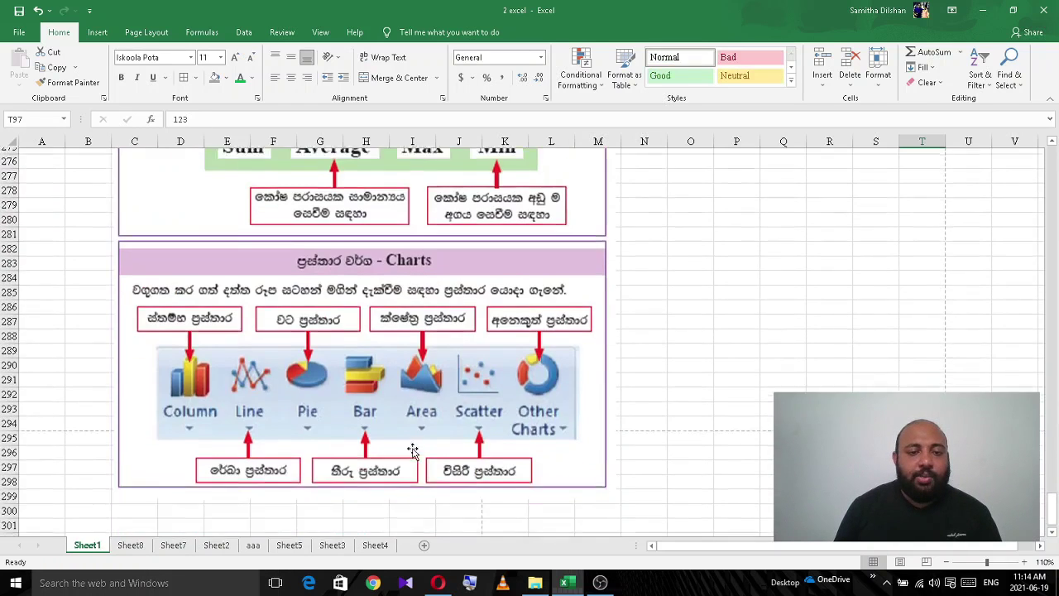
scroll(412, 451, "down", 1)
scroll(381, 272, "up", 2)
scroll(370, 342, "down", 2)
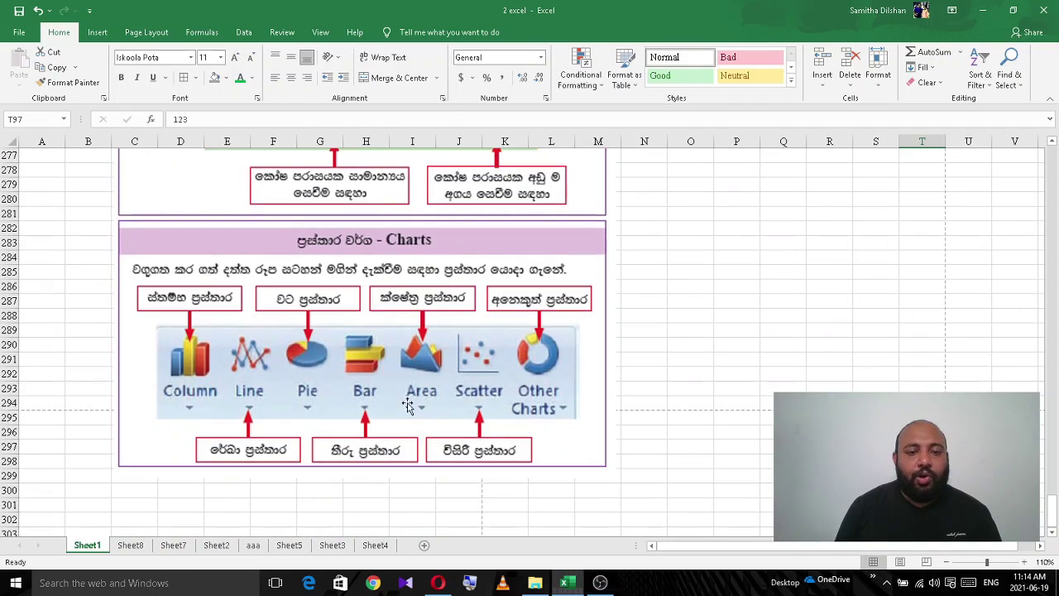
scroll(376, 409, "up", 5)
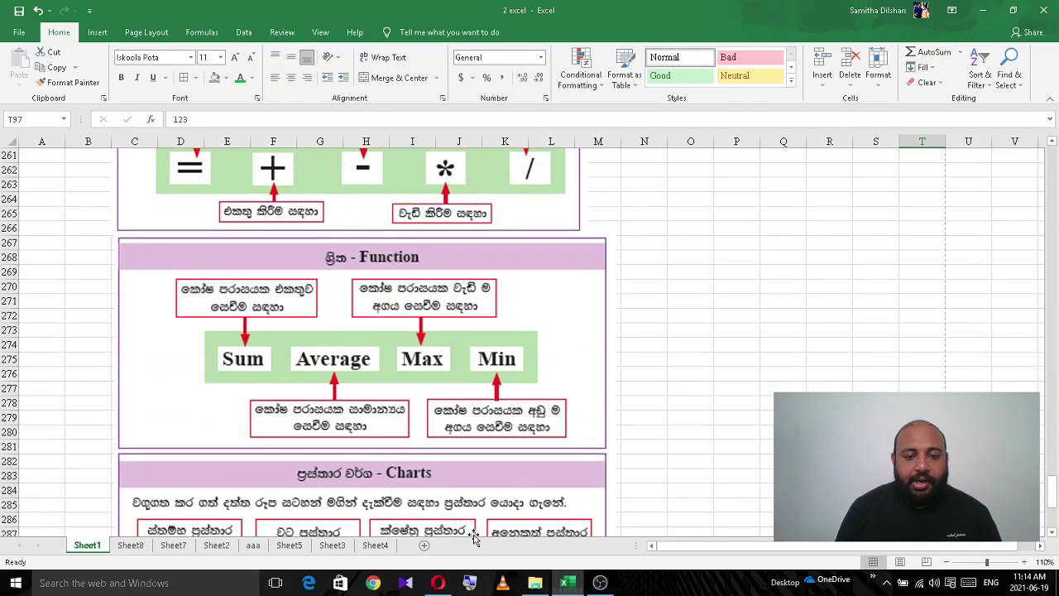
left_click(373, 546)
left_click(785, 340)
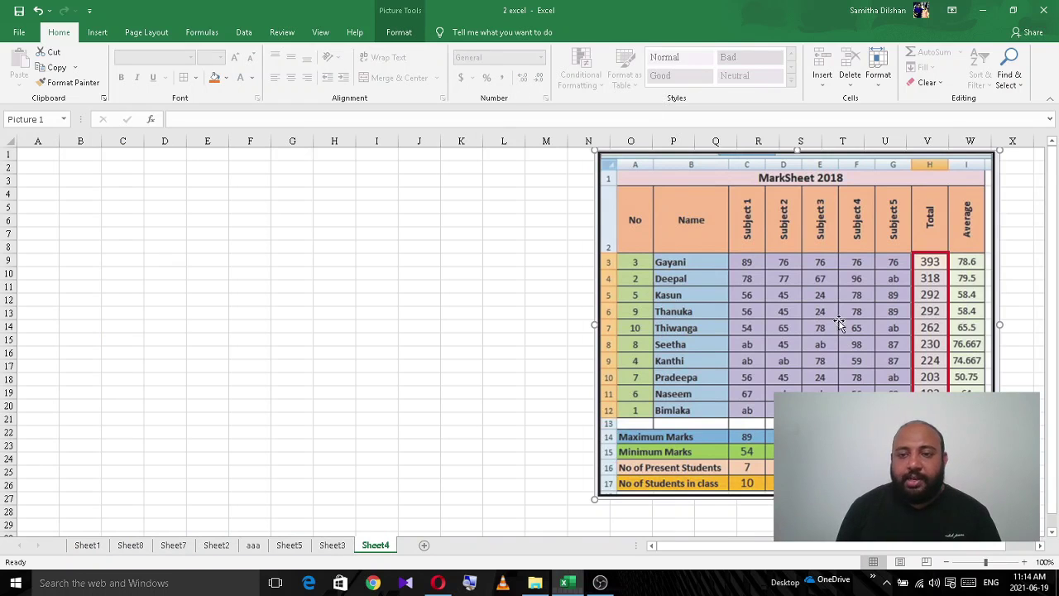
left_click(330, 546)
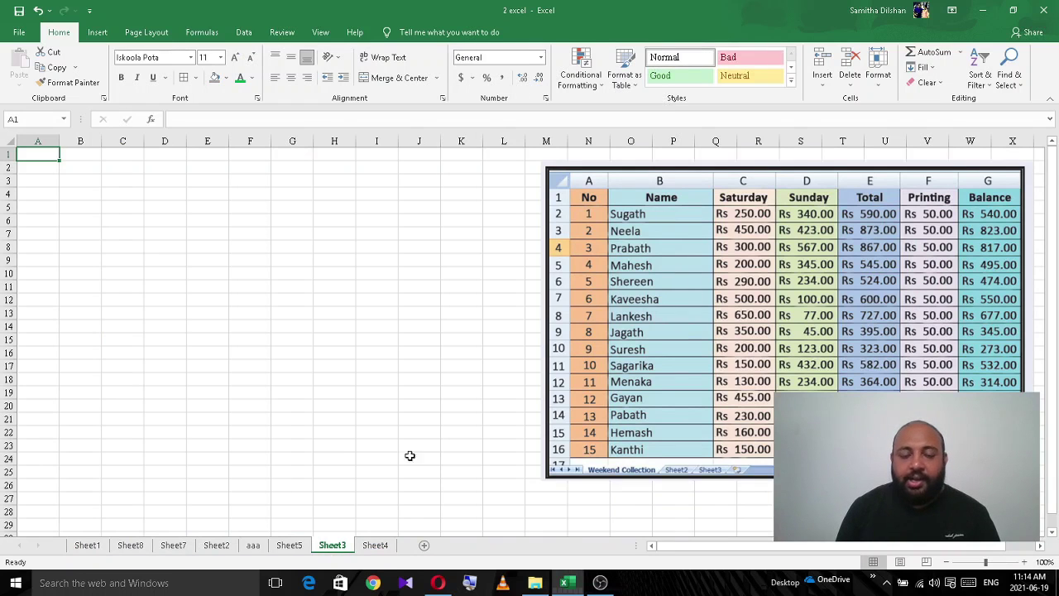
left_click(131, 545)
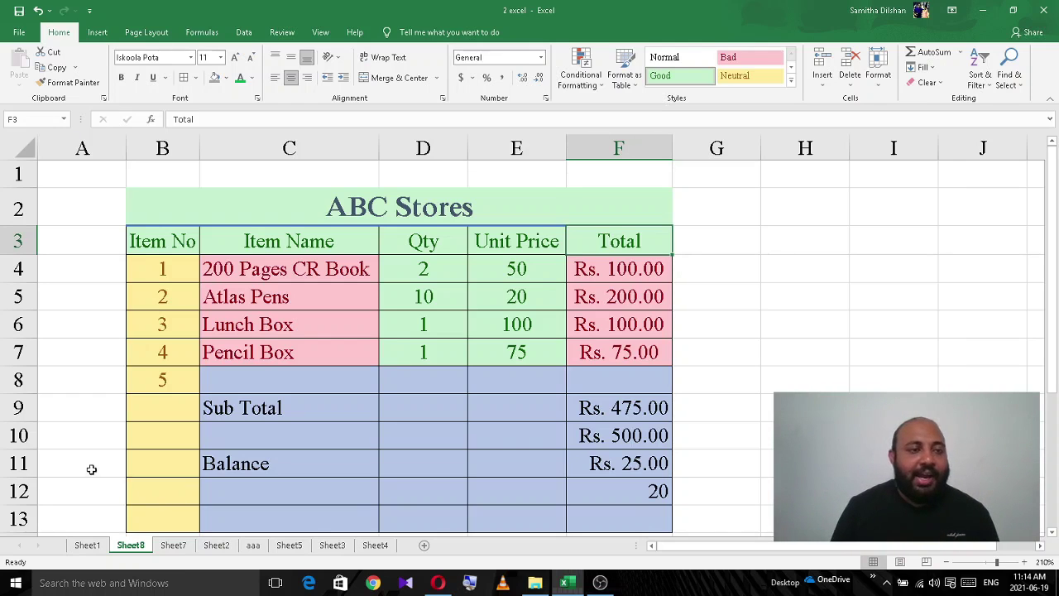
- Select A1 and zoom the worksheet out to 120%
left_click(69, 177)
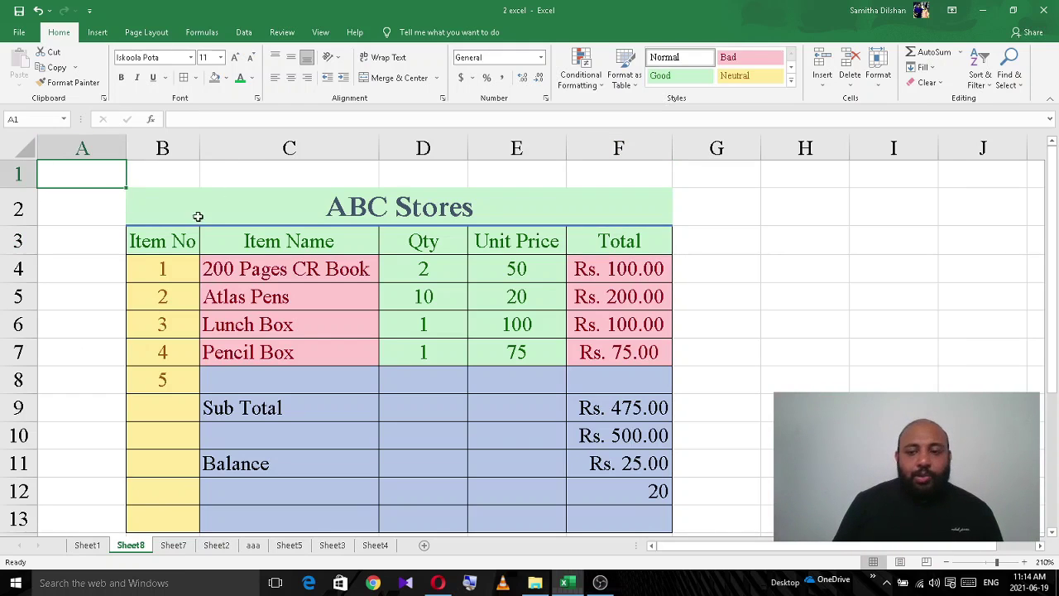
left_click(947, 561)
left_click(947, 562)
left_click(946, 562)
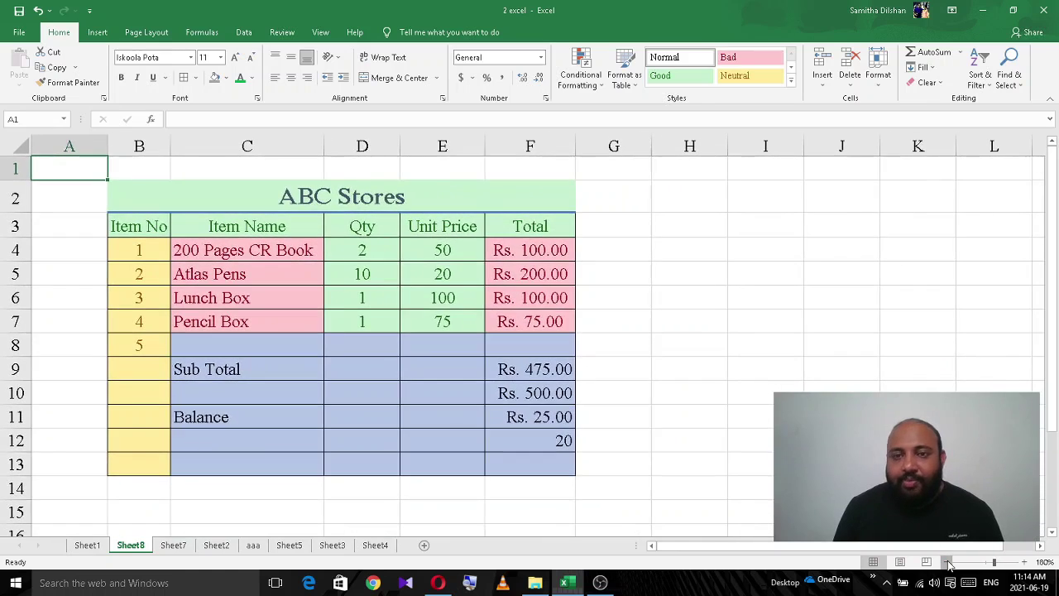
left_click(946, 562)
left_click(946, 562)
left_click(947, 561)
left_click(946, 561)
left_click(947, 561)
left_click(946, 562)
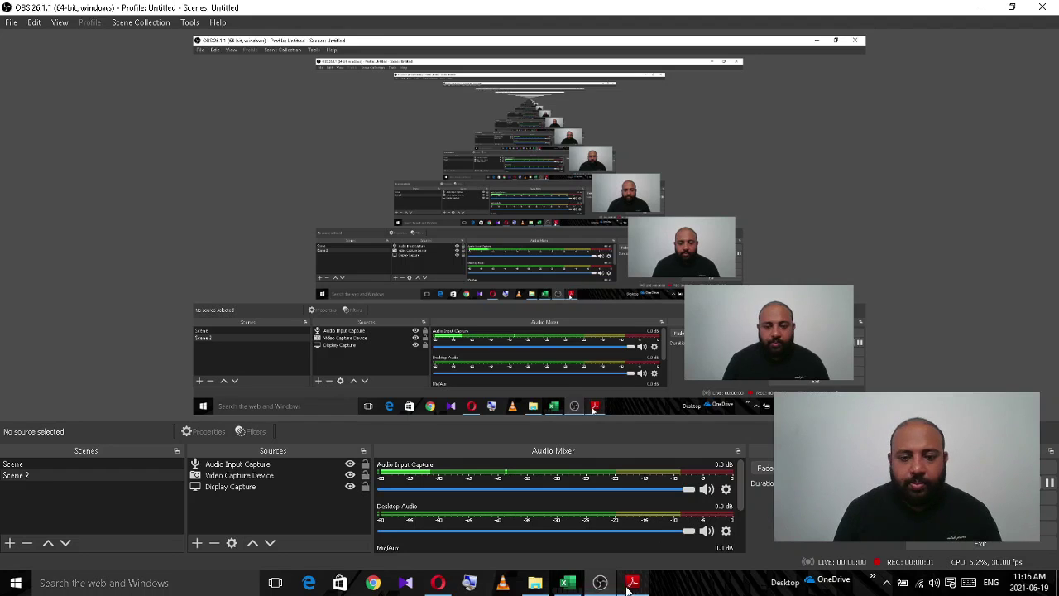
- Bring the Excel workbook to the front from the taskbar
left_click(568, 582)
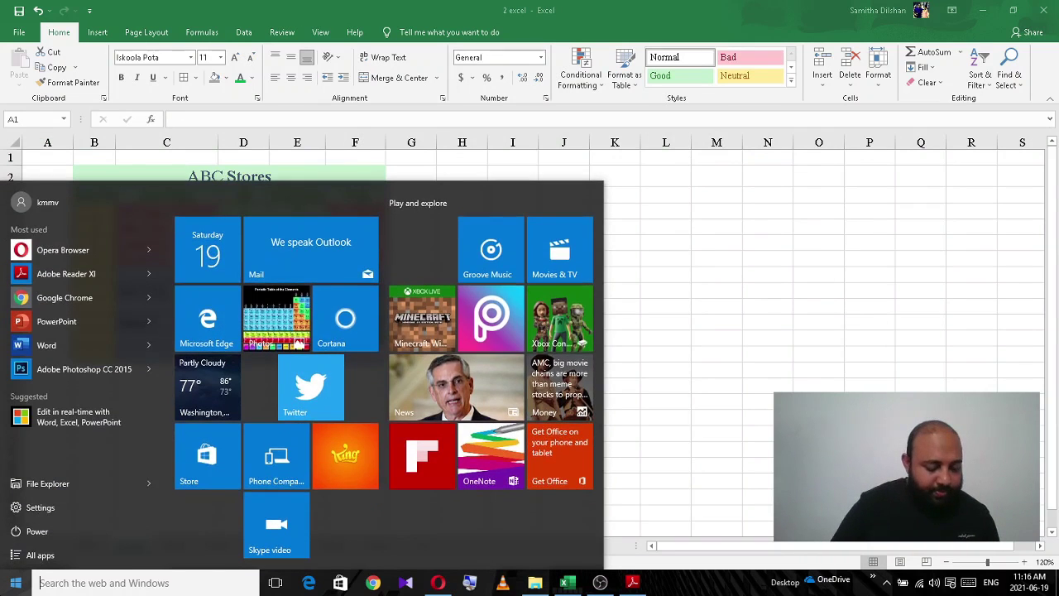
- Launch the On-Screen Keyboard via a Start search for 'key' and move it higher
type("key")
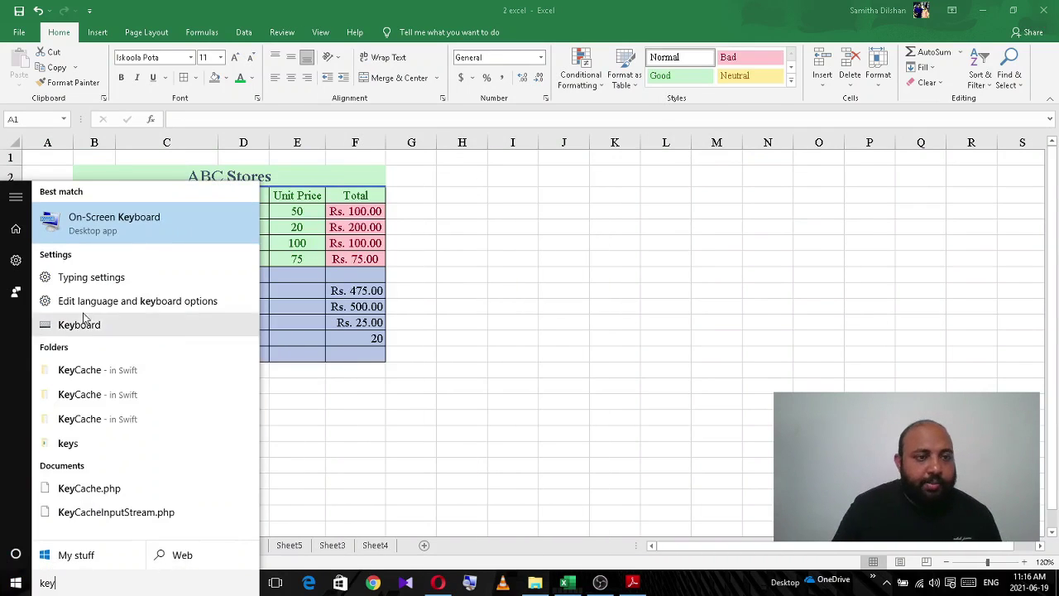
left_click(170, 221)
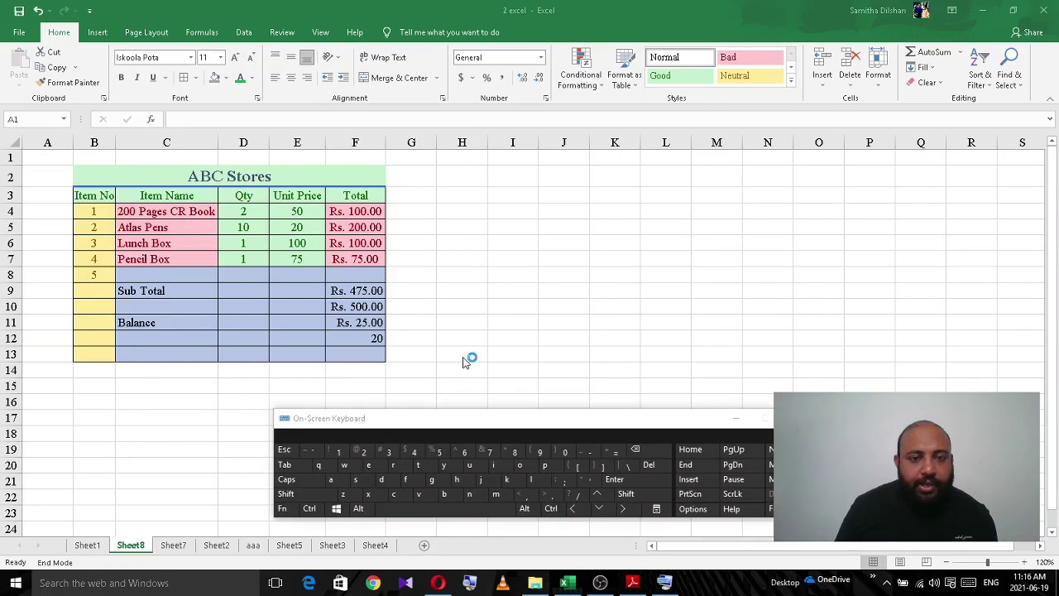
left_click_drag(466, 419, 596, 187)
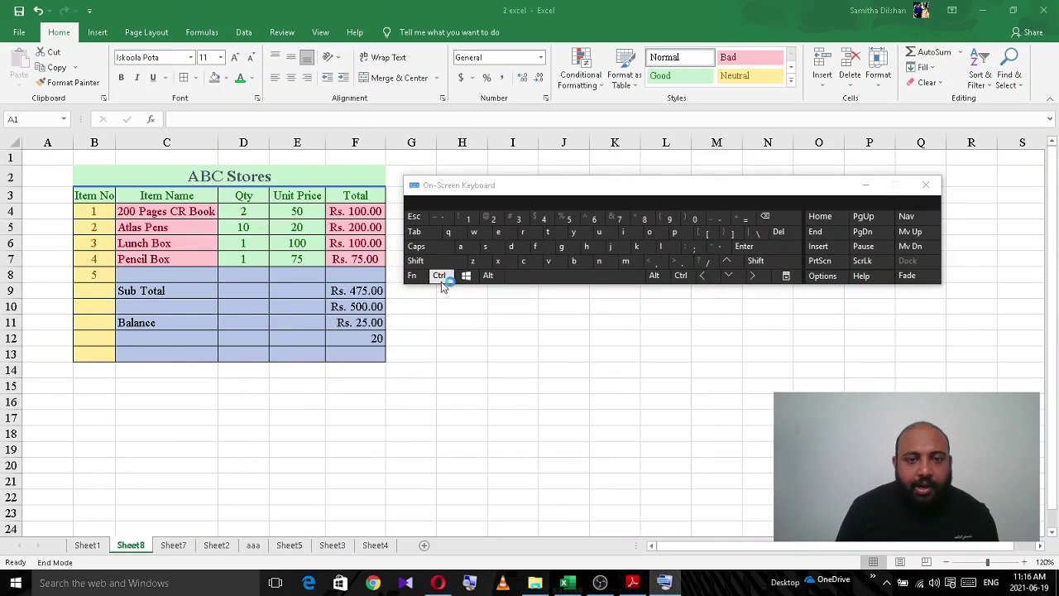
- Jump to the sheet's last row, 1048576, with Ctrl+Down
left_click(440, 276)
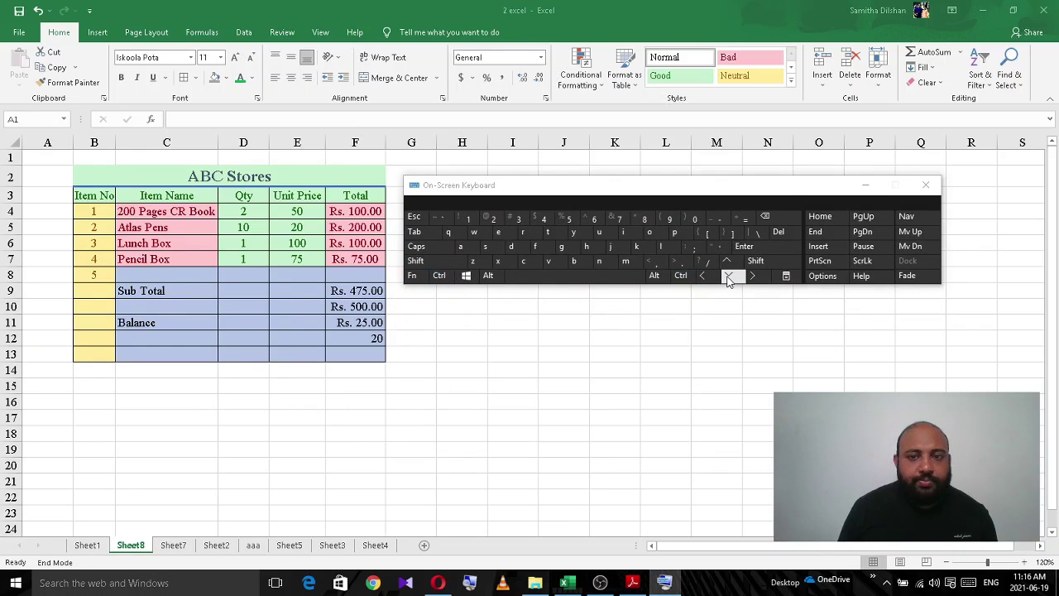
left_click(728, 276)
double_click(52, 157)
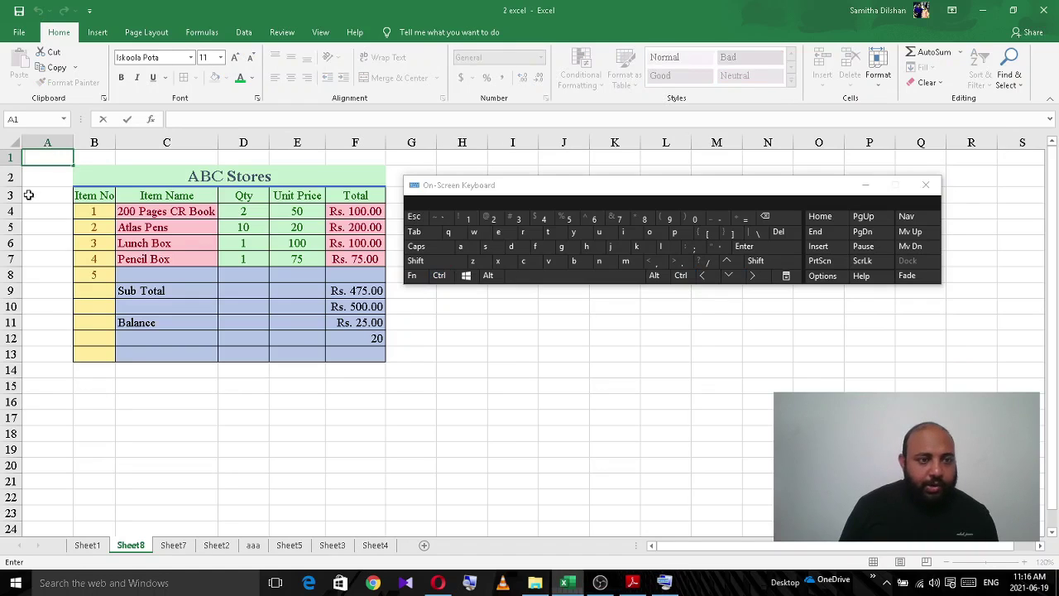
key("Escape")
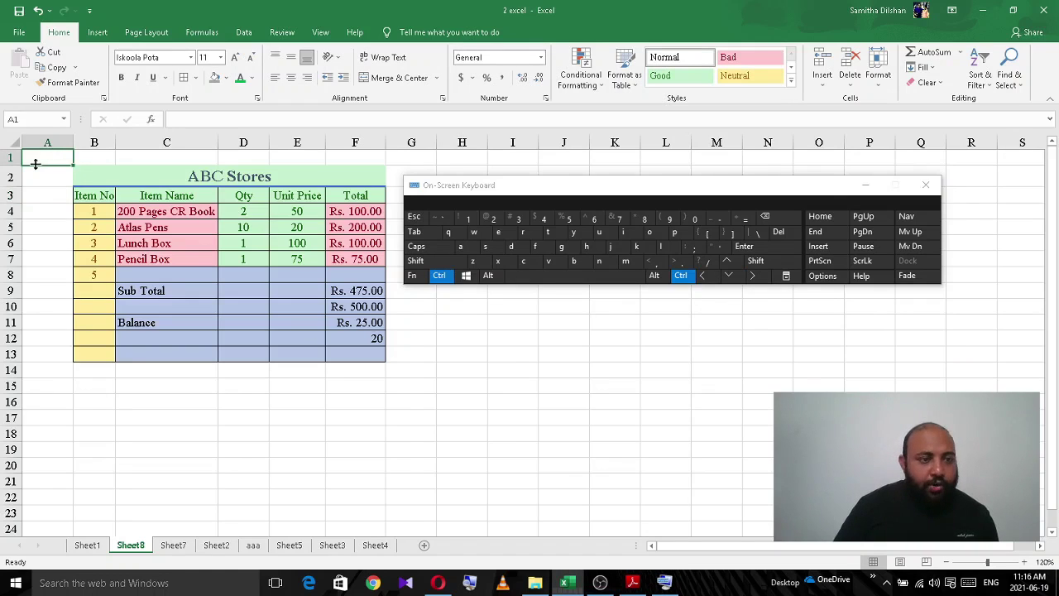
key("ctrl+Down")
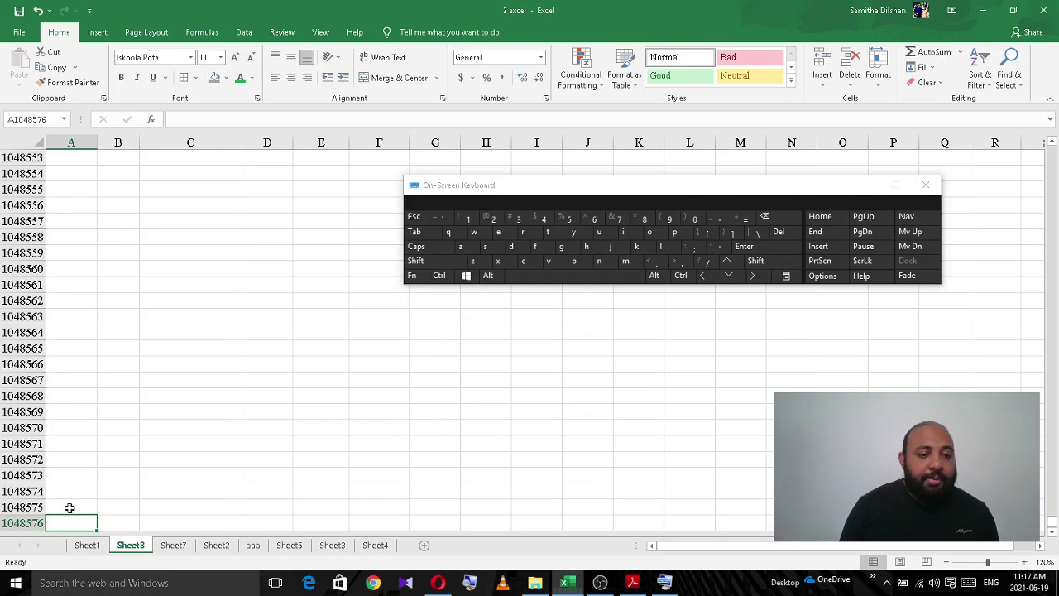
- Return to cell A1 with Ctrl+Home and move the On-Screen Keyboard lower
key("ctrl")
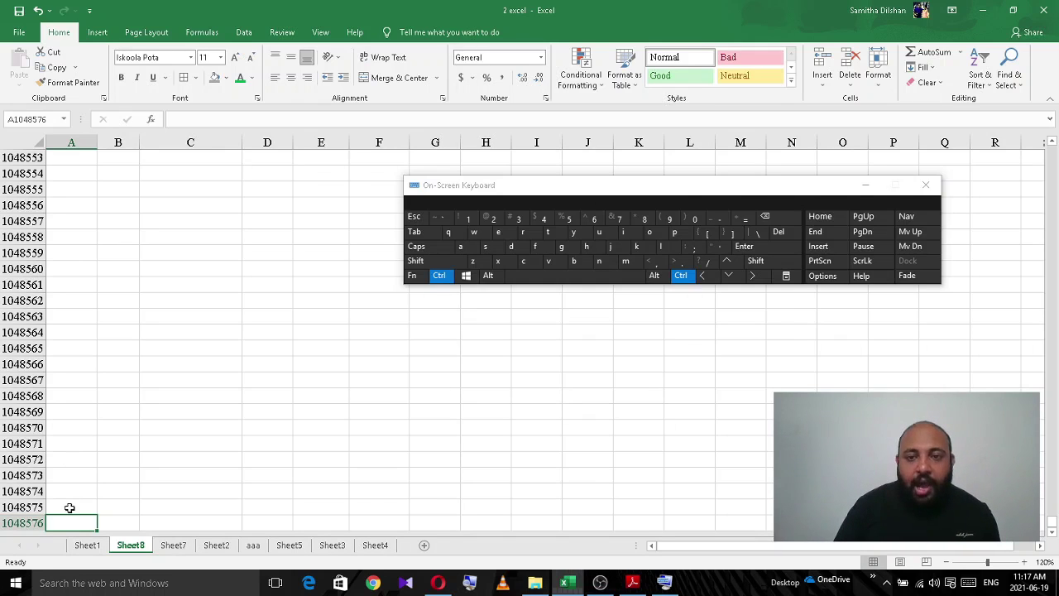
key("ctrl+Home")
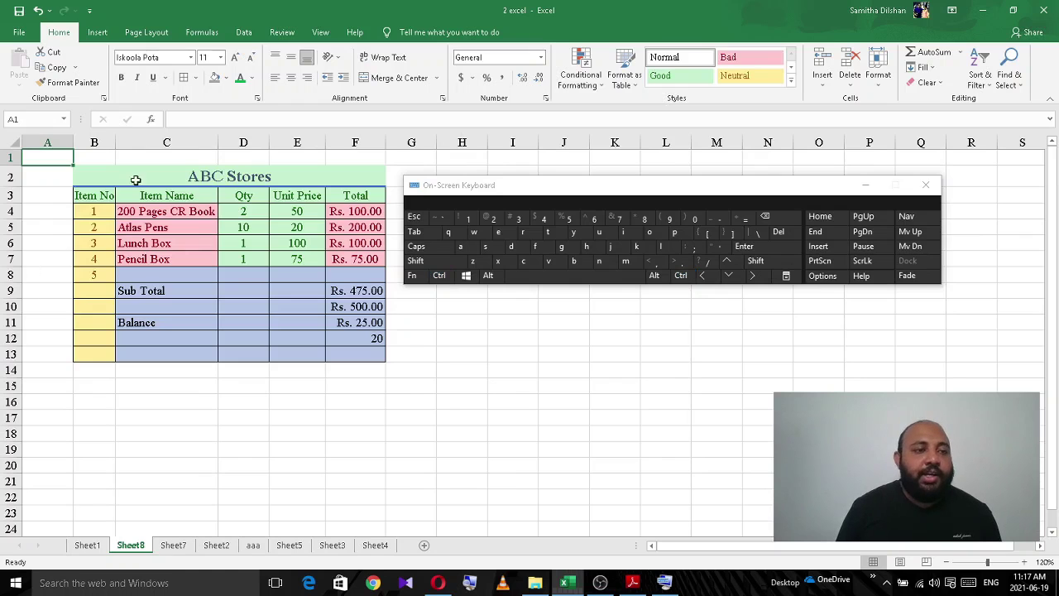
left_click_drag(495, 189, 437, 255)
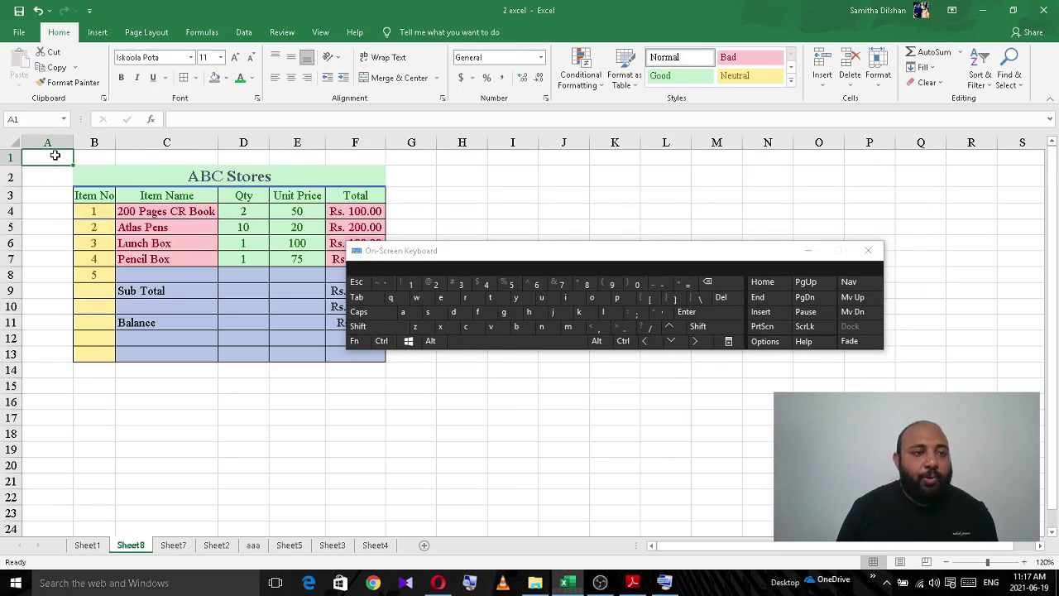
- Jump to the last column XFD1 with Ctrl+Right, then back to A1
key("ctrl")
key("ctrl+Right")
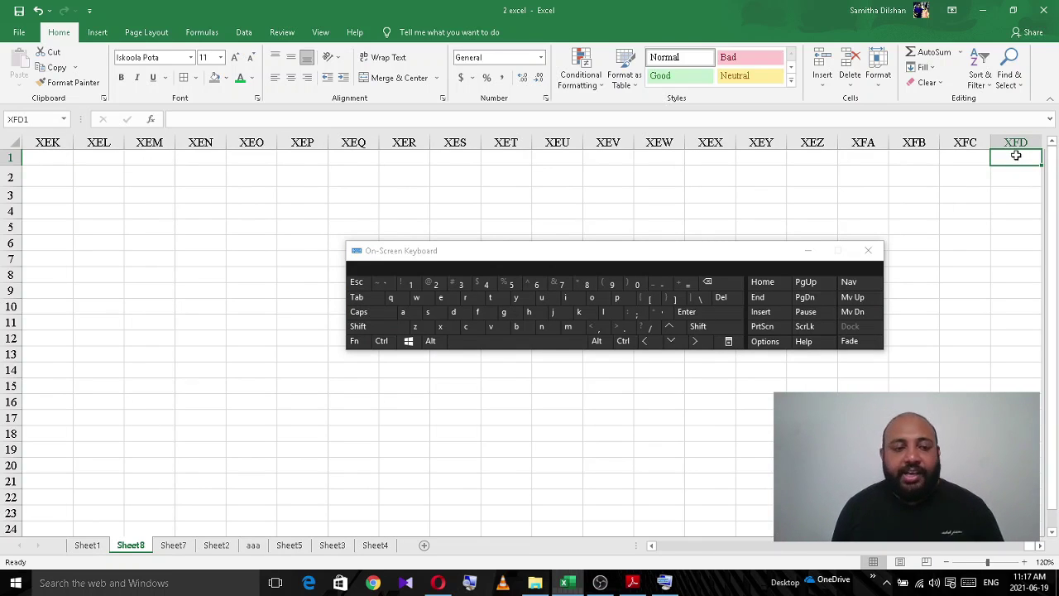
key("ctrl")
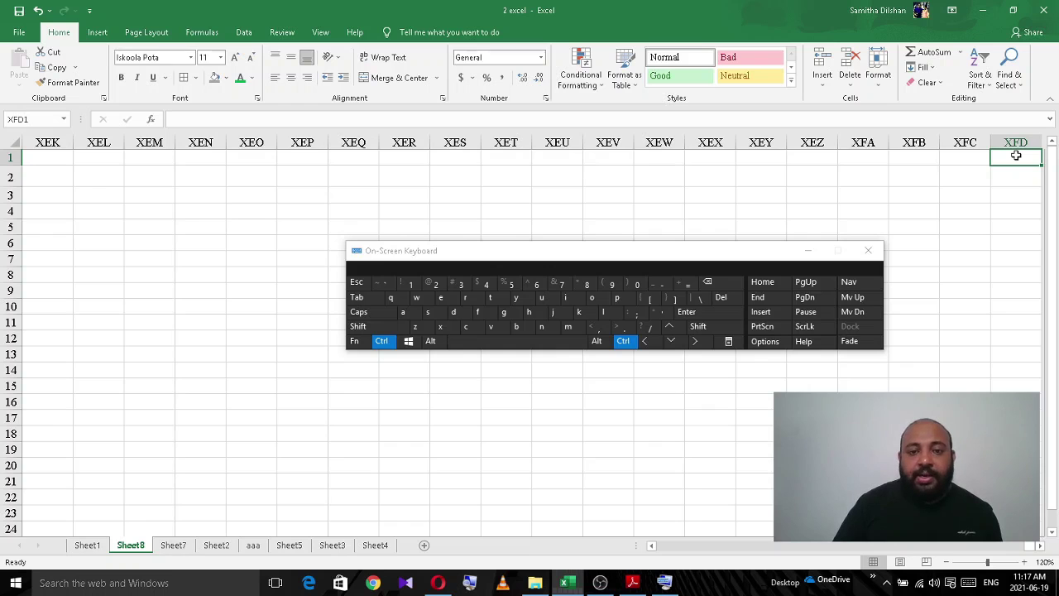
key("ctrl+Home")
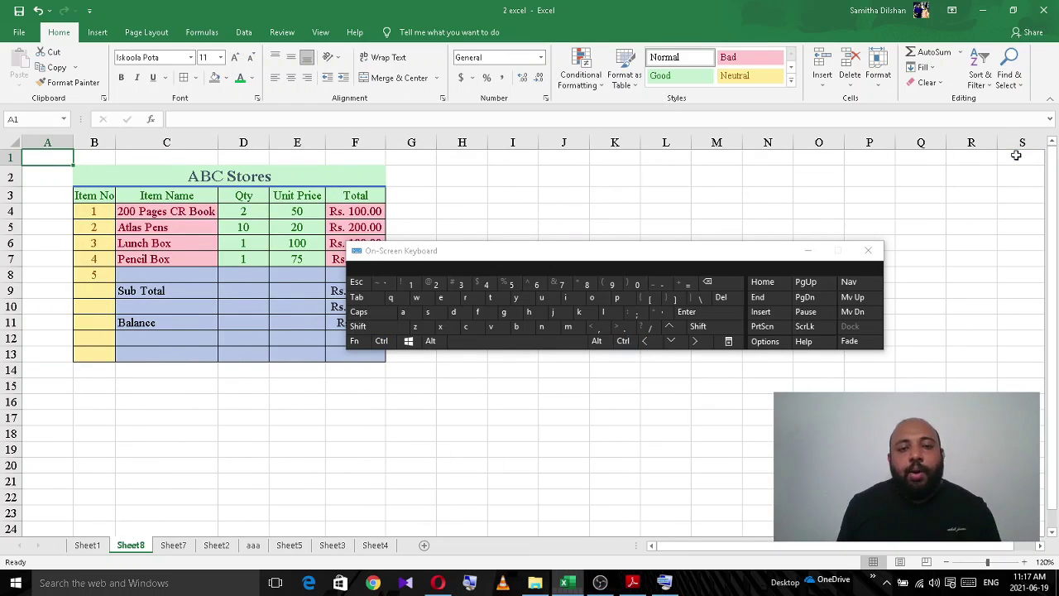